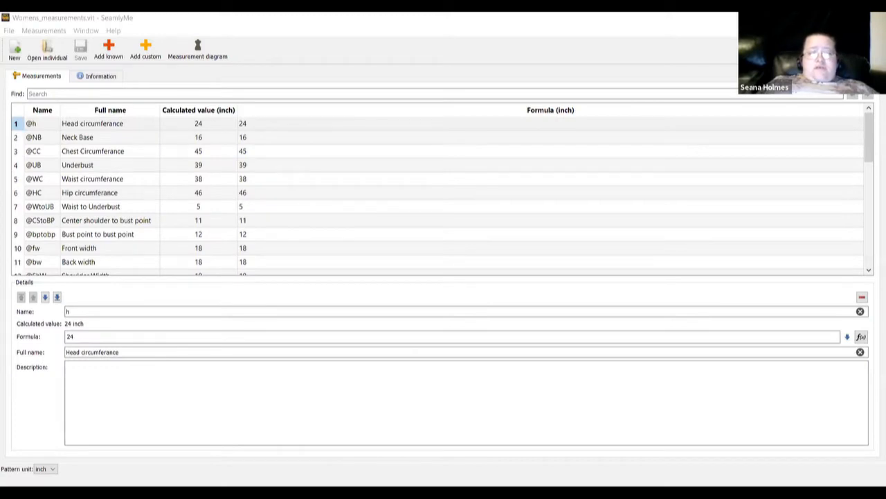
Open the known measurements database in SeamlyMe and view the A01 height diagram
{"action": "left_click", "coordinate": [110, 129]}
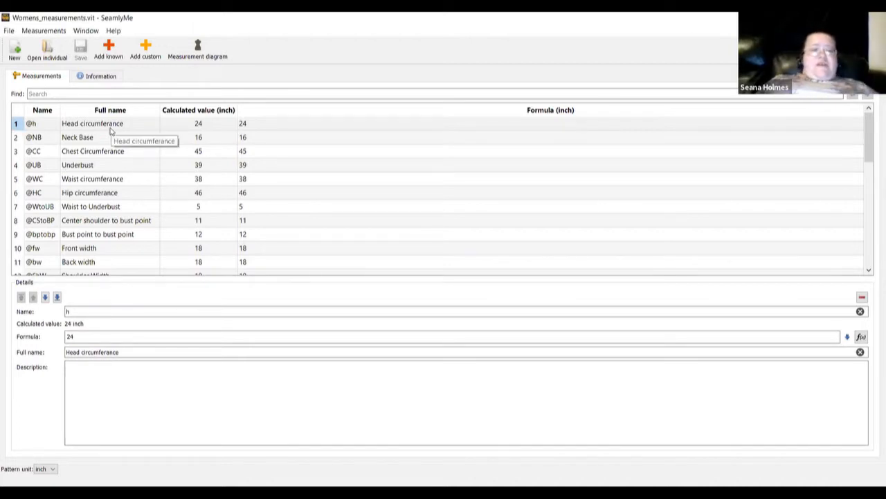
{"action": "left_click", "coordinate": [109, 50]}
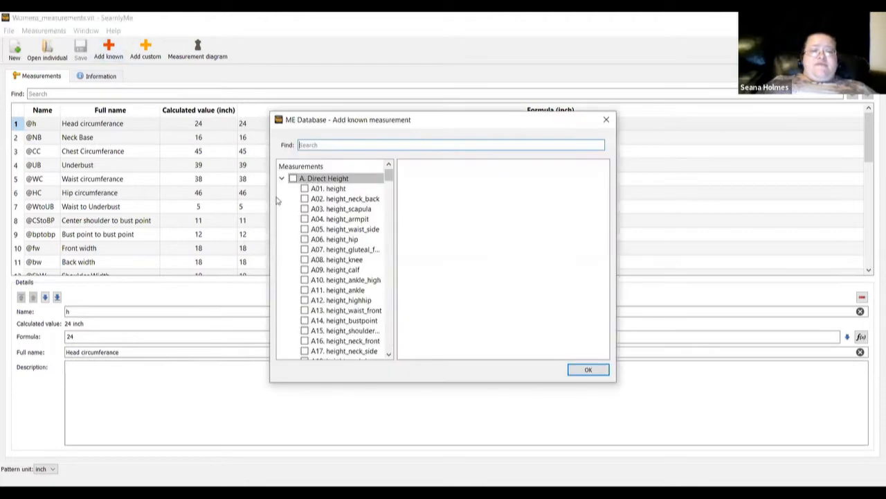
{"action": "left_click", "coordinate": [327, 191]}
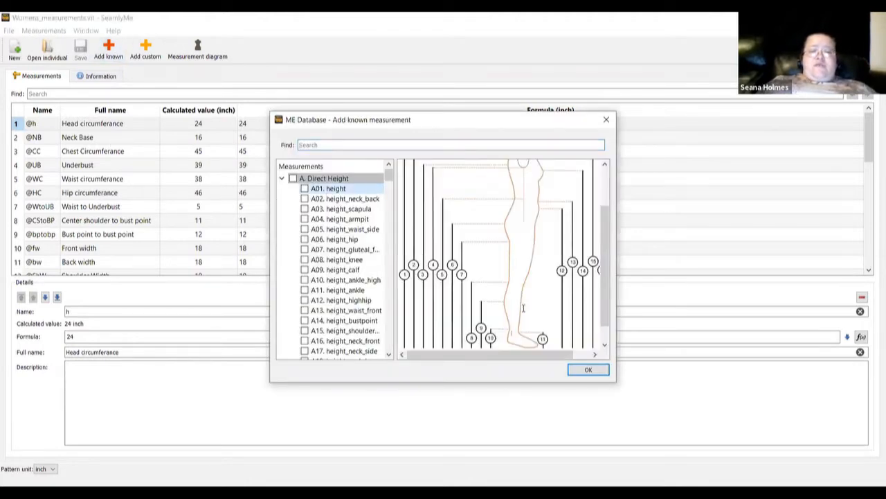
{"action": "scroll", "coordinate": [489, 199], "scroll_direction": "up", "scroll_amount": 3}
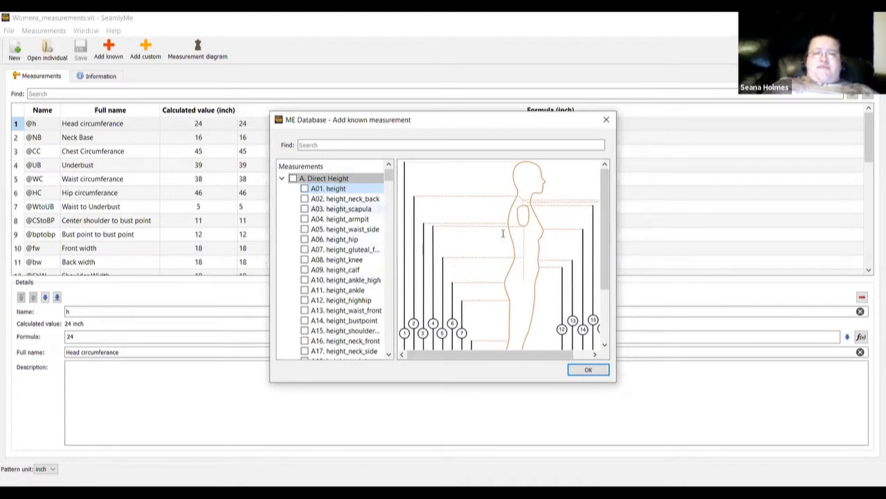
{"action": "scroll", "coordinate": [500, 209], "scroll_direction": "down", "scroll_amount": 3}
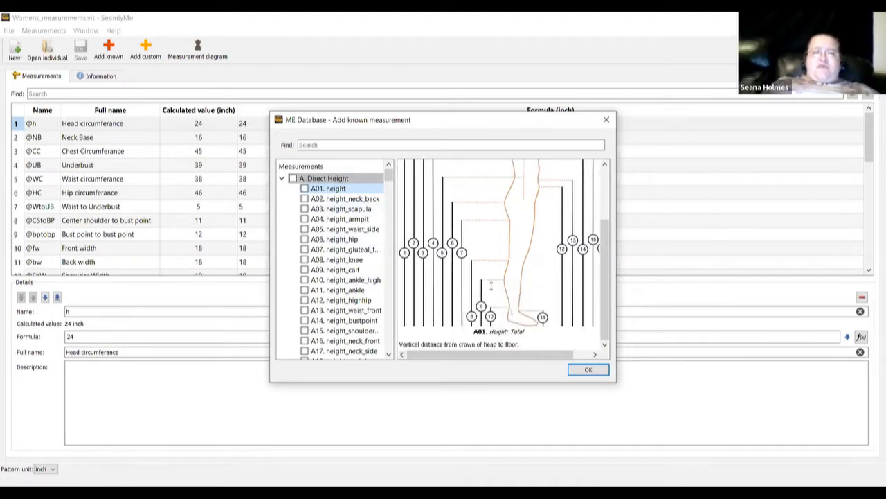
{"action": "scroll", "coordinate": [499, 214], "scroll_direction": "up", "scroll_amount": 4}
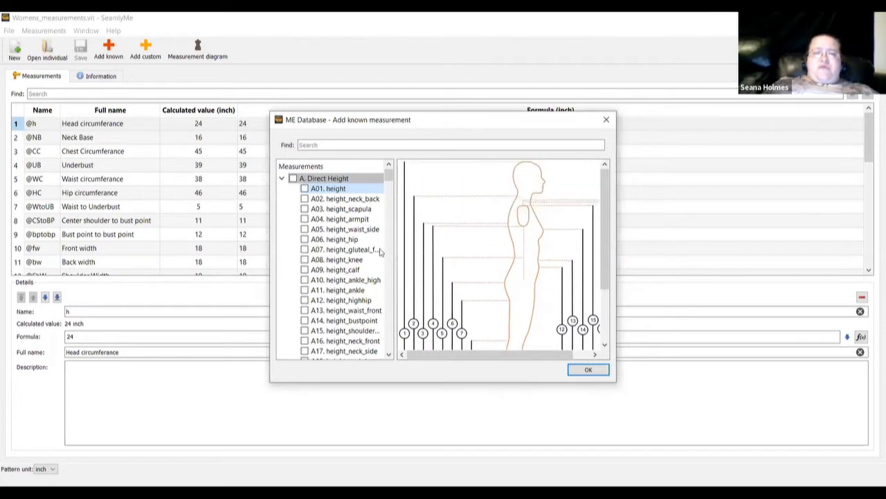
{"action": "scroll", "coordinate": [344, 263], "scroll_direction": "down", "scroll_amount": 5}
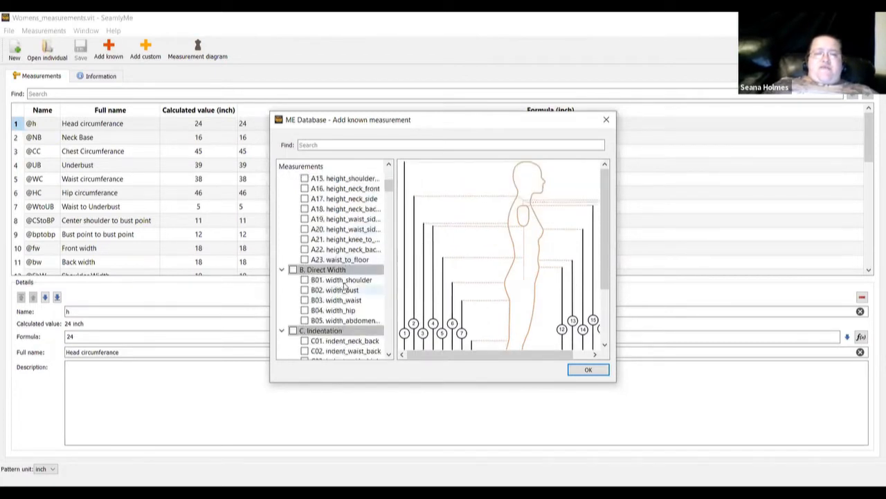
Read the B01 shoulder width description, scroll through the list, and close the database
{"action": "left_click", "coordinate": [344, 281]}
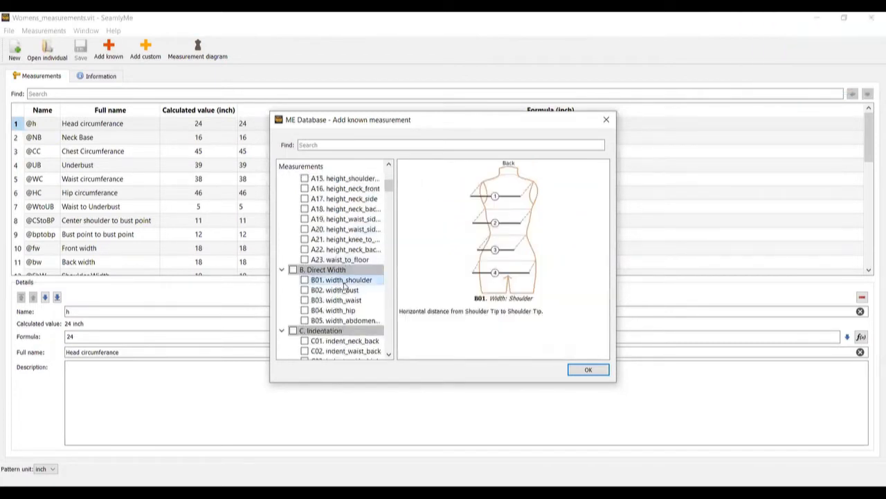
{"action": "scroll", "coordinate": [344, 287], "scroll_direction": "down", "scroll_amount": 2}
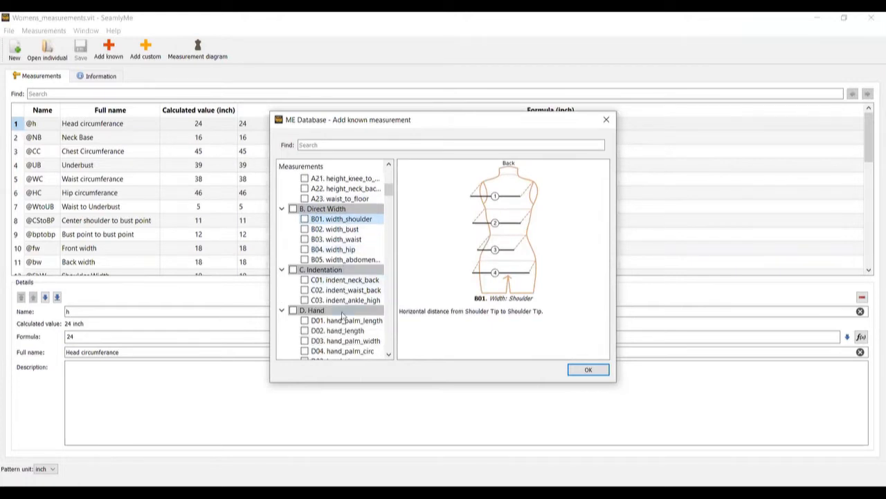
{"action": "scroll", "coordinate": [341, 315], "scroll_direction": "down", "scroll_amount": 2}
{"action": "scroll", "coordinate": [348, 302], "scroll_direction": "down", "scroll_amount": 1}
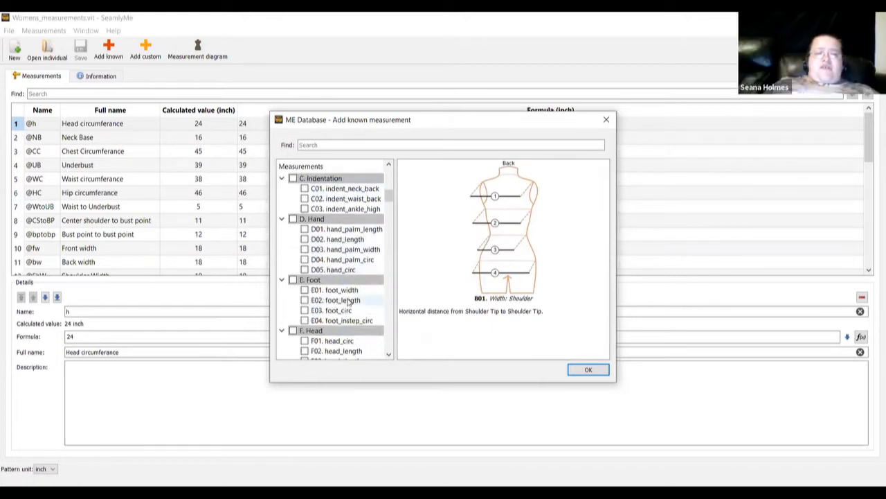
{"action": "scroll", "coordinate": [348, 303], "scroll_direction": "down", "scroll_amount": 2}
{"action": "scroll", "coordinate": [348, 303], "scroll_direction": "down", "scroll_amount": 1}
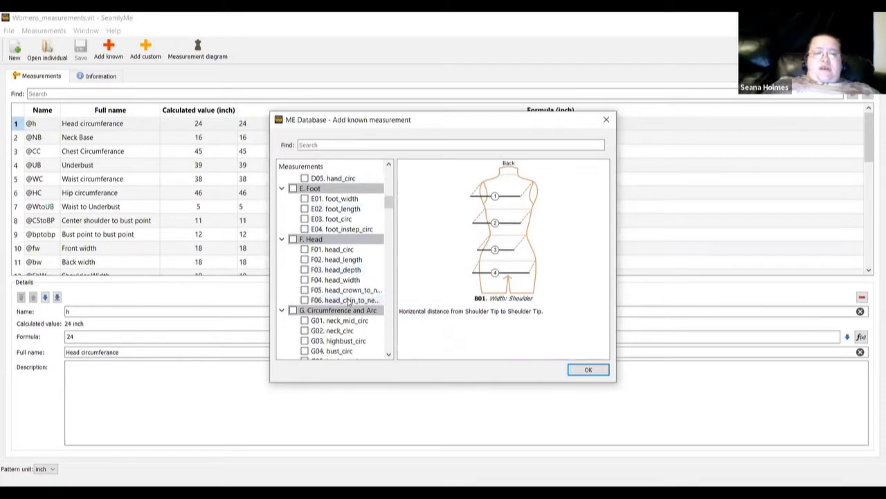
{"action": "scroll", "coordinate": [348, 303], "scroll_direction": "down", "scroll_amount": 2}
{"action": "scroll", "coordinate": [336, 272], "scroll_direction": "down", "scroll_amount": 6}
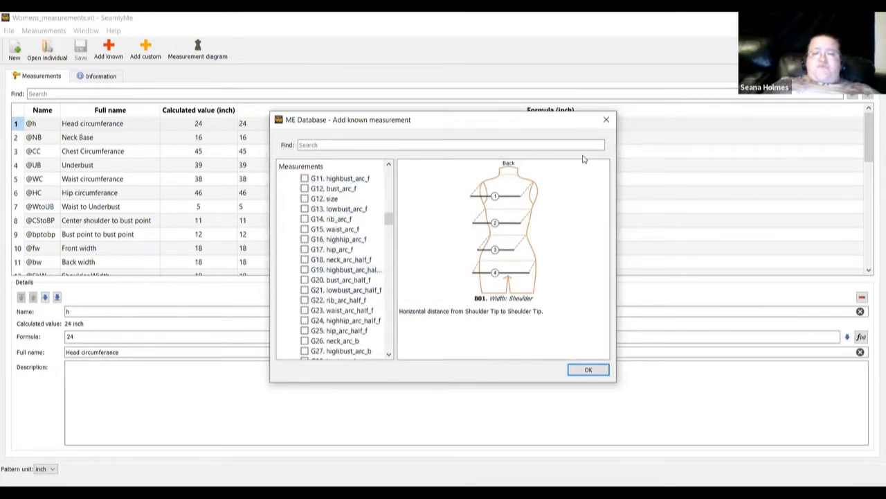
{"action": "left_click", "coordinate": [607, 121]}
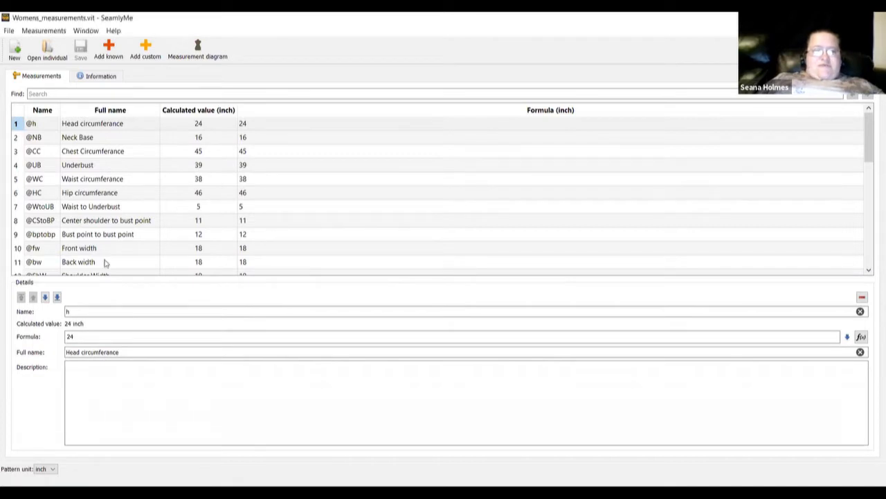
{"action": "scroll", "coordinate": [154, 191], "scroll_direction": "down", "scroll_amount": 8}
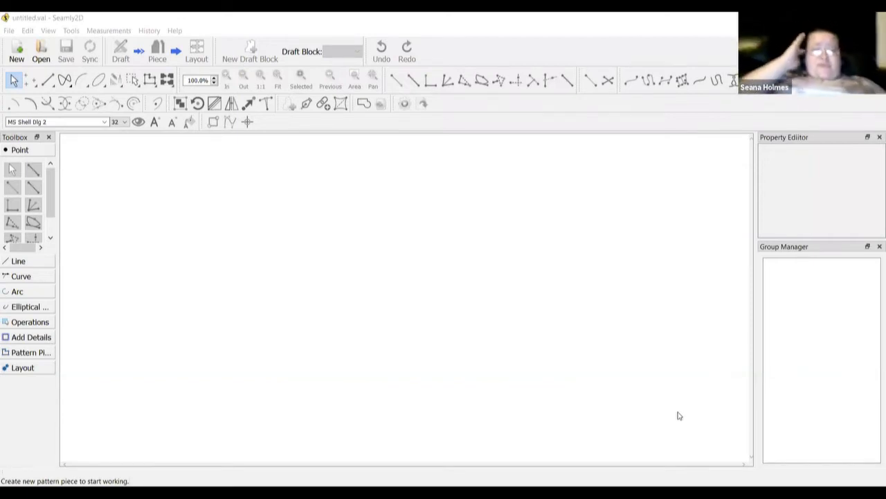
Create a new pattern with a draft block named Pattern piece 1, using inches as units
{"action": "left_click", "coordinate": [15, 50]}
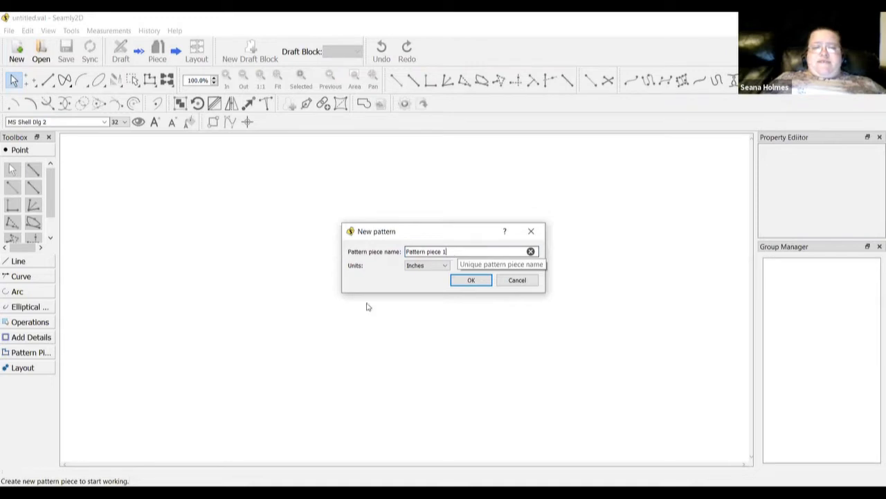
{"action": "left_click", "coordinate": [427, 267]}
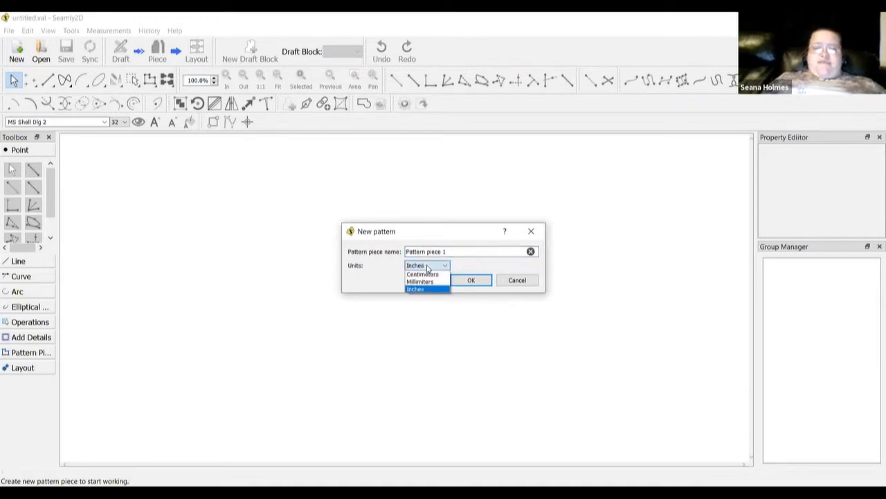
{"action": "left_click", "coordinate": [427, 266]}
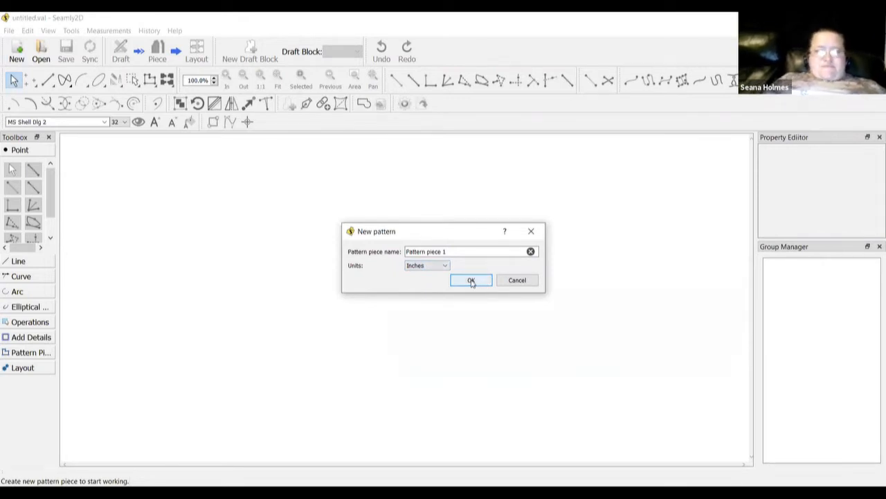
{"action": "left_click", "coordinate": [471, 282]}
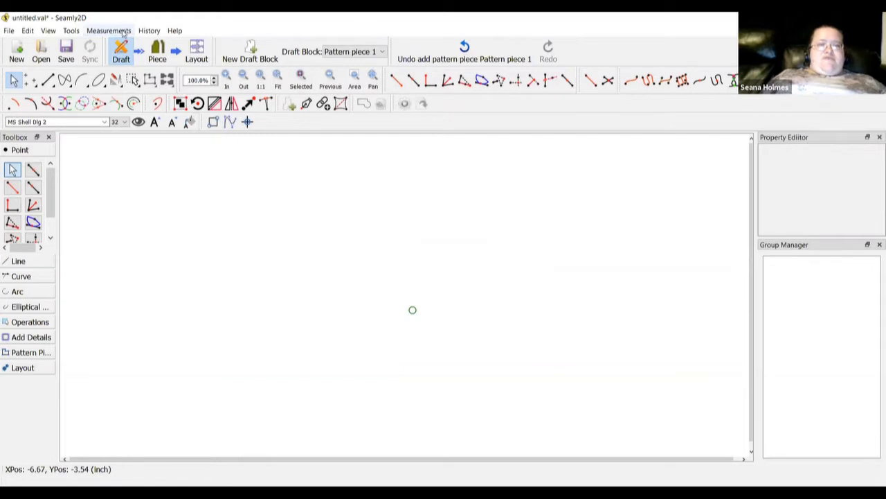
Load the individual measurements file Womens_measurements.vit into the pattern
{"action": "left_click", "coordinate": [122, 31]}
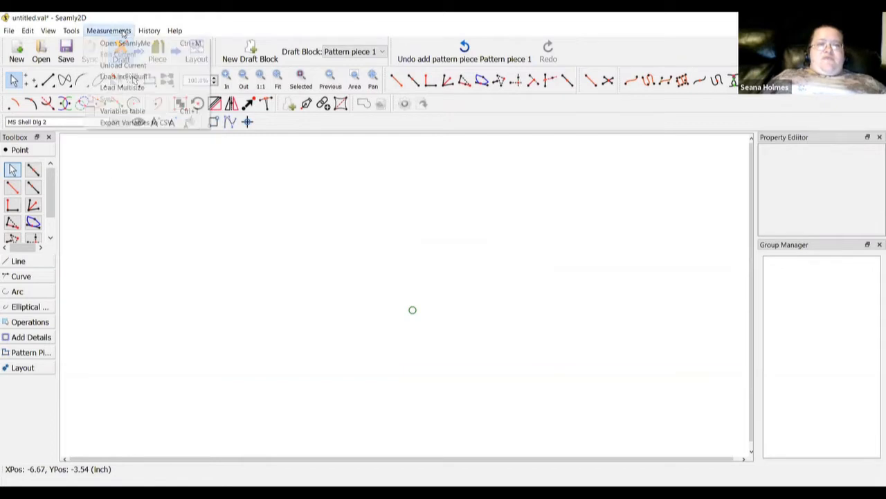
{"action": "left_click", "coordinate": [118, 80]}
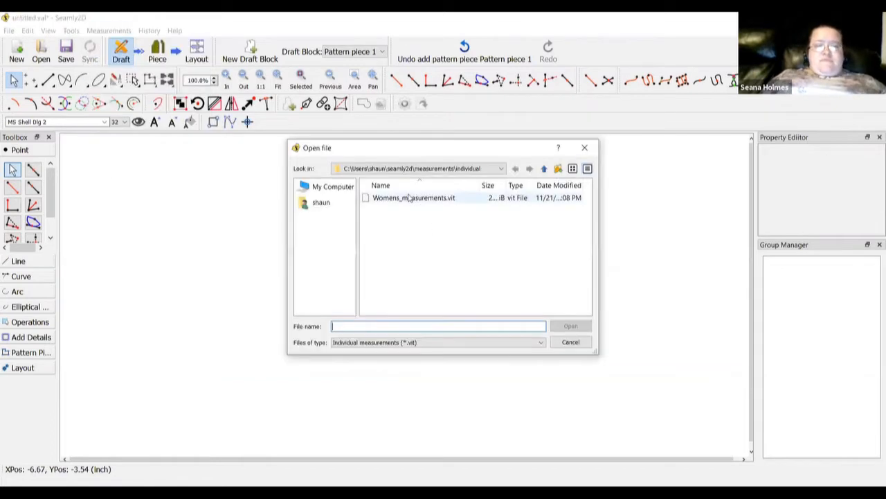
{"action": "left_click", "coordinate": [410, 198]}
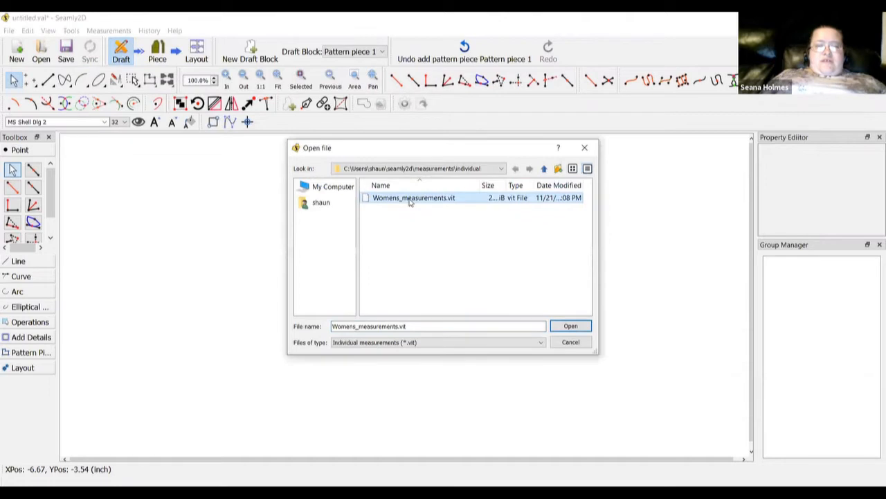
{"action": "left_click", "coordinate": [563, 328]}
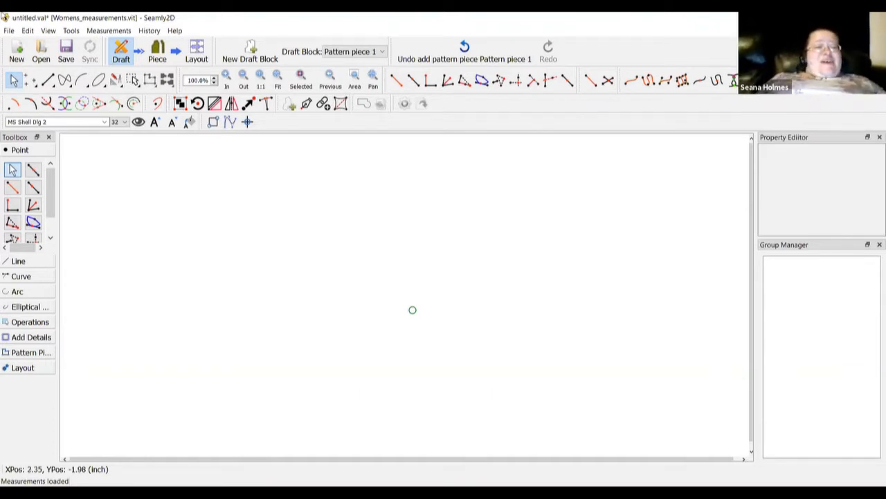
Start a point at distance and angle from A, placed to the right with angle 0
{"action": "left_click", "coordinate": [11, 188]}
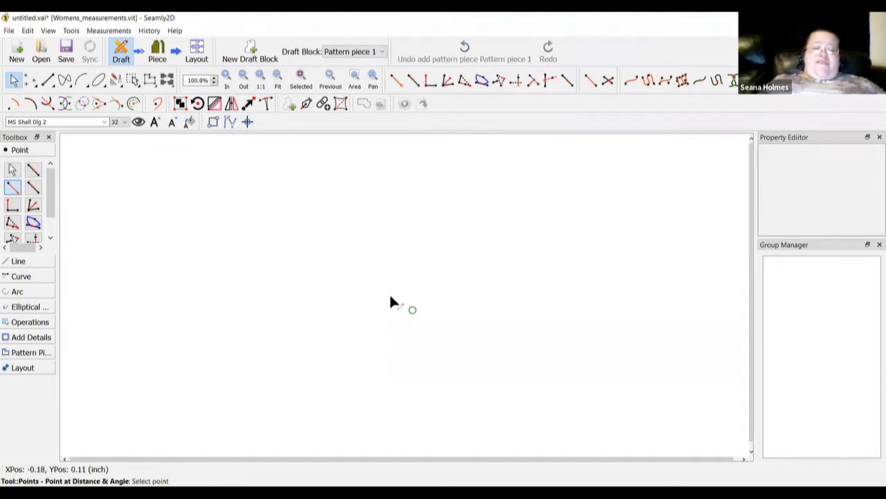
{"action": "left_click", "coordinate": [413, 310]}
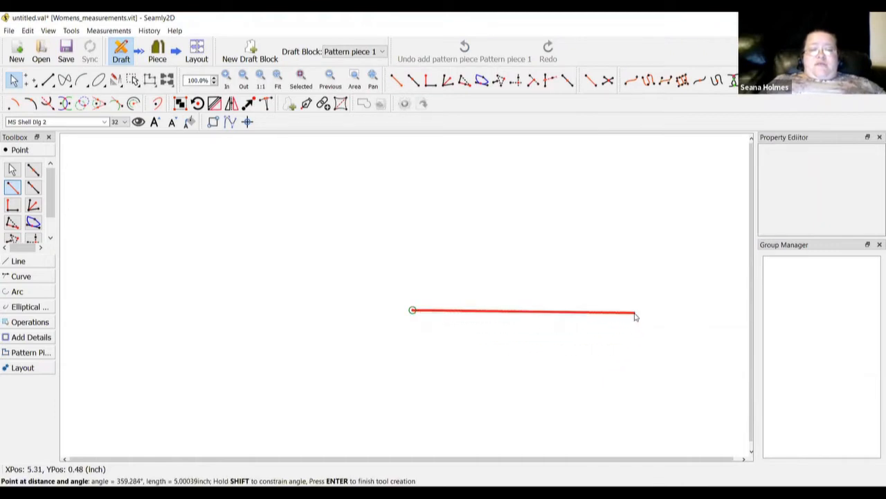
{"action": "left_click", "coordinate": [636, 316]}
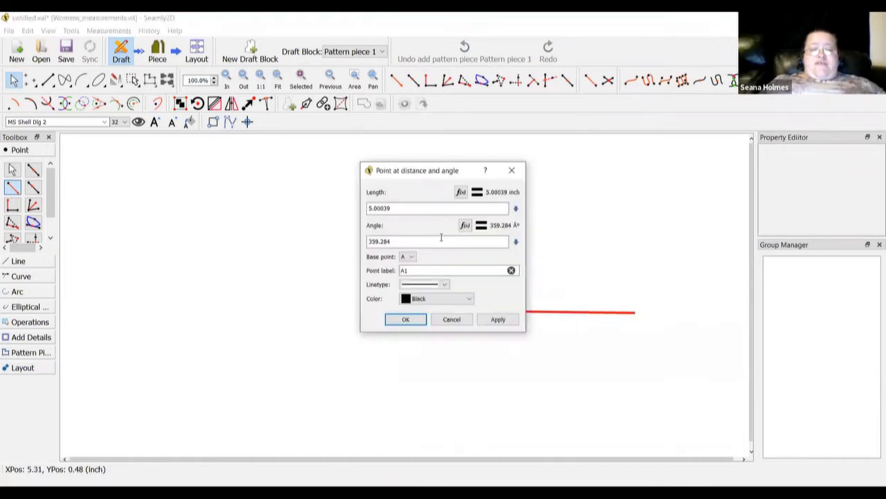
{"action": "triple_click", "coordinate": [405, 243]}
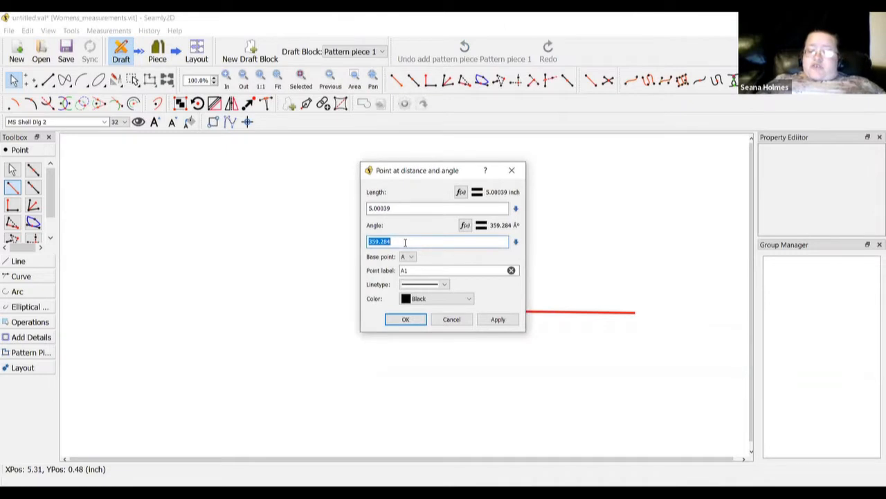
{"action": "type", "text": "0"}
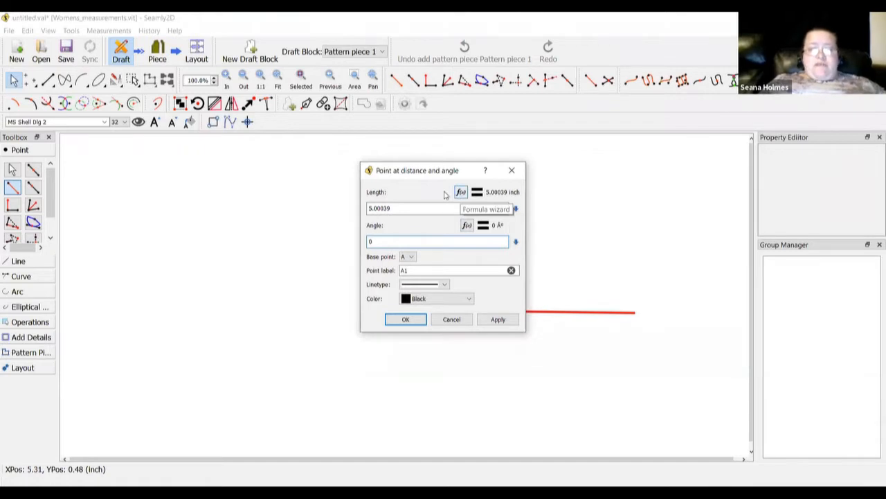
{"action": "left_click", "coordinate": [460, 192]}
{"action": "double_click", "coordinate": [435, 182]}
{"action": "key", "text": "BackSpace"}
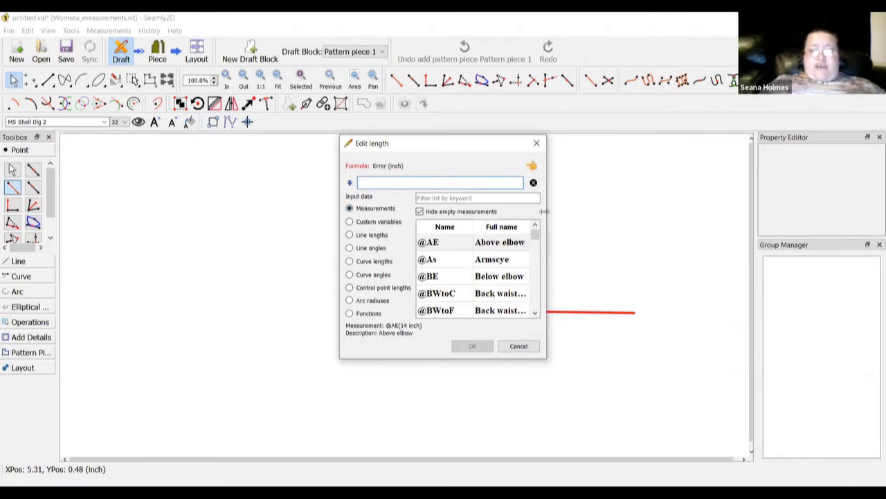
{"action": "left_click_drag", "start_coordinate": [544, 211], "coordinate": [675, 212]}
{"action": "left_click", "coordinate": [489, 198]}
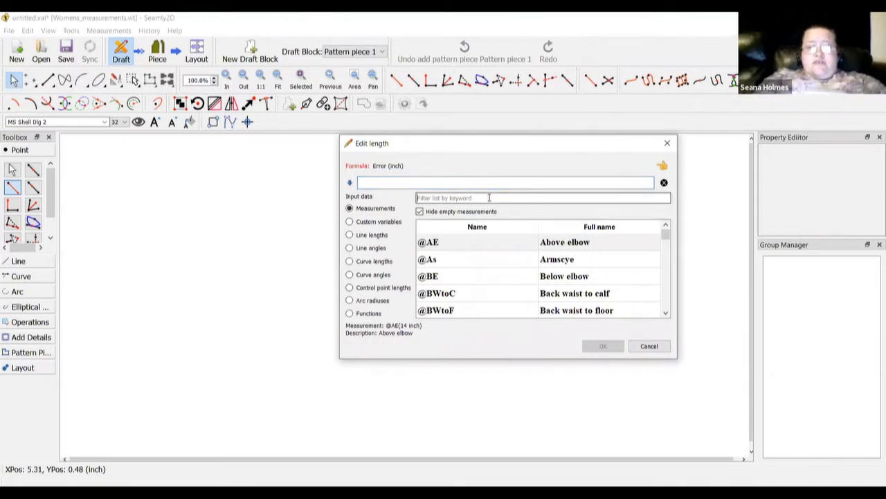
{"action": "type", "text": "chest"}
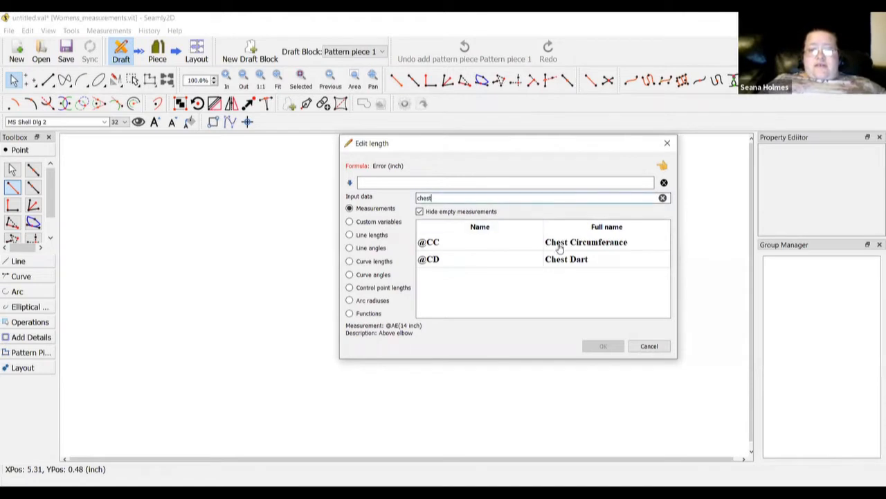
{"action": "double_click", "coordinate": [558, 248]}
{"action": "left_click", "coordinate": [455, 183]}
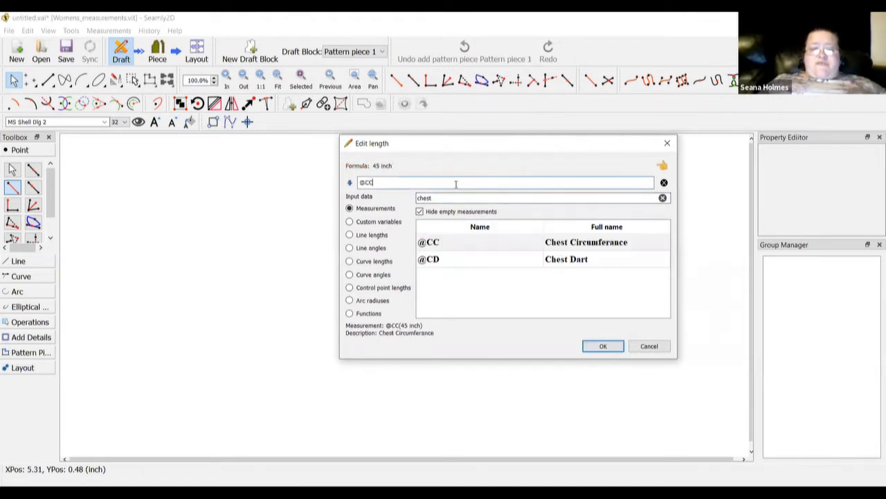
{"action": "type", "text": "/2"}
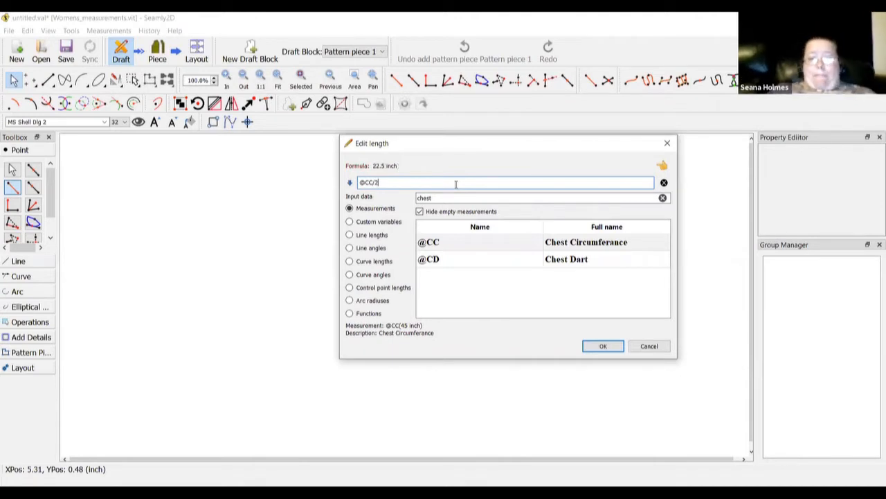
{"action": "left_click", "coordinate": [602, 347]}
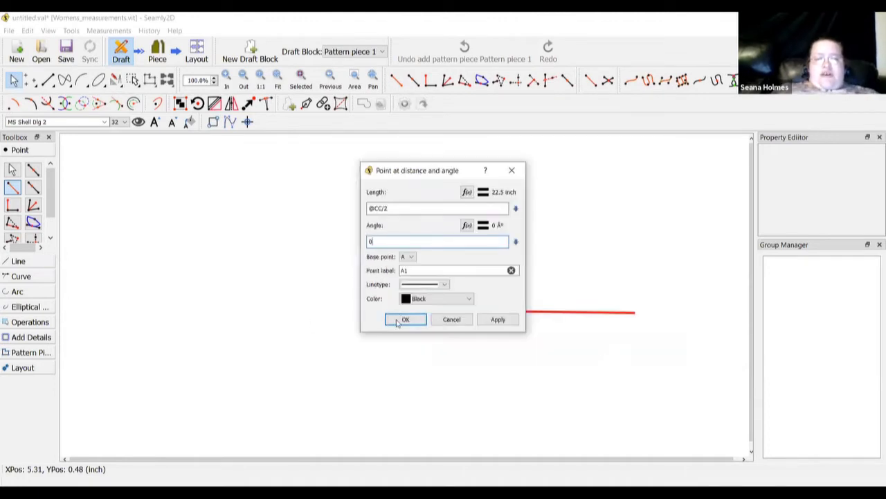
Create point A1 22.5 inch from A at 0° and zoom to fit the drawing
{"action": "key", "text": "Return"}
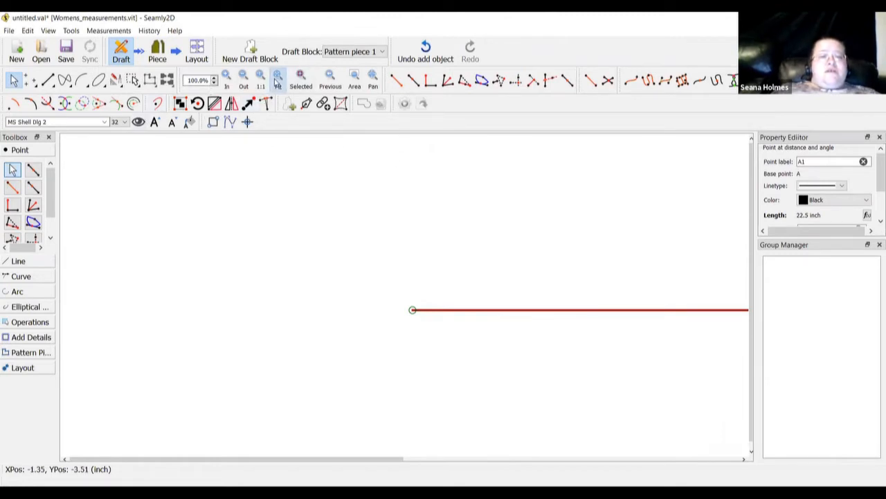
{"action": "left_click", "coordinate": [277, 80]}
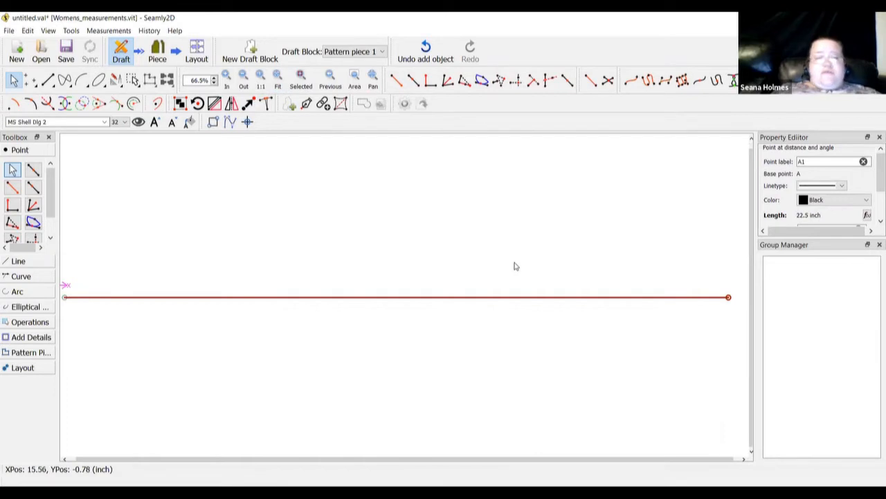
{"action": "left_click", "coordinate": [12, 205]}
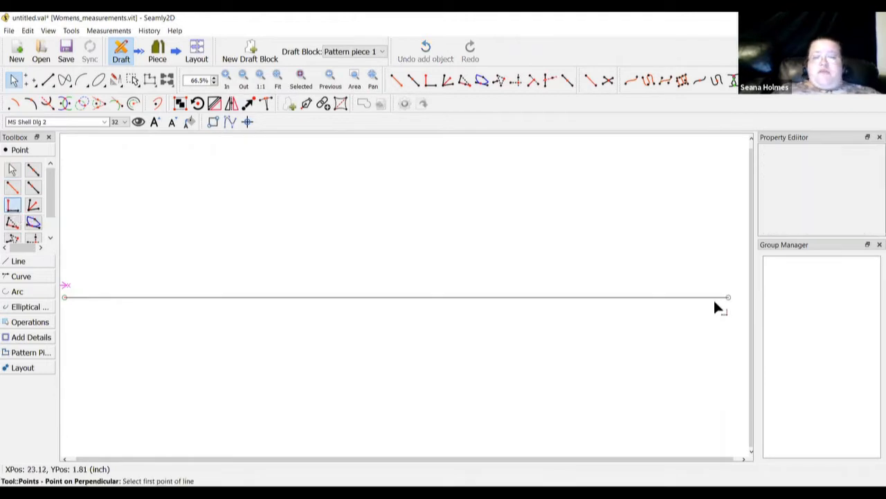
{"action": "left_click", "coordinate": [728, 299]}
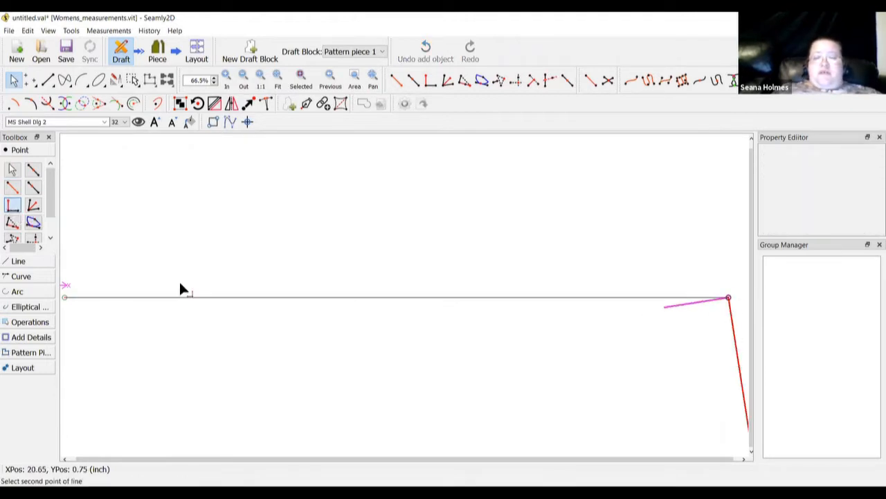
{"action": "left_click", "coordinate": [64, 297]}
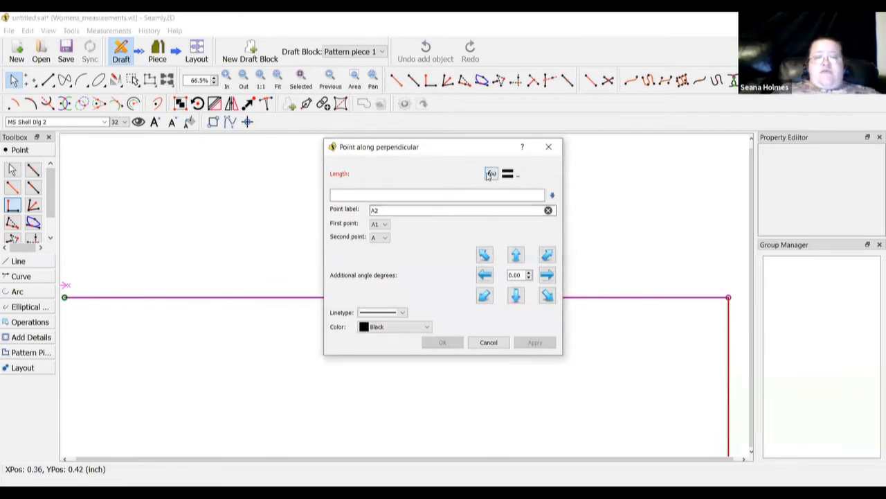
{"action": "left_click", "coordinate": [491, 174]}
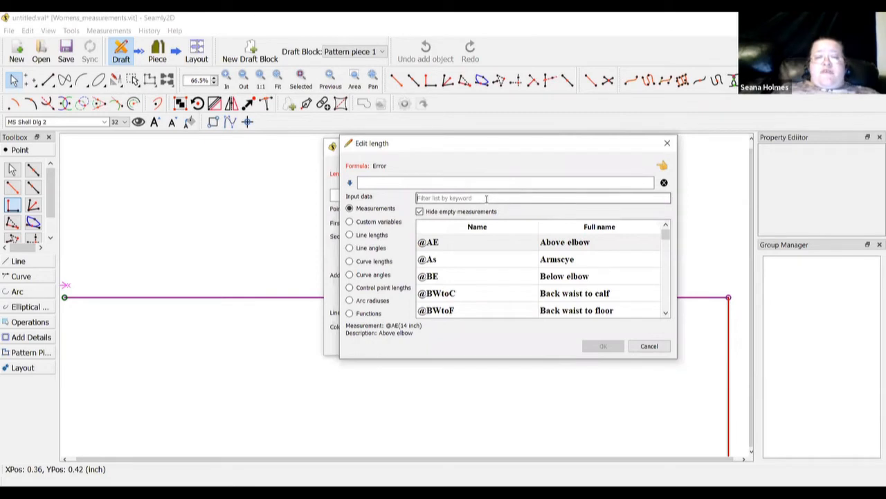
{"action": "left_click", "coordinate": [486, 199]}
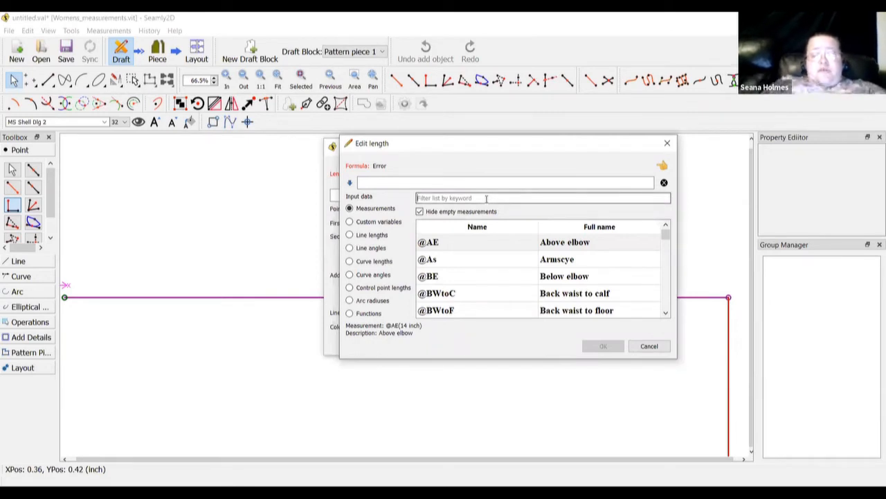
{"action": "type", "text": "cb"}
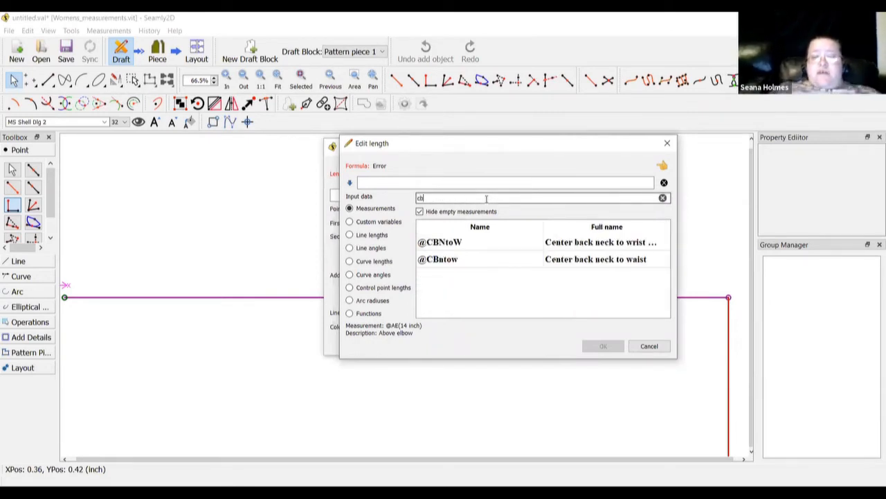
{"action": "left_click", "coordinate": [588, 259]}
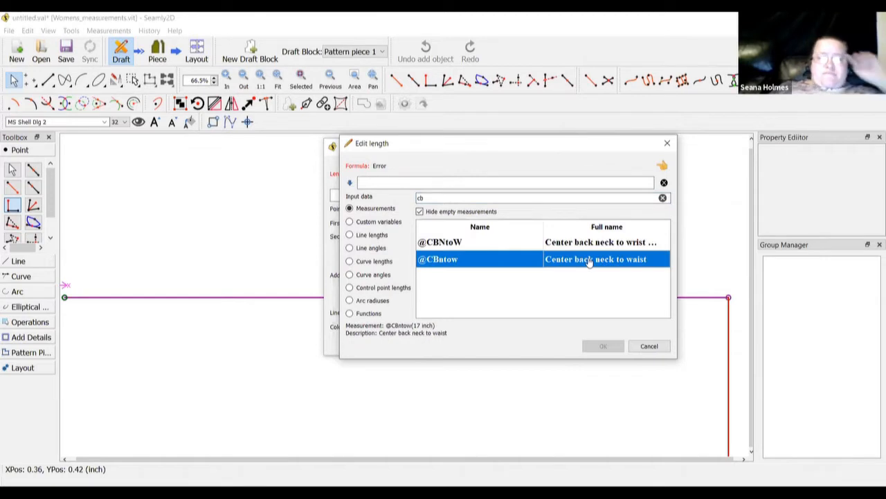
{"action": "double_click", "coordinate": [589, 259]}
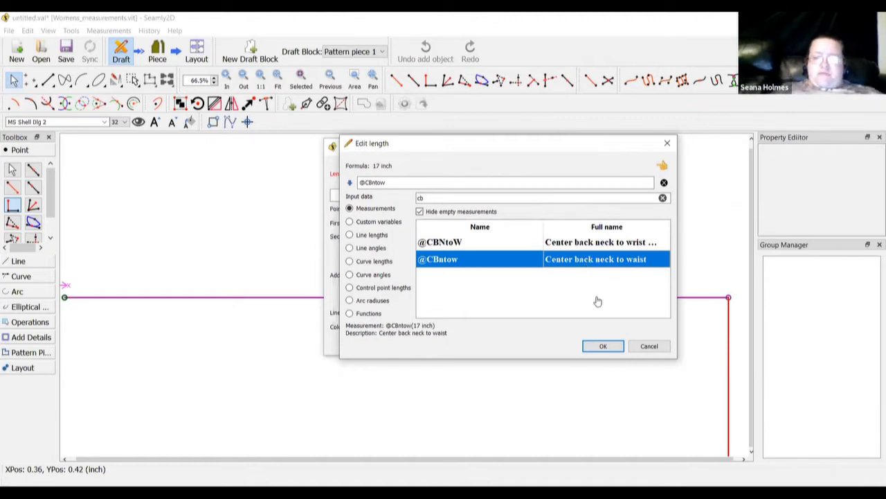
{"action": "left_click", "coordinate": [604, 347]}
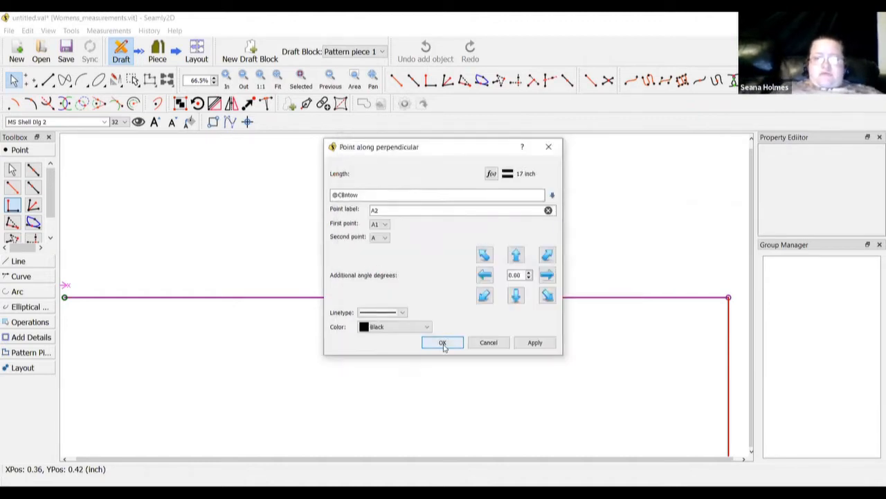
{"action": "left_click", "coordinate": [443, 343]}
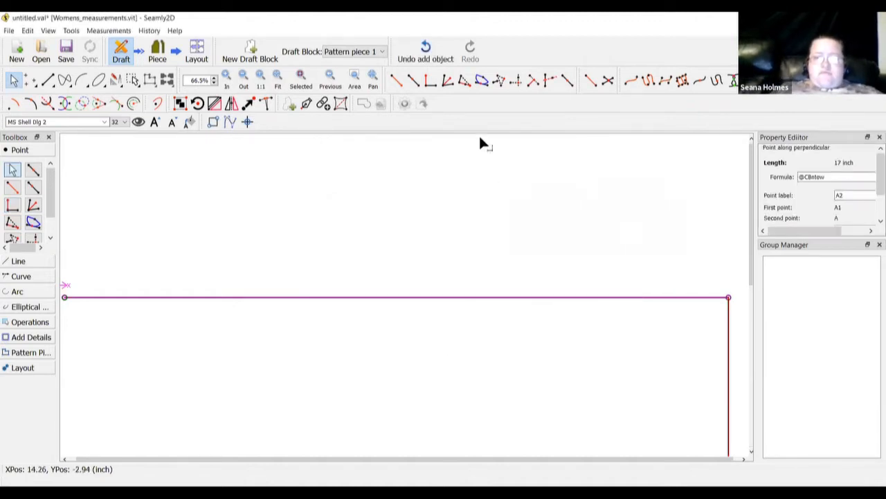
{"action": "left_click", "coordinate": [278, 78]}
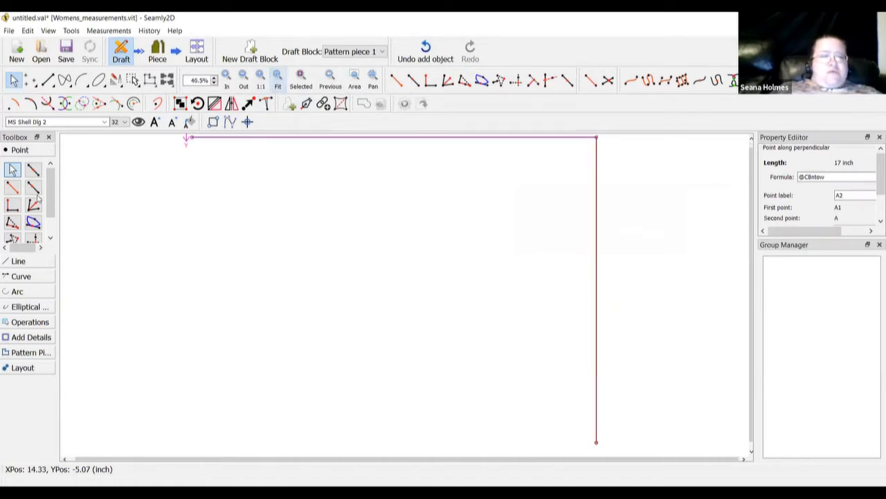
Create A3 perpendicular to A1–A2 at A2, with length Line_A_A1 (22.5 inch)
{"action": "left_click", "coordinate": [13, 205]}
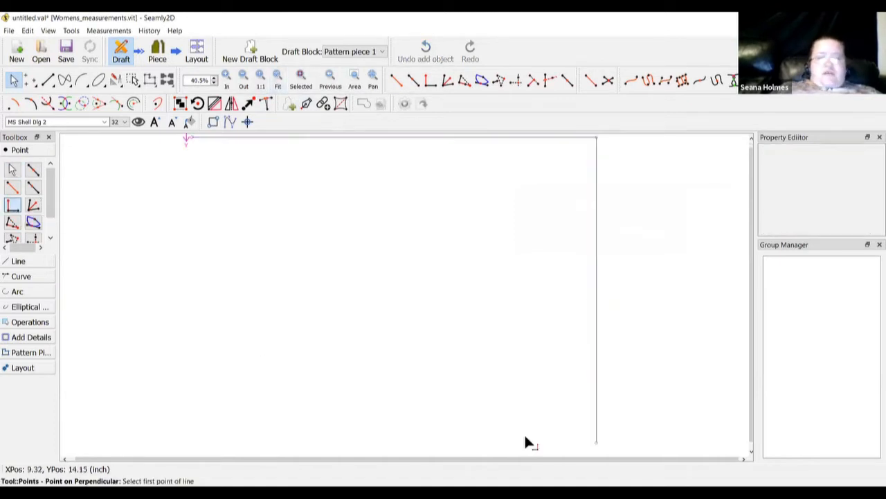
{"action": "left_click", "coordinate": [596, 441]}
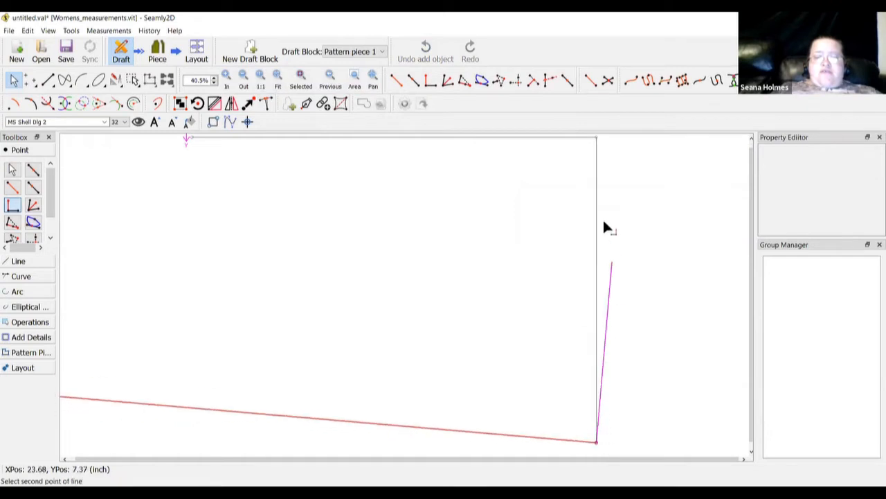
{"action": "left_click", "coordinate": [598, 138]}
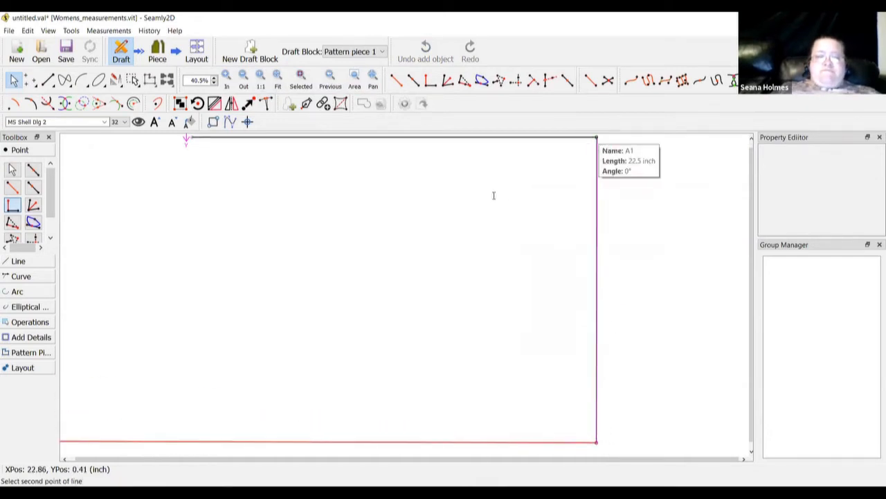
{"action": "left_click", "coordinate": [491, 174]}
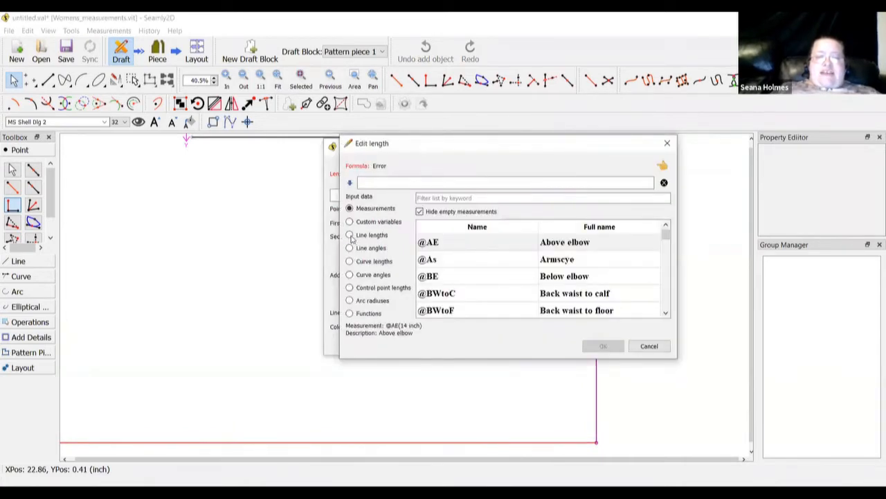
{"action": "left_click", "coordinate": [350, 236]}
{"action": "double_click", "coordinate": [445, 260]}
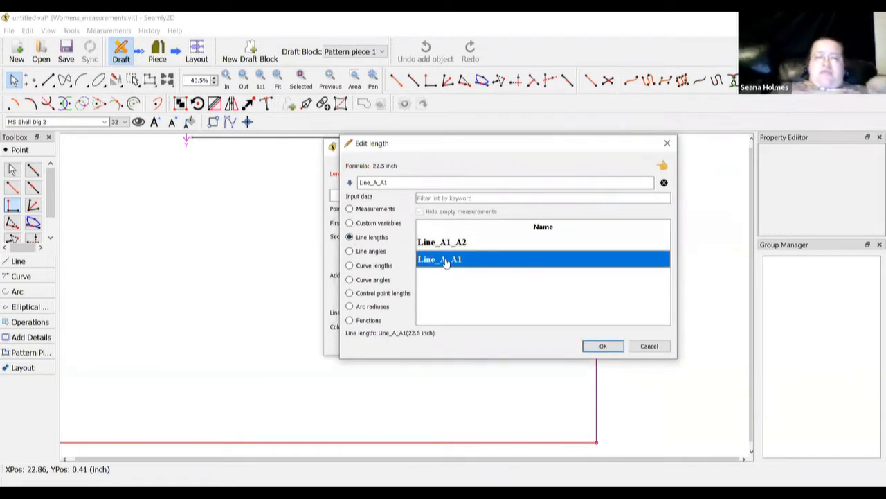
{"action": "left_click", "coordinate": [598, 348]}
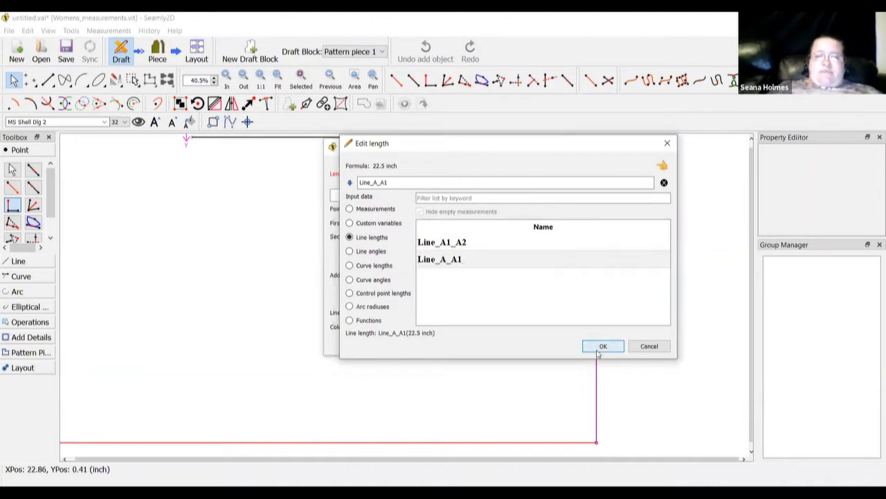
{"action": "left_click", "coordinate": [444, 342]}
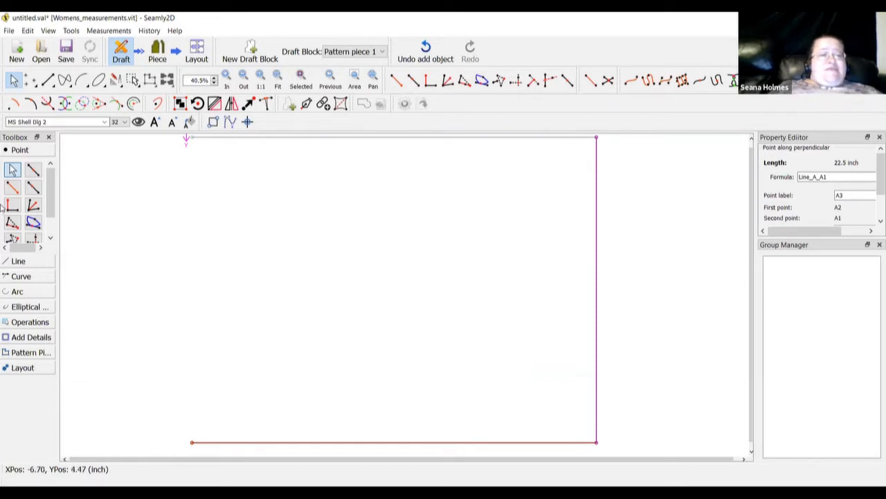
{"action": "left_click", "coordinate": [25, 266]}
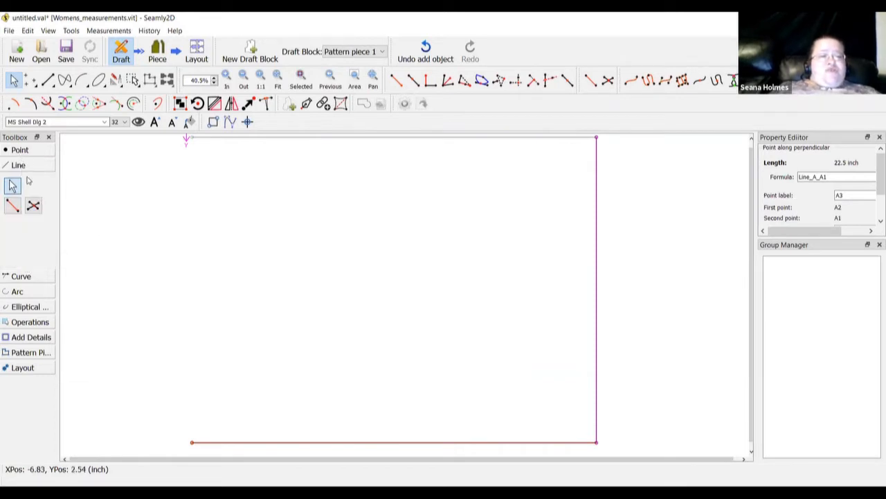
Draw a line from A to A3, closing the fourth side of the rectangle
{"action": "left_click", "coordinate": [11, 205]}
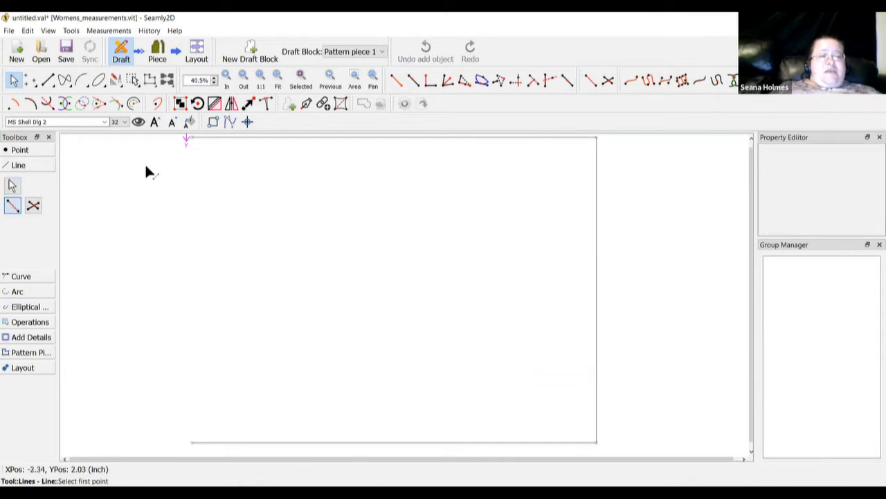
{"action": "left_click", "coordinate": [186, 138]}
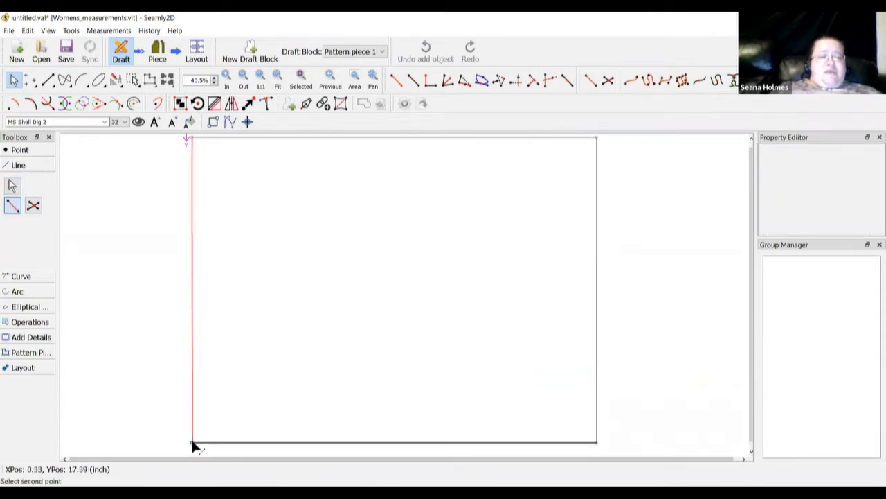
{"action": "left_click", "coordinate": [191, 441]}
{"action": "left_click", "coordinate": [405, 229]}
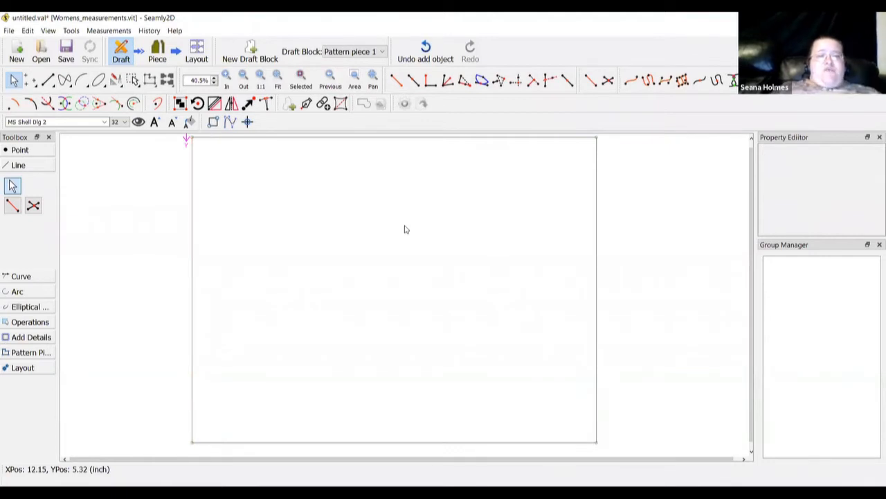
{"action": "left_click", "coordinate": [19, 150]}
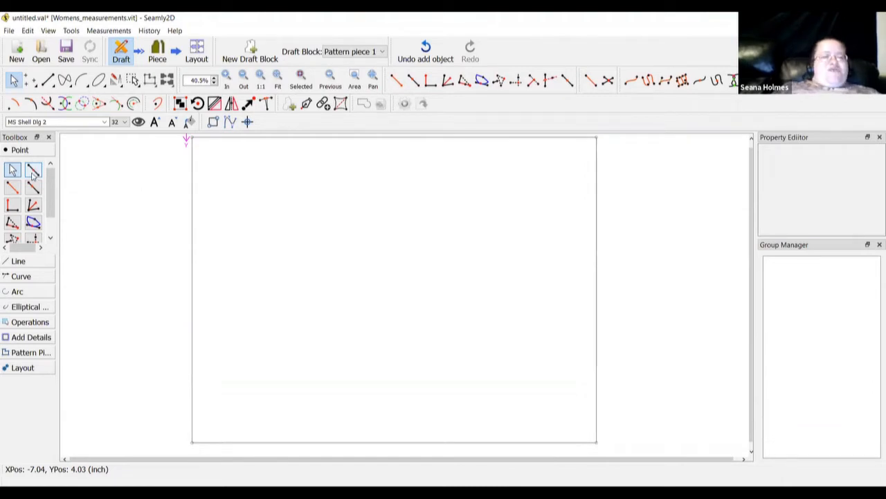
{"action": "left_click", "coordinate": [33, 175]}
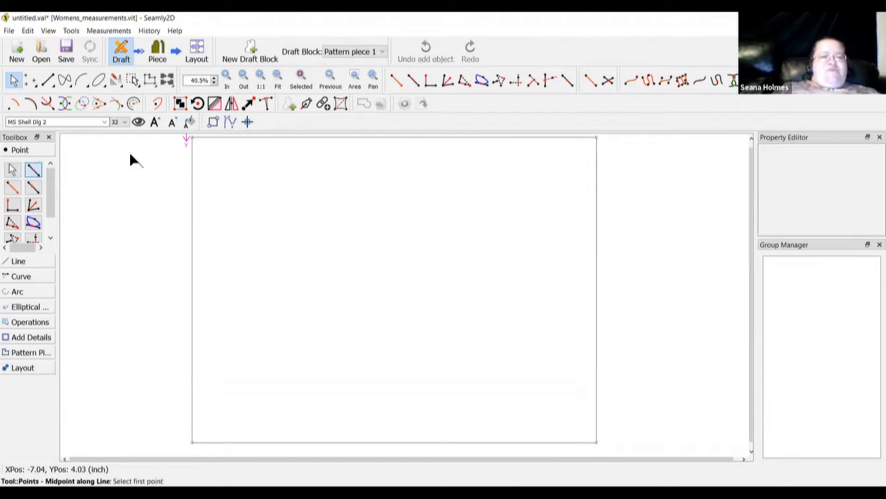
Place midpoint A4 on the top edge and midpoint A5 on the bottom edge
{"action": "left_click", "coordinate": [191, 138]}
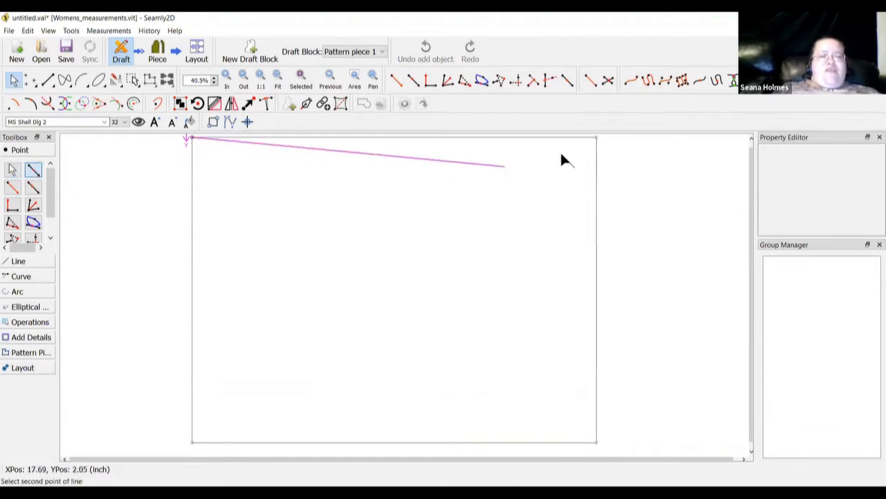
{"action": "left_click", "coordinate": [596, 137]}
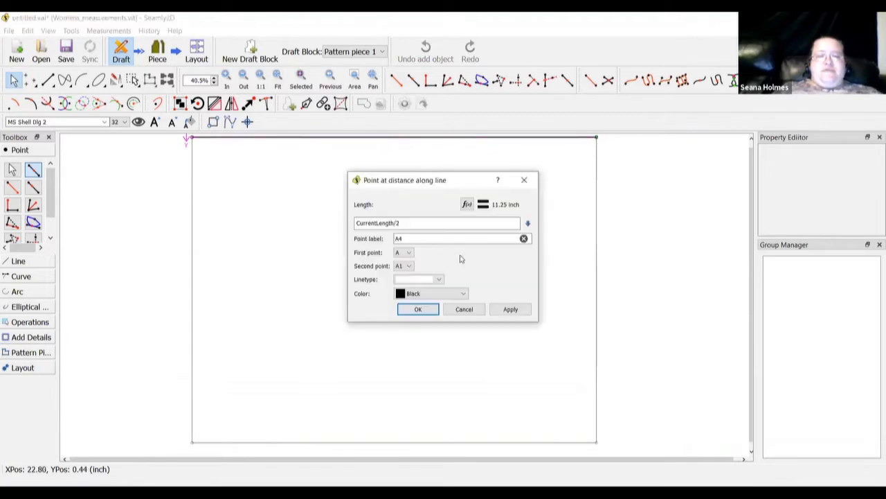
{"action": "left_click", "coordinate": [419, 310]}
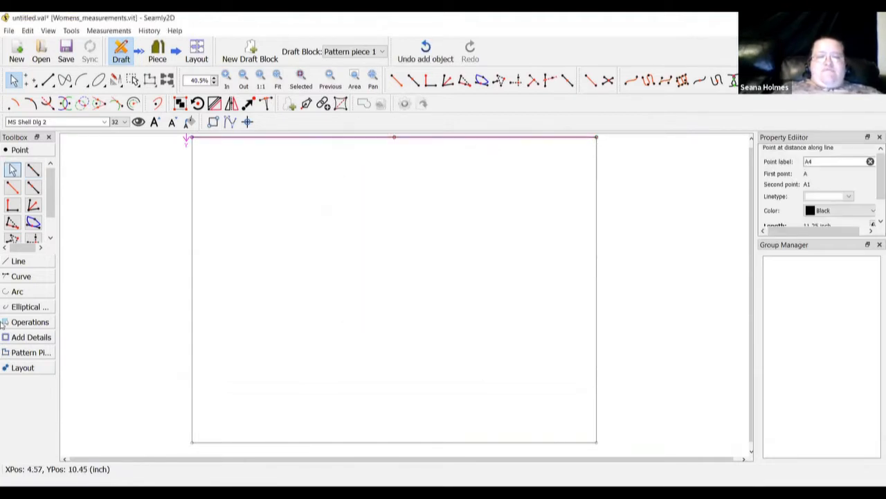
{"action": "left_click", "coordinate": [32, 176]}
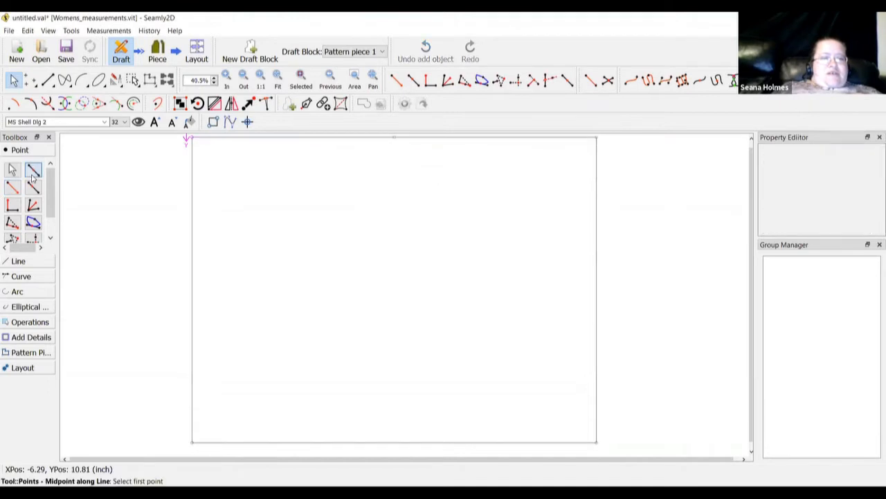
{"action": "left_click", "coordinate": [193, 442]}
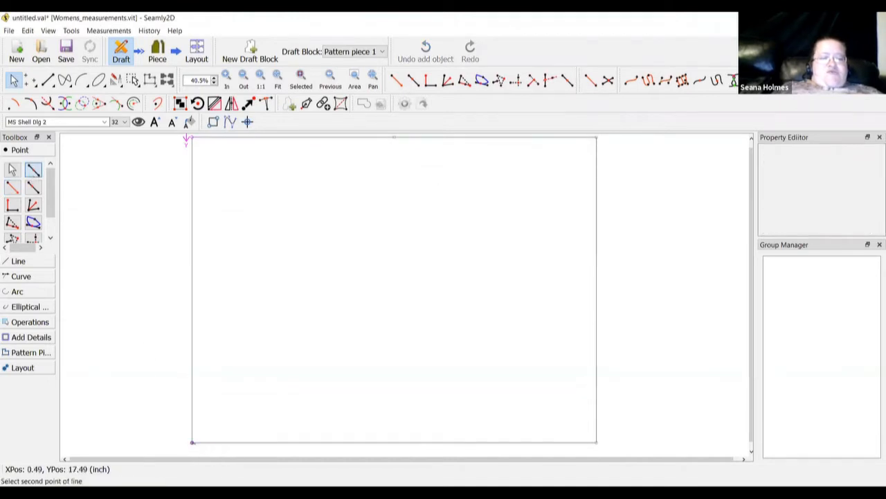
{"action": "left_click", "coordinate": [595, 442]}
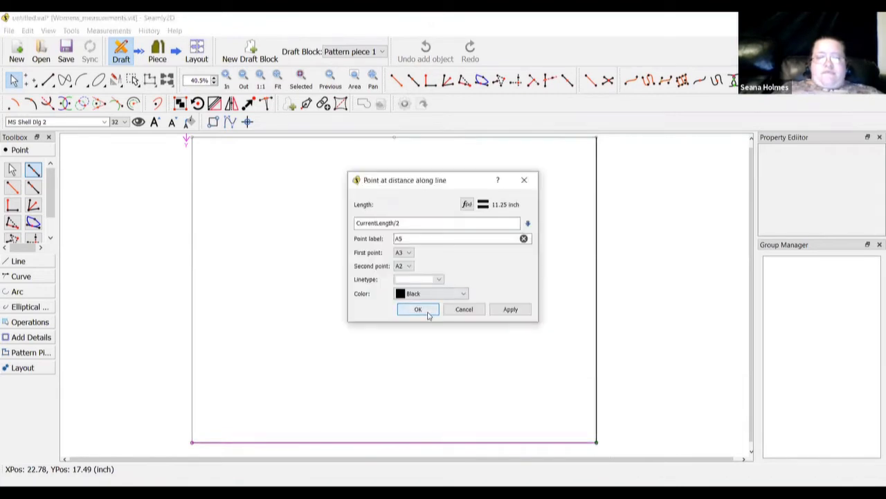
{"action": "left_click", "coordinate": [418, 309]}
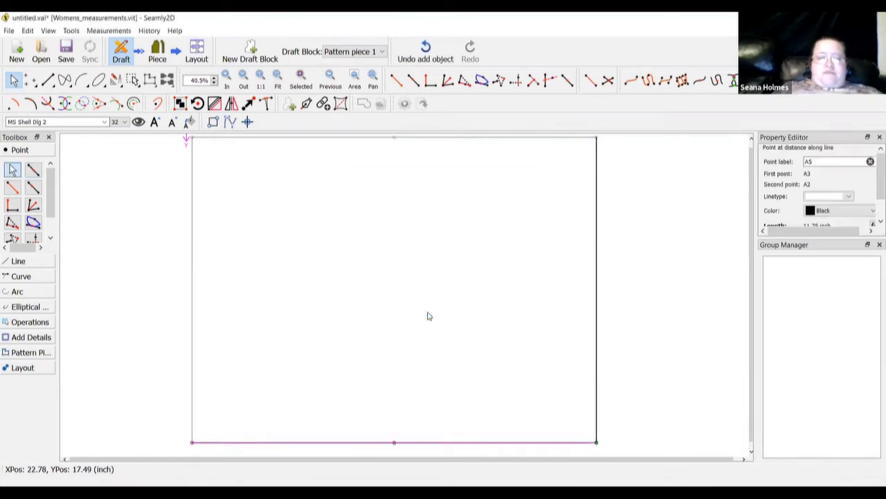
Draw the vertical centre line from A4 down to A5
{"action": "left_click", "coordinate": [18, 261]}
{"action": "left_click", "coordinate": [13, 205]}
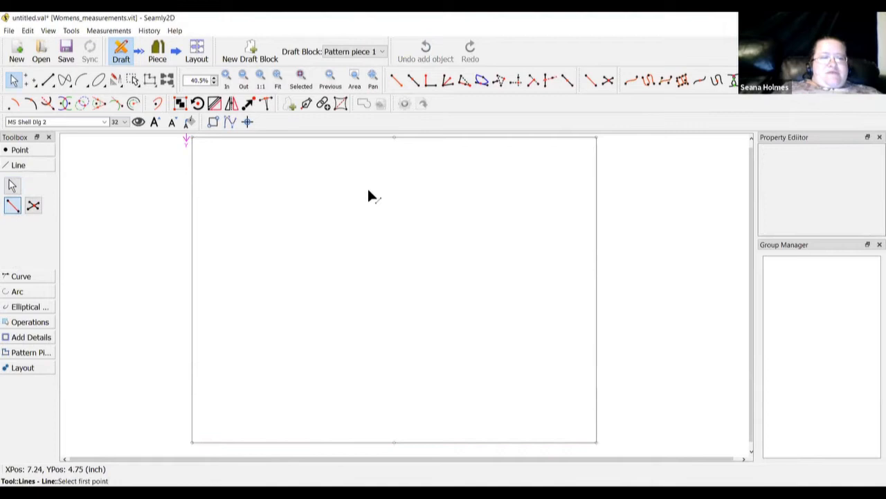
{"action": "left_click", "coordinate": [394, 137]}
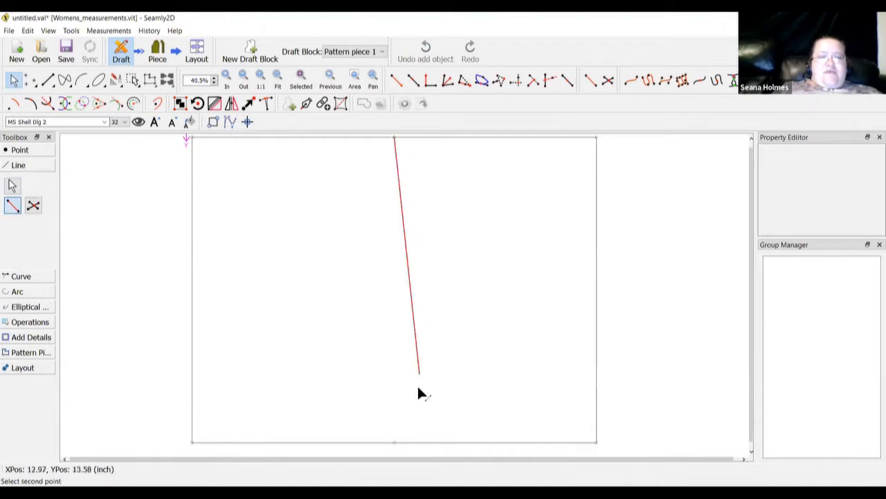
{"action": "left_click", "coordinate": [394, 441]}
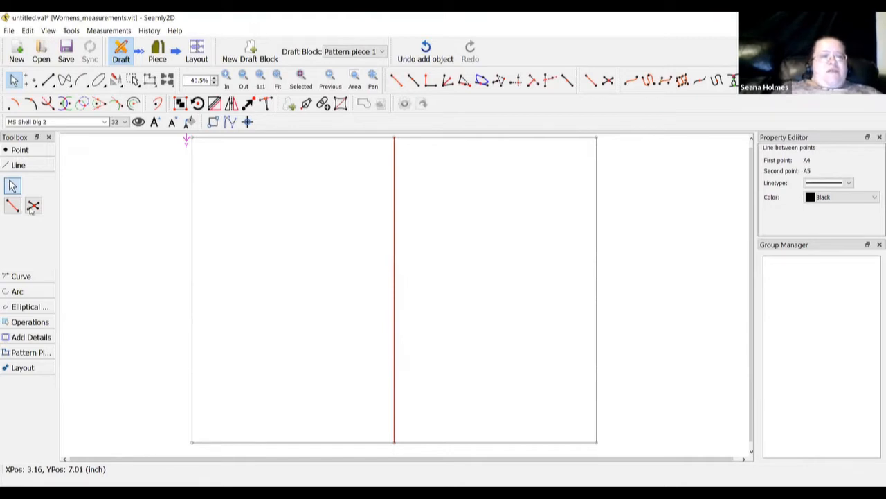
{"action": "left_click", "coordinate": [33, 154]}
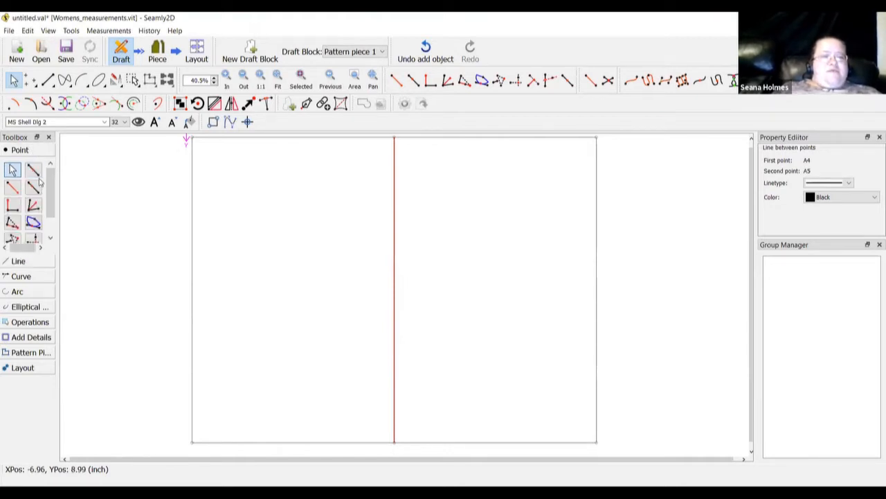
{"action": "left_click", "coordinate": [34, 171]}
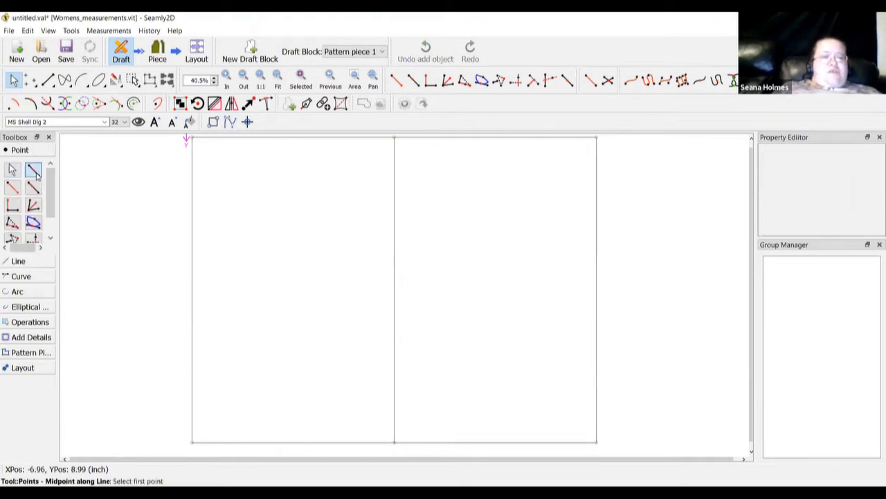
Add midpoint A6 on the left edge and A7 halfway between A and A6
{"action": "left_click", "coordinate": [192, 137]}
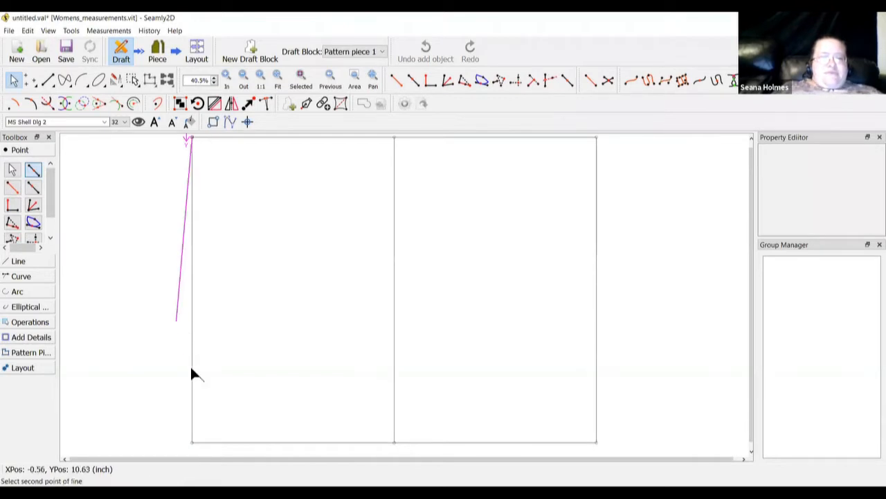
{"action": "left_click", "coordinate": [193, 443]}
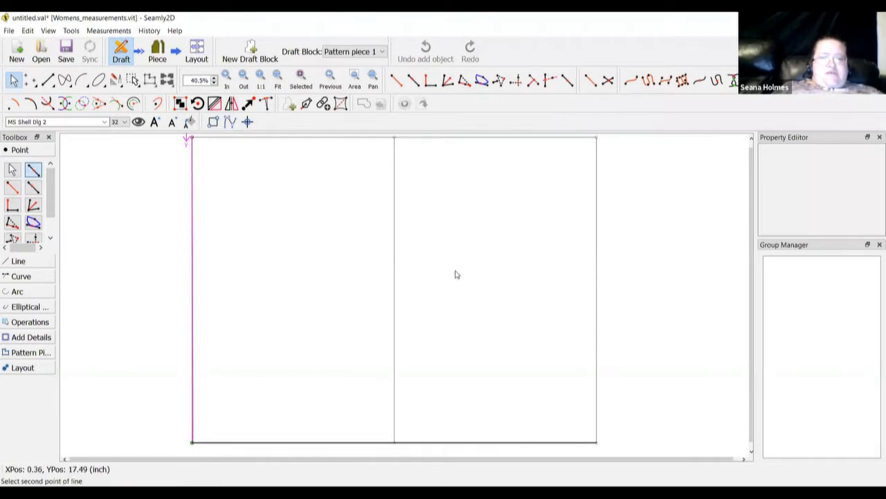
{"action": "left_click", "coordinate": [419, 310]}
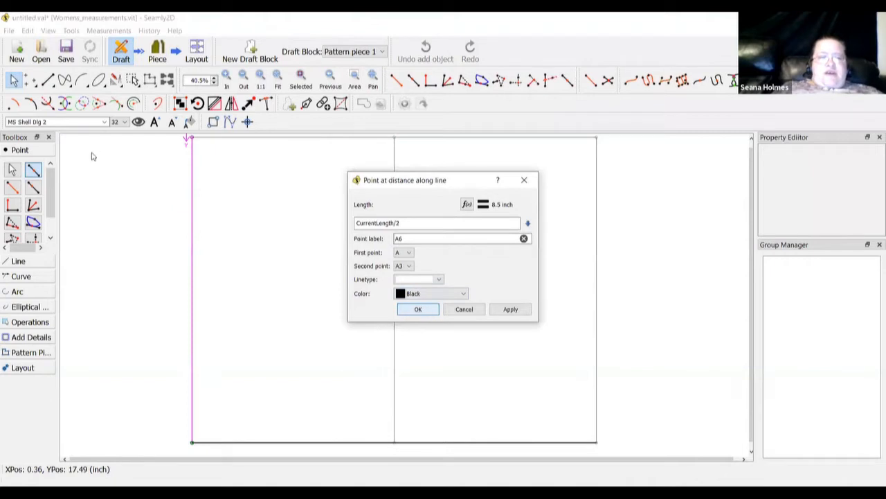
{"action": "left_click", "coordinate": [192, 138]}
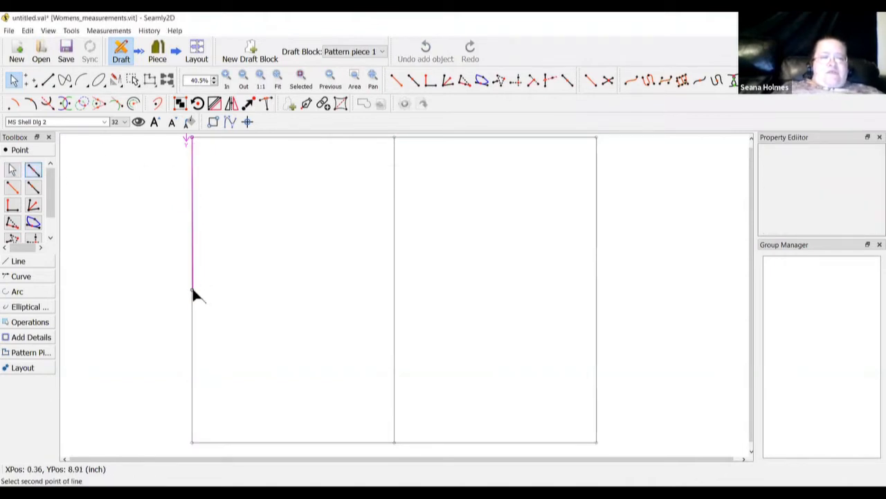
{"action": "left_click", "coordinate": [192, 289]}
{"action": "left_click", "coordinate": [409, 309]}
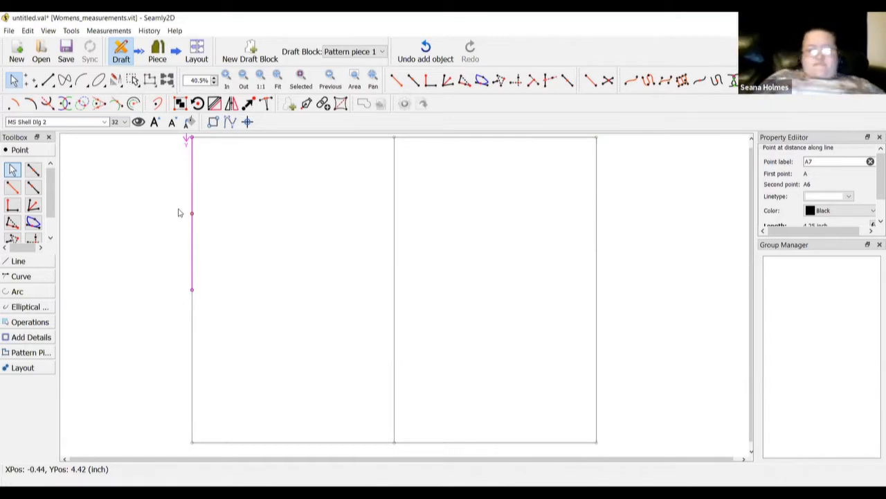
Add midpoint A8 on the right edge and A9 halfway between A1 and A8, 4.25 inch down
{"action": "left_click", "coordinate": [33, 170]}
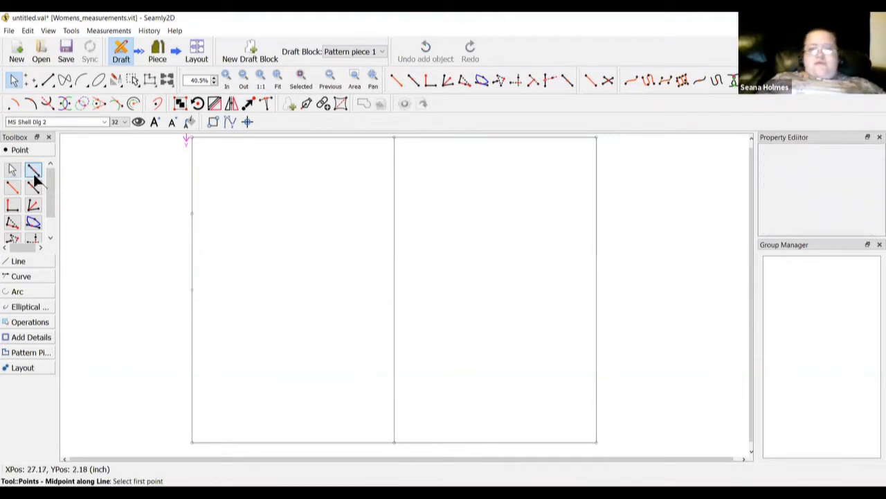
{"action": "left_click", "coordinate": [596, 137]}
{"action": "left_click", "coordinate": [596, 442]}
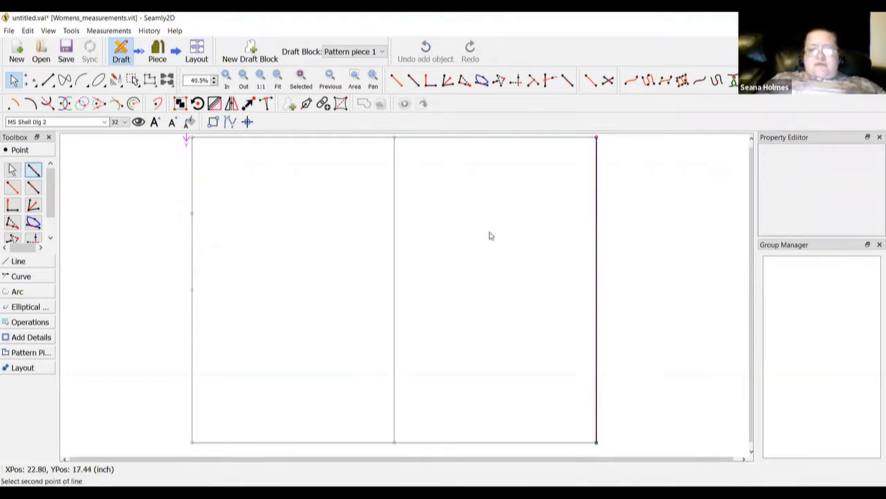
{"action": "left_click", "coordinate": [417, 311]}
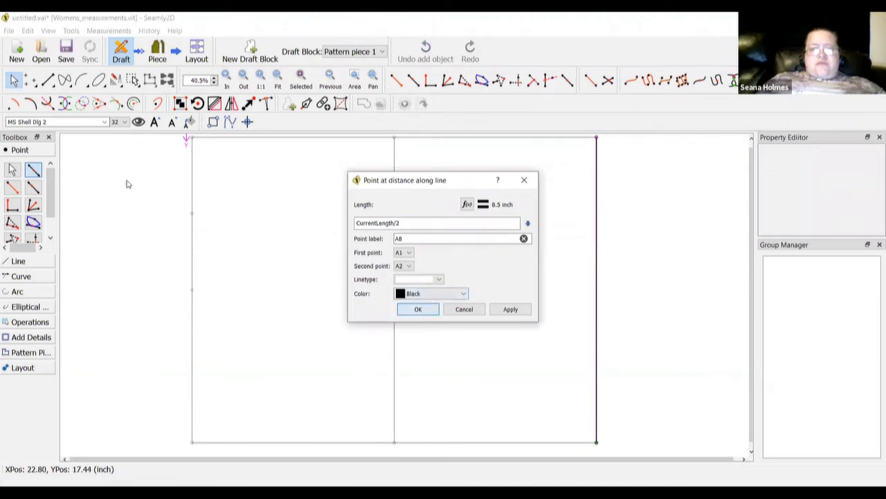
{"action": "left_click", "coordinate": [596, 136]}
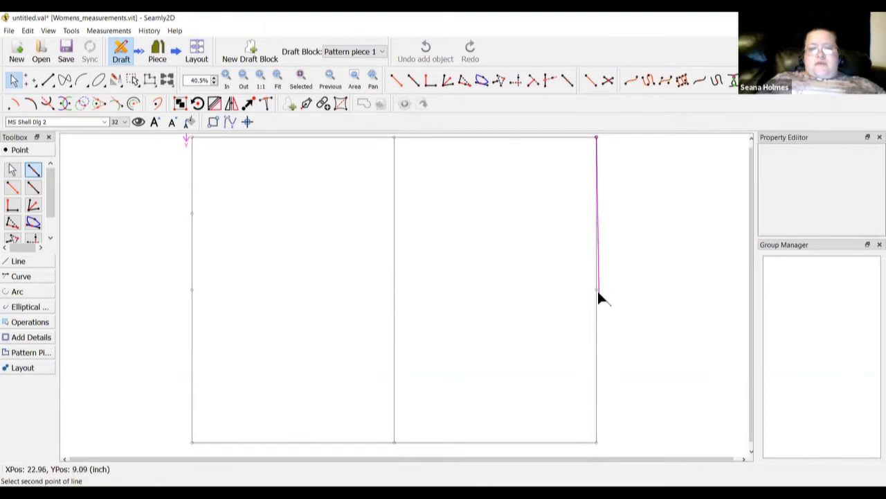
{"action": "left_click", "coordinate": [596, 290]}
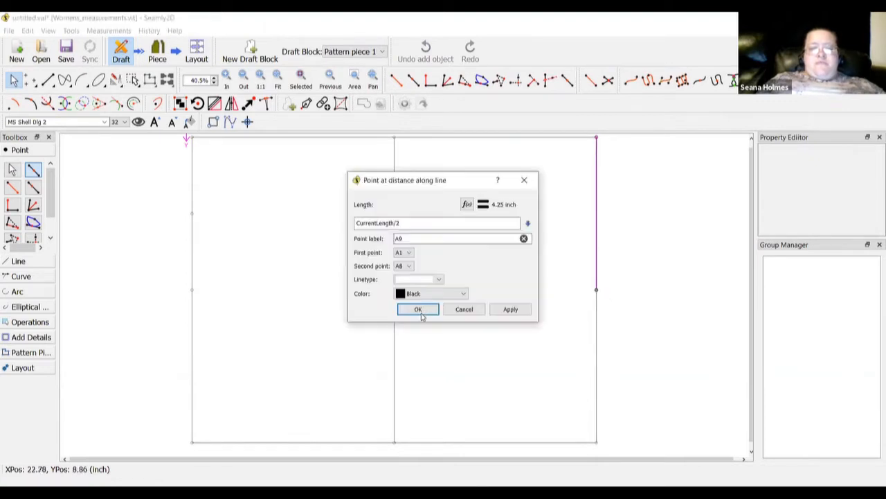
{"action": "left_click", "coordinate": [418, 310]}
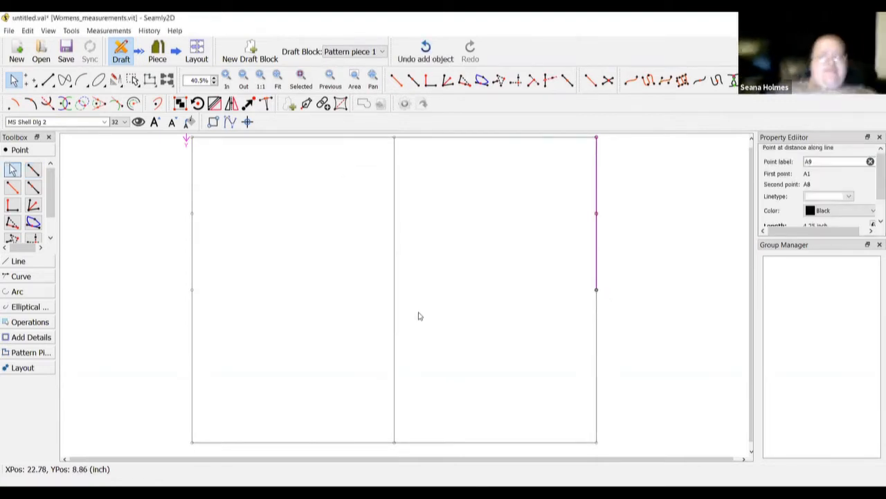
{"action": "left_click", "coordinate": [15, 261]}
Draw a line from left-edge point A7 to right-edge point A9
{"action": "left_click", "coordinate": [14, 206]}
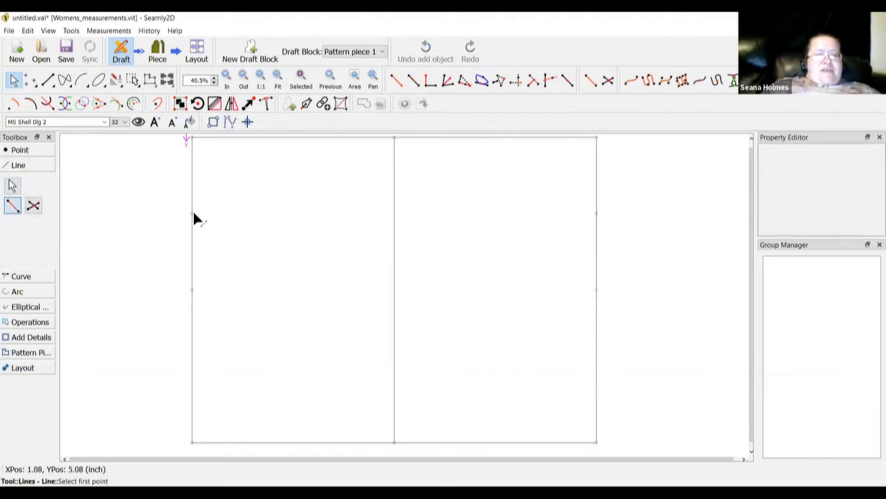
{"action": "left_click", "coordinate": [192, 214]}
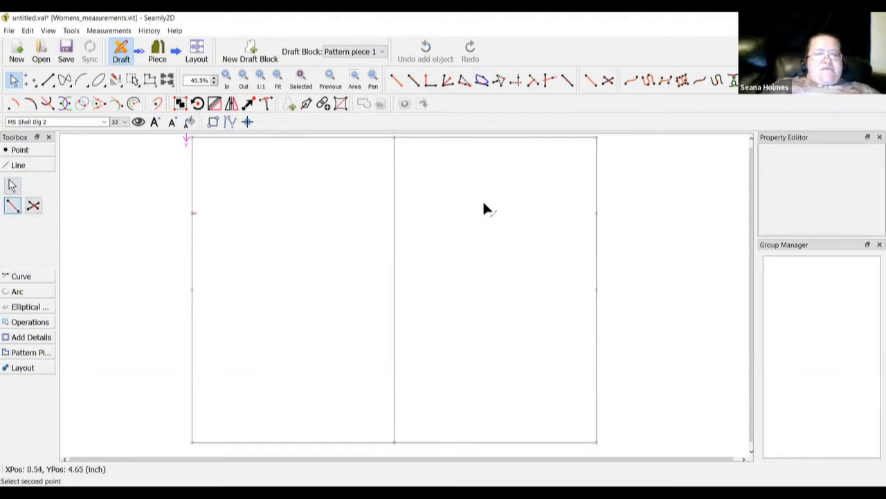
{"action": "left_click", "coordinate": [596, 214]}
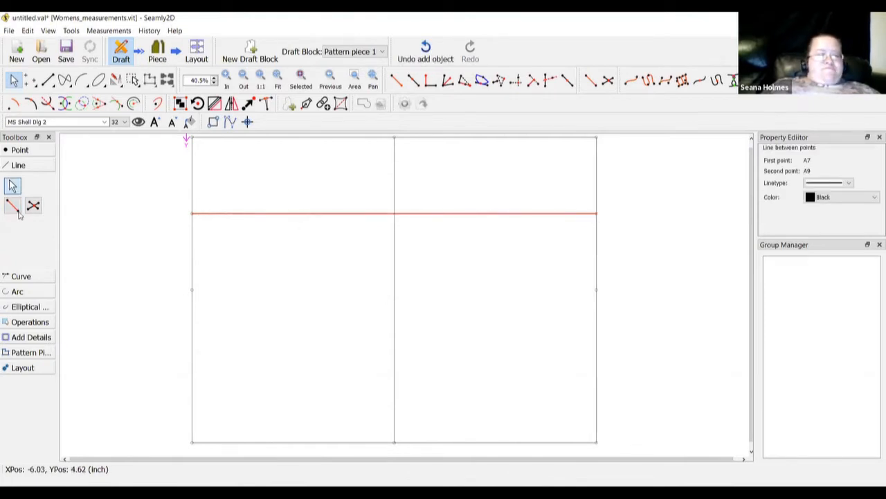
Join side midpoints A6 and A8 with a horizontal line across the block
{"action": "key", "text": "alt+l"}
{"action": "left_click", "coordinate": [192, 289]}
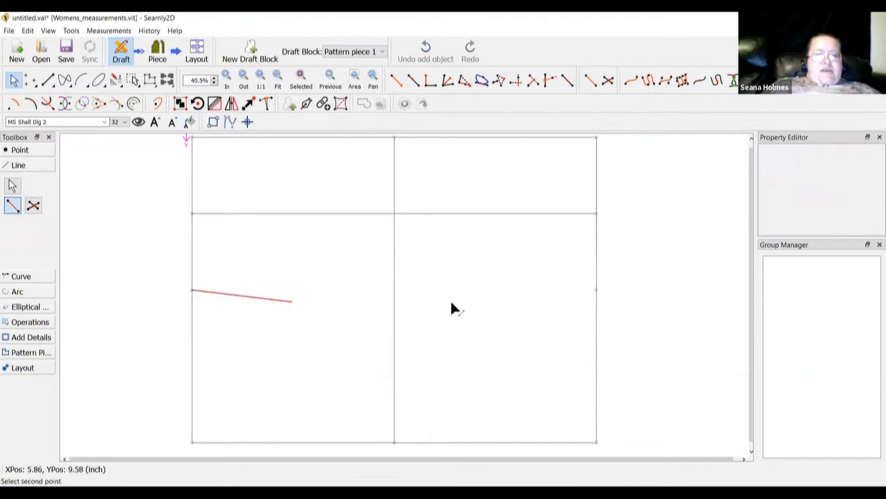
{"action": "left_click", "coordinate": [597, 291]}
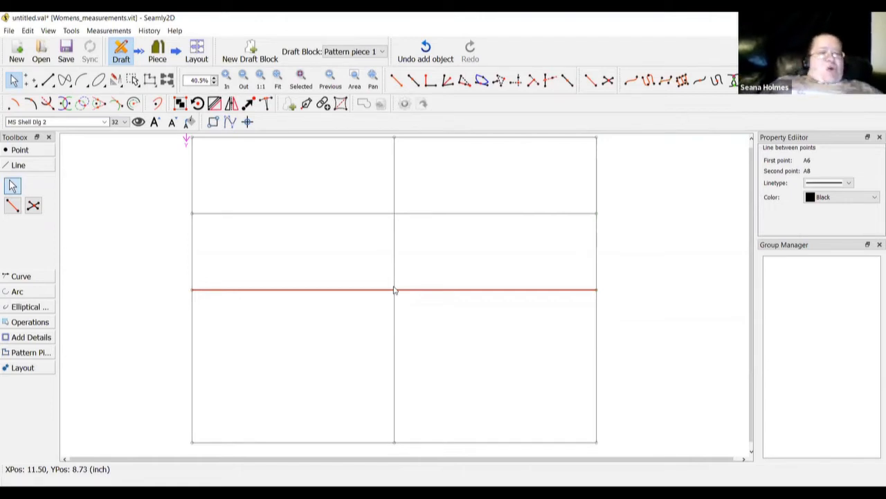
{"action": "left_click", "coordinate": [34, 206]}
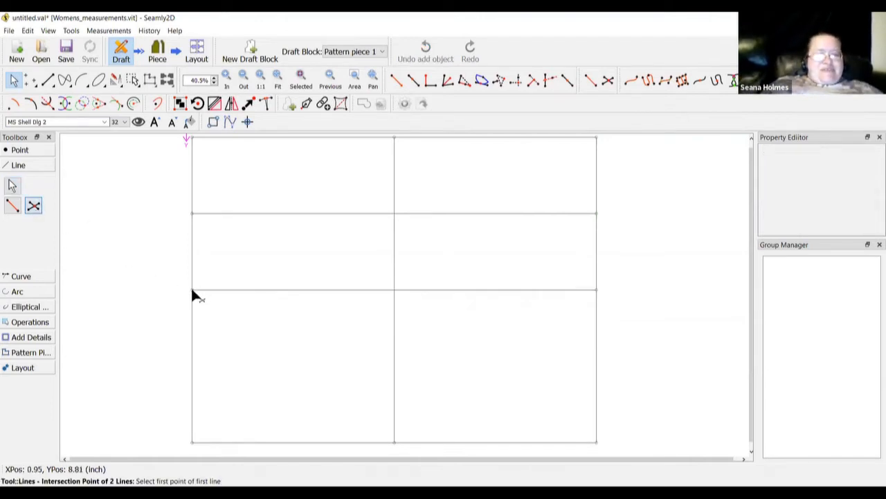
Mark intersection point A10 where line A6–A8 crosses centre line A4–A5
{"action": "left_click", "coordinate": [192, 289]}
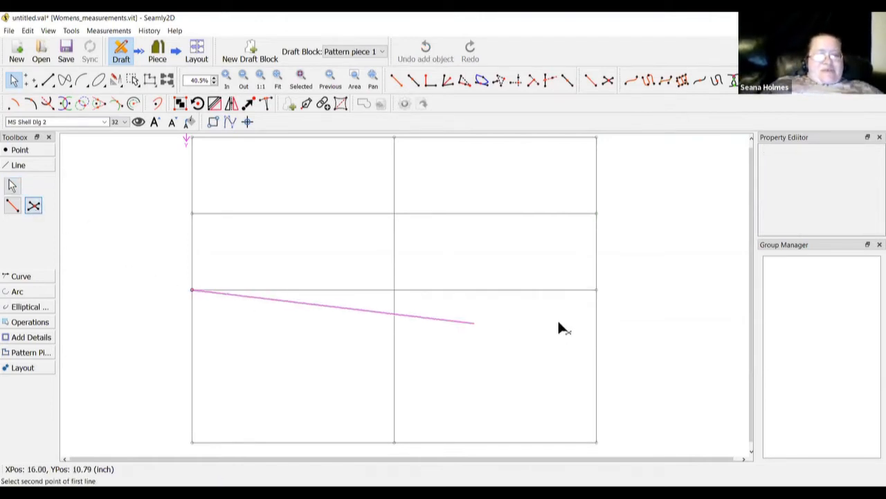
{"action": "left_click", "coordinate": [597, 290]}
{"action": "left_click", "coordinate": [393, 137]}
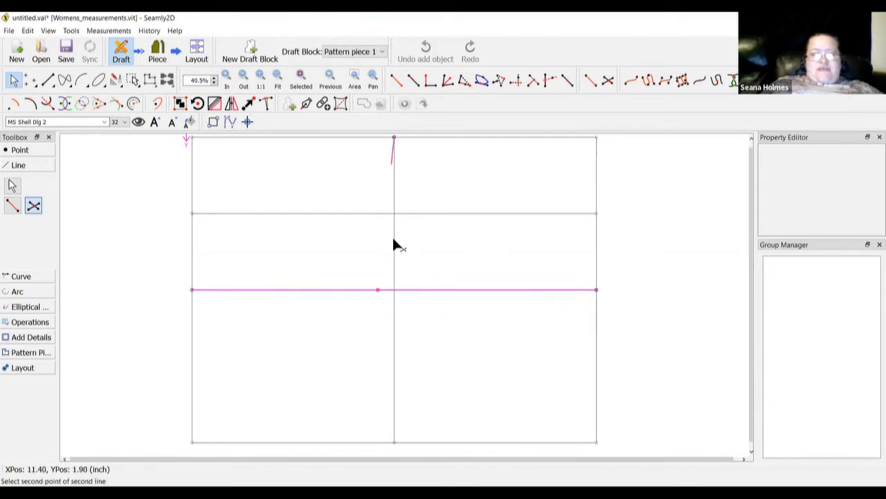
{"action": "left_click", "coordinate": [394, 441]}
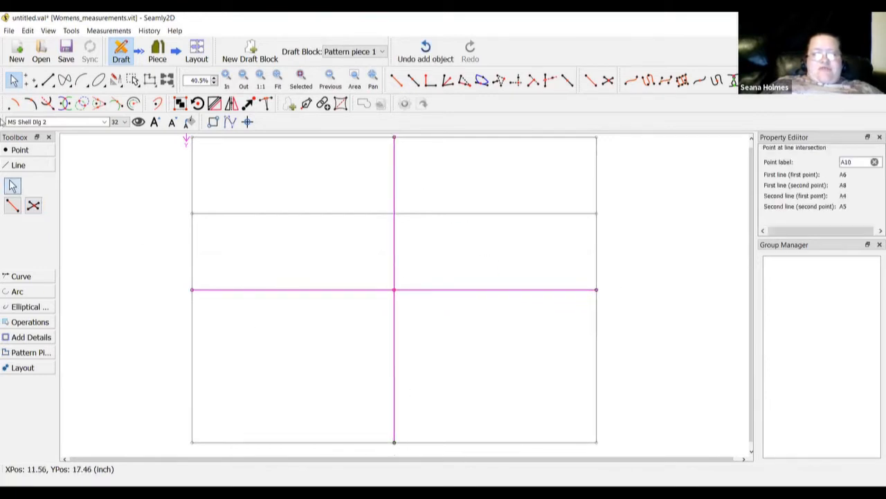
Place point A11 1 inch from A10 toward A5
{"action": "left_click", "coordinate": [21, 150]}
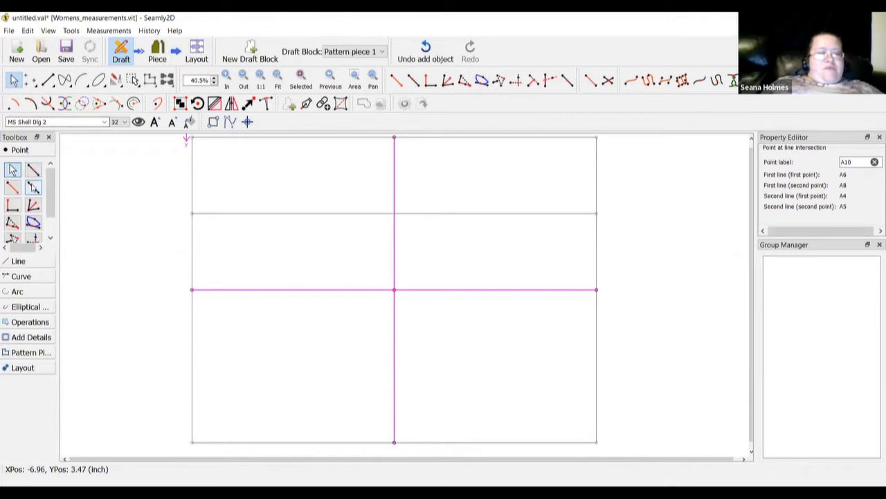
{"action": "left_click", "coordinate": [32, 187]}
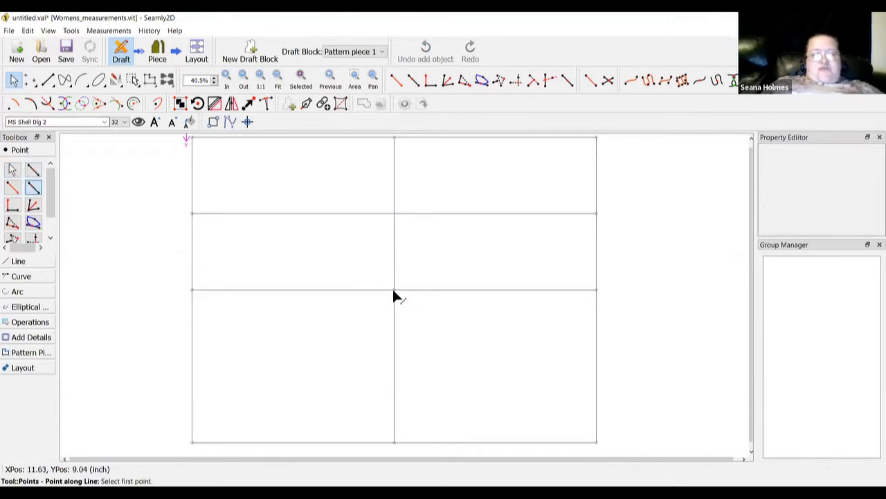
{"action": "left_click", "coordinate": [394, 290]}
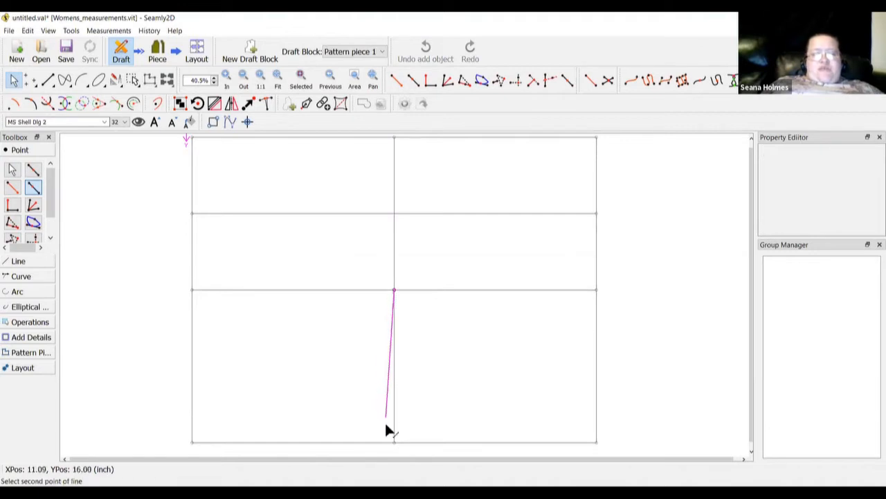
{"action": "left_click", "coordinate": [394, 442]}
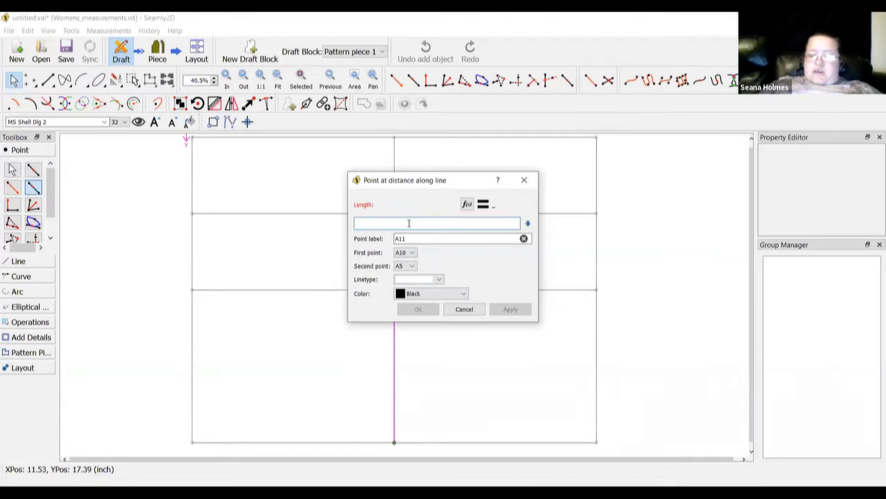
{"action": "type", "text": "1"}
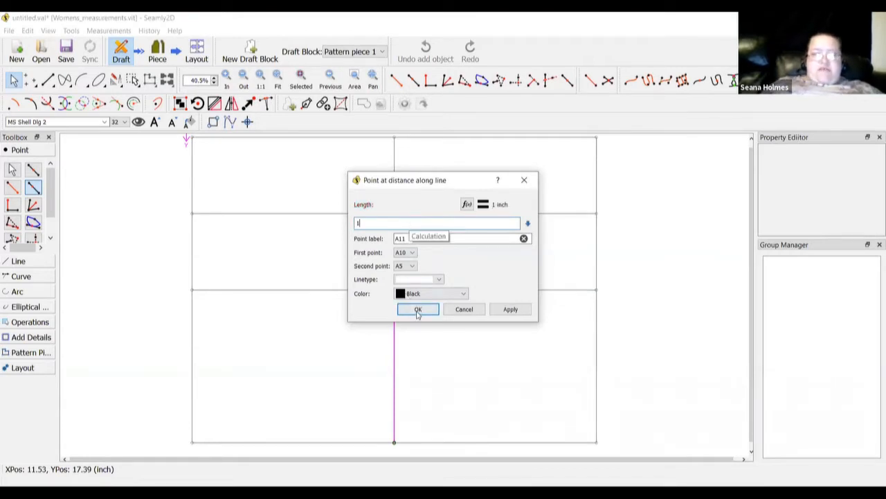
{"action": "left_click", "coordinate": [398, 310]}
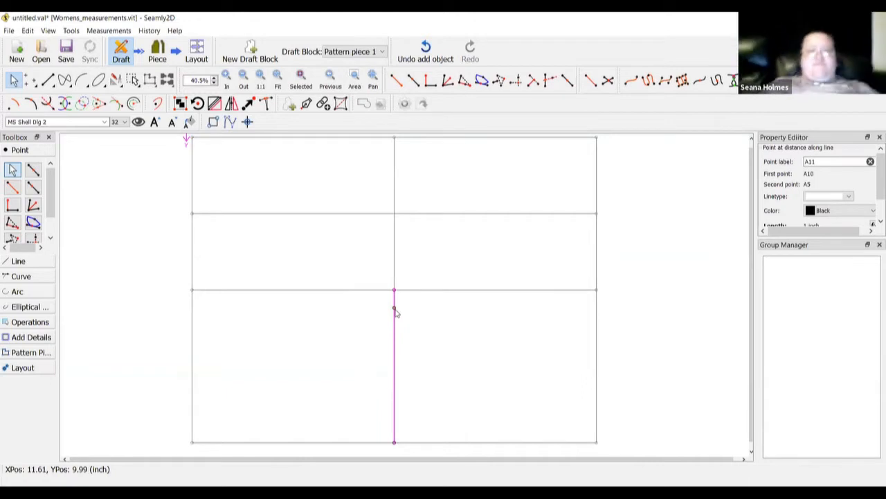
{"action": "mouse_move", "coordinate": [396, 312]}
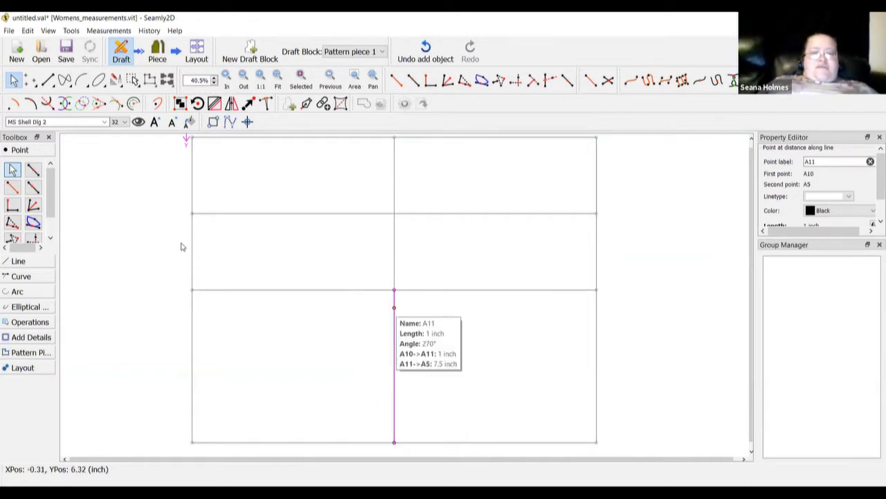
{"action": "left_click", "coordinate": [158, 250]}
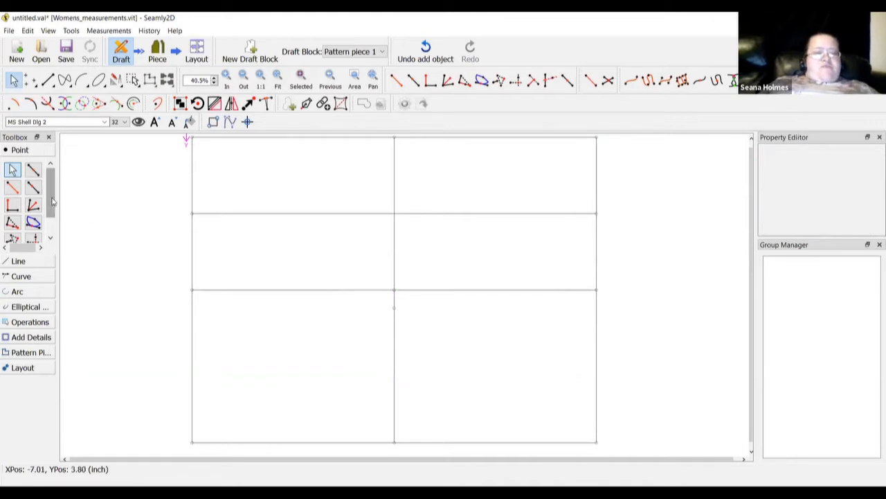
{"action": "left_click", "coordinate": [31, 188]}
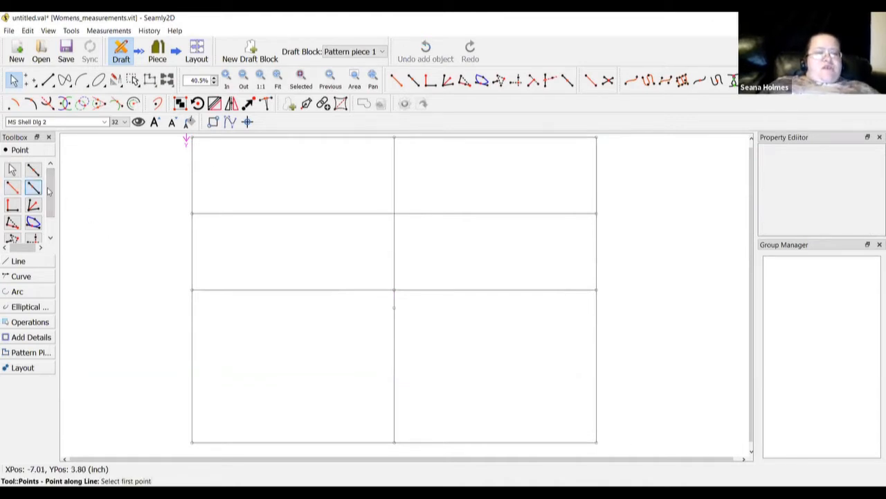
{"action": "left_click", "coordinate": [597, 138]}
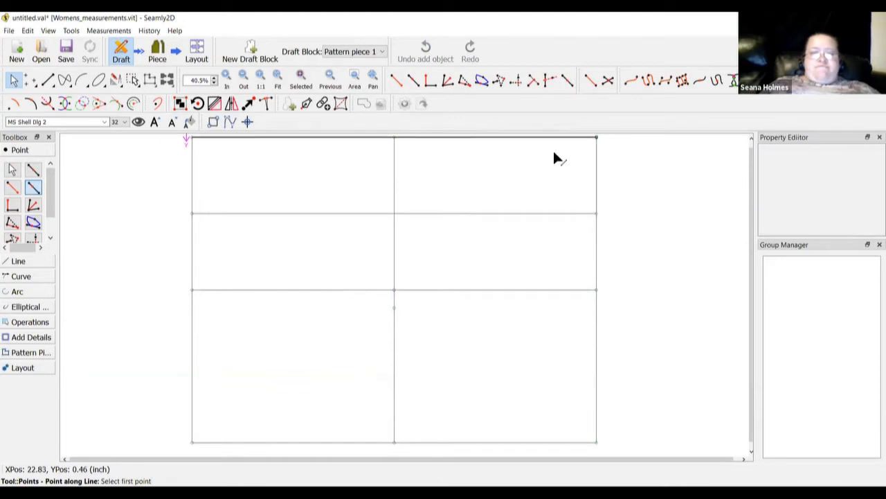
{"action": "left_click", "coordinate": [394, 137]}
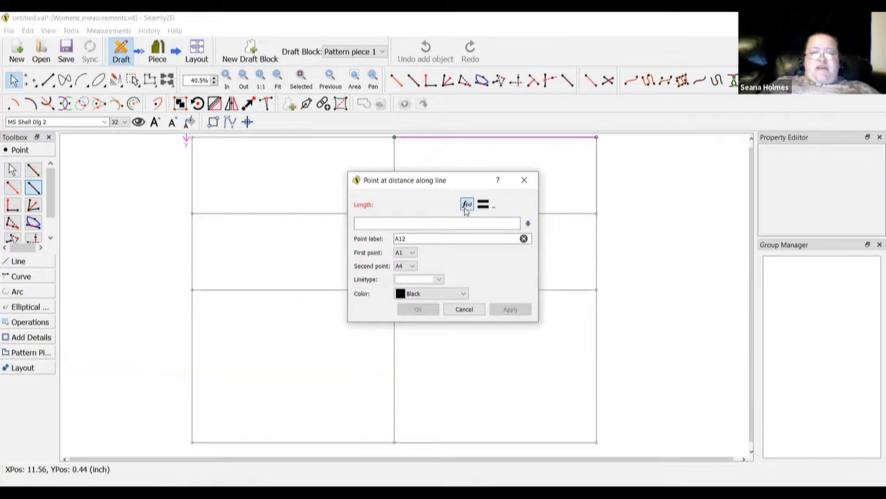
{"action": "left_click", "coordinate": [466, 206]}
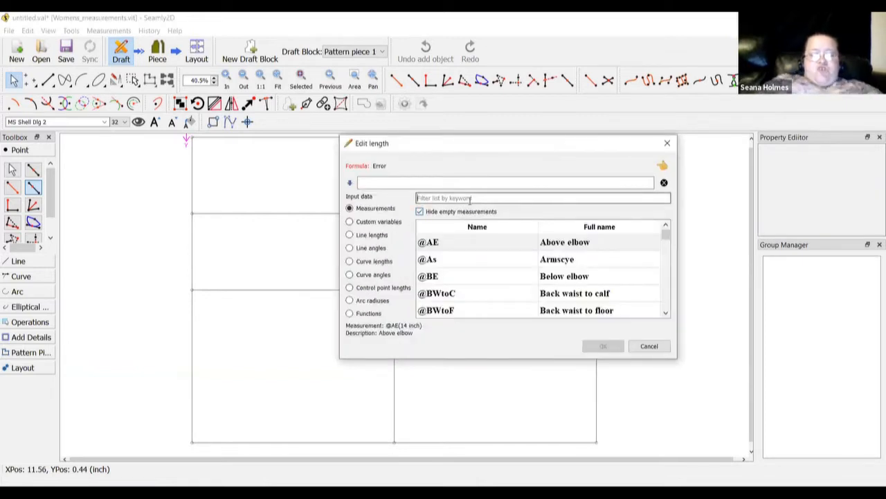
{"action": "type", "text": "shoulder w"}
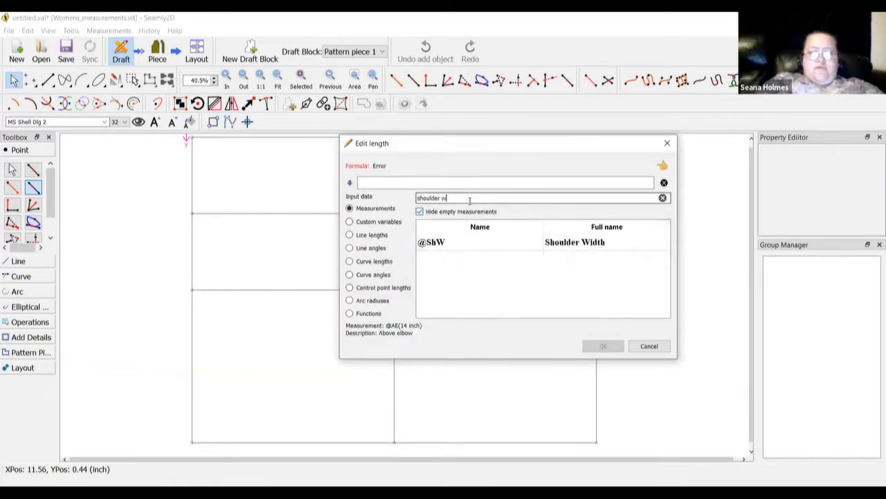
{"action": "type", "text": "i"}
{"action": "left_click", "coordinate": [554, 246]}
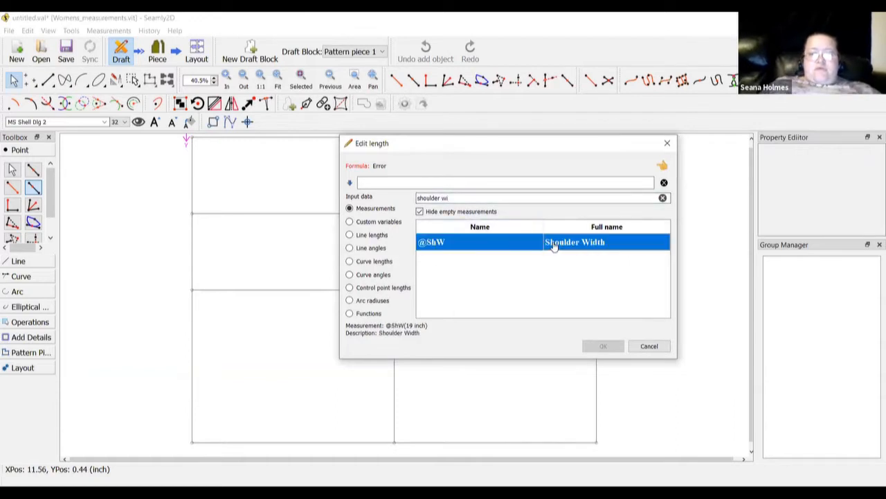
{"action": "double_click", "coordinate": [554, 246]}
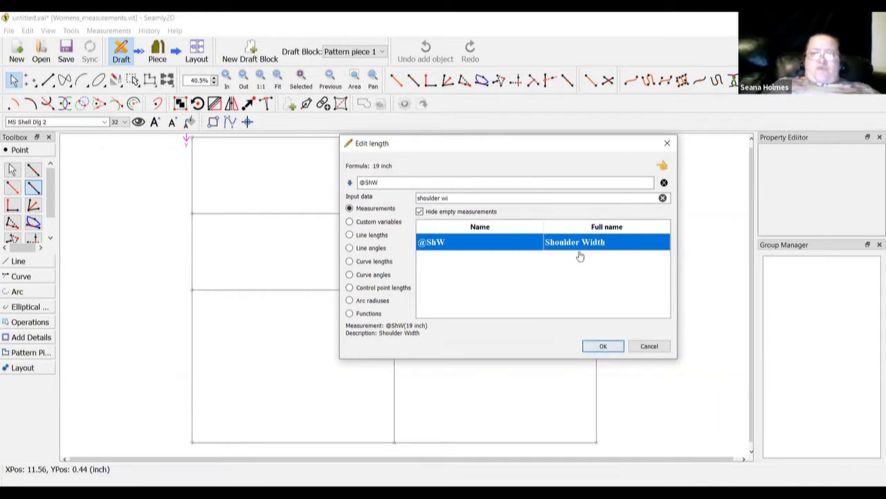
{"action": "left_click", "coordinate": [556, 186]}
{"action": "type", "text": "/"}
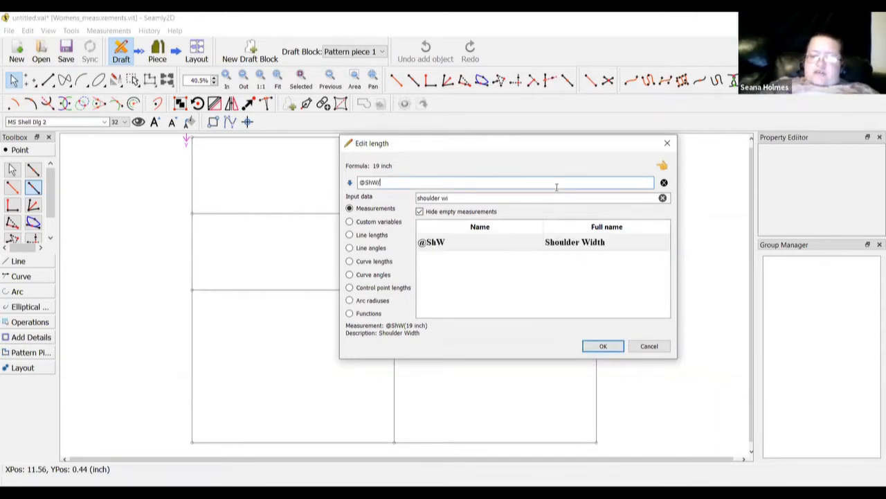
{"action": "type", "text": "2"}
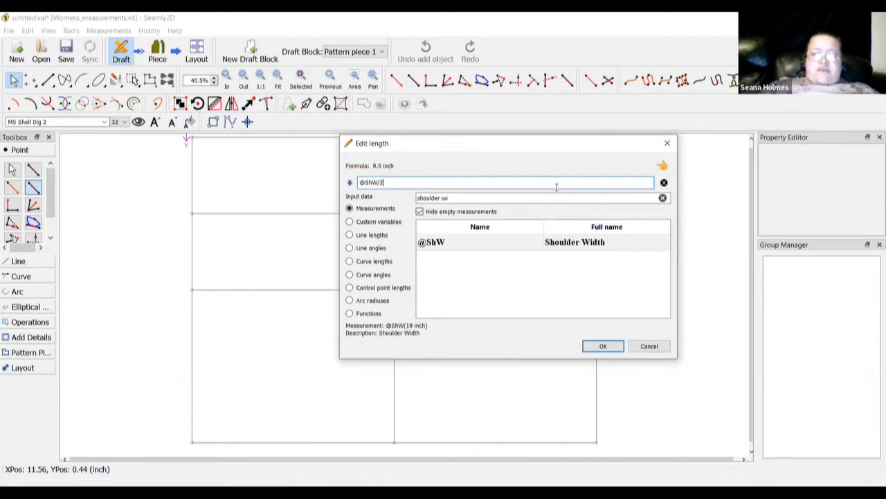
{"action": "left_click", "coordinate": [602, 346]}
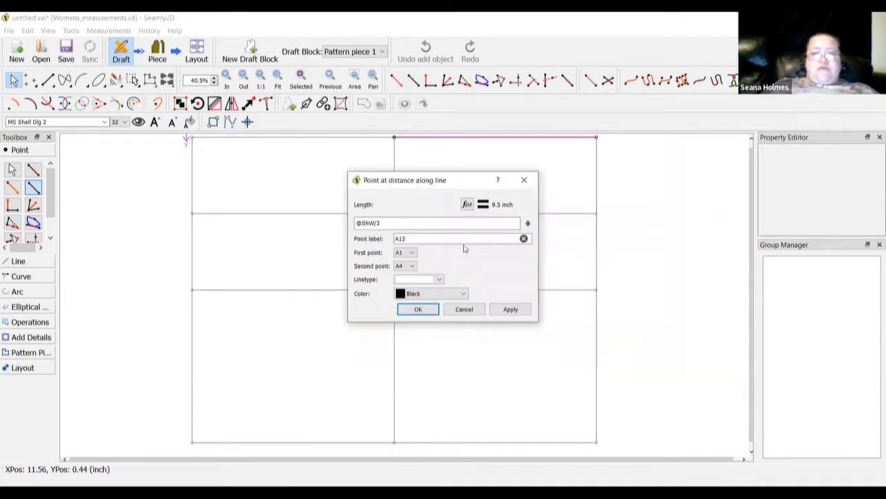
{"action": "left_click", "coordinate": [416, 310]}
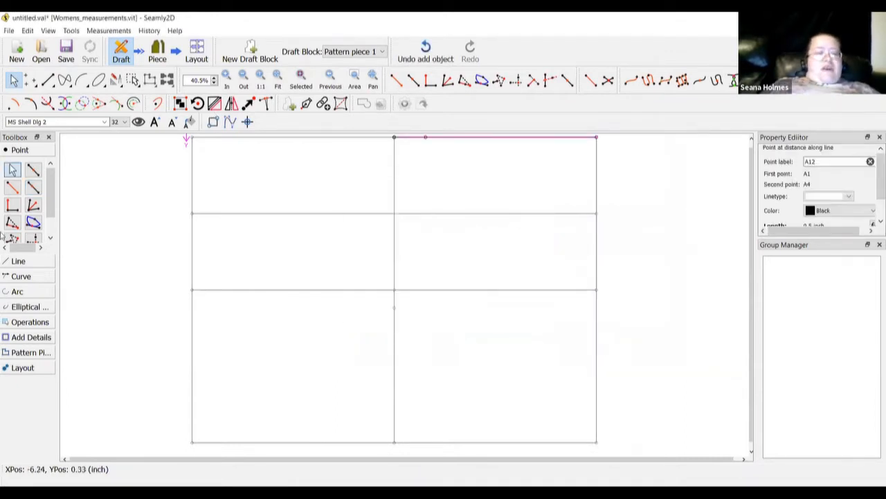
{"action": "left_click", "coordinate": [33, 187]}
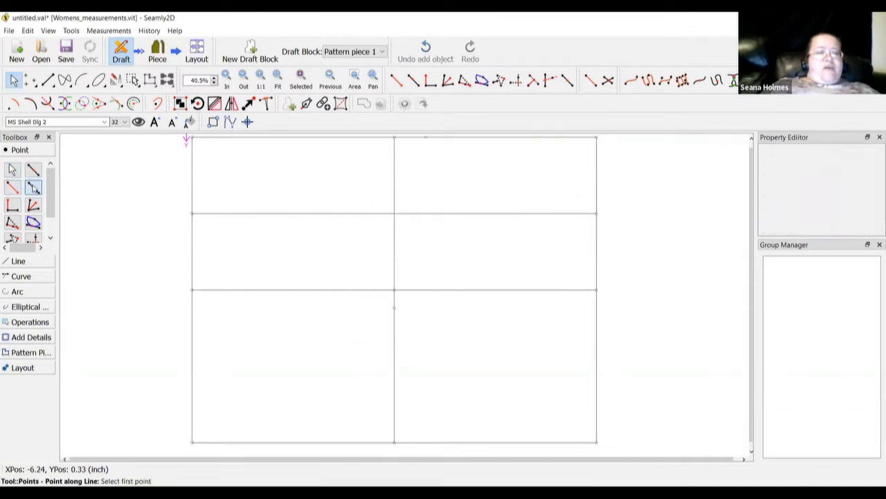
{"action": "left_click", "coordinate": [425, 137]}
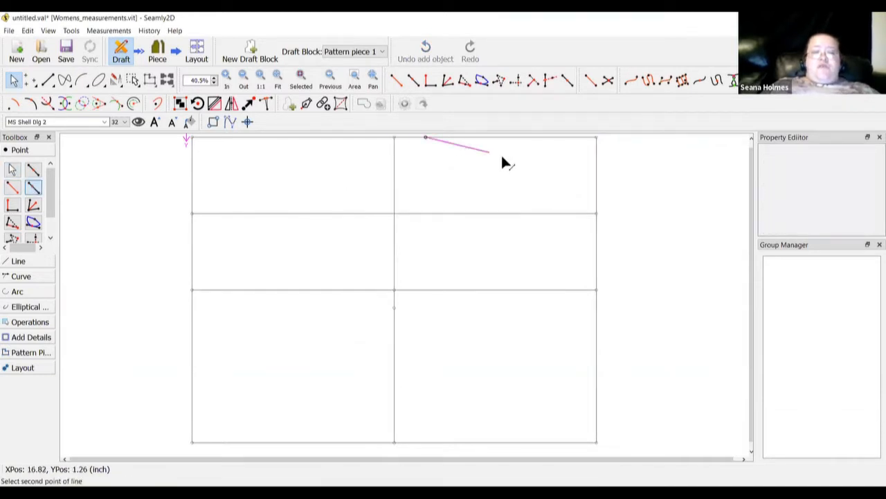
{"action": "left_click", "coordinate": [600, 140]}
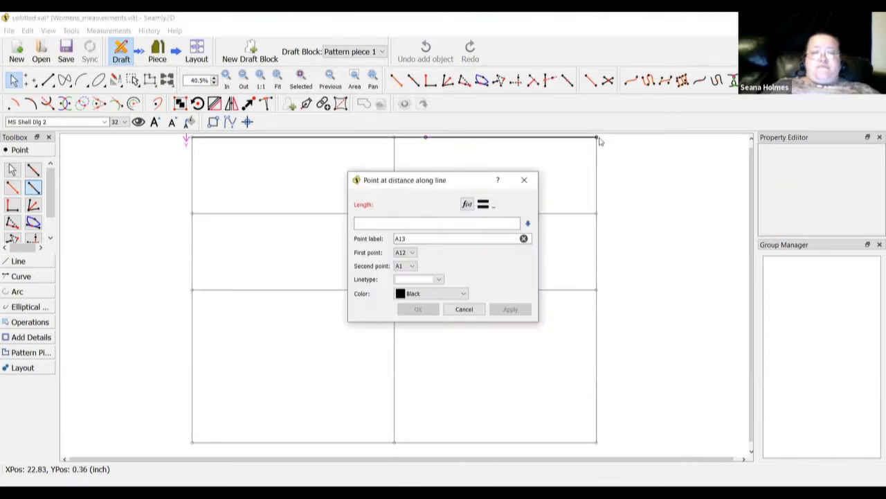
{"action": "left_click", "coordinate": [466, 205]}
{"action": "left_click", "coordinate": [464, 198]}
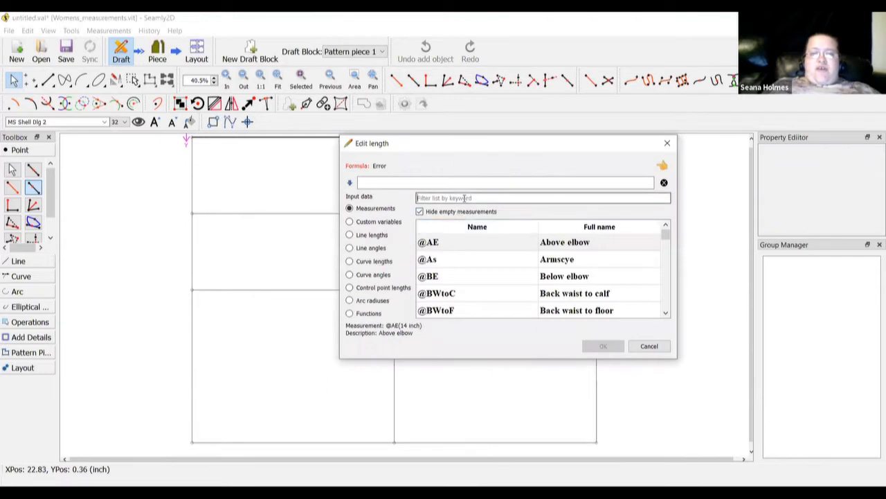
{"action": "type", "text": "shoulder seam"}
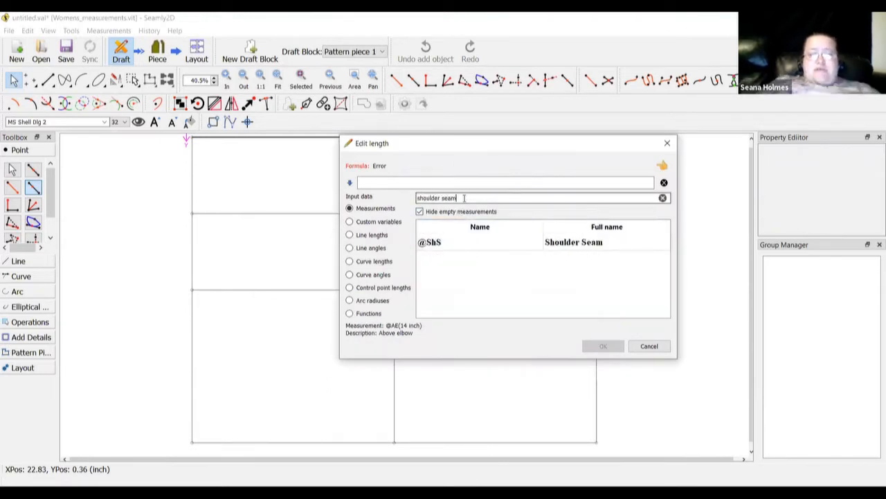
{"action": "double_click", "coordinate": [545, 247]}
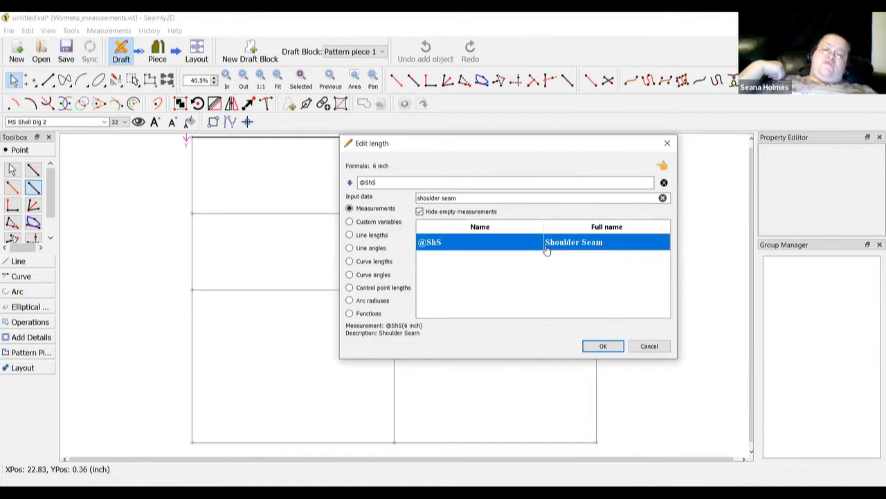
{"action": "left_click", "coordinate": [598, 347]}
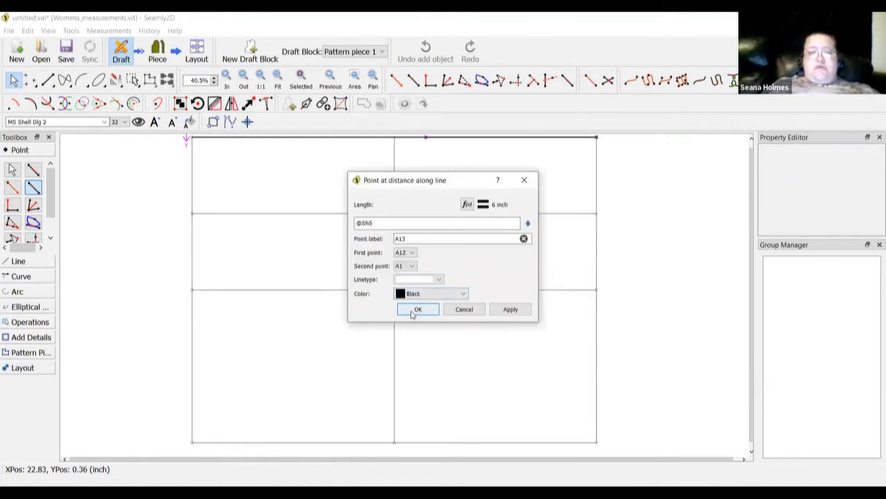
{"action": "left_click", "coordinate": [415, 309]}
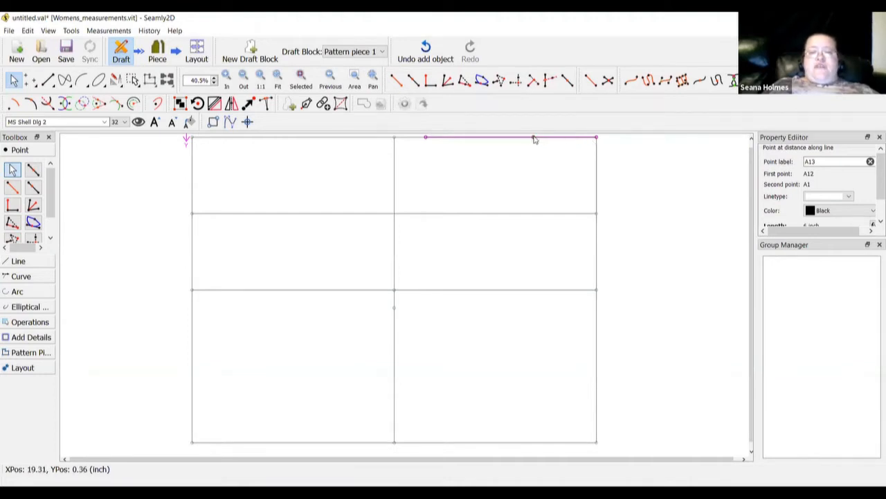
{"action": "mouse_move", "coordinate": [534, 139]}
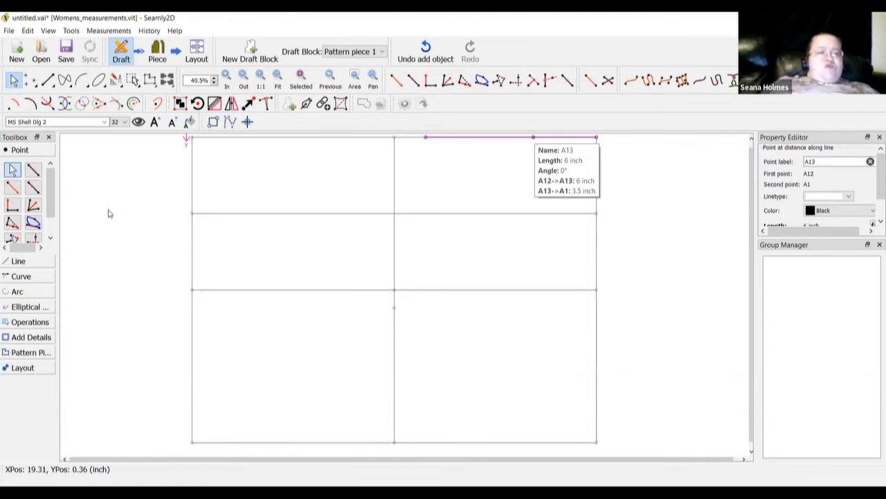
Start a perpendicular point on the top line, then abandon it without adding it
{"action": "left_click", "coordinate": [12, 205]}
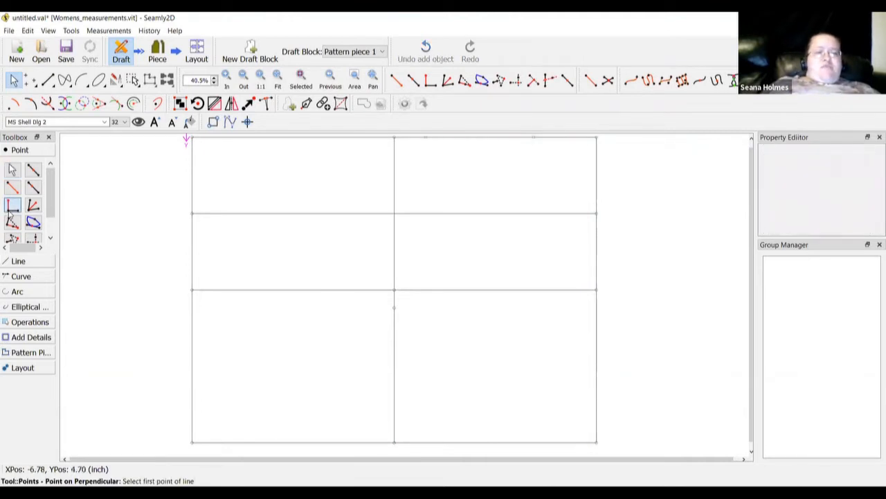
{"action": "left_click", "coordinate": [533, 138]}
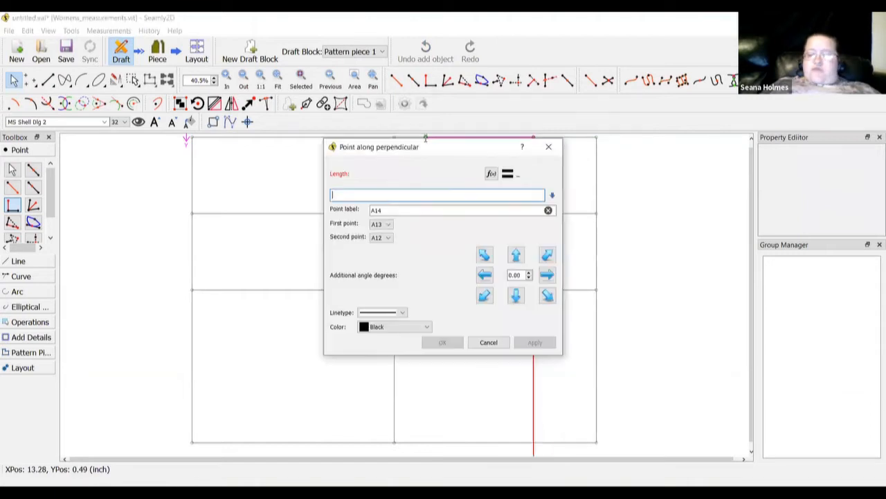
{"action": "left_click", "coordinate": [425, 139]}
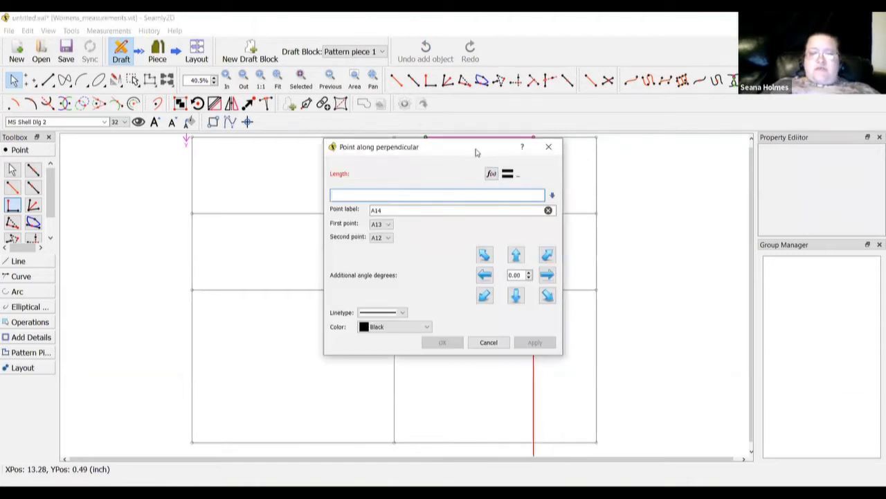
{"action": "left_click", "coordinate": [421, 365]}
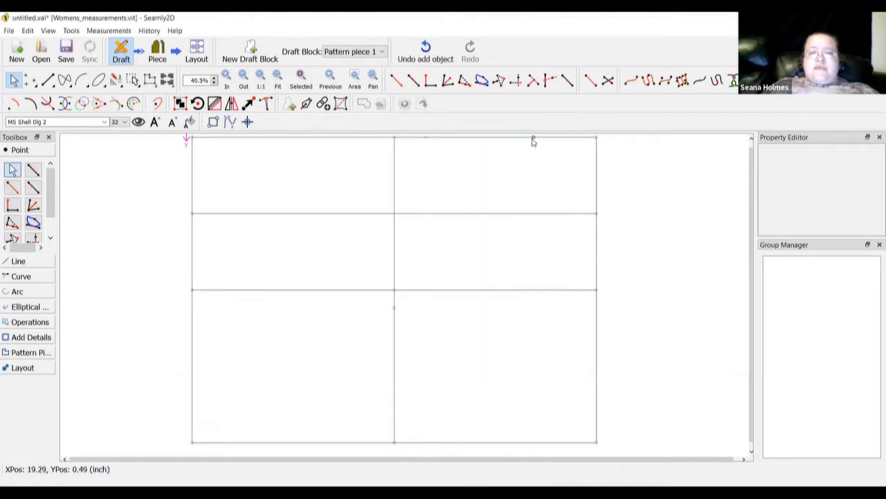
{"action": "mouse_move", "coordinate": [533, 141]}
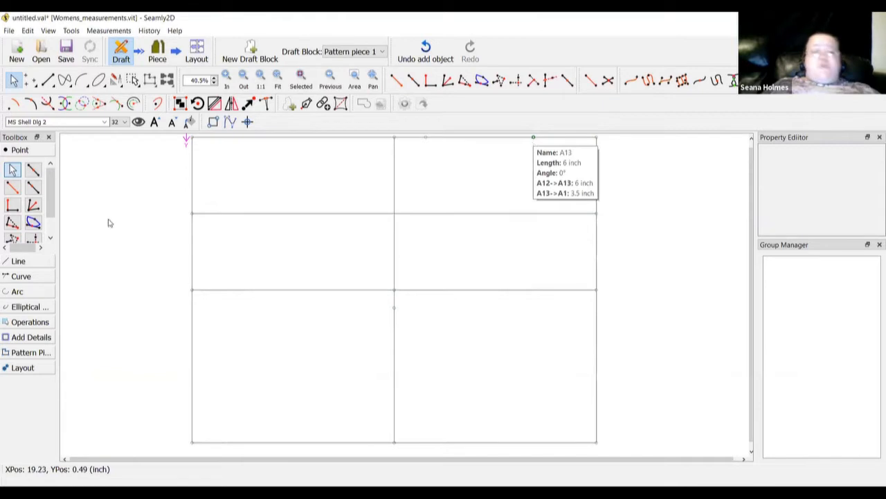
Drop point A14 perpendicular from A13 with length Line_A13_A1 (3.5 inch)
{"action": "left_click", "coordinate": [12, 206]}
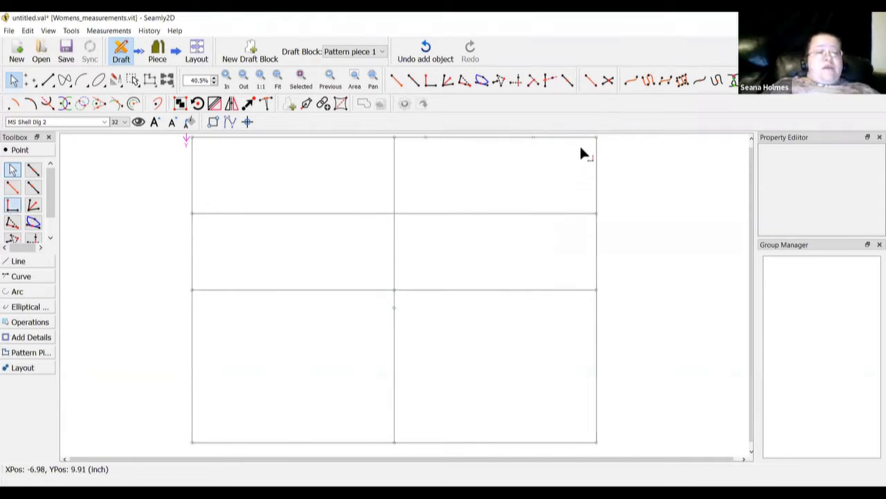
{"action": "left_click", "coordinate": [533, 137]}
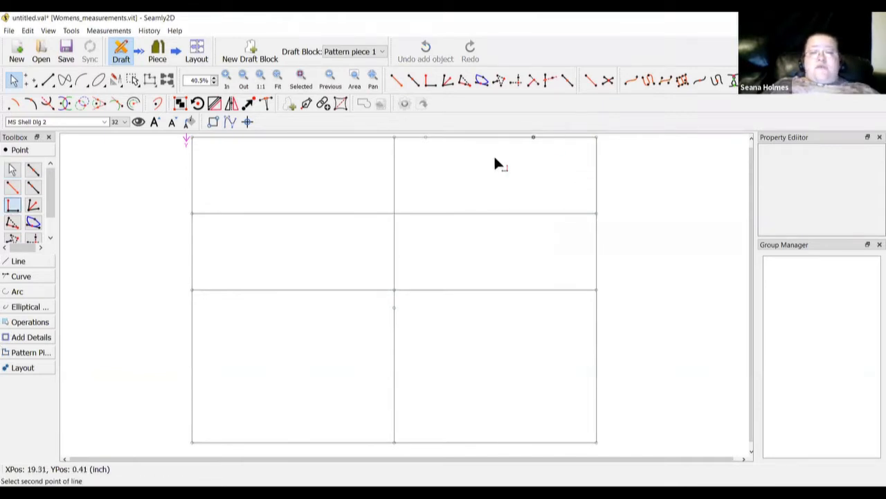
{"action": "left_click", "coordinate": [426, 137]}
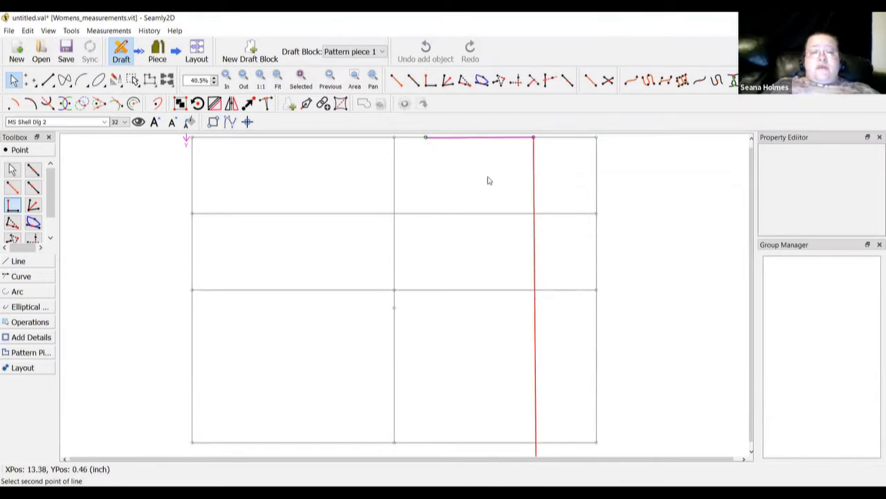
{"action": "left_click", "coordinate": [490, 174]}
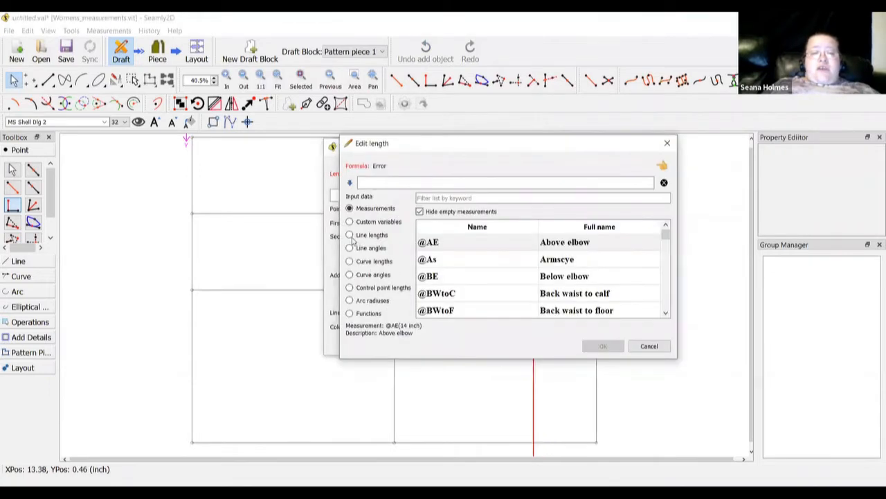
{"action": "left_click", "coordinate": [350, 235]}
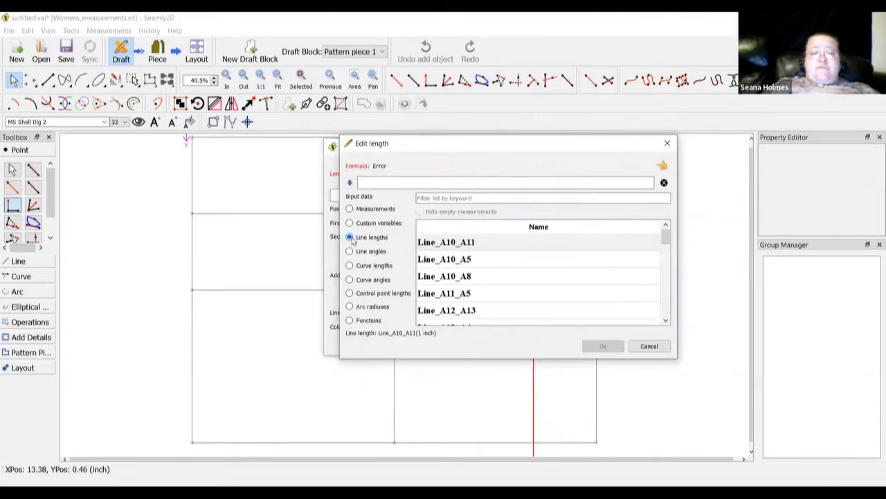
{"action": "left_click", "coordinate": [464, 198]}
{"action": "type", "text": "a13"}
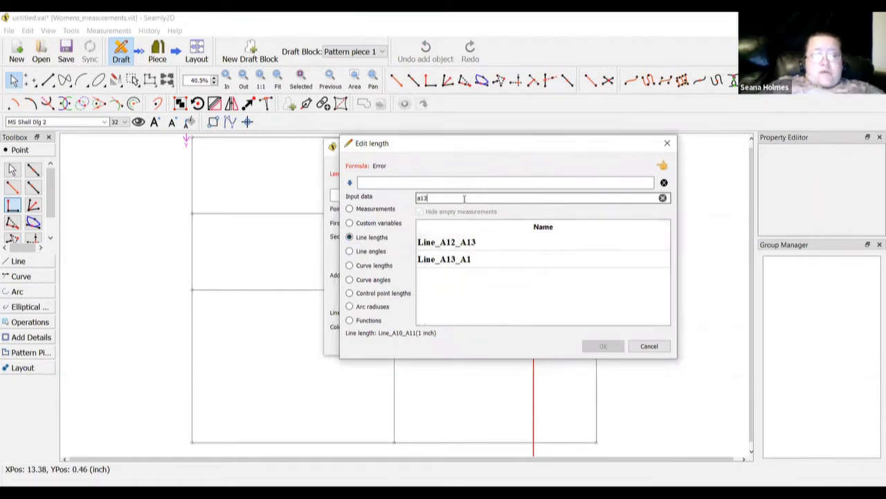
{"action": "double_click", "coordinate": [469, 260]}
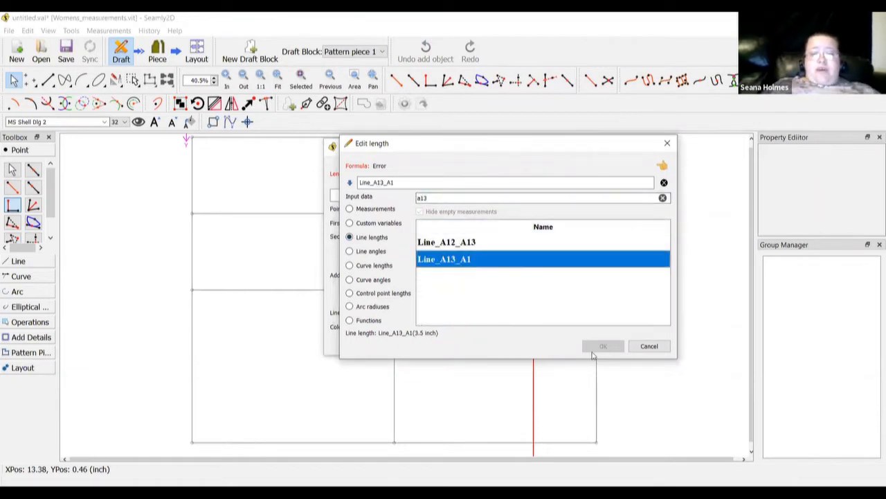
{"action": "key", "text": "Return"}
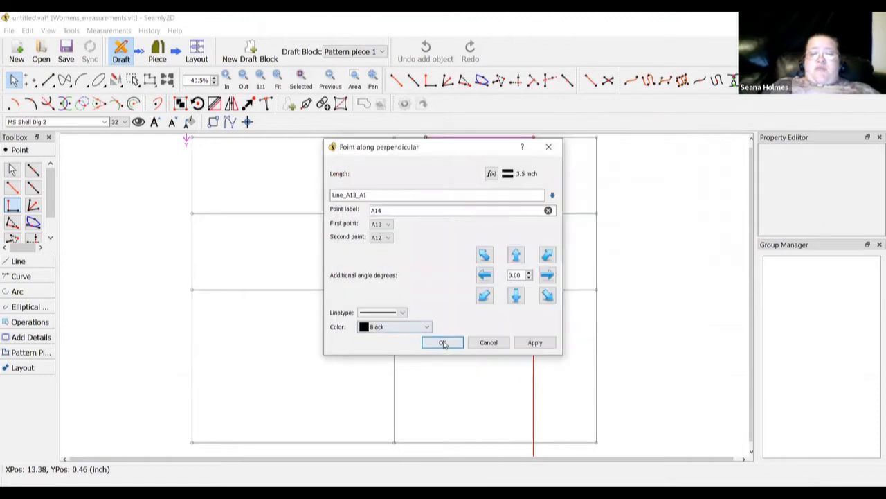
{"action": "key", "text": "Return"}
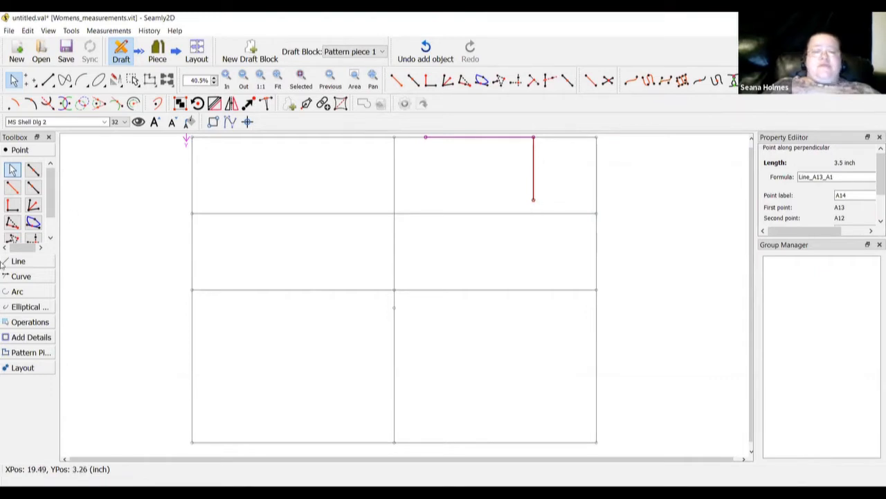
Start a point along line A1–A9 and check the AngleLine_A13_A1 entry in the formula editor
{"action": "left_click", "coordinate": [32, 187]}
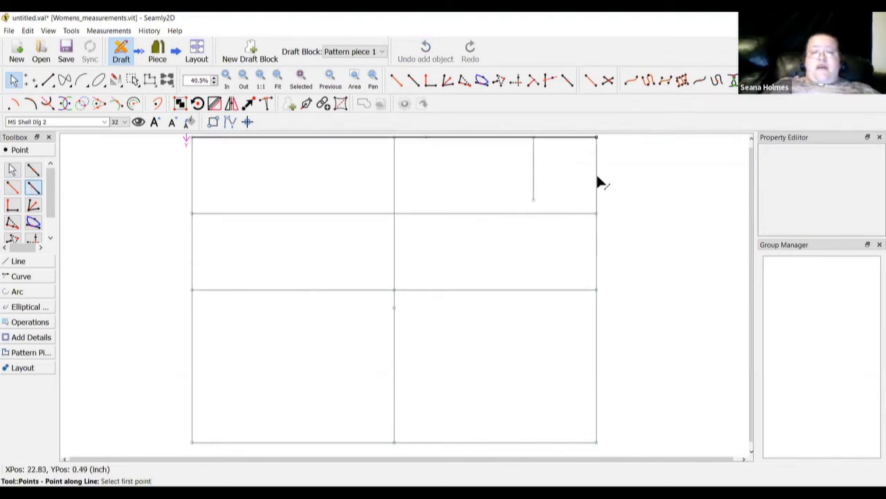
{"action": "left_click", "coordinate": [596, 138]}
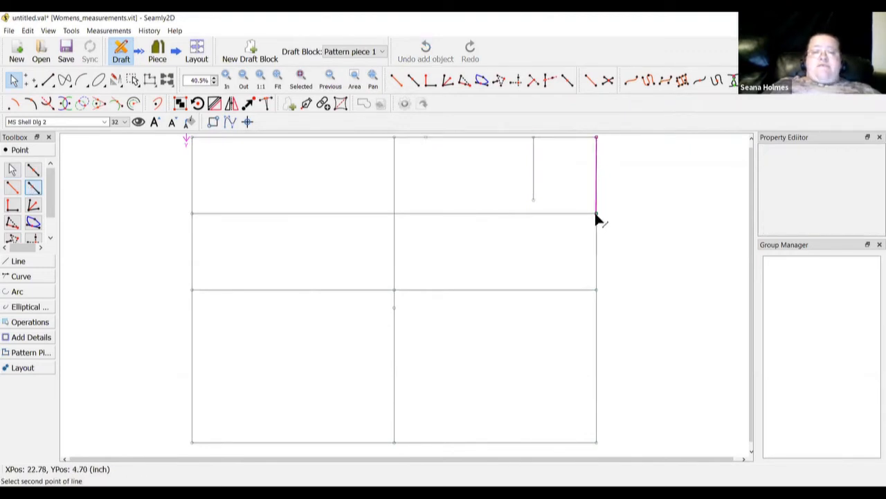
{"action": "left_click", "coordinate": [597, 216]}
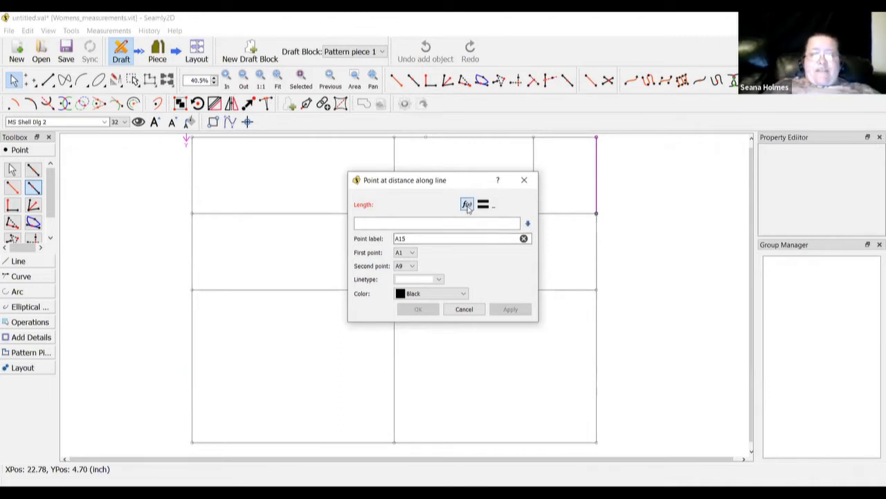
{"action": "left_click", "coordinate": [350, 248]}
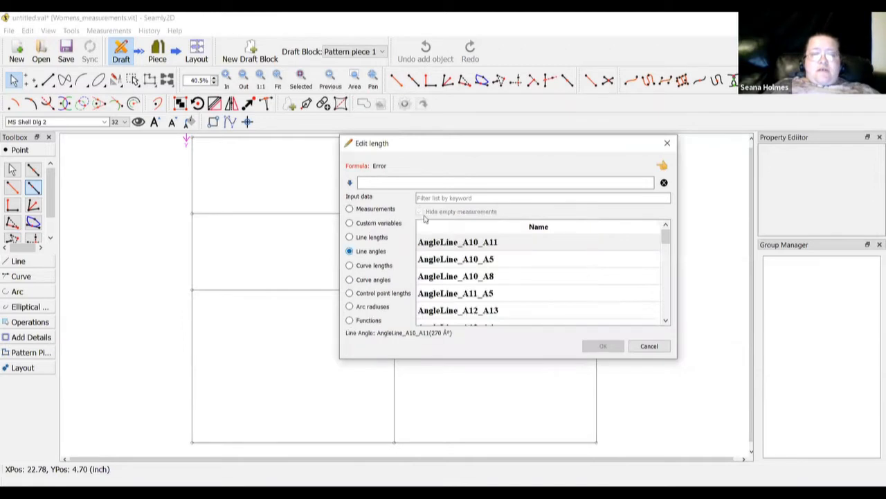
{"action": "left_click", "coordinate": [437, 197]}
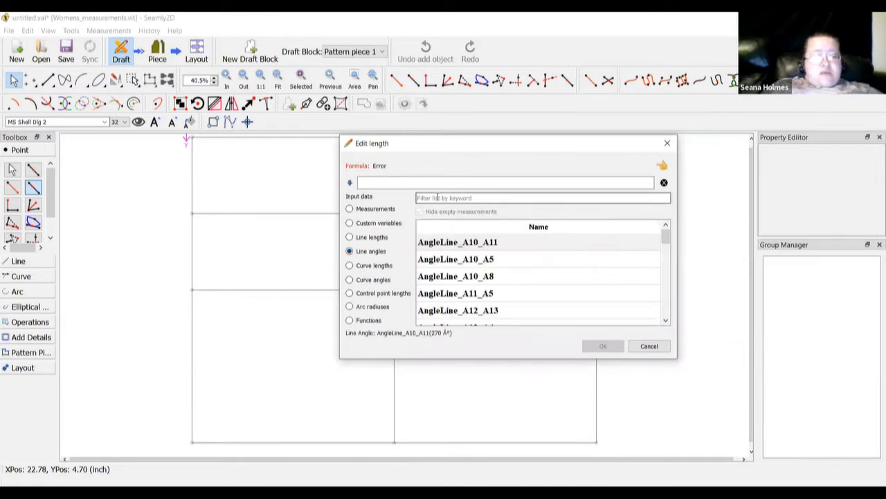
{"action": "type", "text": "a13"}
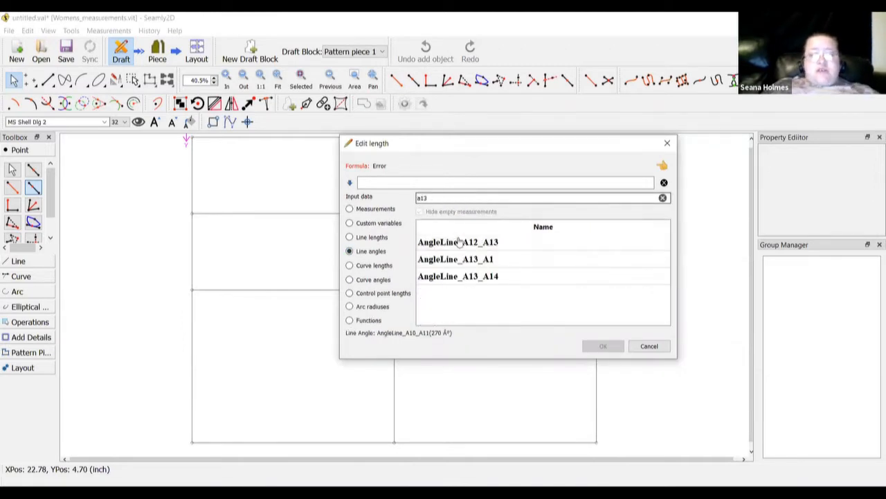
{"action": "left_click", "coordinate": [463, 259]}
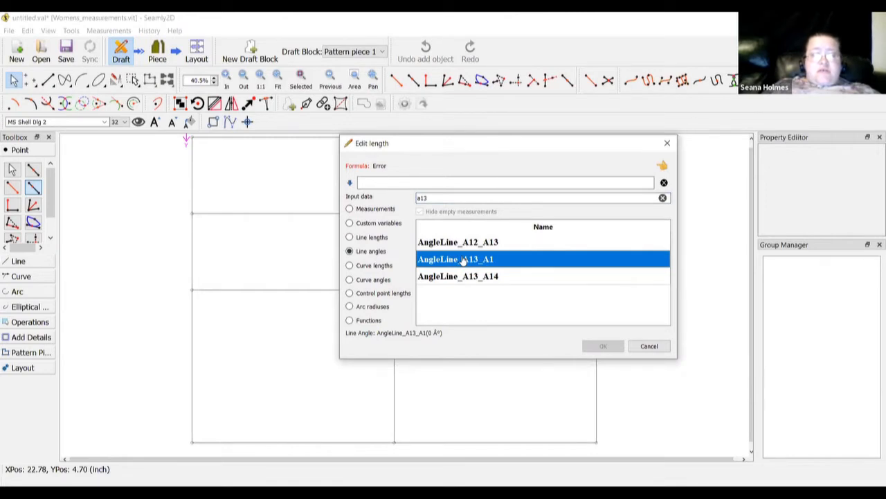
Set the distance to Line_A13_A1 (3.5 inch) to create point A15
{"action": "left_click", "coordinate": [350, 239]}
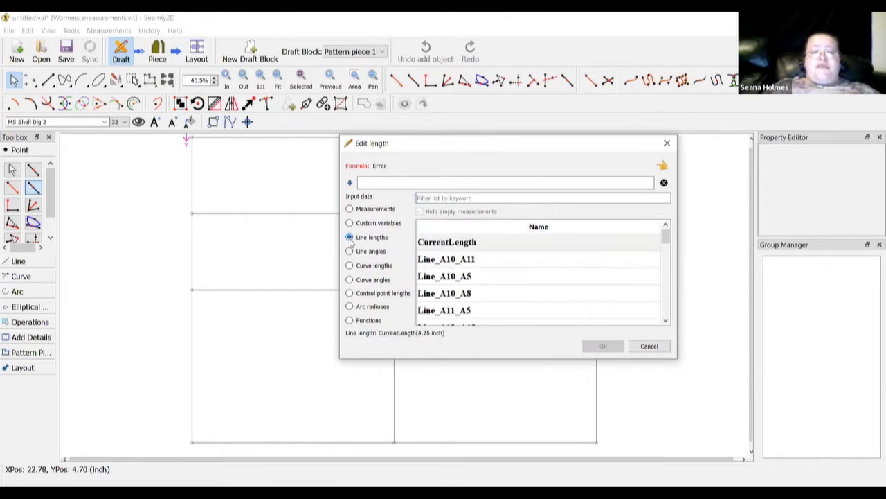
{"action": "left_click", "coordinate": [448, 198]}
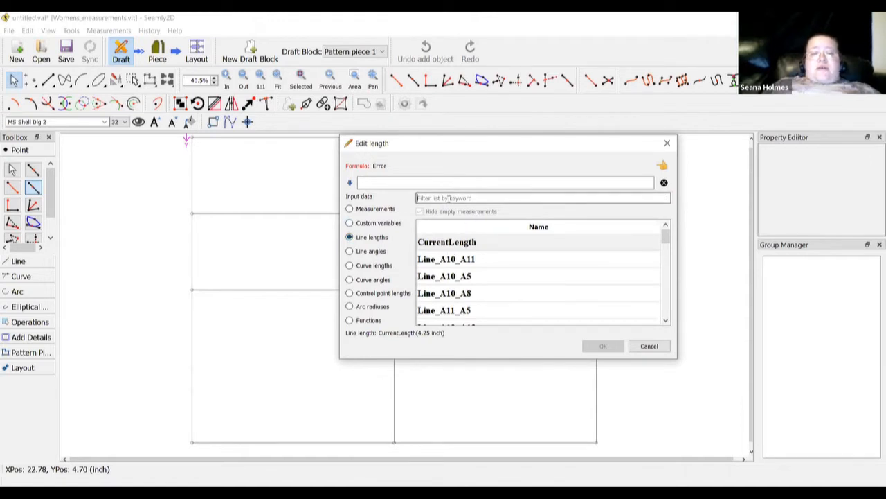
{"action": "type", "text": "a13"}
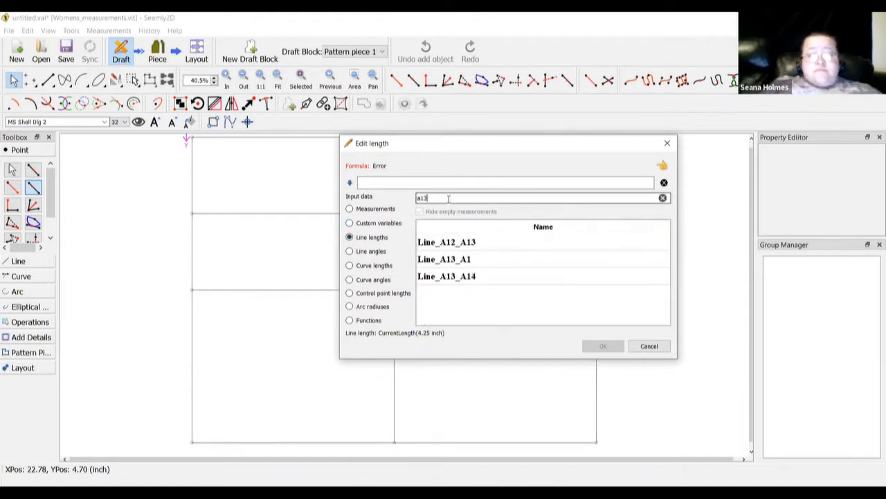
{"action": "left_click", "coordinate": [464, 260]}
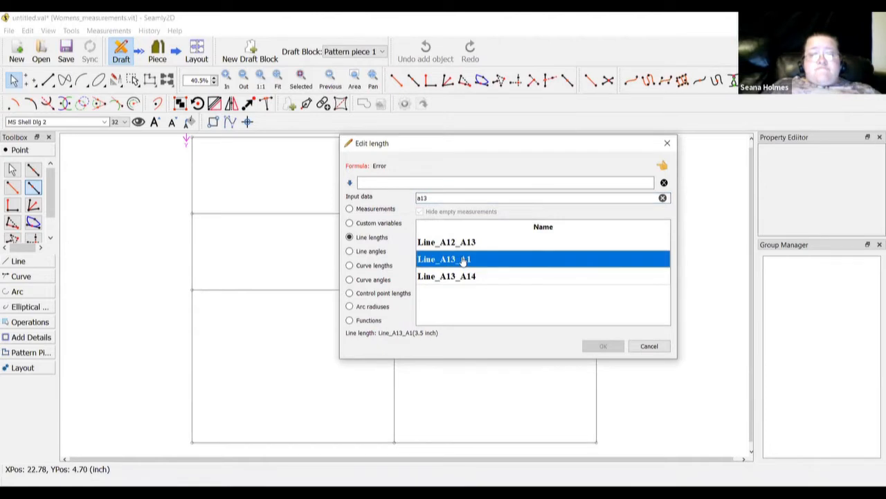
{"action": "double_click", "coordinate": [464, 260]}
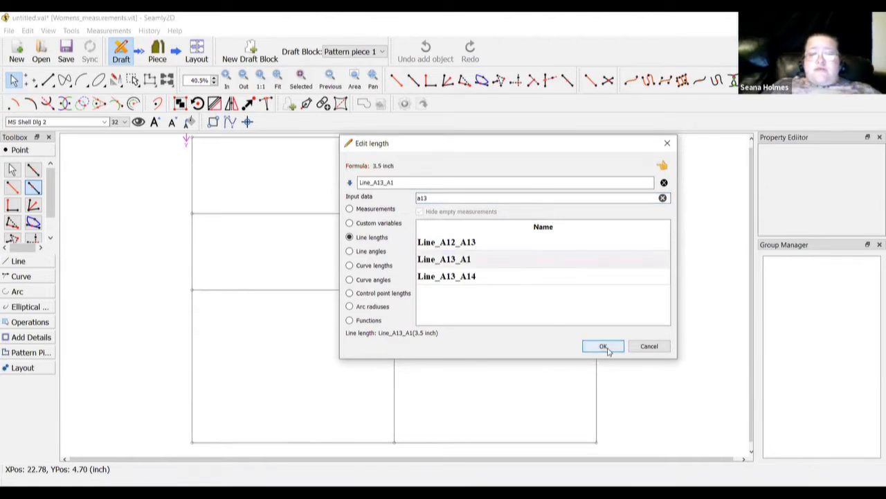
{"action": "left_click", "coordinate": [603, 346]}
{"action": "left_click", "coordinate": [419, 310]}
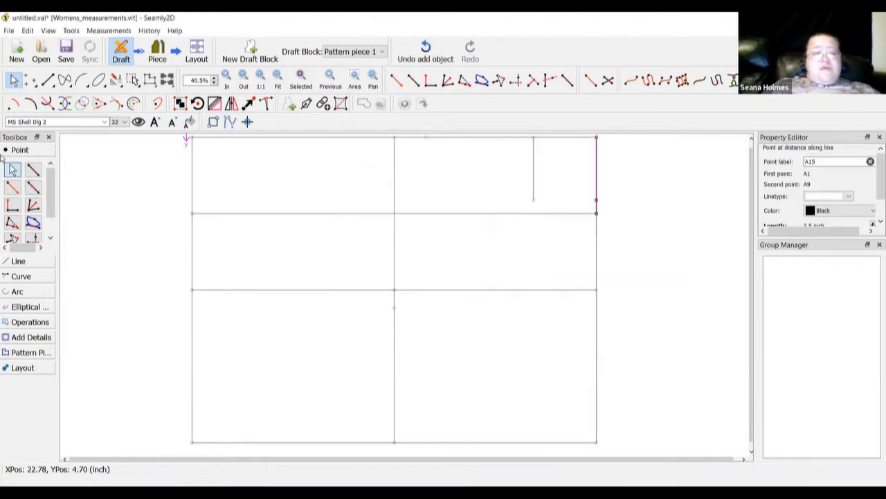
Draw a line from A14 to A15, closing the small top-right square
{"action": "left_click", "coordinate": [46, 262]}
{"action": "left_click", "coordinate": [13, 205]}
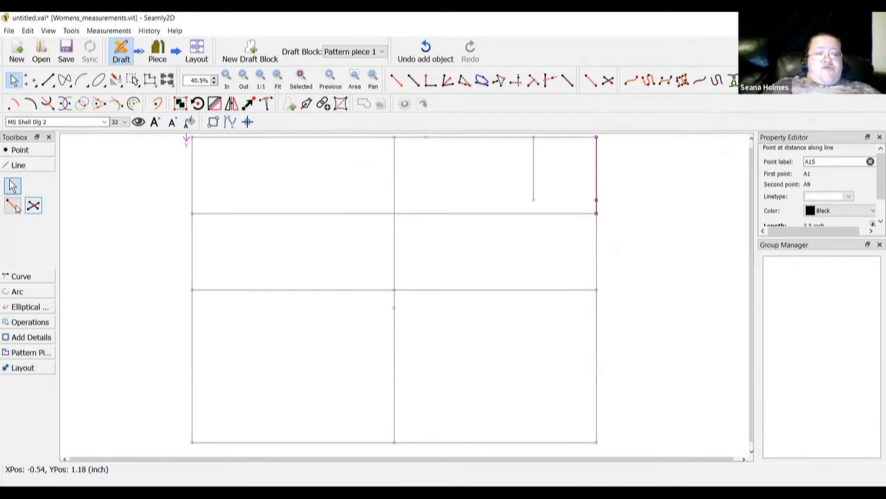
{"action": "left_click", "coordinate": [533, 200]}
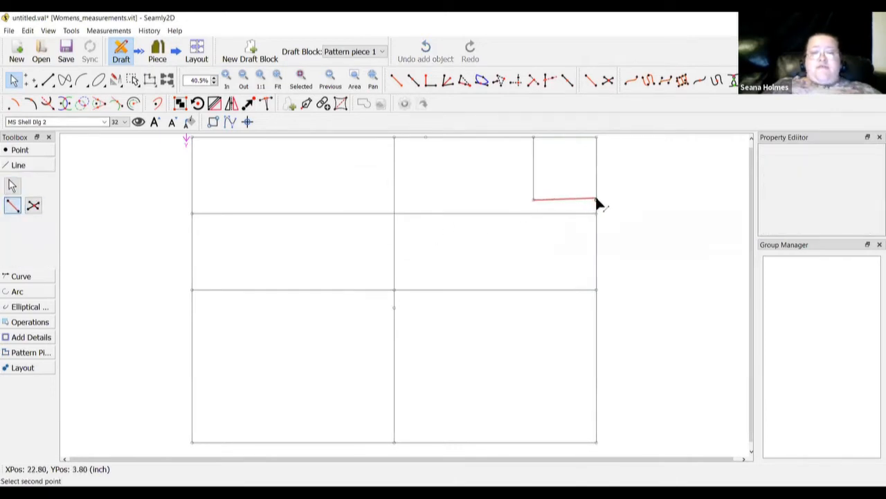
{"action": "left_click", "coordinate": [596, 199]}
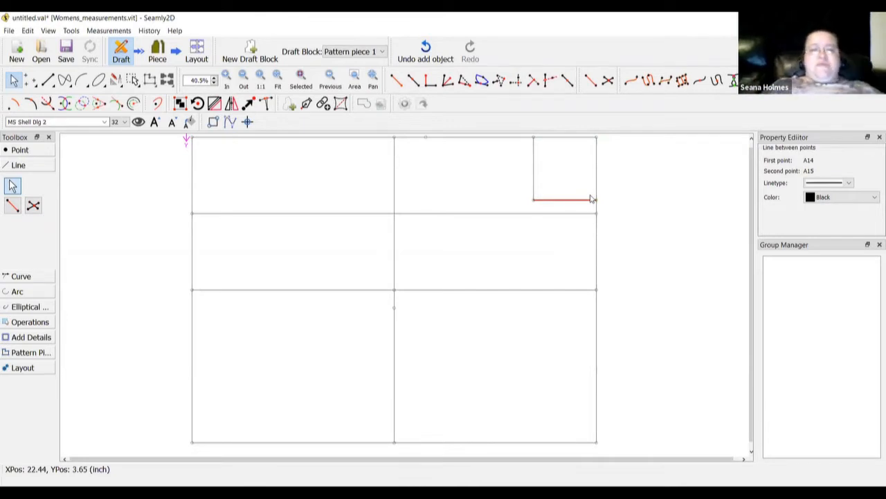
{"action": "left_click", "coordinate": [41, 171]}
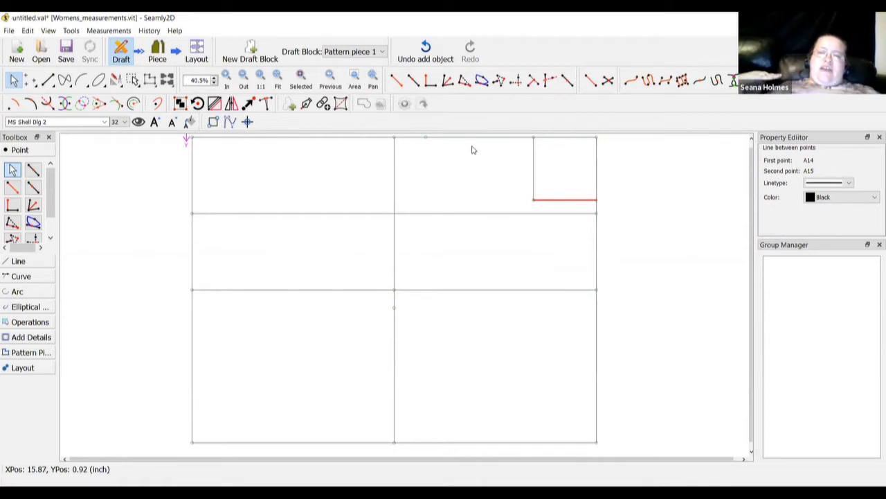
{"action": "left_click", "coordinate": [33, 188]}
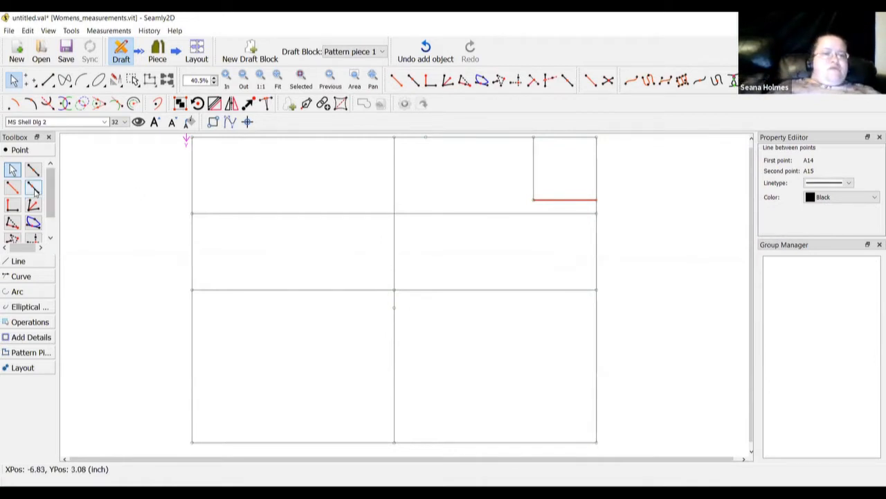
Place point A16 1.325 inch from A13 along the A13–A14 line
{"action": "left_click", "coordinate": [533, 137]}
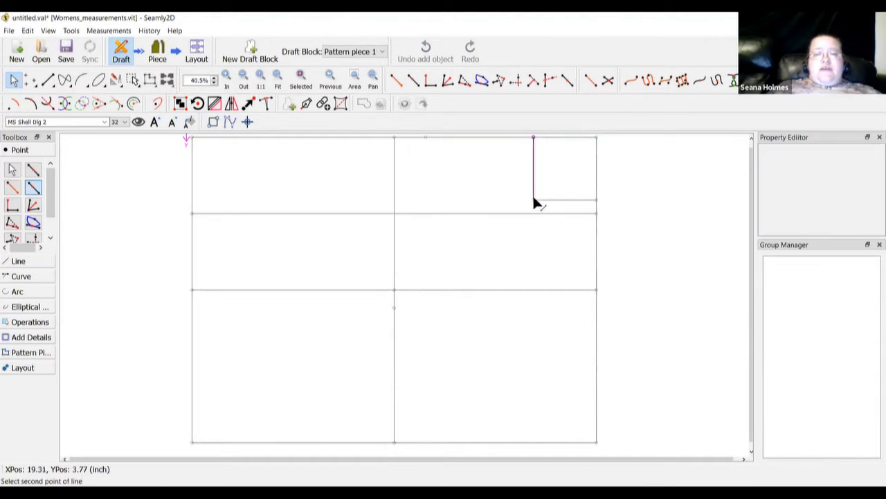
{"action": "left_click", "coordinate": [534, 200]}
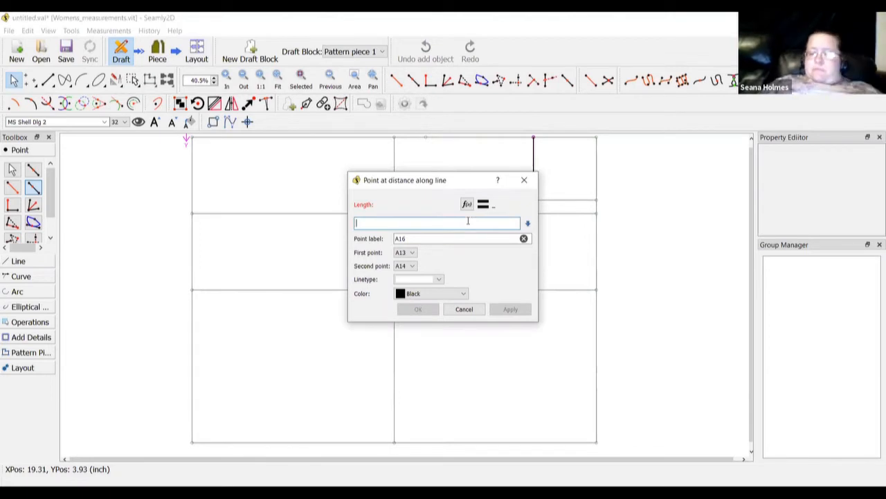
{"action": "type", "text": "1"}
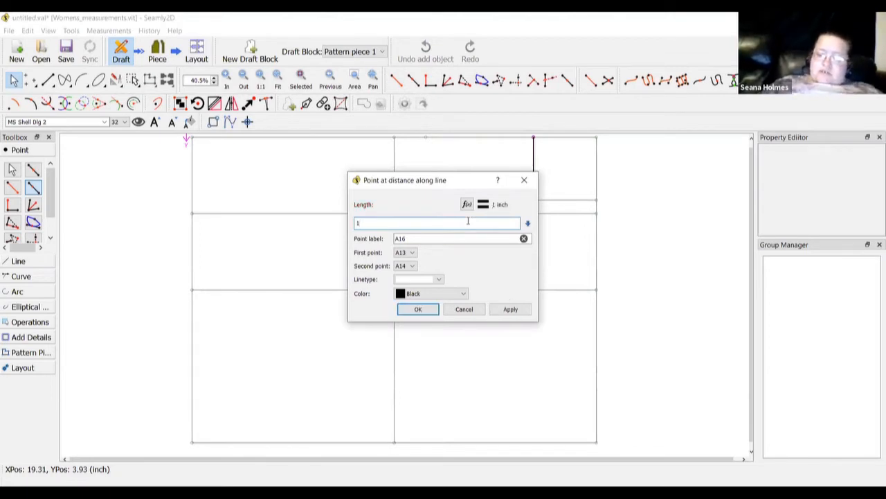
{"action": "type", "text": ",325"}
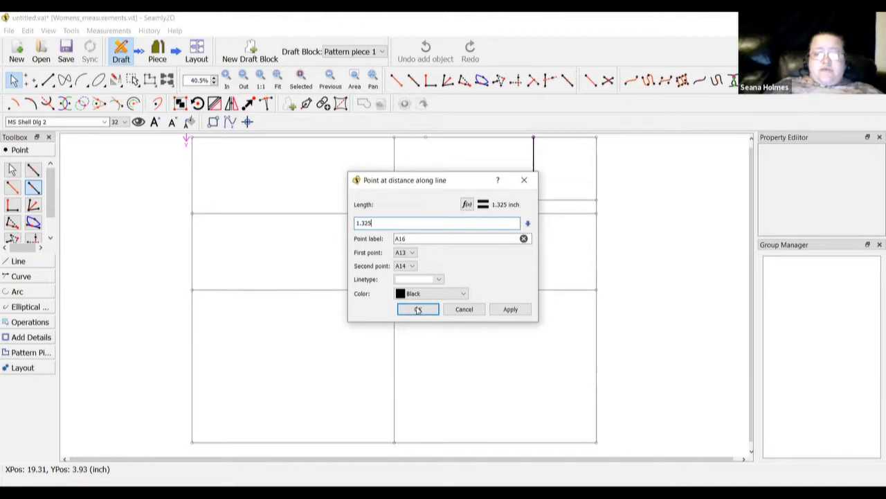
{"action": "left_click", "coordinate": [417, 310]}
{"action": "left_click", "coordinate": [32, 187]}
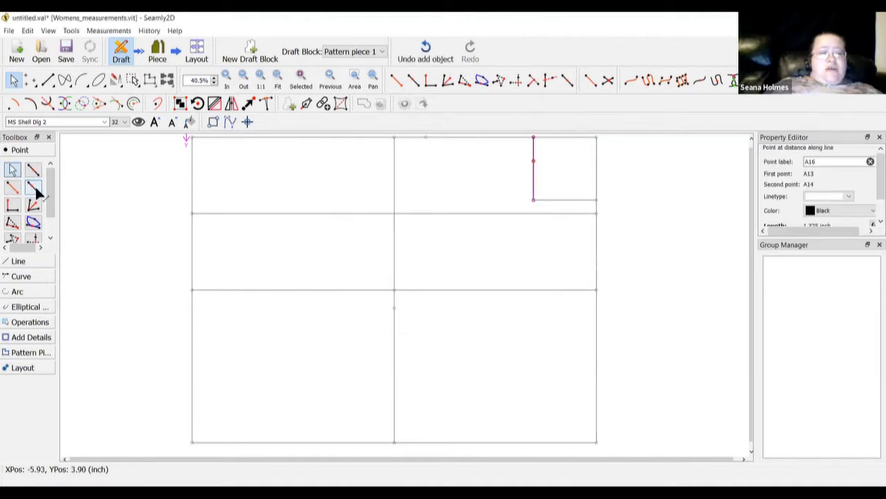
Start a point along line A4–A10, then cancel the placement
{"action": "left_click", "coordinate": [394, 138]}
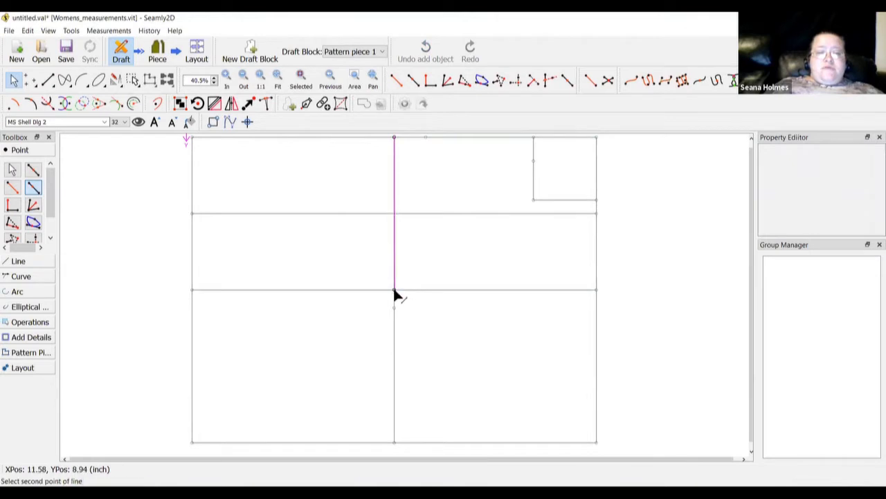
{"action": "left_click", "coordinate": [395, 290]}
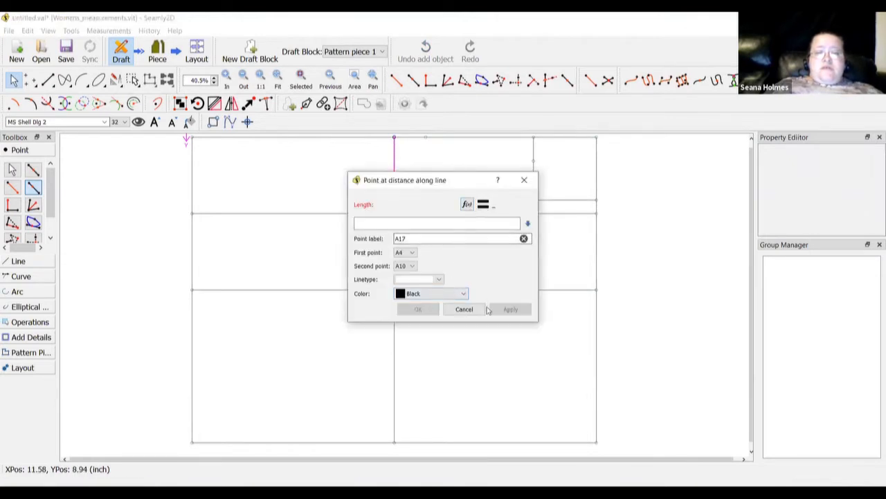
{"action": "left_click", "coordinate": [463, 308]}
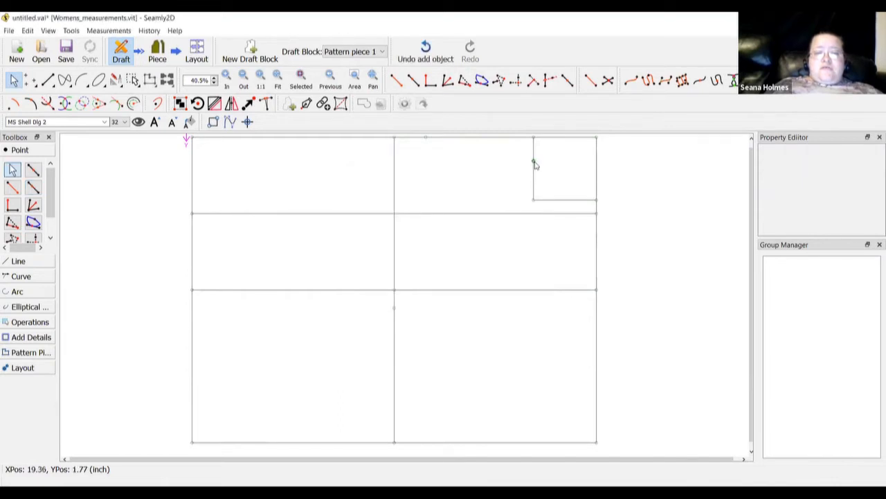
{"action": "mouse_move", "coordinate": [535, 164]}
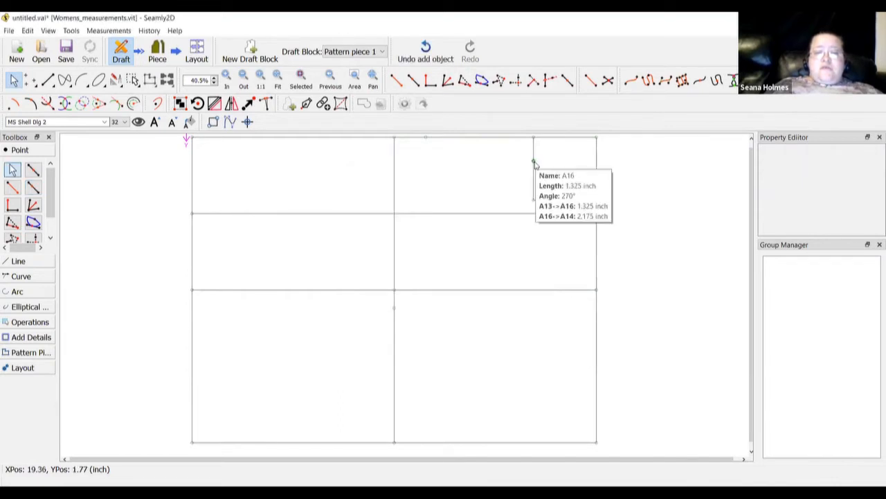
Place A17 on A4–A10 at the Line_A13_A16 length (1.325 inch)
{"action": "left_click", "coordinate": [33, 187]}
{"action": "left_click", "coordinate": [394, 136]}
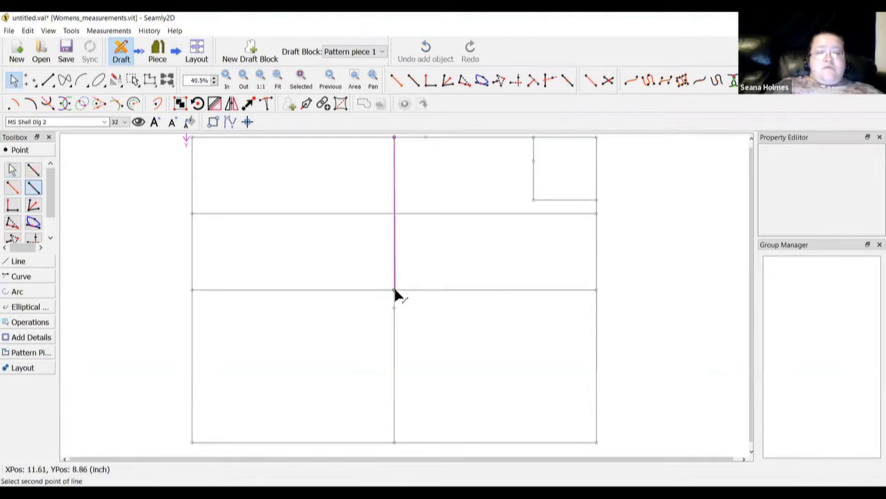
{"action": "left_click", "coordinate": [395, 291]}
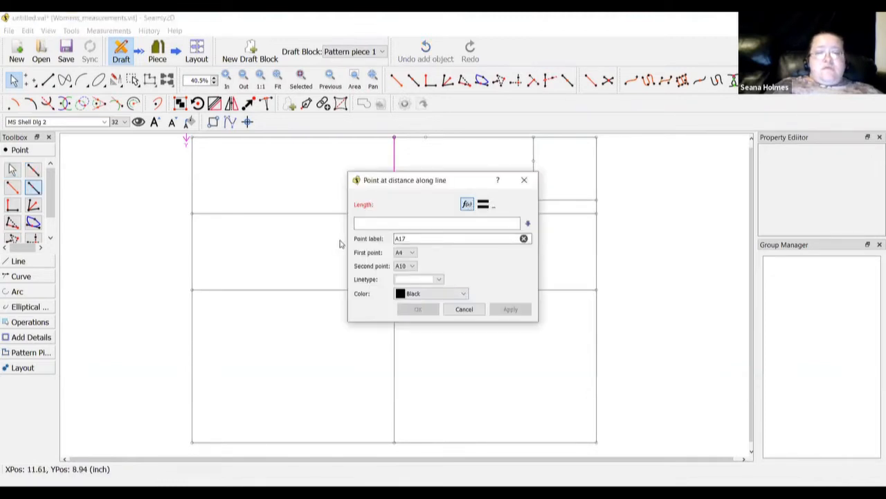
{"action": "left_click", "coordinate": [466, 203]}
{"action": "left_click", "coordinate": [351, 236]}
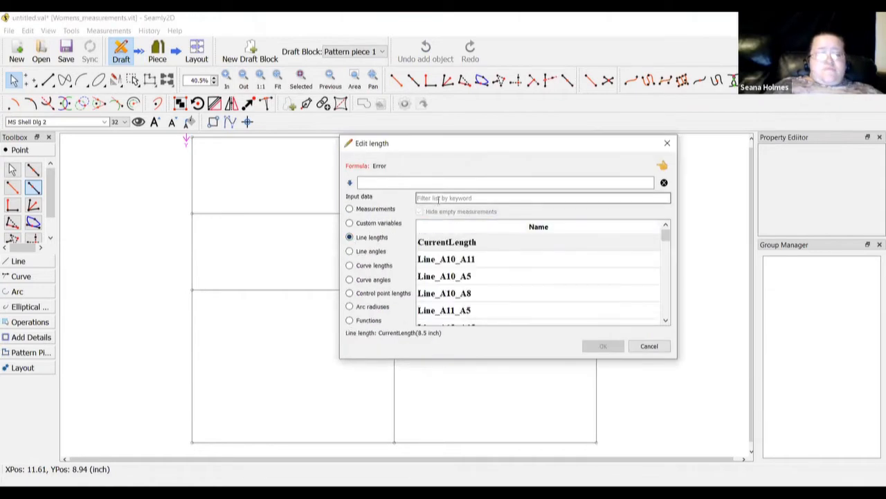
{"action": "left_click", "coordinate": [439, 198]}
{"action": "type", "text": "a13"}
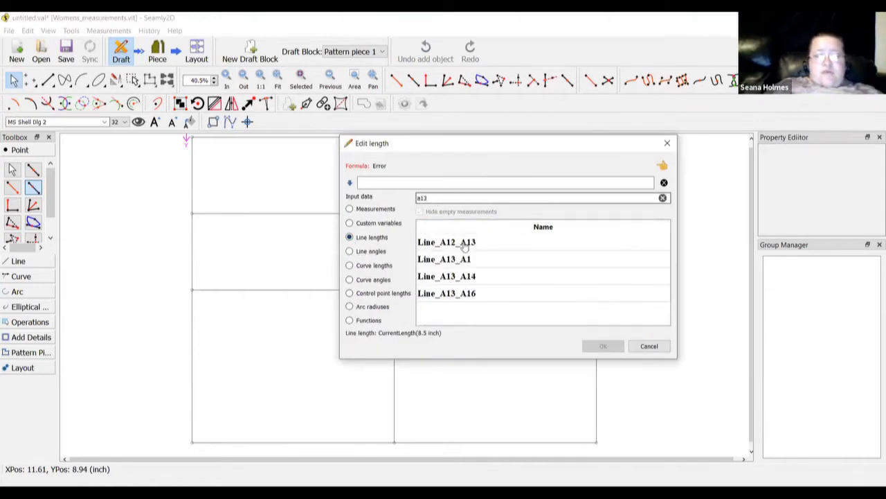
{"action": "double_click", "coordinate": [455, 292]}
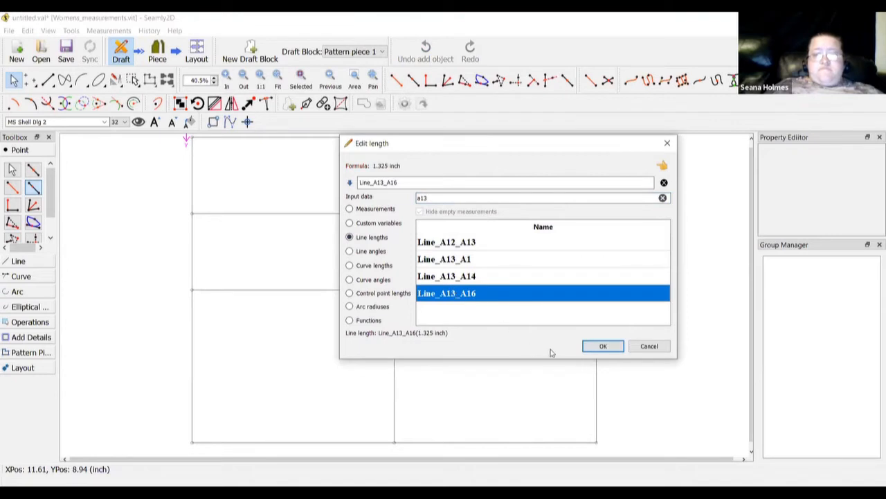
{"action": "left_click", "coordinate": [603, 347]}
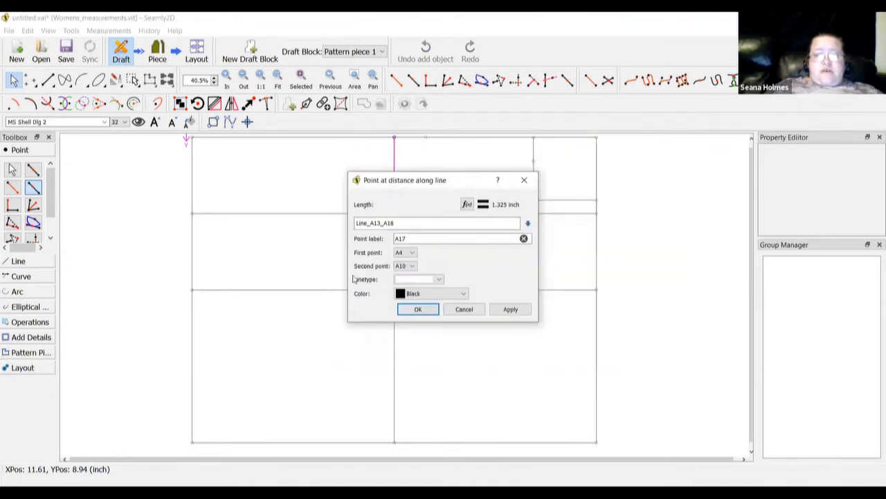
{"action": "left_click", "coordinate": [417, 310]}
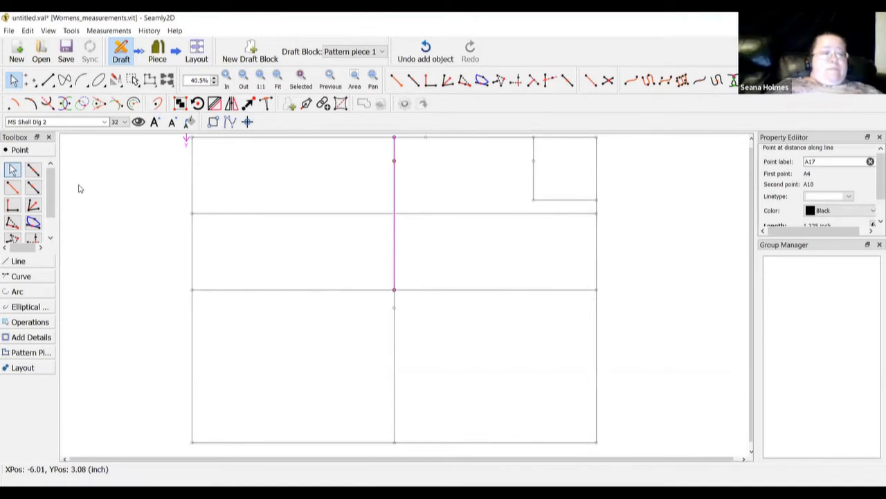
{"action": "left_click", "coordinate": [12, 263]}
Draw a line from A17 to A16 marking the neckline depth level
{"action": "left_click", "coordinate": [13, 205]}
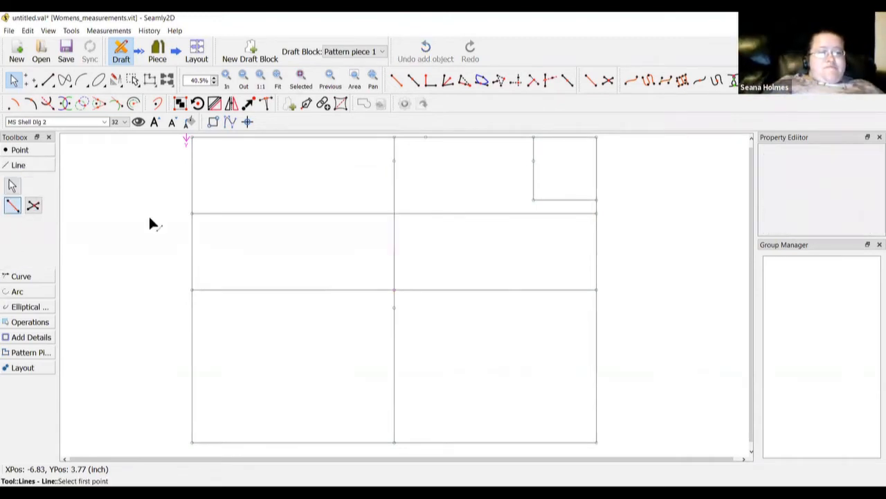
{"action": "left_click", "coordinate": [394, 161]}
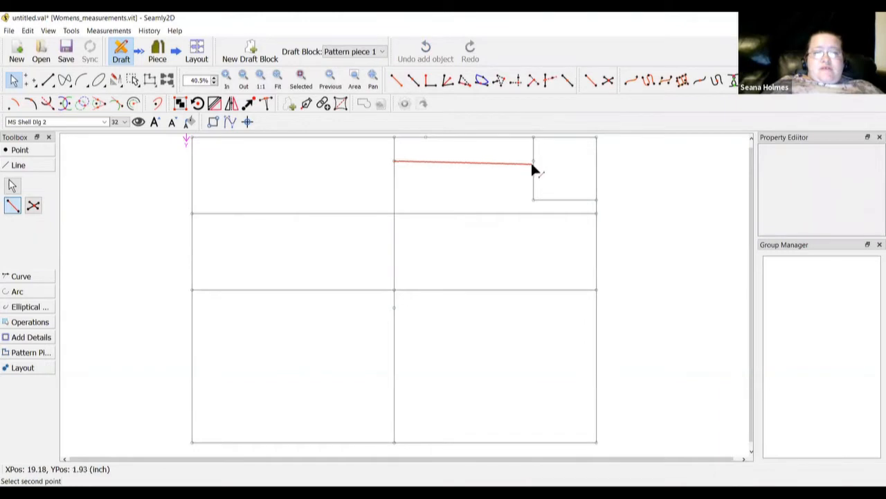
{"action": "left_click", "coordinate": [533, 161]}
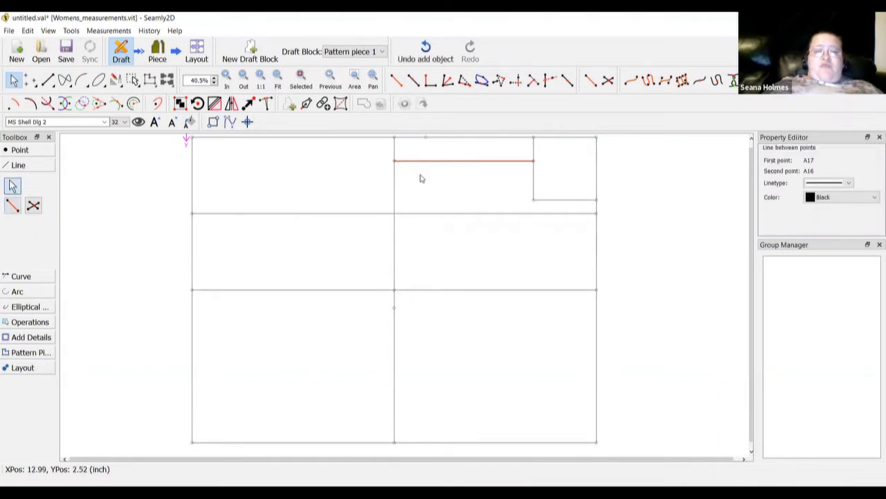
{"action": "left_click", "coordinate": [38, 151]}
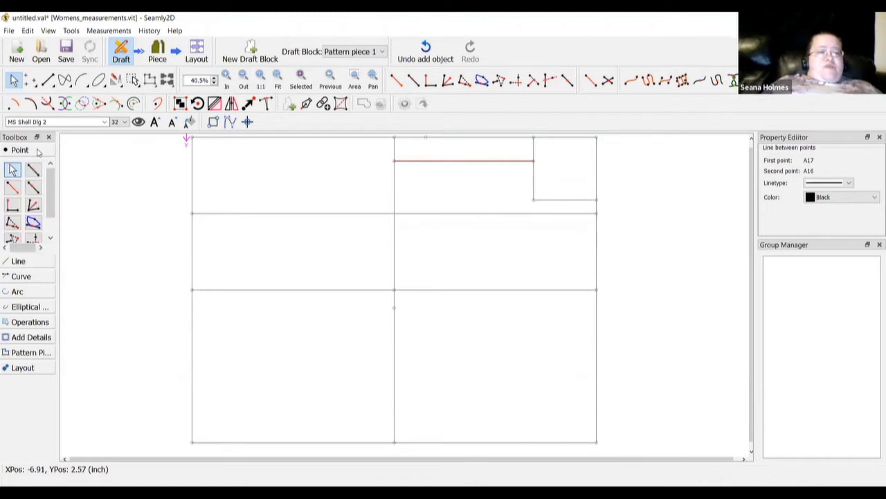
Start an arc-line intersection point on line A16–A17 with the arc centred on A13
{"action": "left_click", "coordinate": [32, 222]}
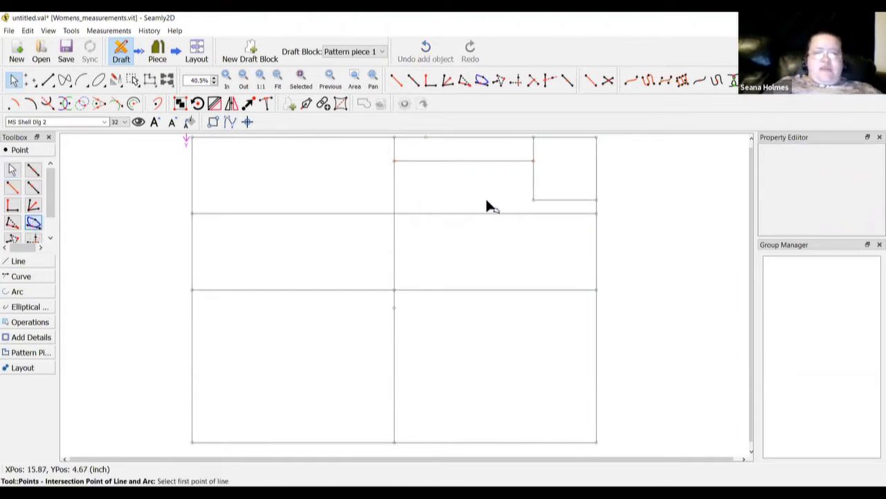
{"action": "left_click", "coordinate": [533, 161]}
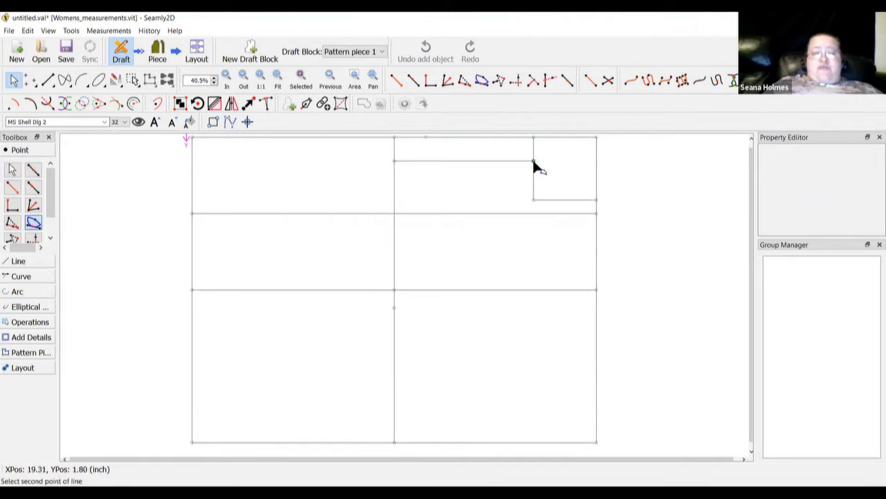
{"action": "left_click", "coordinate": [394, 161]}
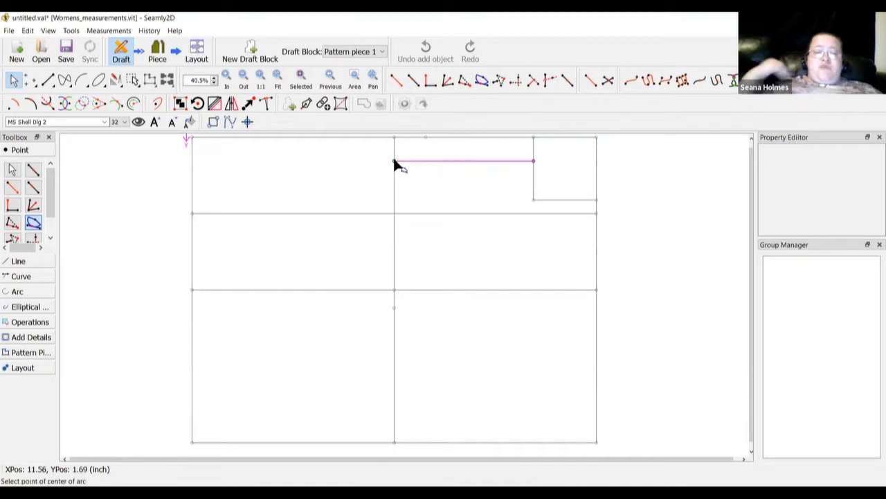
{"action": "left_click", "coordinate": [533, 138]}
{"action": "left_click", "coordinate": [487, 213]}
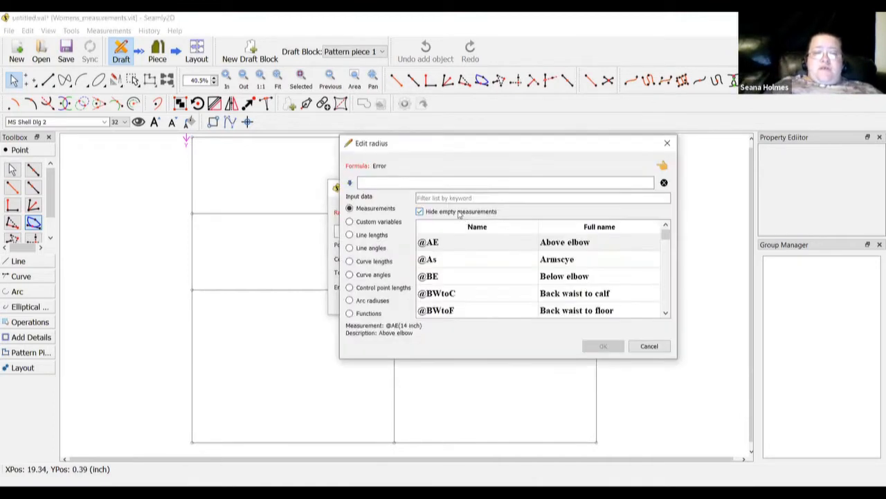
{"action": "left_click", "coordinate": [450, 198]}
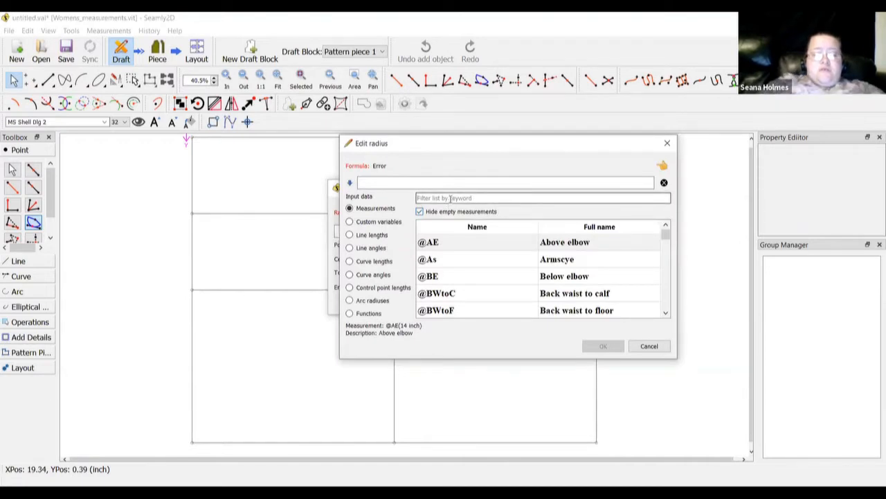
{"action": "type", "text": "shoulder seam"}
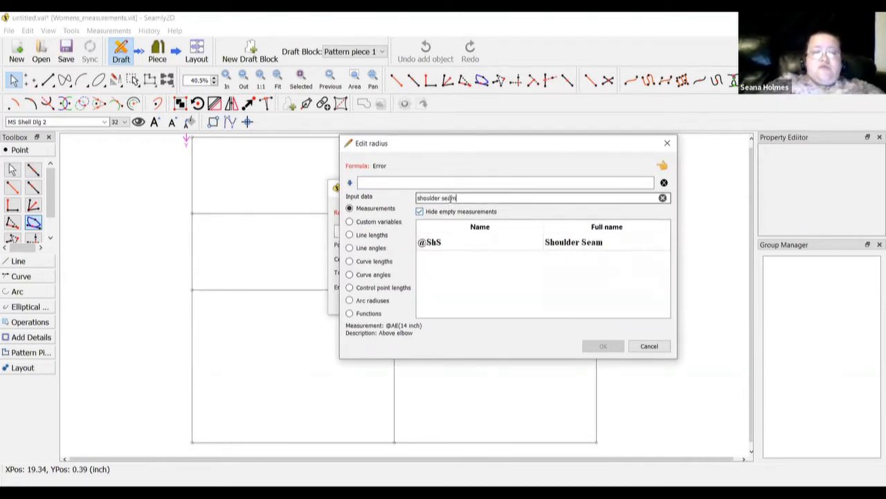
{"action": "double_click", "coordinate": [562, 243]}
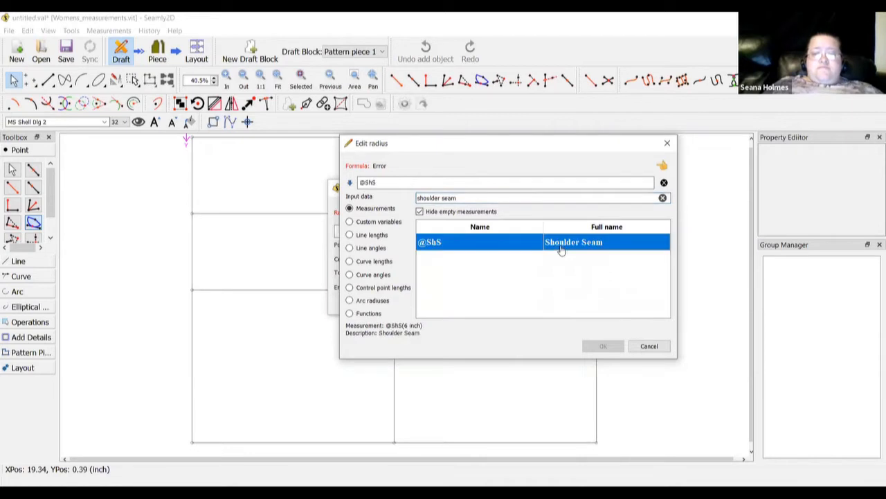
{"action": "left_click", "coordinate": [599, 347]}
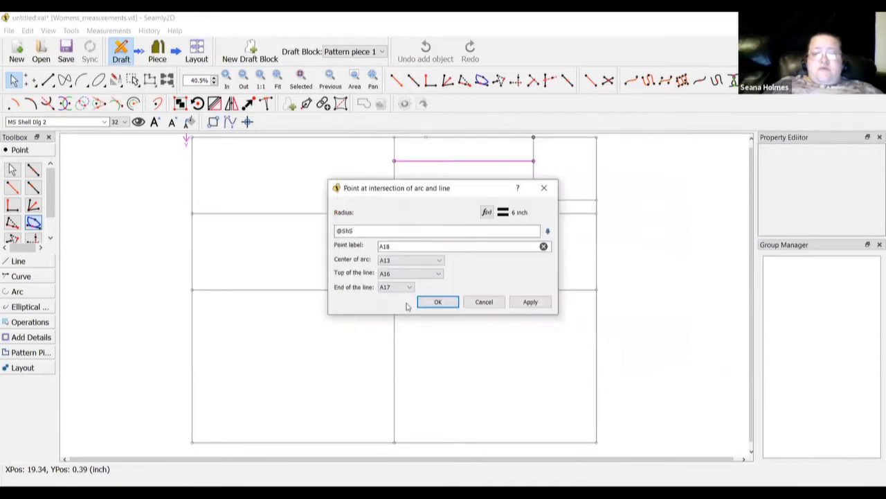
{"action": "left_click", "coordinate": [430, 302]}
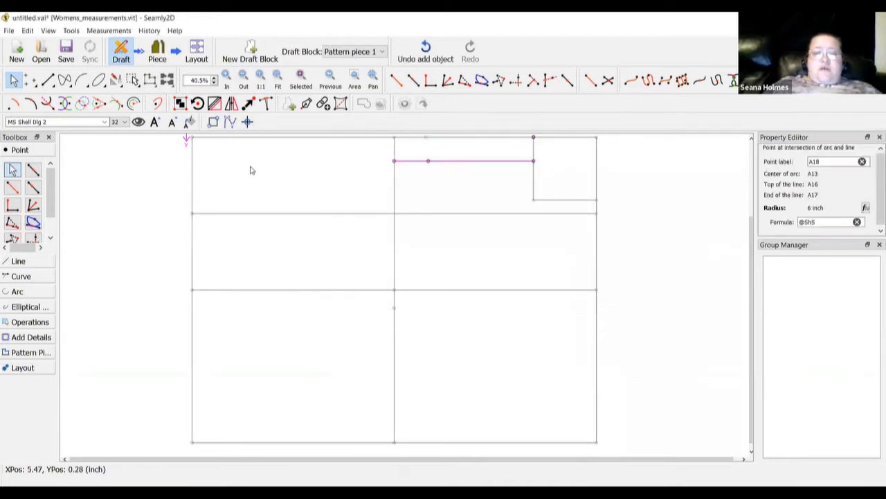
{"action": "left_click", "coordinate": [20, 261]}
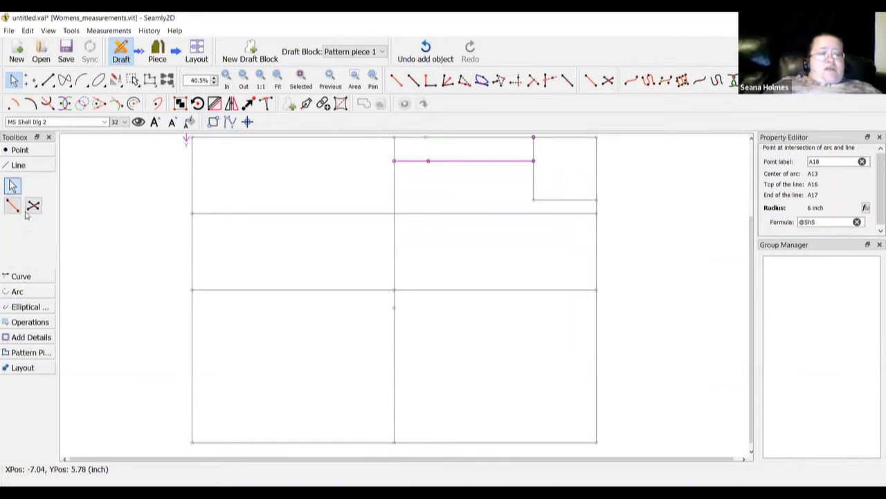
Draw the line from A13 to A18
{"action": "left_click", "coordinate": [533, 137]}
{"action": "left_click", "coordinate": [428, 162]}
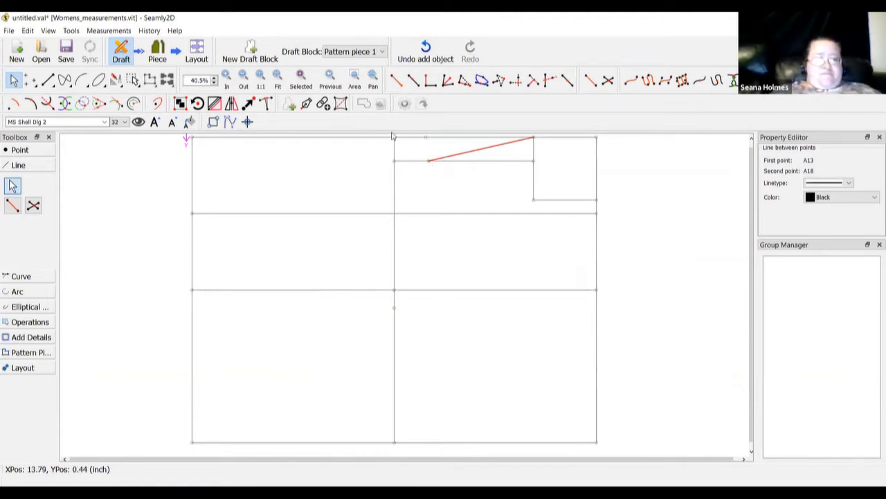
{"action": "left_click", "coordinate": [25, 150]}
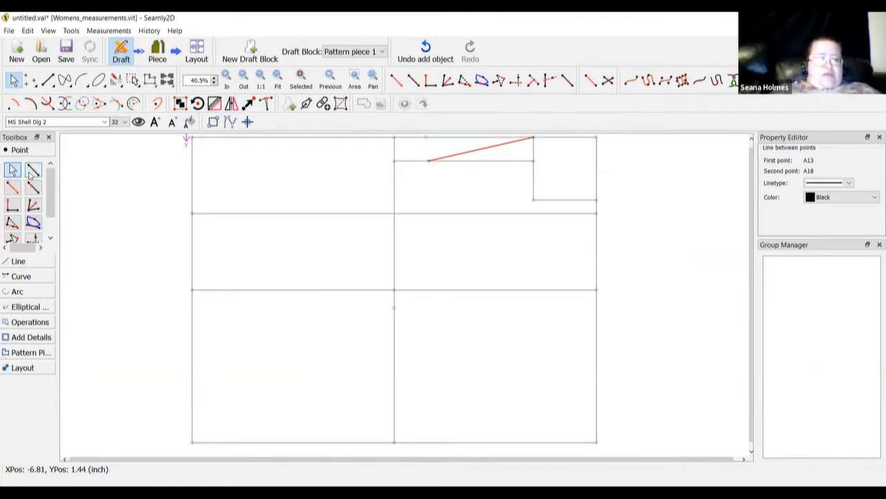
{"action": "left_click", "coordinate": [33, 187]}
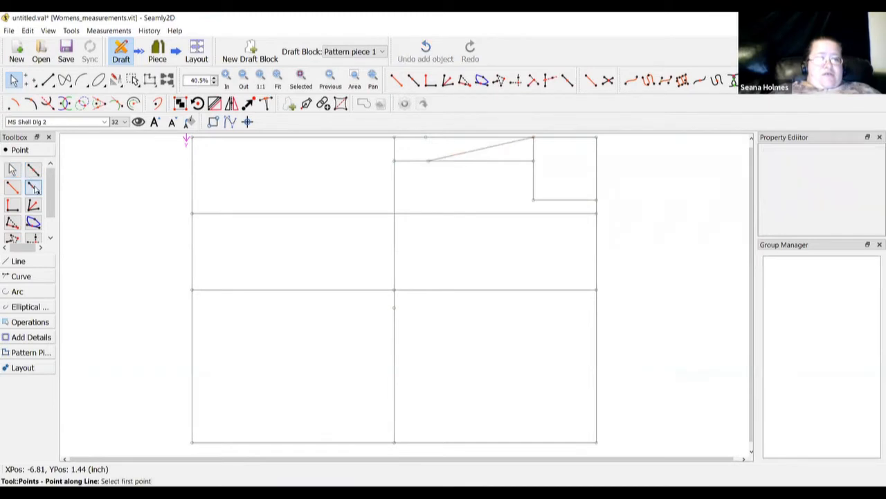
Place A19 one inch from A13 toward A18 on the shoulder line
{"action": "left_click", "coordinate": [533, 138]}
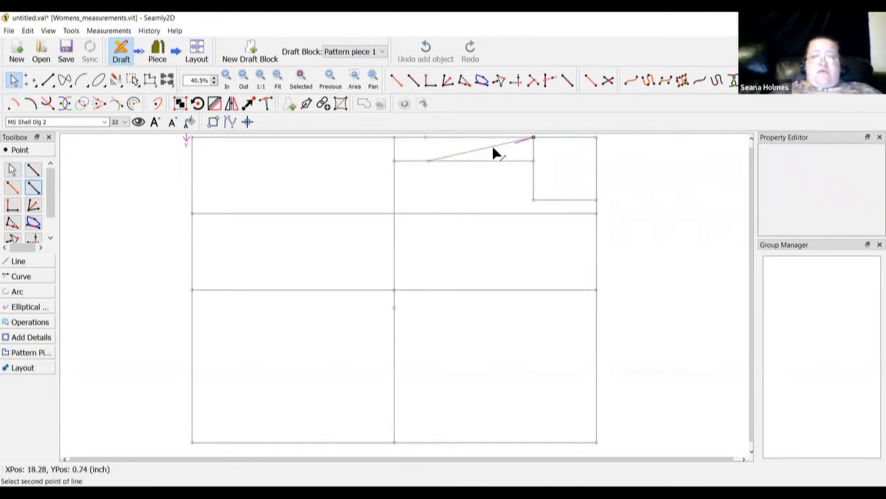
{"action": "left_click", "coordinate": [428, 161]}
{"action": "left_click", "coordinate": [462, 220]}
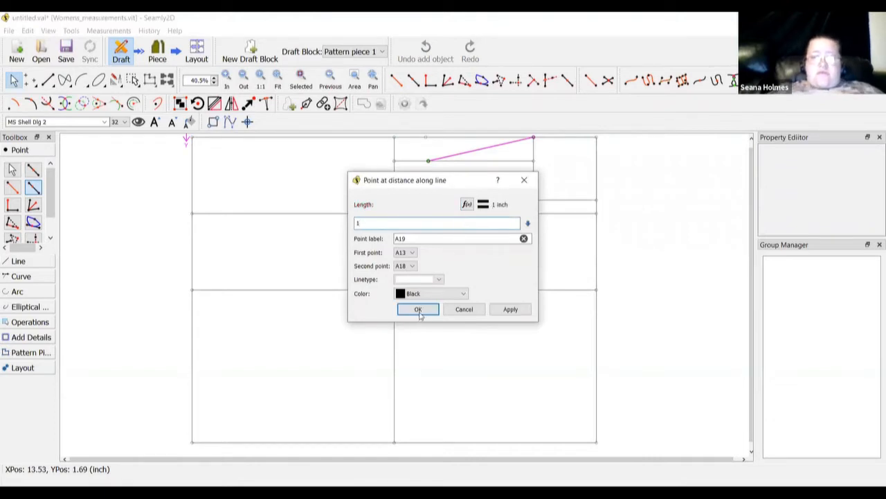
{"action": "left_click", "coordinate": [417, 309]}
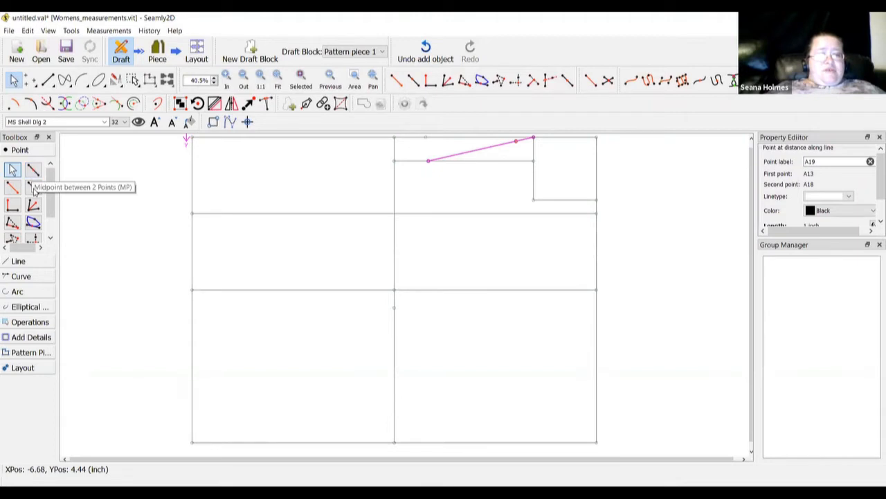
Place A20 one inch from A18 toward A19
{"action": "left_click", "coordinate": [428, 161]}
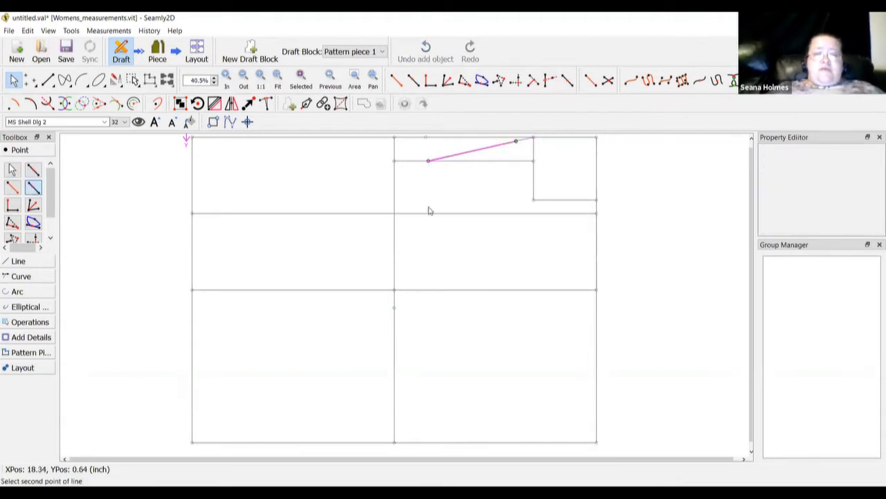
{"action": "left_click", "coordinate": [451, 221]}
{"action": "type", "text": "1"}
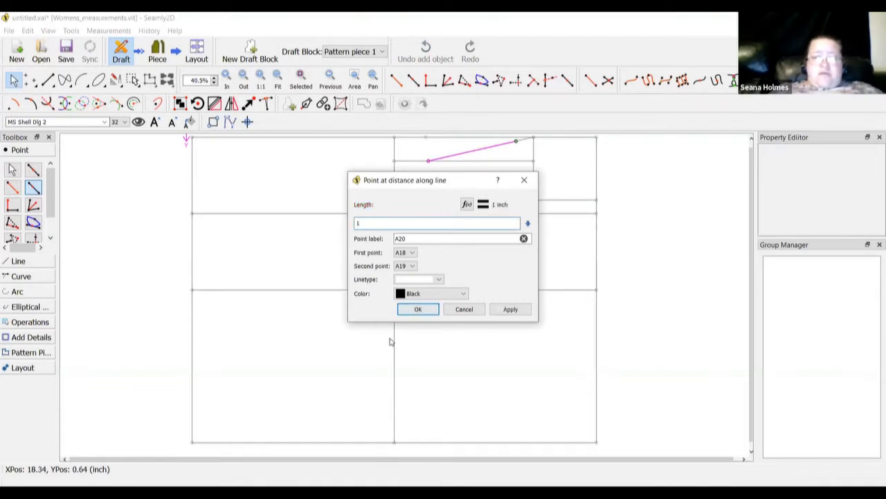
{"action": "left_click", "coordinate": [418, 309]}
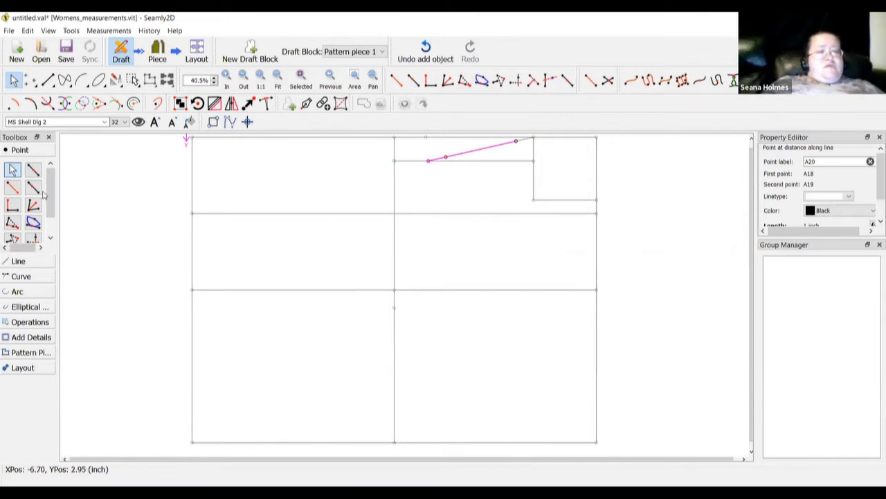
{"action": "left_click", "coordinate": [33, 171]}
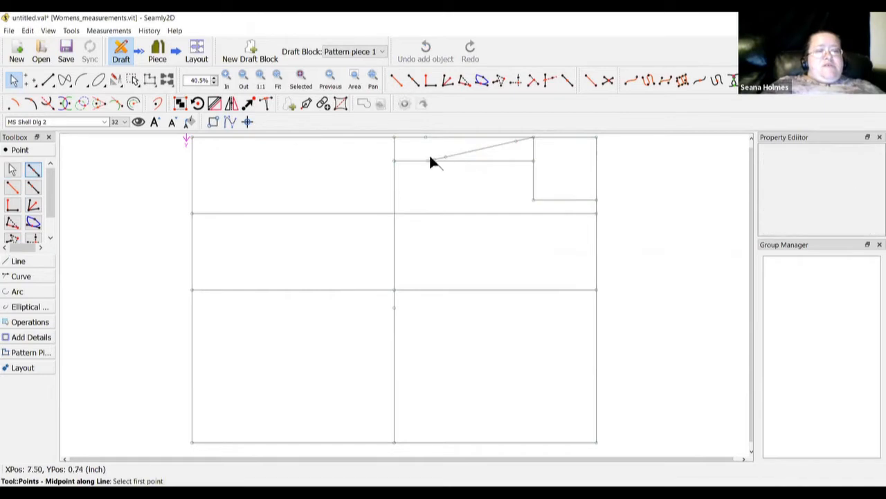
Create midpoint A21 between A20 and A19 using the default CurrentLength/2
{"action": "left_click", "coordinate": [445, 157]}
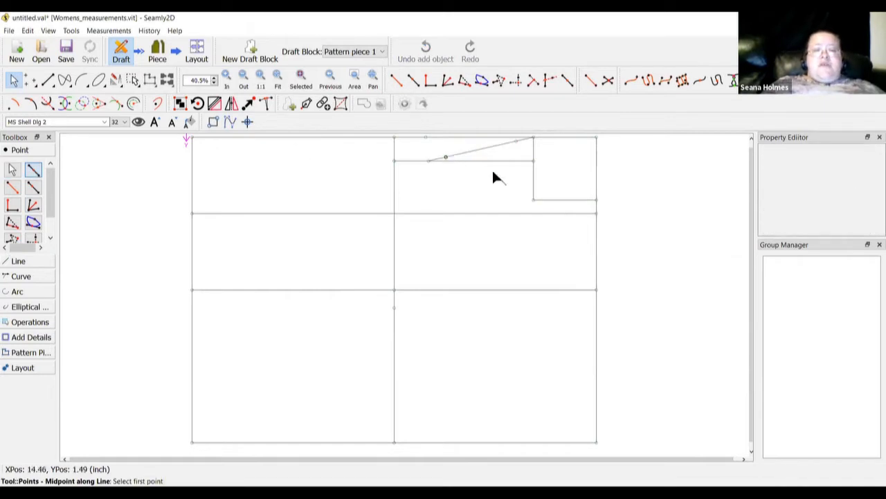
{"action": "left_click", "coordinate": [516, 143]}
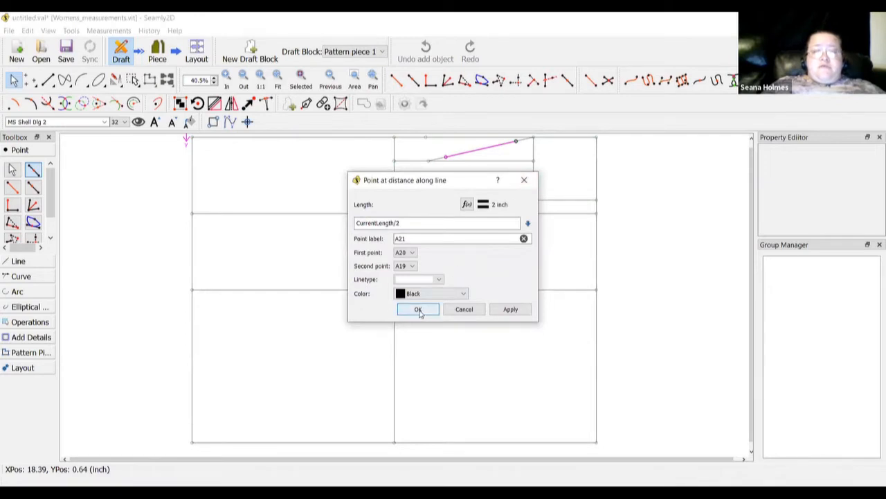
{"action": "left_click", "coordinate": [418, 310]}
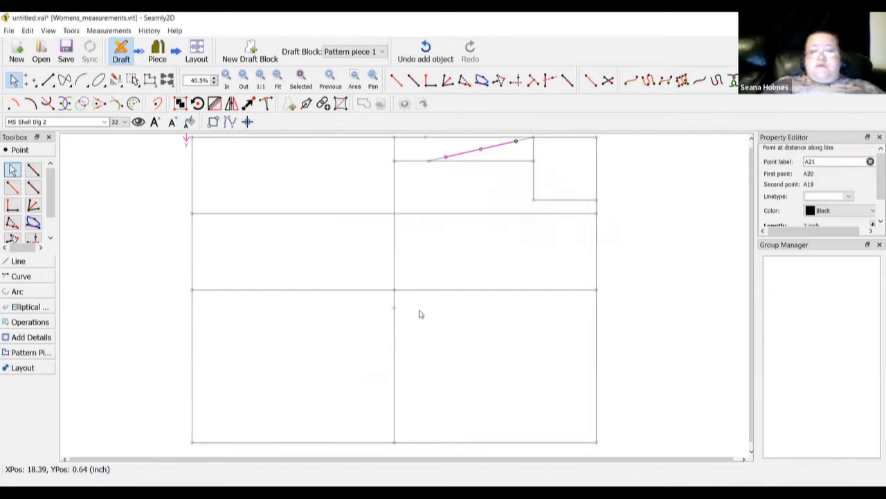
{"action": "left_click", "coordinate": [274, 183]}
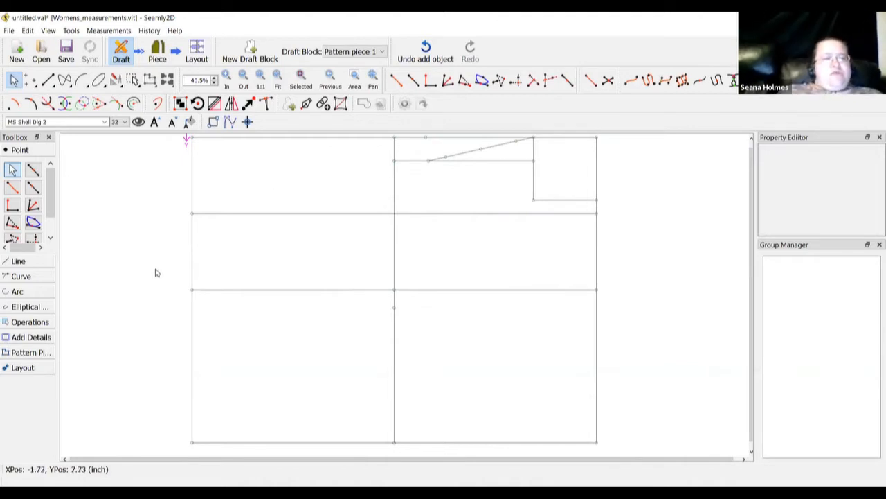
Restart a point along the chest line, taking its right end as the first point
{"action": "left_click", "coordinate": [33, 187]}
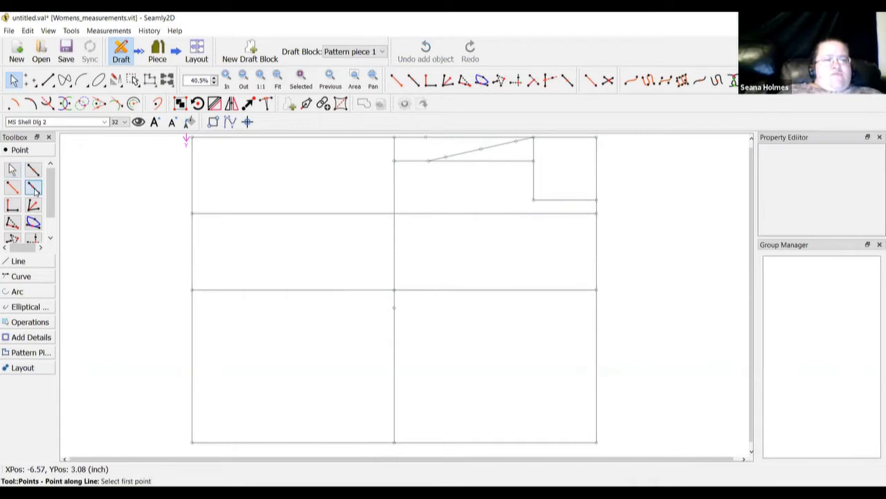
{"action": "left_click", "coordinate": [596, 212]}
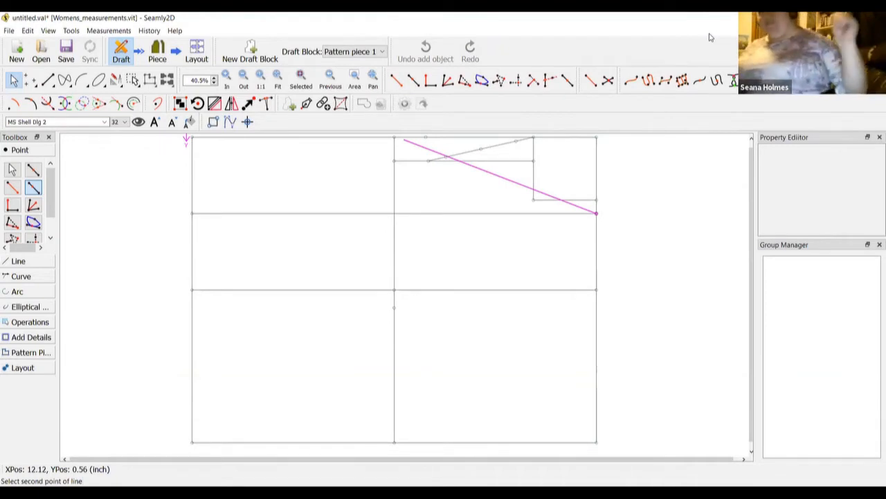
{"action": "left_click", "coordinate": [14, 170]}
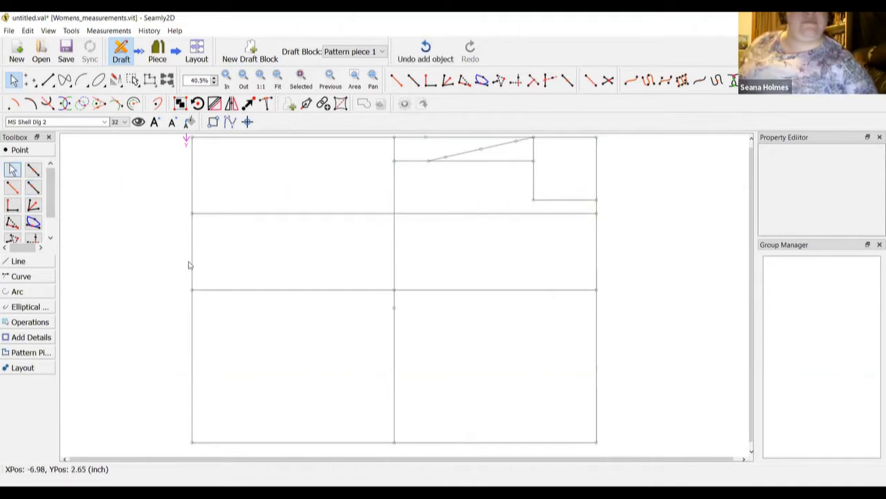
{"action": "left_click", "coordinate": [33, 190]}
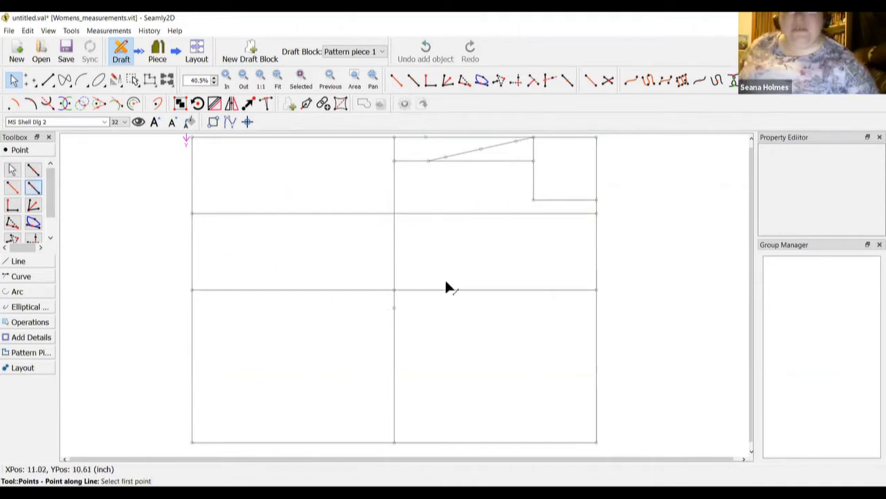
{"action": "left_click", "coordinate": [596, 213]}
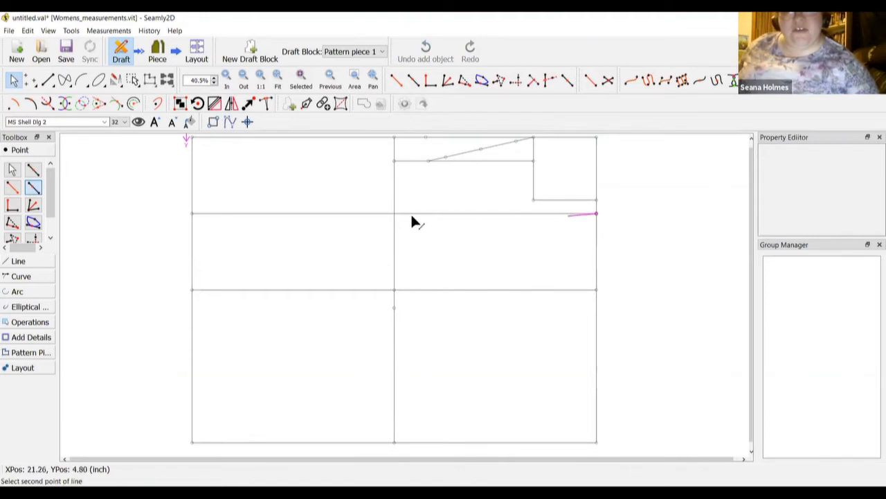
{"action": "left_click", "coordinate": [193, 215]}
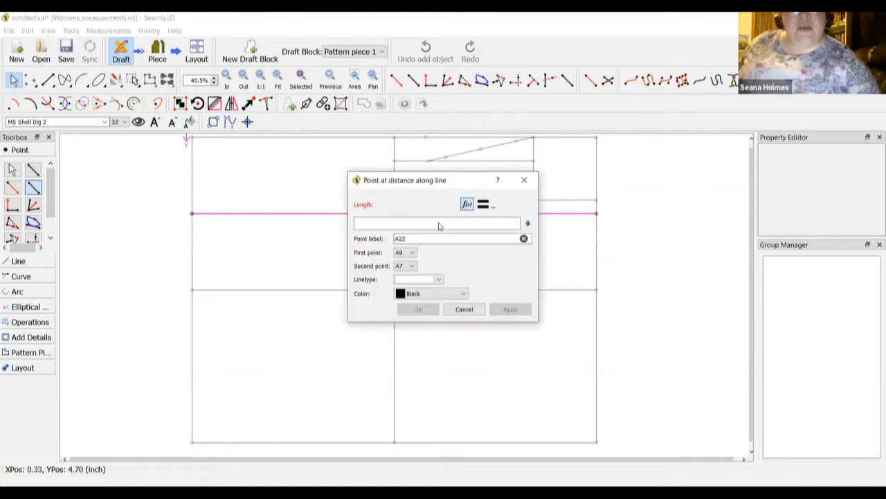
{"action": "left_click", "coordinate": [466, 203]}
{"action": "left_click", "coordinate": [431, 199]}
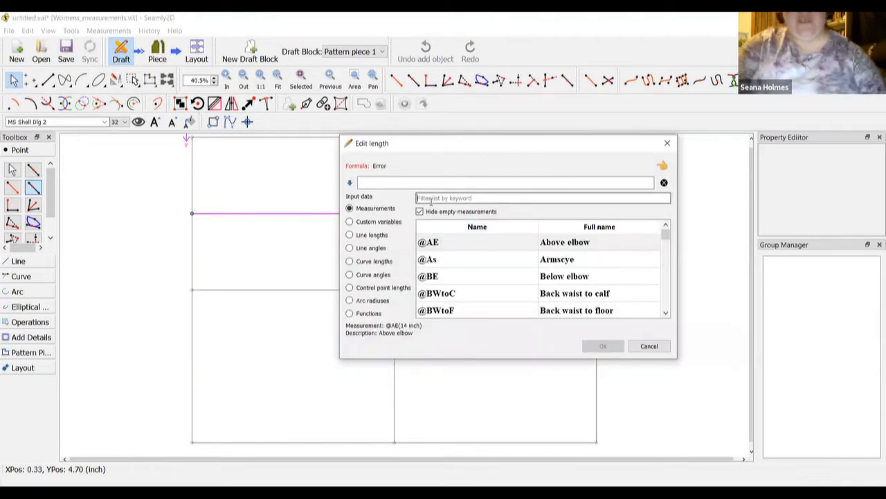
{"action": "type", "text": "front"}
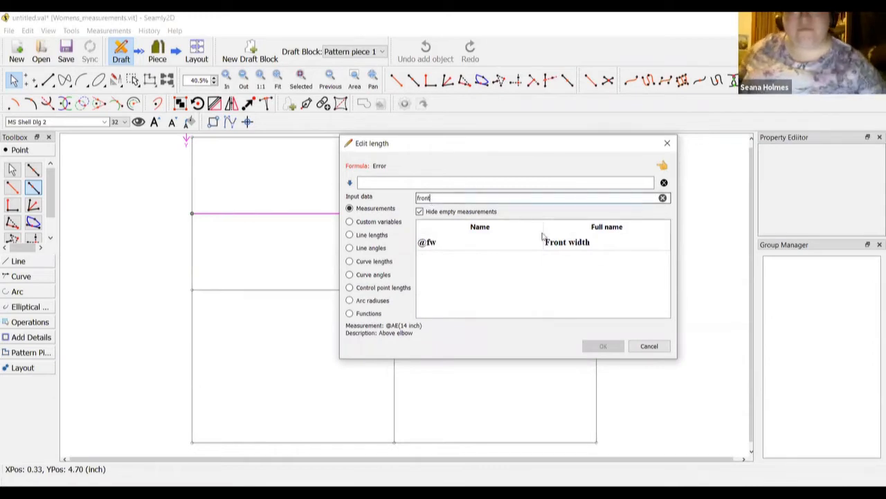
{"action": "double_click", "coordinate": [562, 246]}
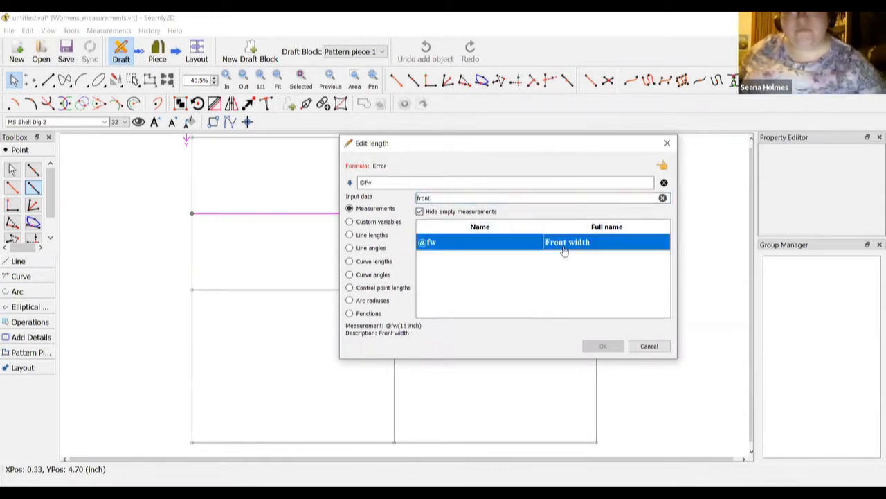
{"action": "left_click", "coordinate": [446, 182]}
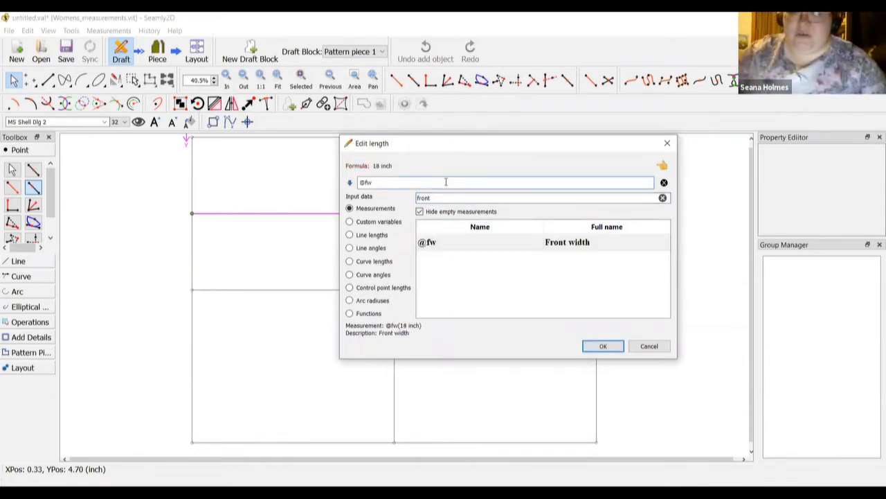
{"action": "type", "text": "/2"}
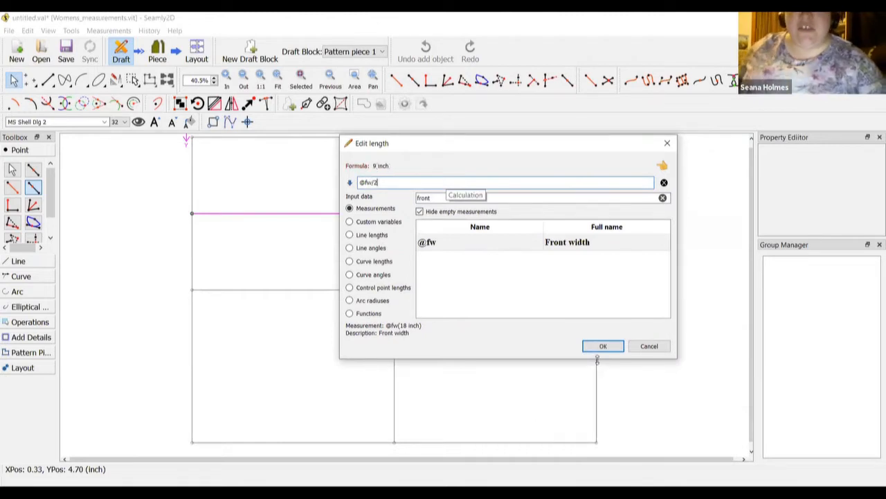
{"action": "left_click", "coordinate": [603, 346]}
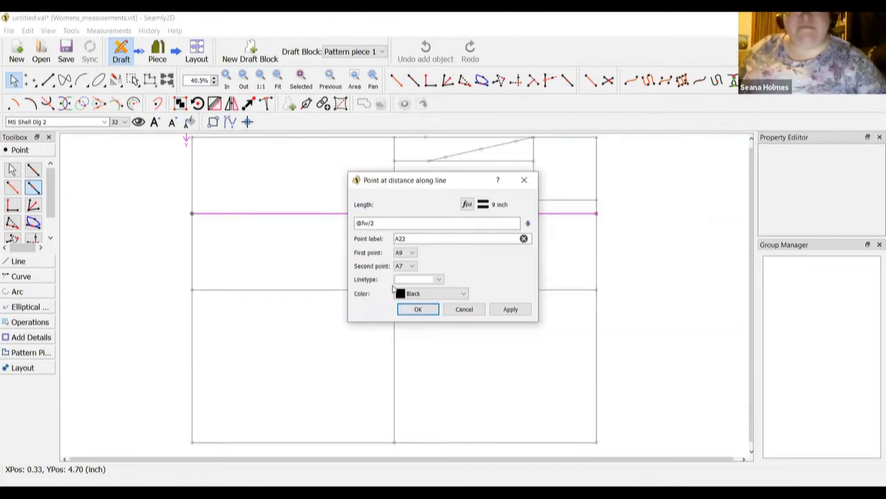
{"action": "left_click", "coordinate": [418, 312]}
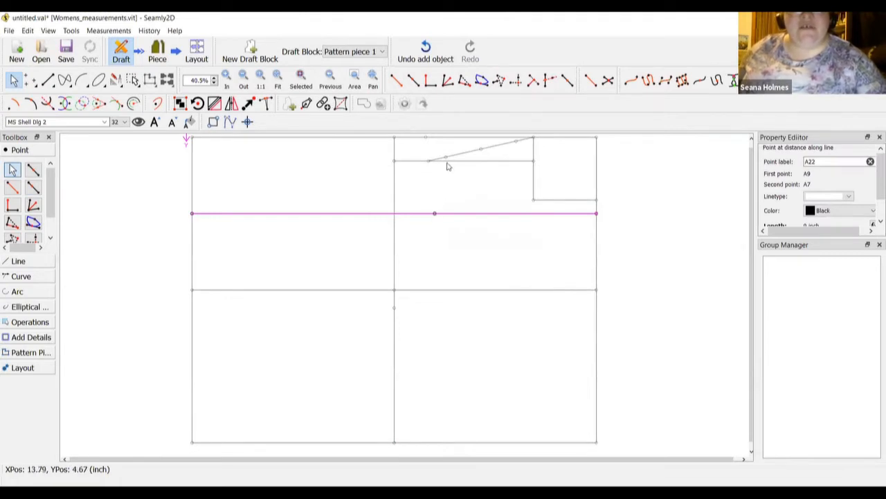
{"action": "mouse_move", "coordinate": [446, 160]}
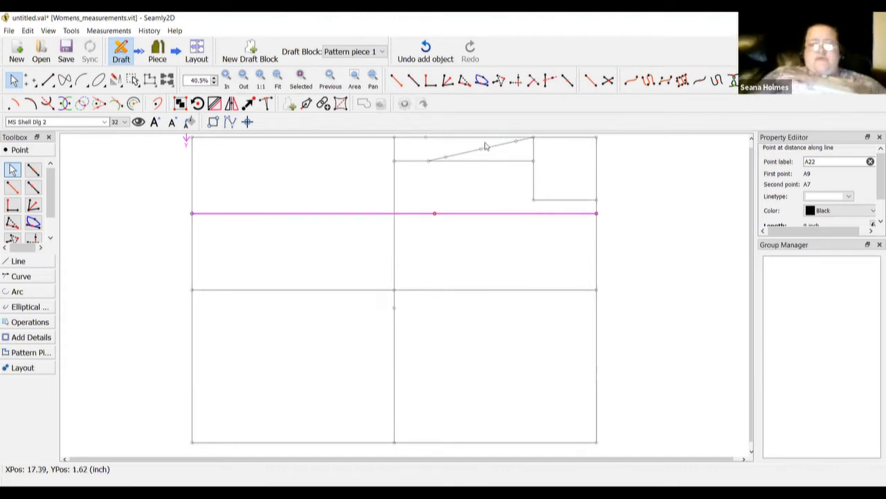
{"action": "right_click", "coordinate": [435, 215]}
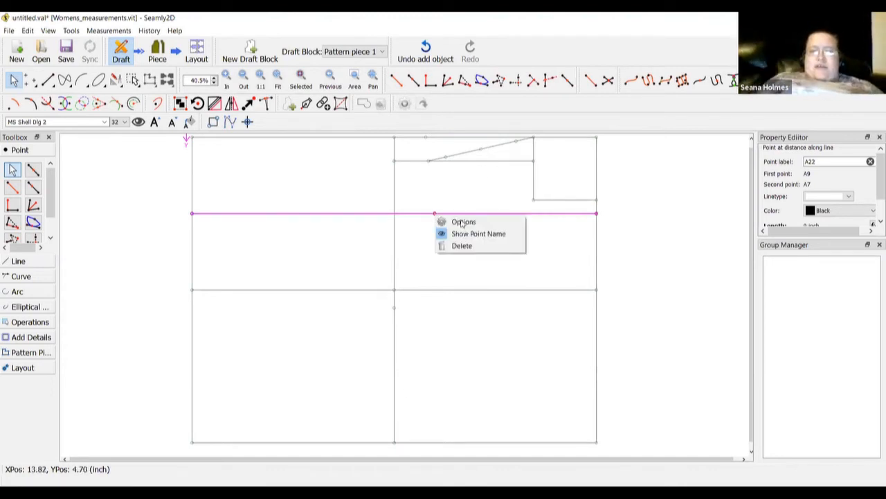
{"action": "left_click", "coordinate": [446, 222]}
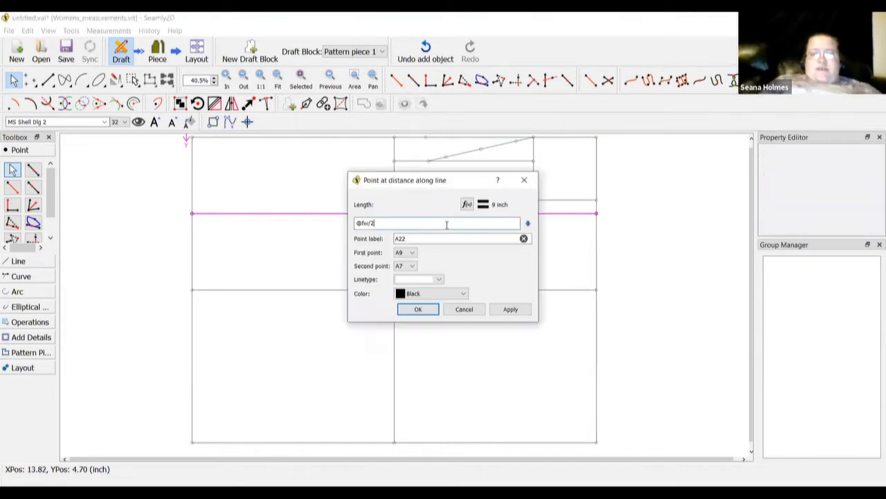
{"action": "type", "text": "-"}
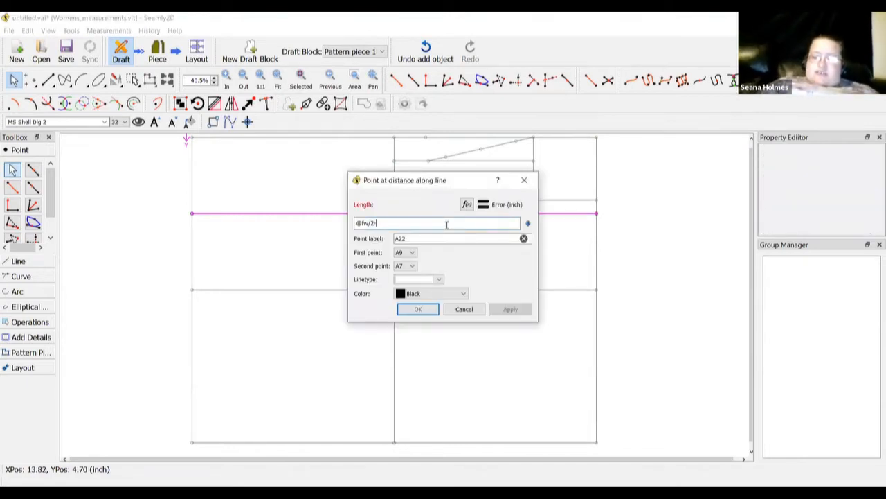
{"action": "type", "text": "1"}
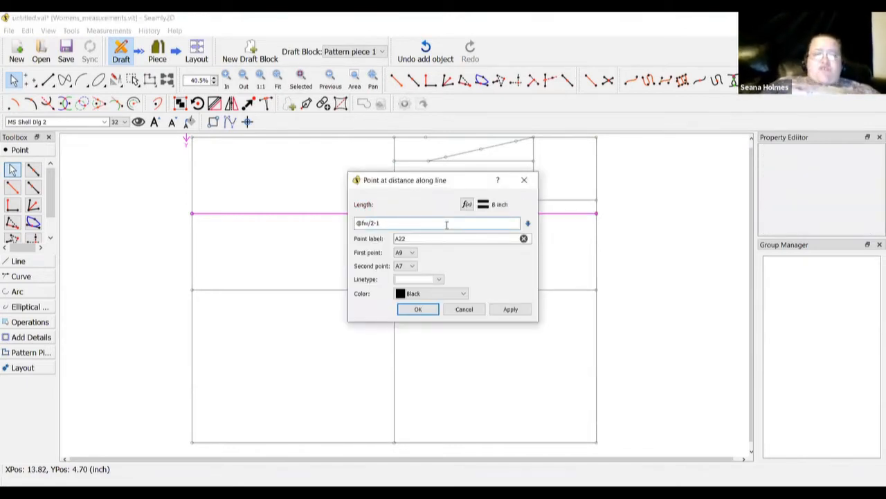
{"action": "left_click", "coordinate": [417, 312]}
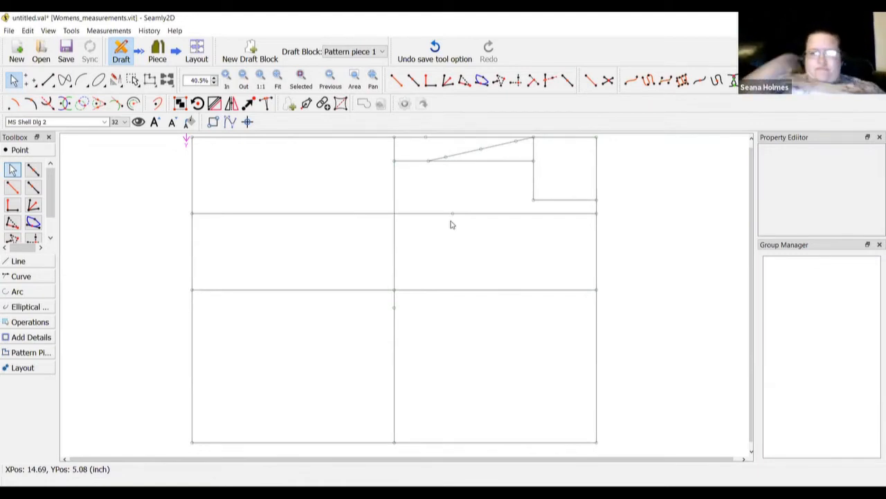
Draw a line from shoulder point A20 down to A22
{"action": "left_click", "coordinate": [19, 261]}
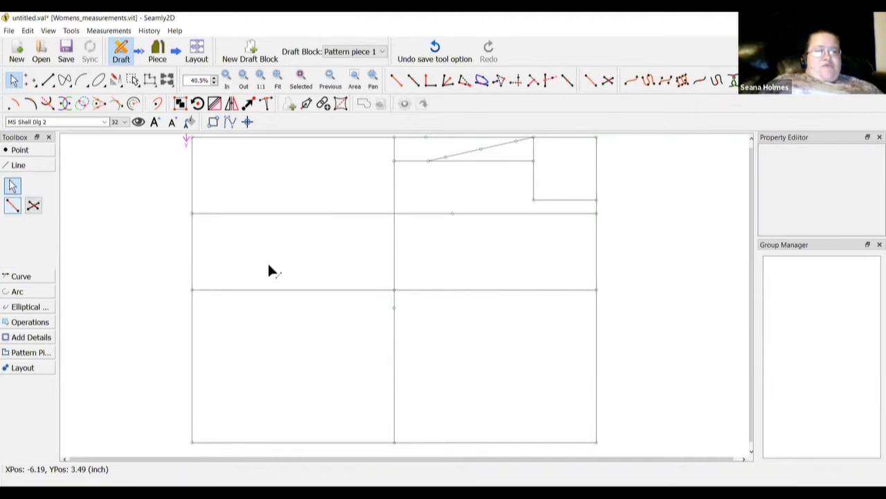
{"action": "key", "text": "alt+l"}
{"action": "left_click", "coordinate": [446, 158]}
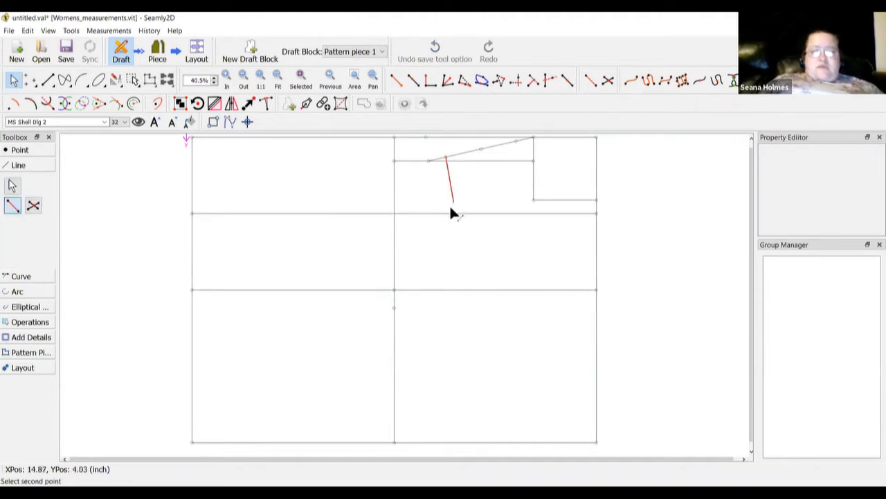
{"action": "left_click", "coordinate": [452, 214]}
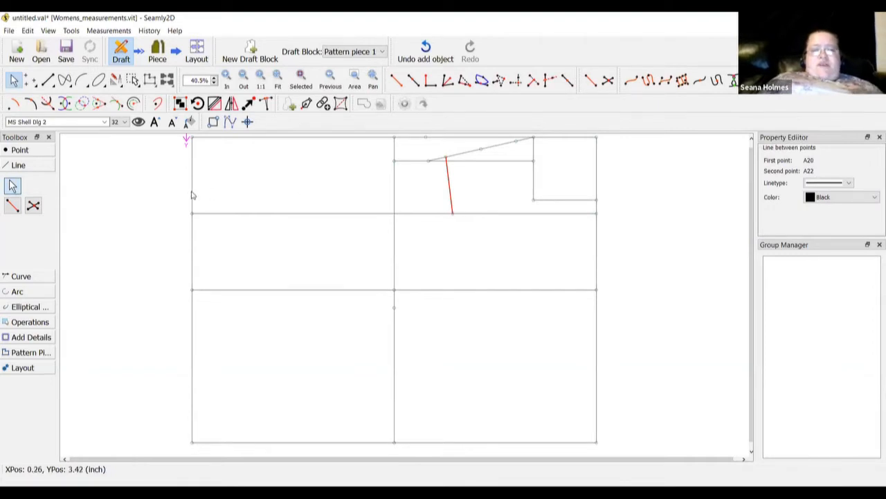
{"action": "left_click", "coordinate": [15, 277]}
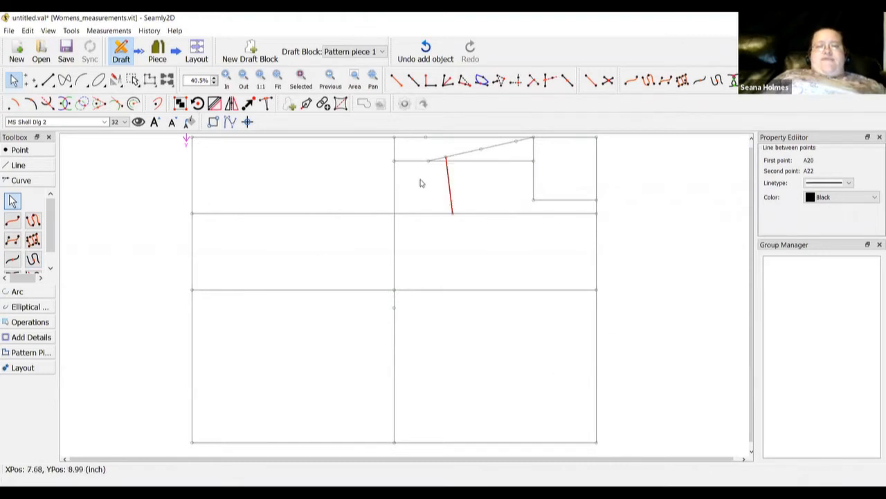
Create the straight curve Spl_A11_A22 from A11 to A22
{"action": "left_click", "coordinate": [12, 221]}
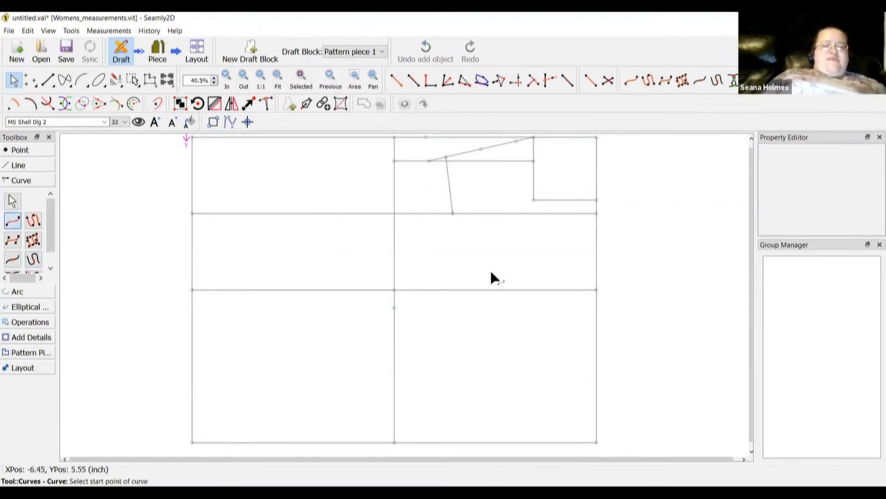
{"action": "left_click", "coordinate": [394, 308]}
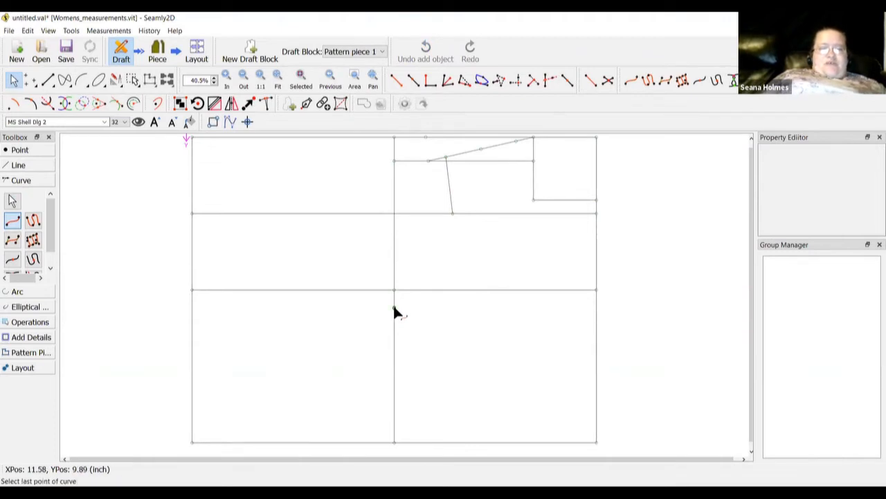
{"action": "left_click", "coordinate": [452, 214]}
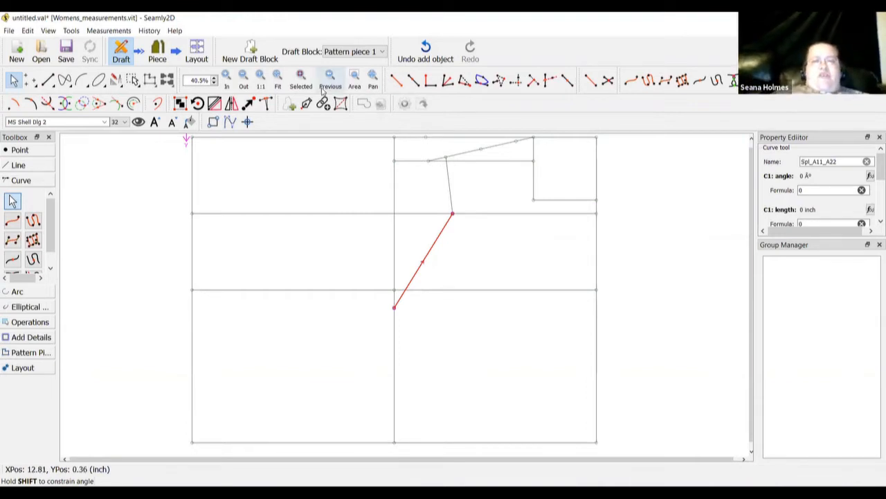
Zoom in and drag the curve's A11 handle out horizontally to about 3.79 inch
{"action": "left_click", "coordinate": [226, 80]}
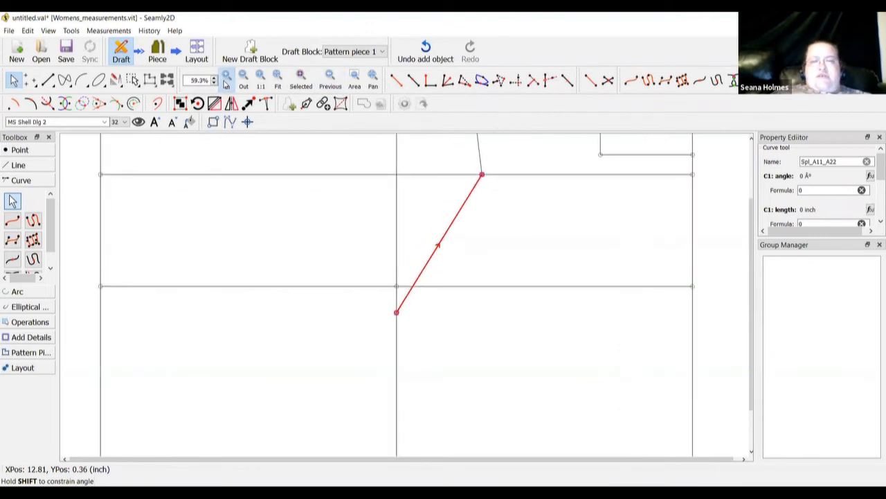
{"action": "left_click", "coordinate": [226, 81]}
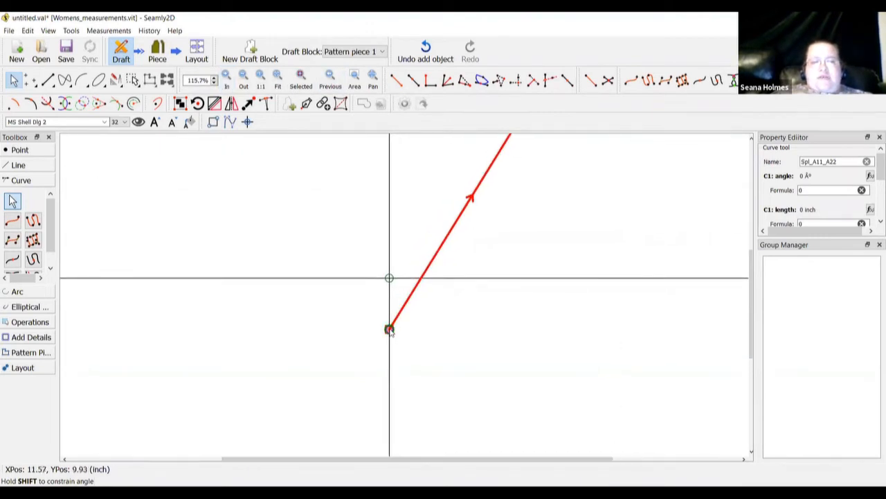
{"action": "left_click", "coordinate": [389, 330]}
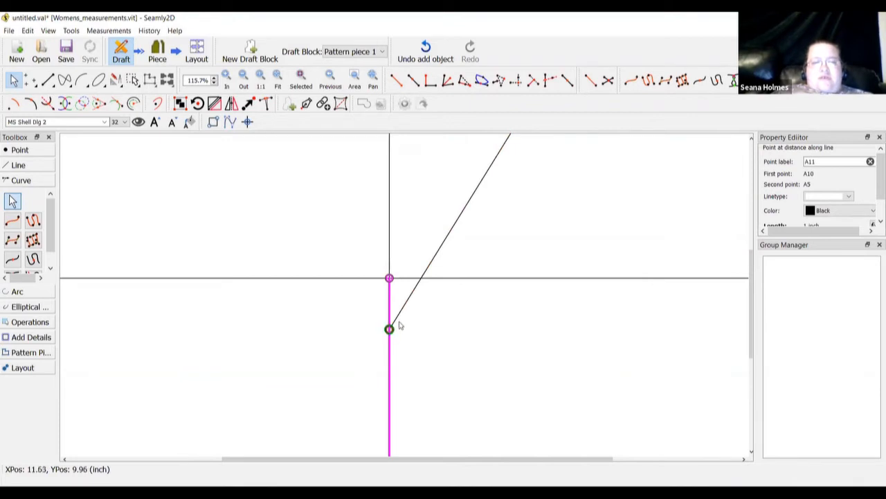
{"action": "left_click", "coordinate": [400, 318]}
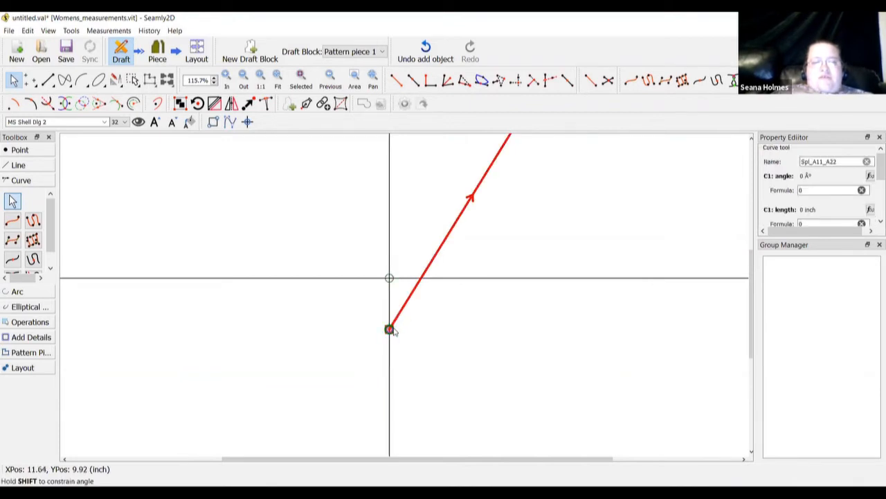
{"action": "mouse_move", "coordinate": [389, 331]}
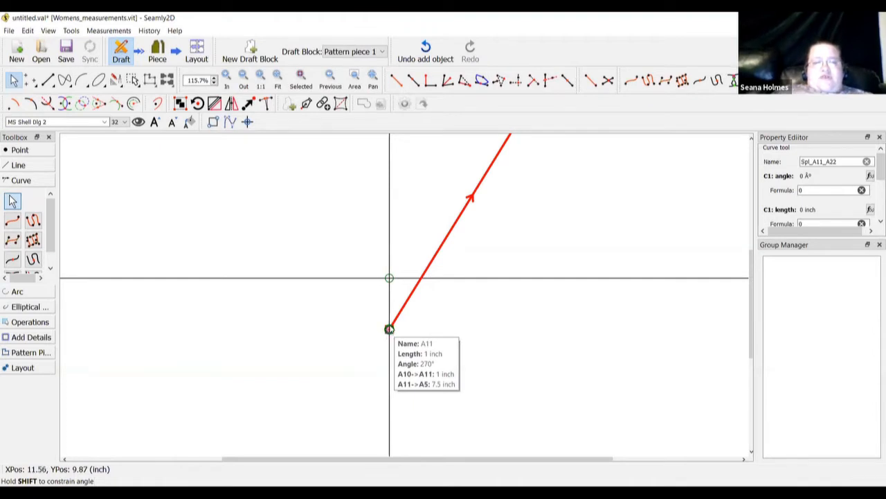
{"action": "left_click_drag", "start_coordinate": [399, 331], "coordinate": [421, 331]}
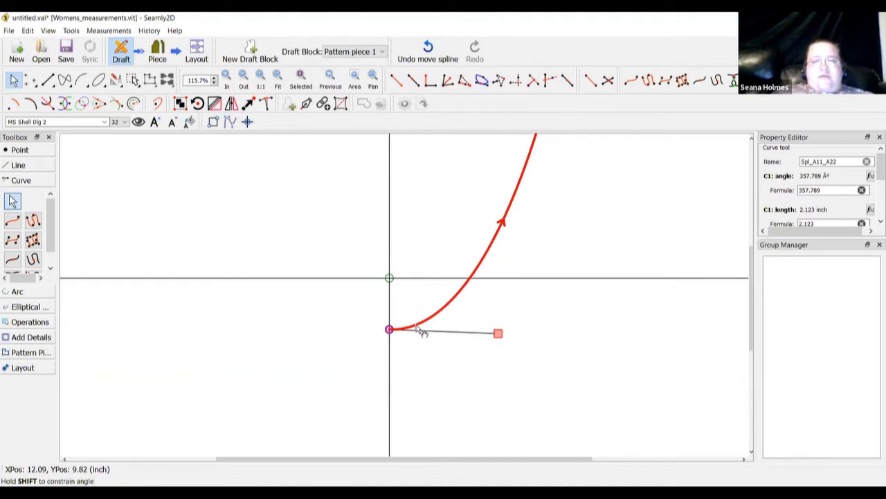
{"action": "left_click_drag", "start_coordinate": [500, 335], "coordinate": [585, 321]}
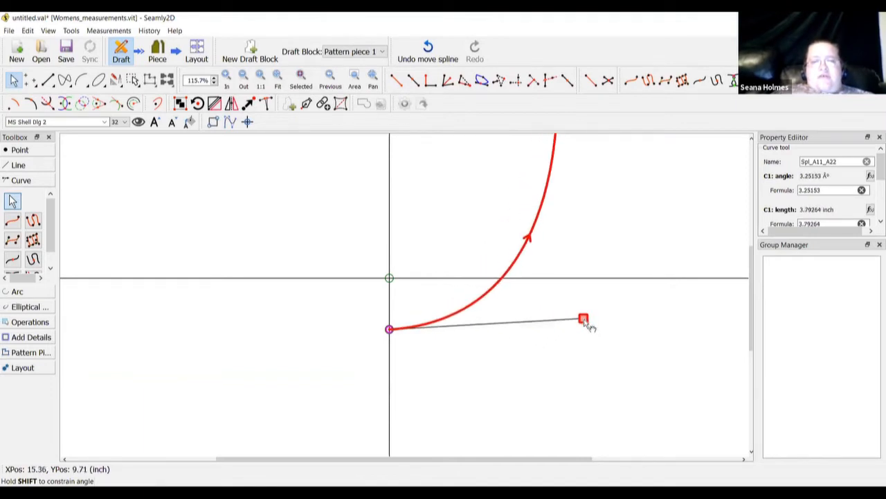
Pull the A22 handle down so the curve meets A22 nearly vertically
{"action": "scroll", "coordinate": [584, 321], "scroll_direction": "up", "scroll_amount": 5}
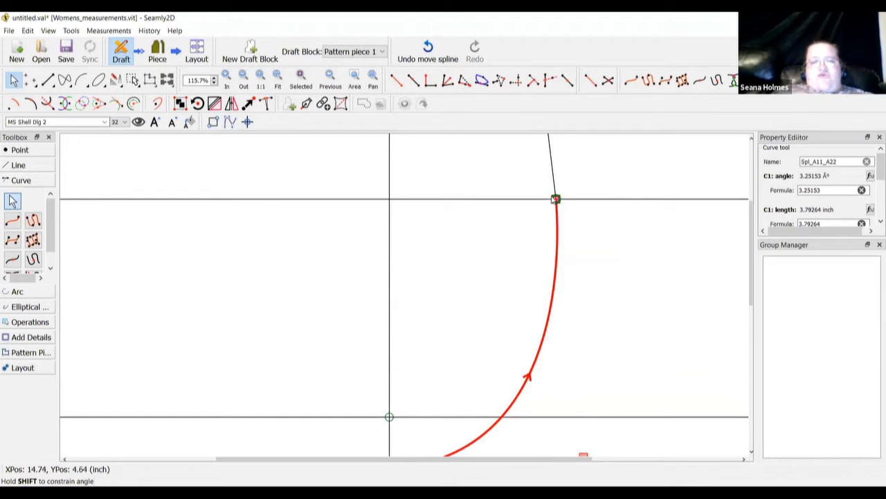
{"action": "left_click_drag", "start_coordinate": [555, 199], "coordinate": [566, 282]}
{"action": "scroll", "coordinate": [567, 288], "scroll_direction": "down", "scroll_amount": 3}
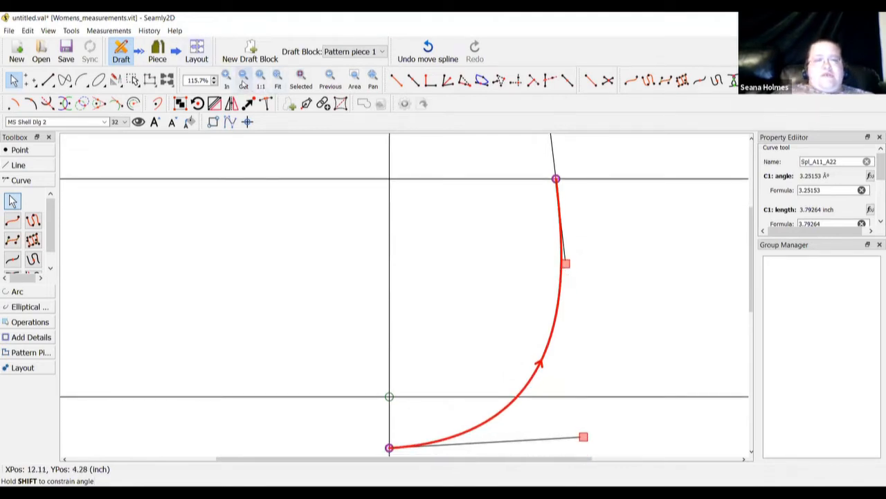
{"action": "left_click", "coordinate": [244, 83]}
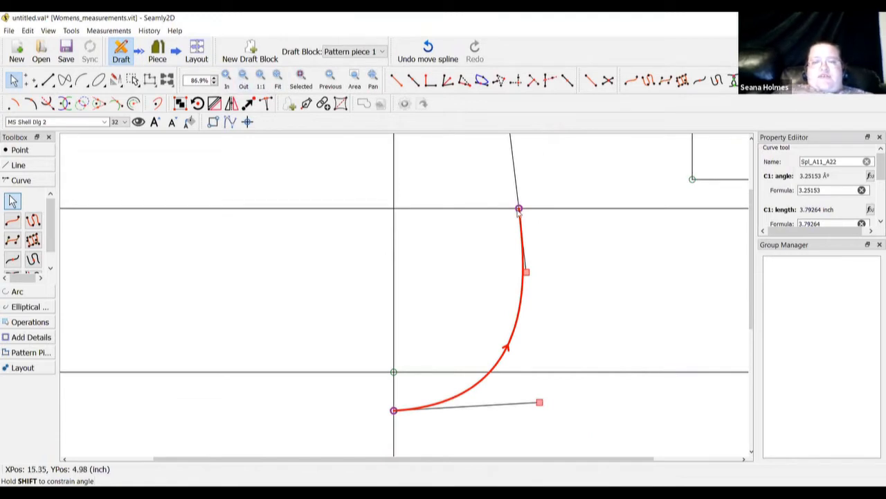
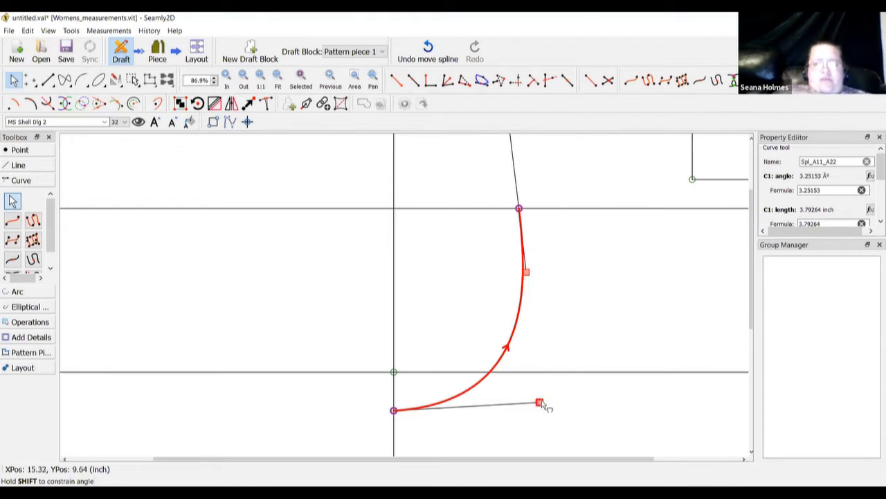
Adjust the A11–A22 curve's two handles over two passes so it sweeps smoothly into A22
{"action": "left_click_drag", "start_coordinate": [541, 404], "coordinate": [560, 397]}
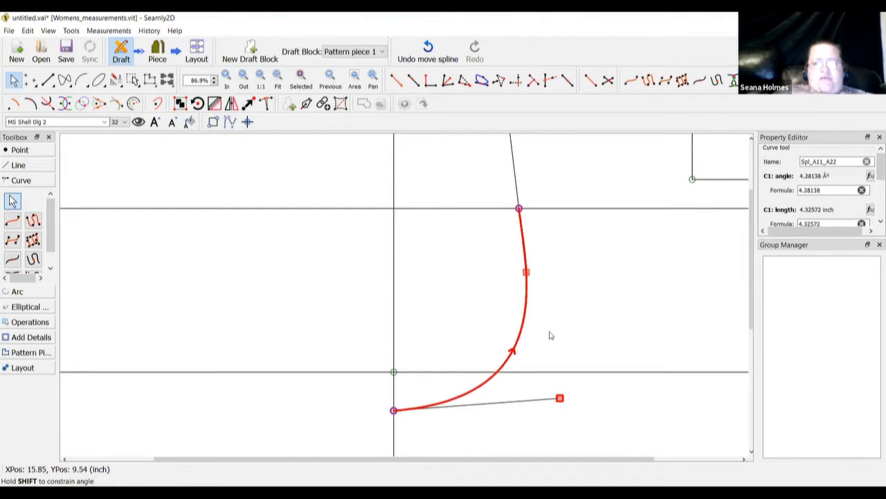
{"action": "mouse_move", "coordinate": [530, 279]}
{"action": "left_mouse_down"}
{"action": "mouse_move", "coordinate": [522, 278]}
{"action": "mouse_move", "coordinate": [531, 277]}
{"action": "left_mouse_up"}
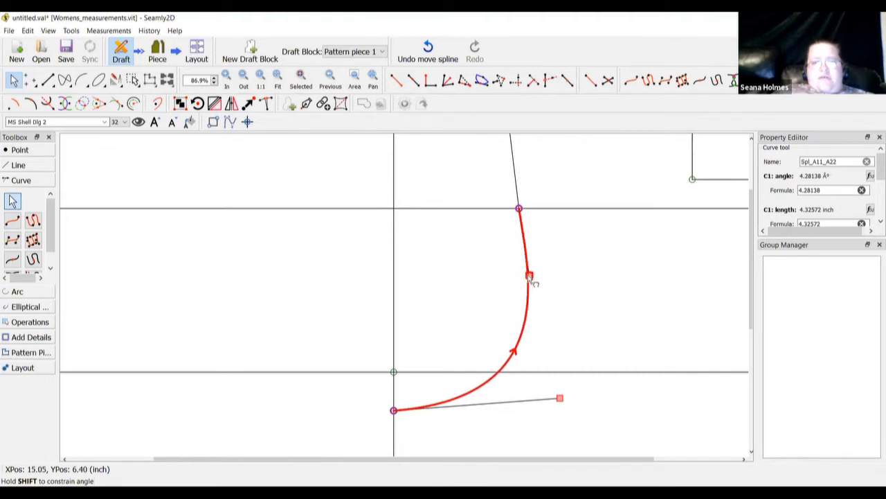
{"action": "left_click", "coordinate": [567, 299]}
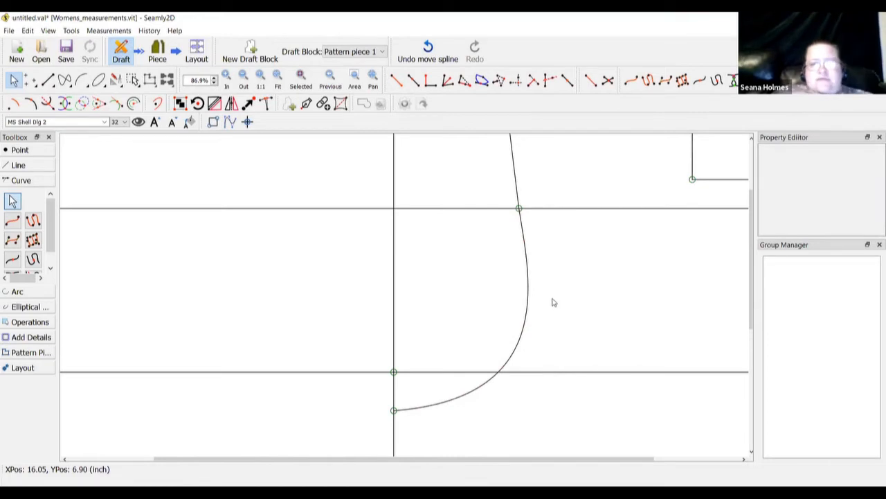
{"action": "left_click", "coordinate": [528, 324]}
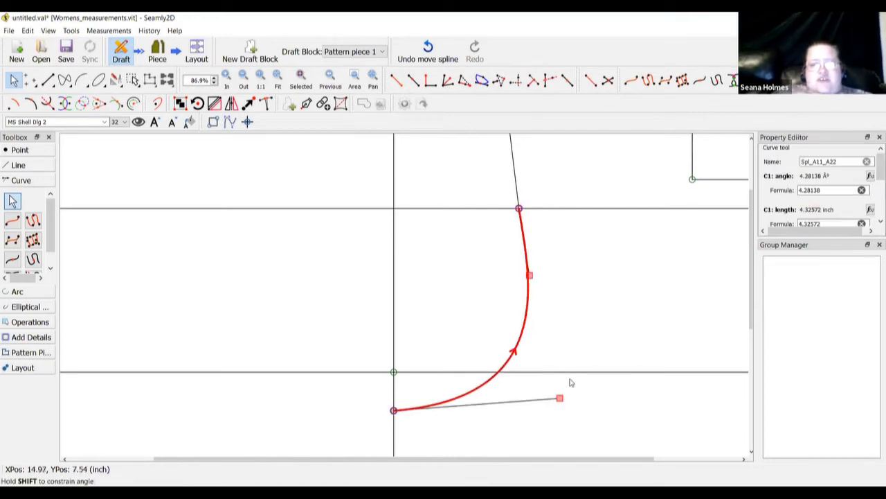
{"action": "left_click_drag", "start_coordinate": [560, 398], "coordinate": [542, 407]}
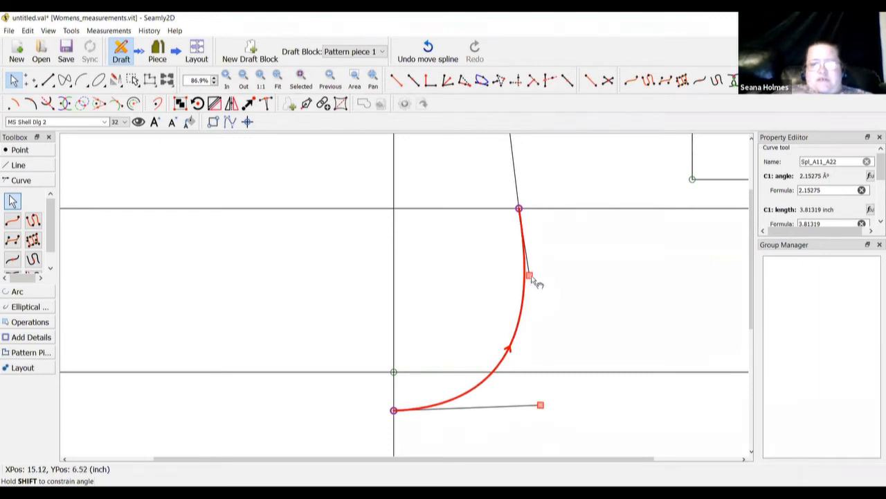
{"action": "left_click_drag", "start_coordinate": [535, 283], "coordinate": [536, 285]}
{"action": "left_click", "coordinate": [546, 345]}
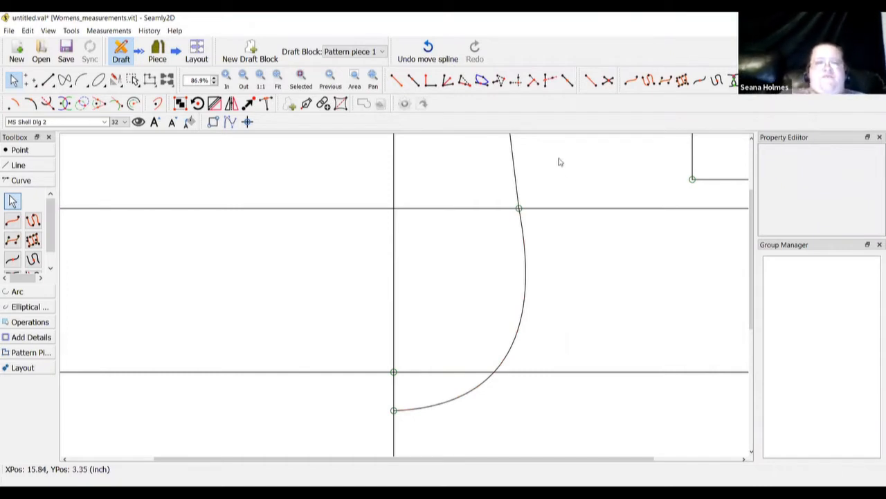
{"action": "left_click", "coordinate": [243, 84]}
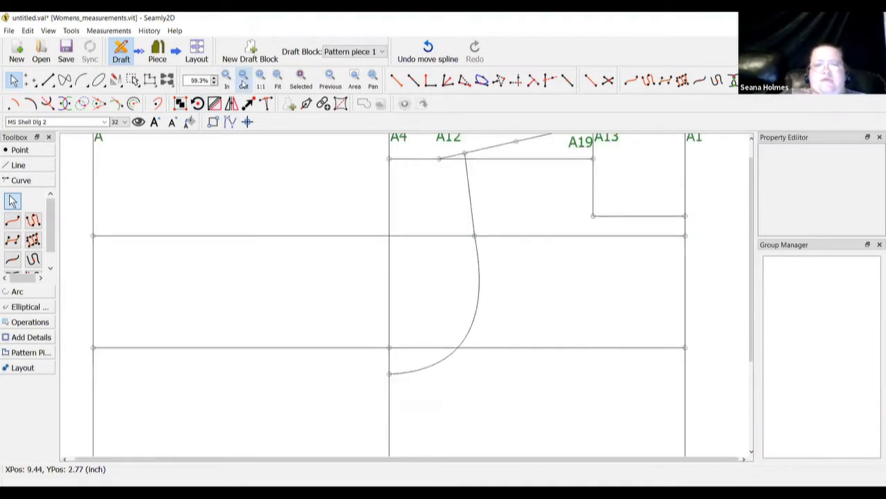
Check the finished armhole curve, zoom out, and expand the Point tools in the Toolbox
{"action": "left_click", "coordinate": [480, 267]}
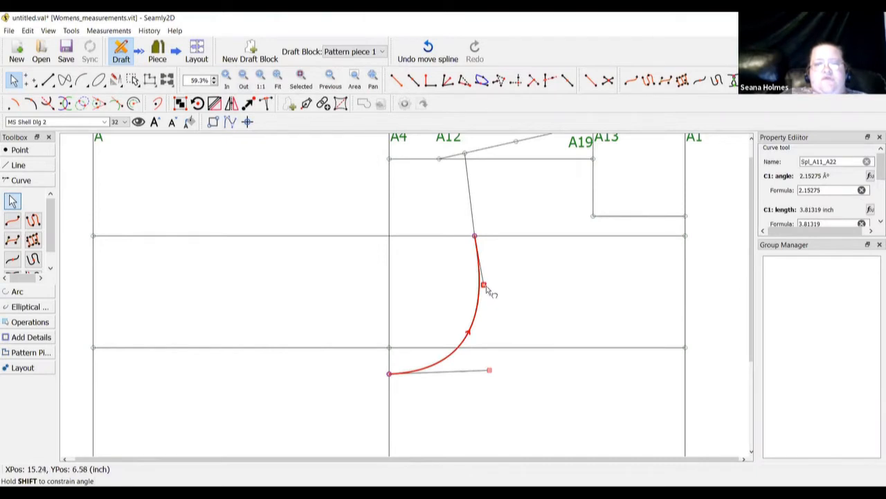
{"action": "left_click", "coordinate": [501, 295]}
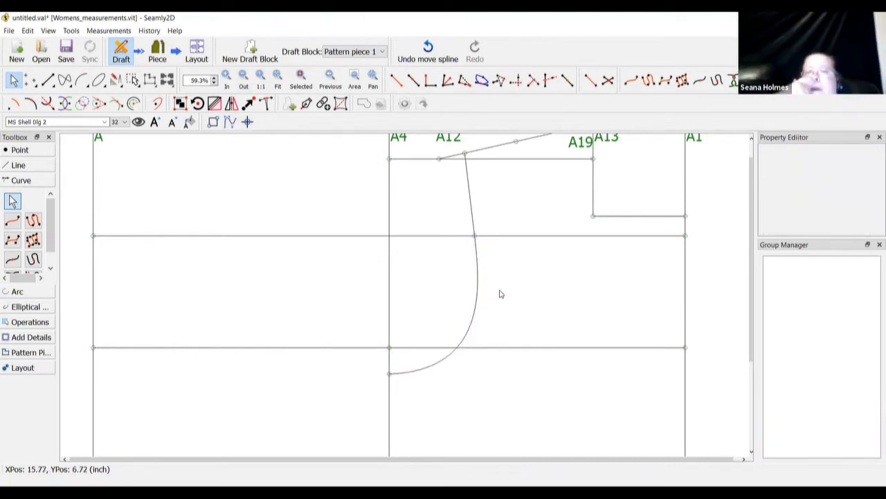
{"action": "scroll", "coordinate": [500, 294], "scroll_direction": "down", "scroll_amount": 3}
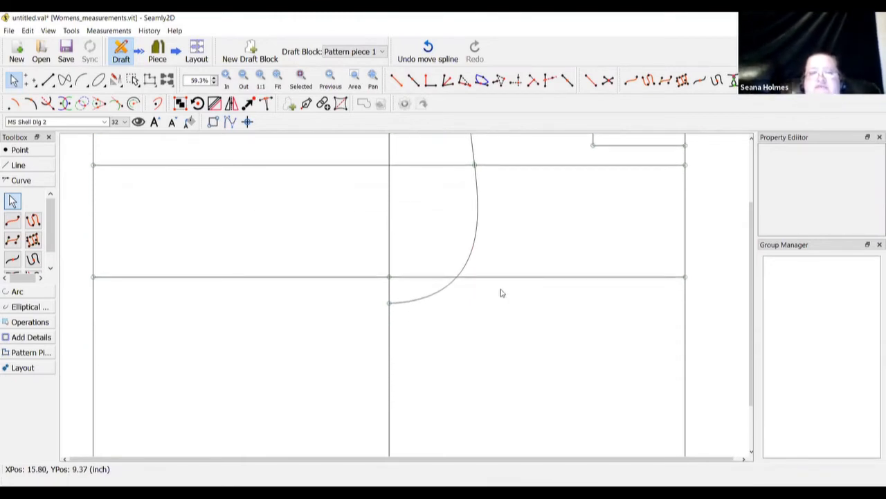
{"action": "scroll", "coordinate": [500, 293], "scroll_direction": "down", "scroll_amount": 1}
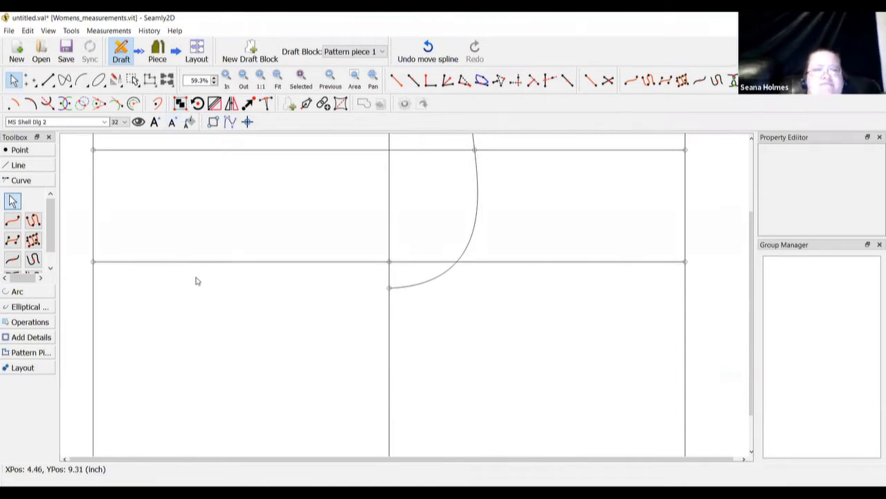
{"action": "left_click", "coordinate": [20, 150]}
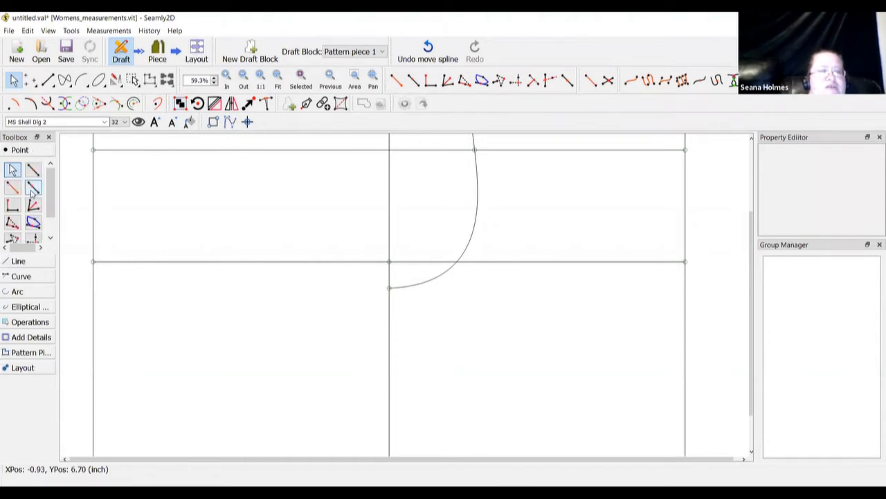
{"action": "left_click", "coordinate": [686, 262]}
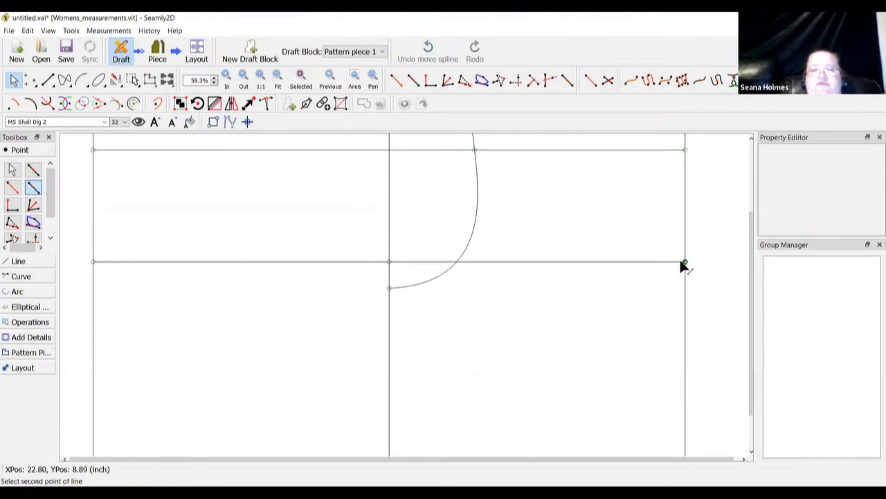
{"action": "left_click", "coordinate": [389, 263]}
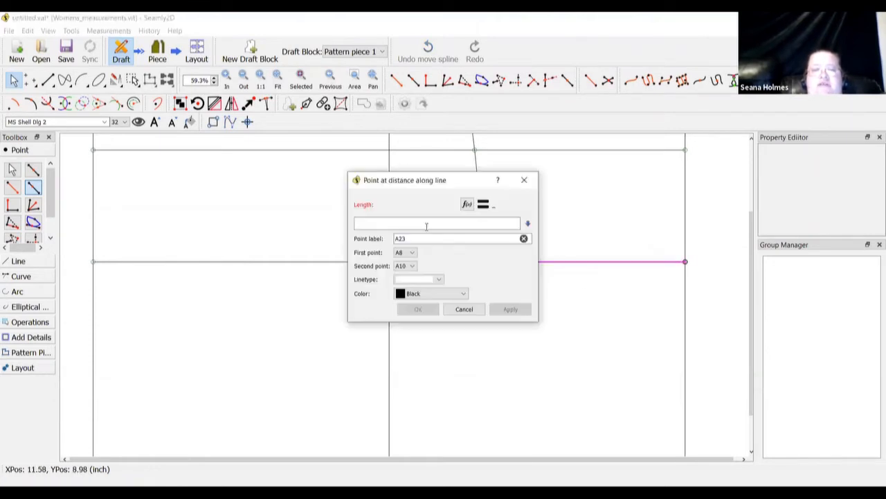
{"action": "left_click", "coordinate": [467, 205]}
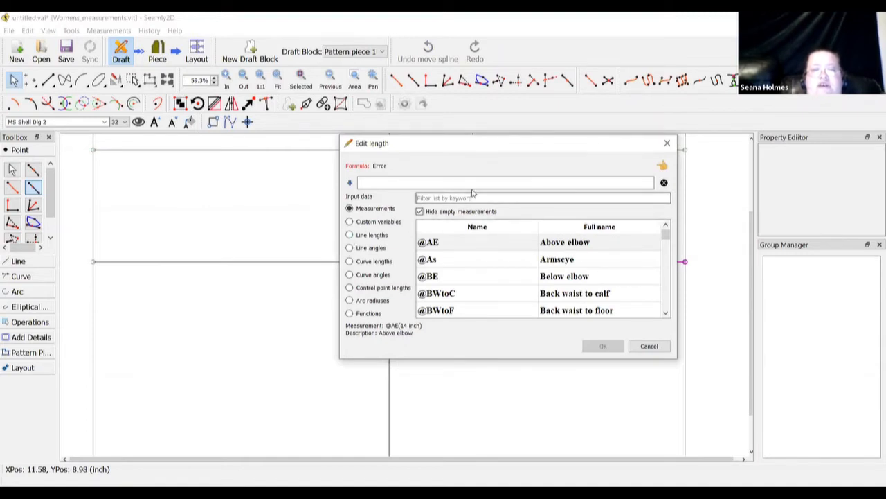
{"action": "type", "text": "bust"}
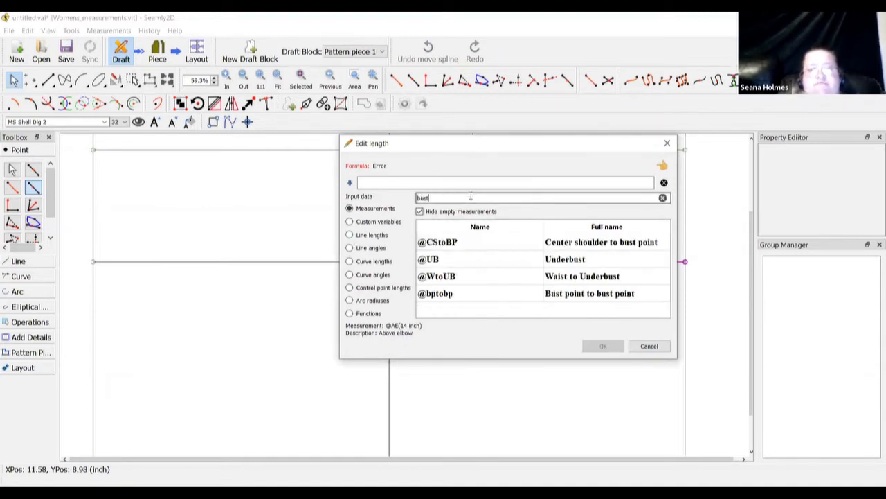
{"action": "double_click", "coordinate": [586, 294]}
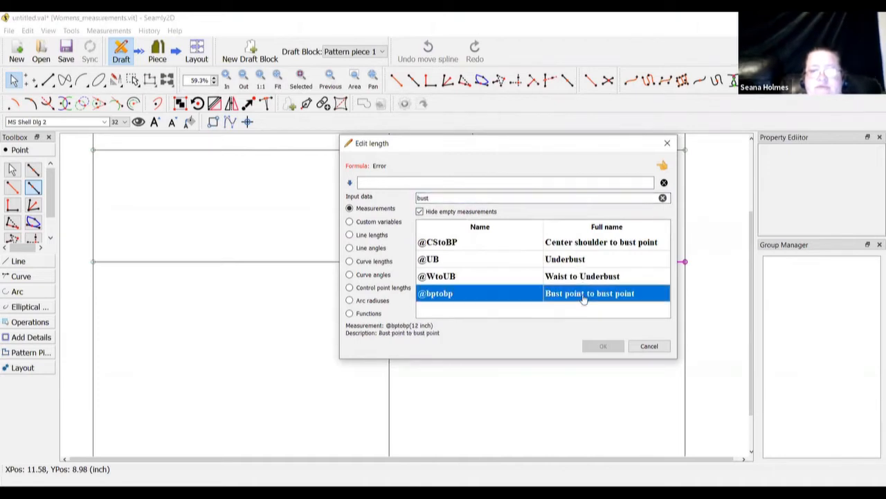
{"action": "left_click", "coordinate": [469, 183]}
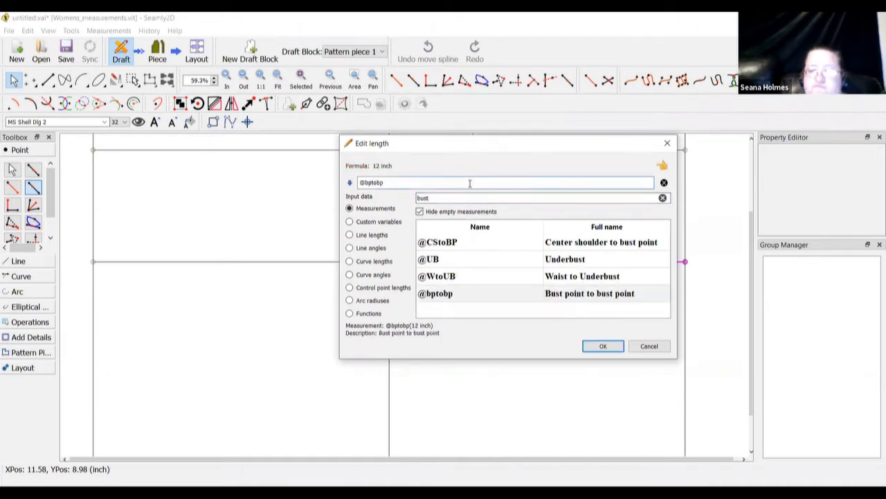
{"action": "type", "text": "/2"}
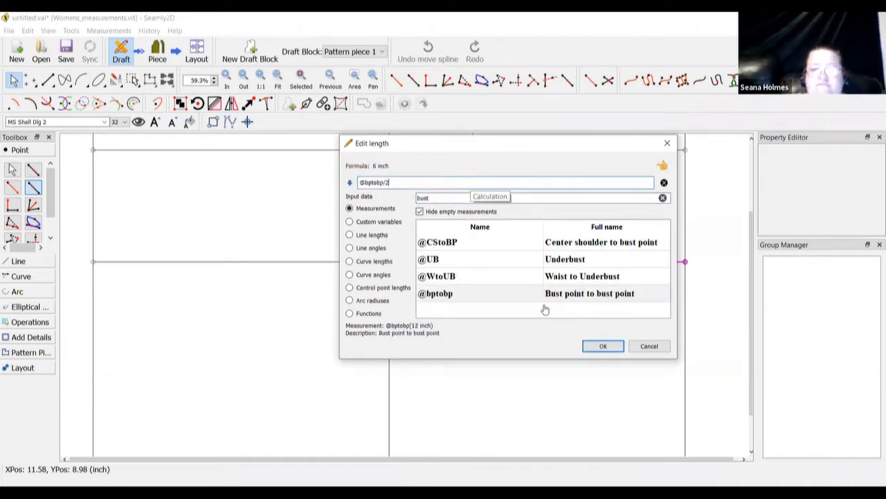
{"action": "left_click", "coordinate": [602, 348]}
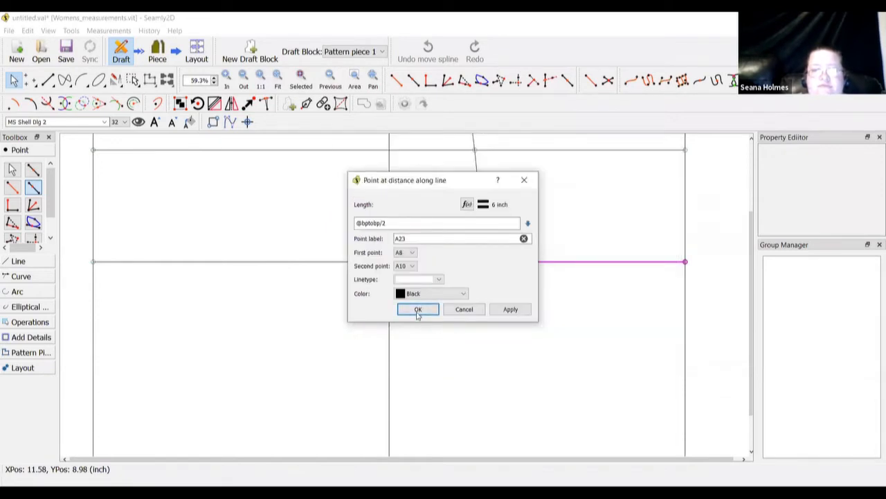
{"action": "left_click", "coordinate": [418, 310]}
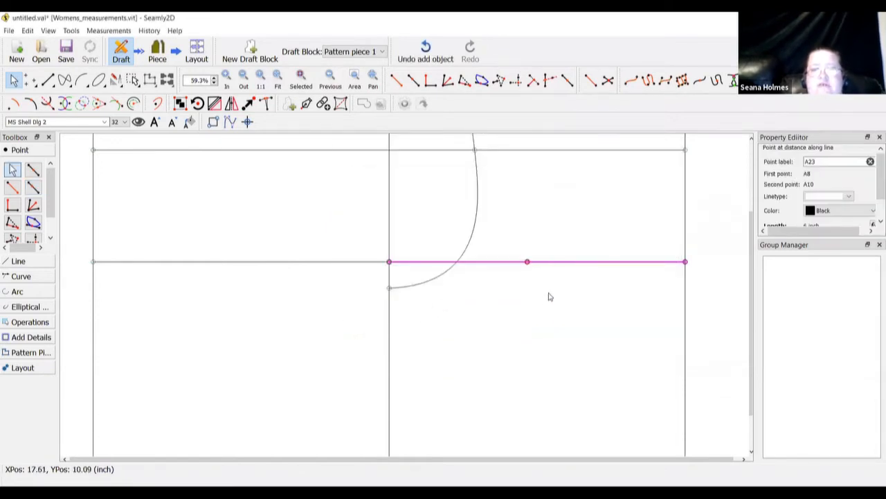
{"action": "scroll", "coordinate": [548, 296], "scroll_direction": "up", "scroll_amount": 2}
{"action": "scroll", "coordinate": [548, 296], "scroll_direction": "up", "scroll_amount": 1}
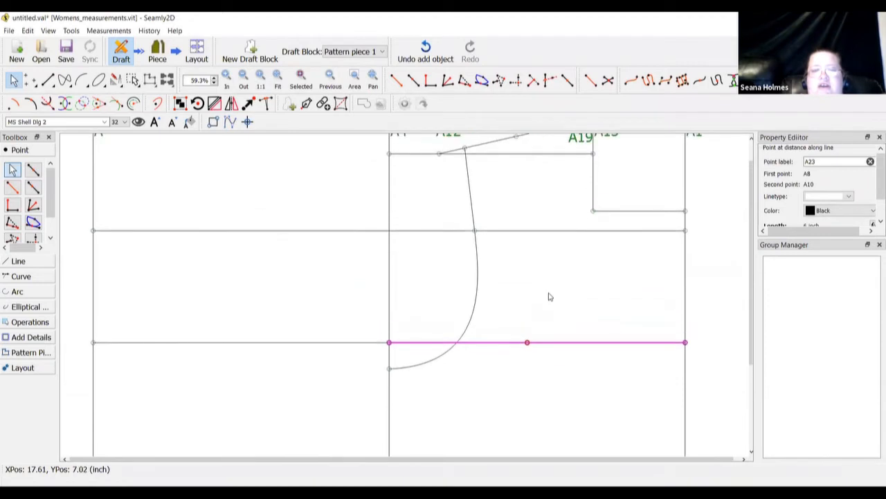
{"action": "right_click", "coordinate": [527, 343]}
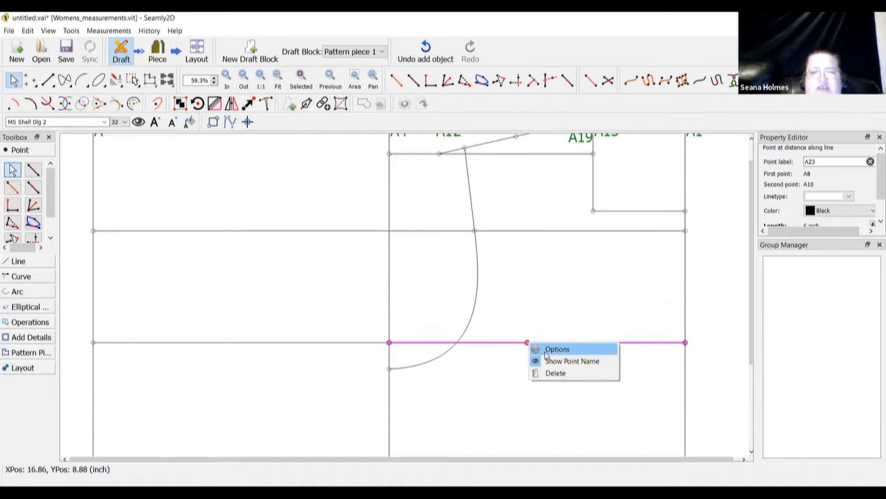
{"action": "left_click", "coordinate": [557, 349]}
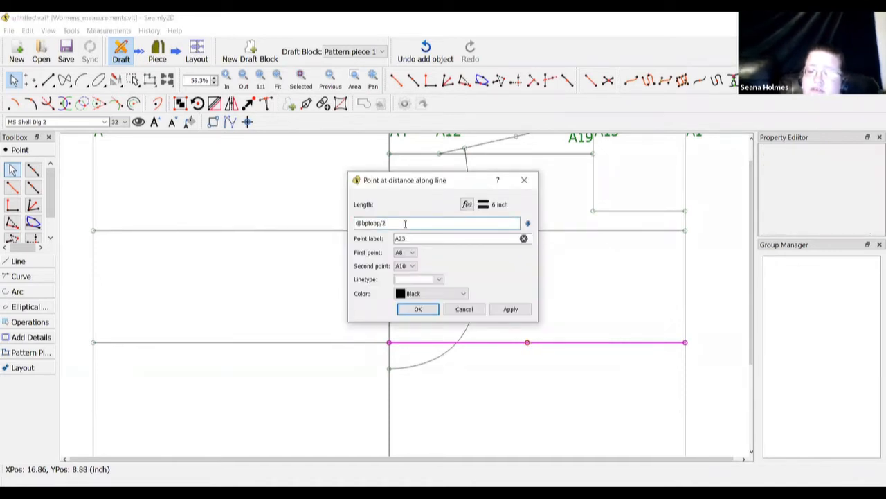
{"action": "type", "text": "-1"}
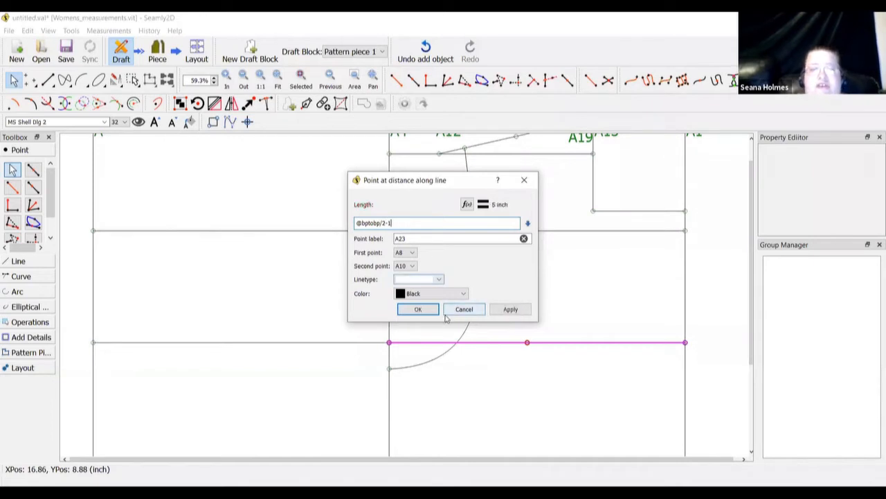
{"action": "left_click", "coordinate": [417, 309]}
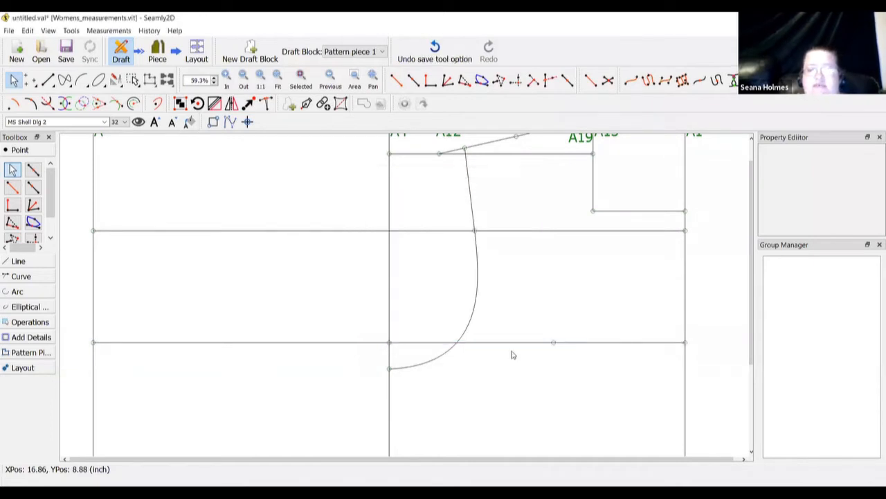
{"action": "right_click", "coordinate": [553, 343]}
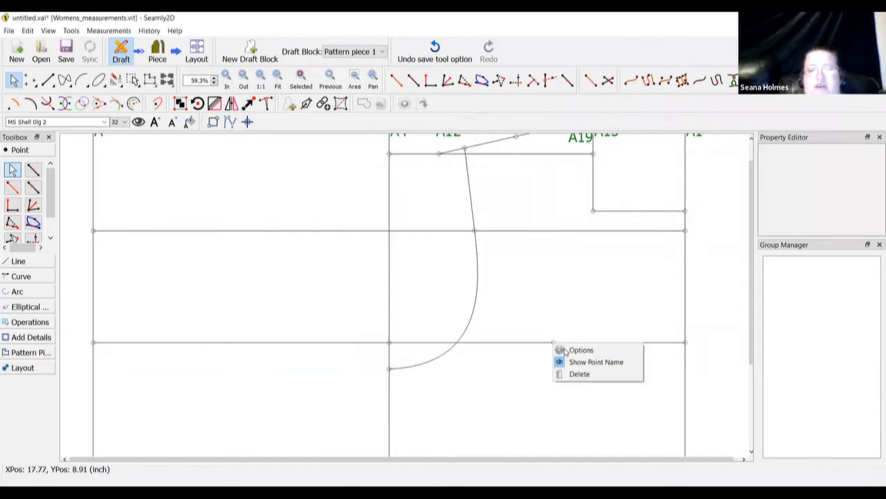
{"action": "key", "text": "Return"}
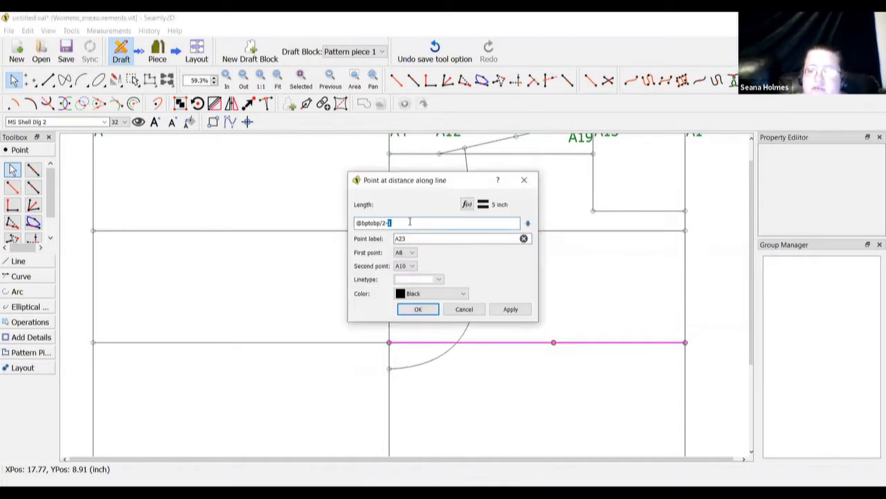
{"action": "type", "text": "2"}
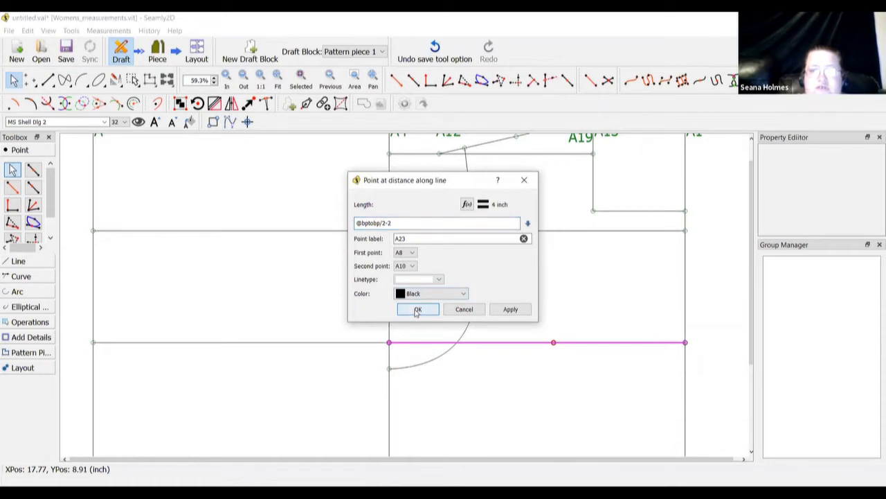
{"action": "left_click", "coordinate": [417, 311]}
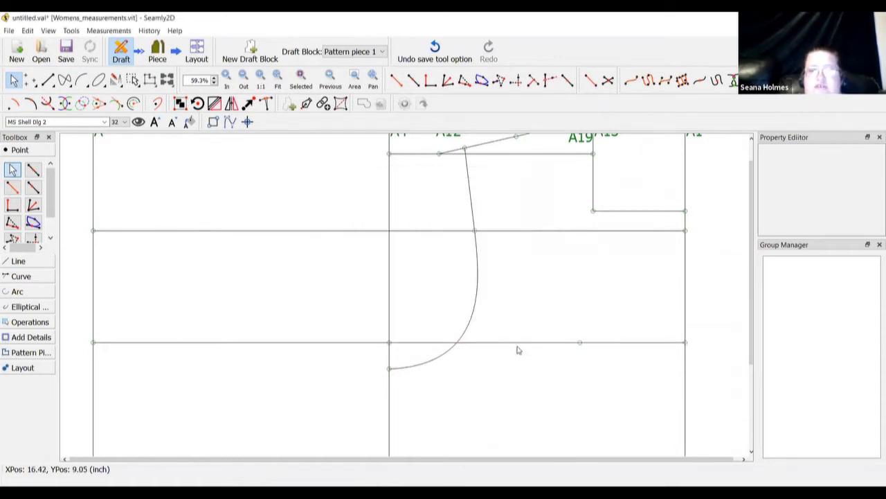
{"action": "scroll", "coordinate": [518, 349], "scroll_direction": "down", "scroll_amount": 5}
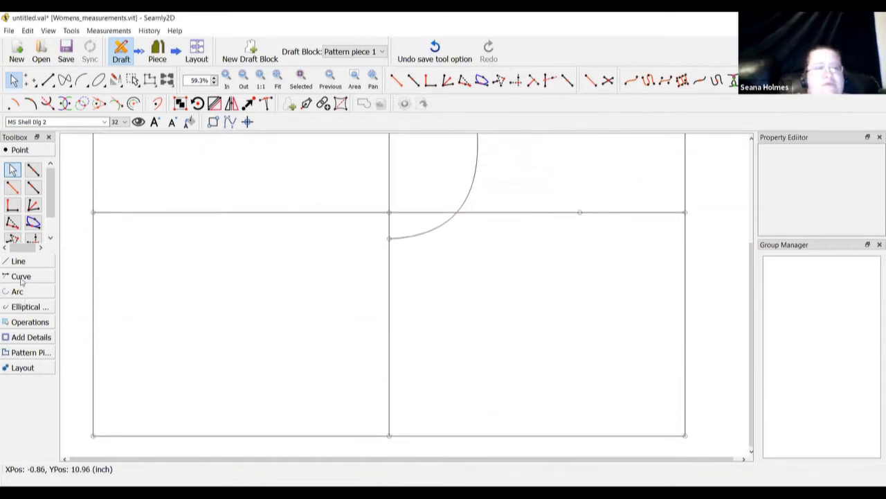
Cancel a Midpoint attempt and start a point along the bottom line from the bottom-right corner toward the bottom-middle point
{"action": "left_click", "coordinate": [32, 171]}
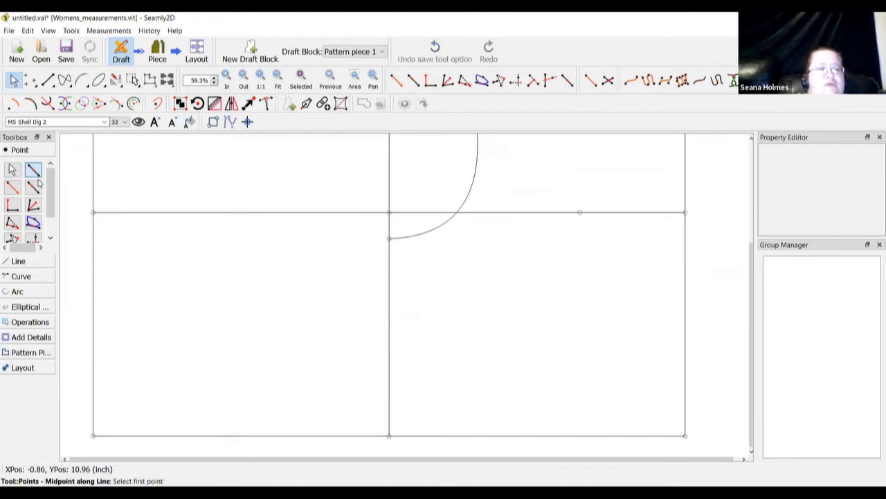
{"action": "left_click", "coordinate": [685, 435]}
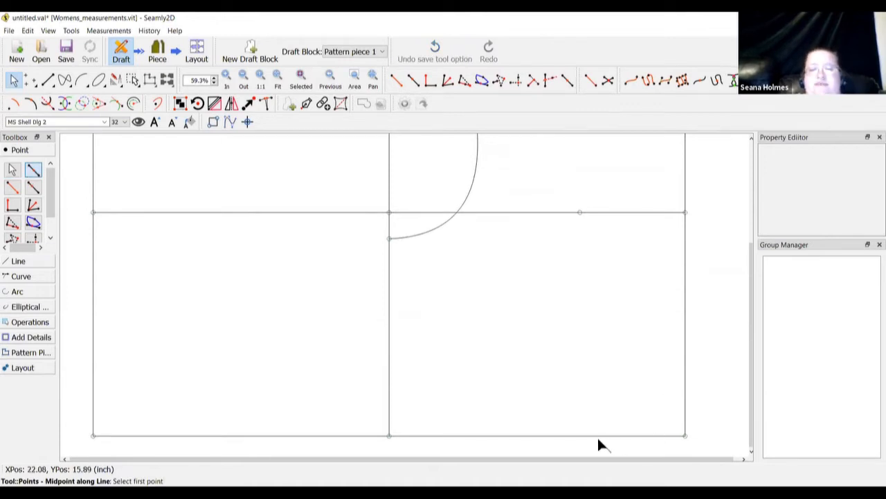
{"action": "left_click", "coordinate": [389, 435]}
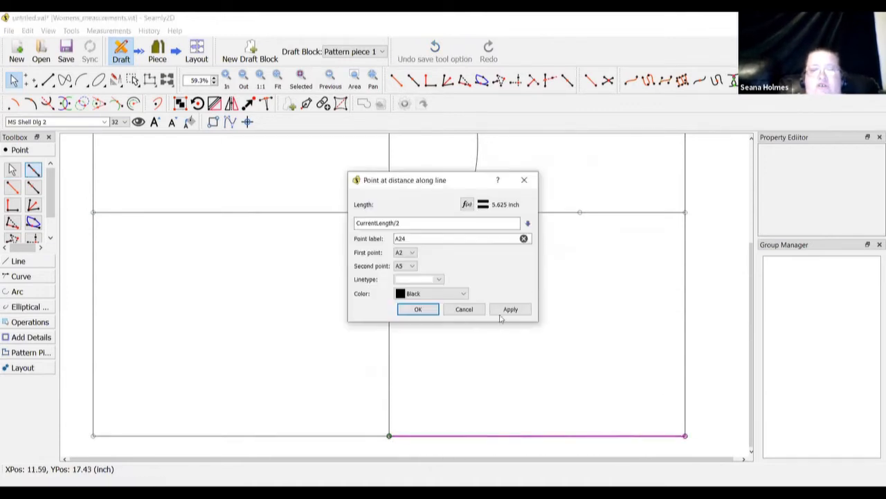
{"action": "key", "text": "Escape"}
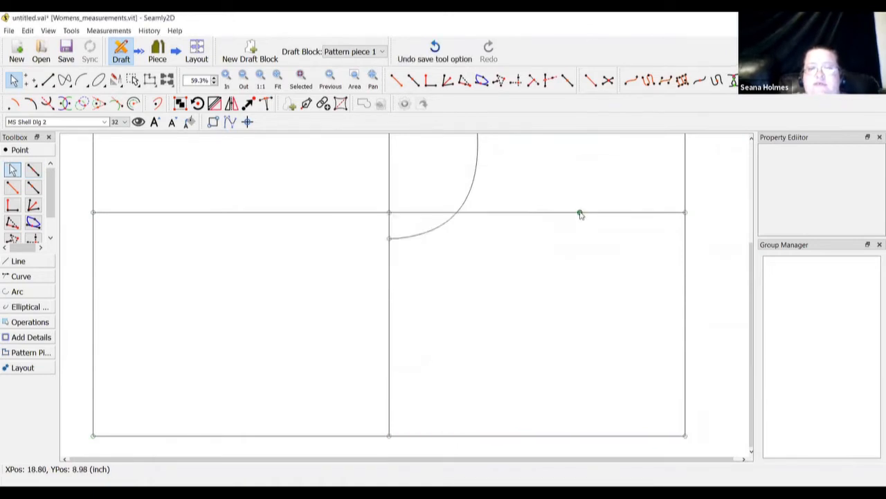
{"action": "mouse_move", "coordinate": [580, 214]}
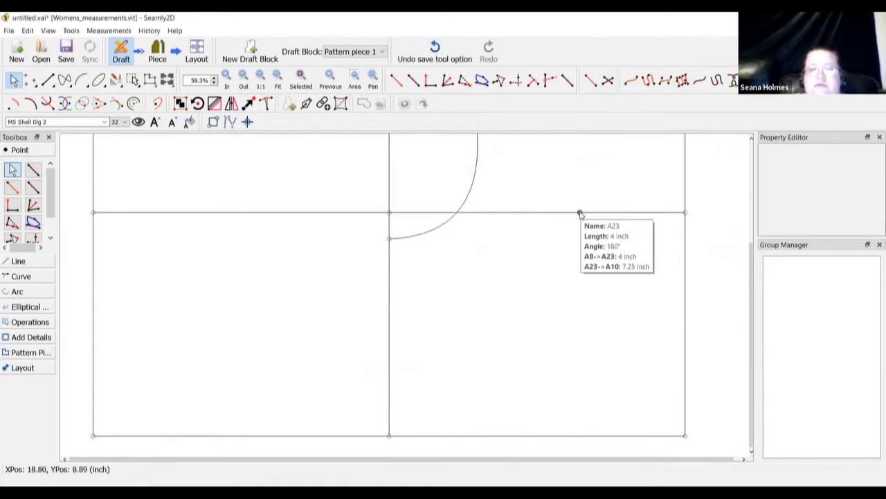
{"action": "left_click", "coordinate": [33, 187]}
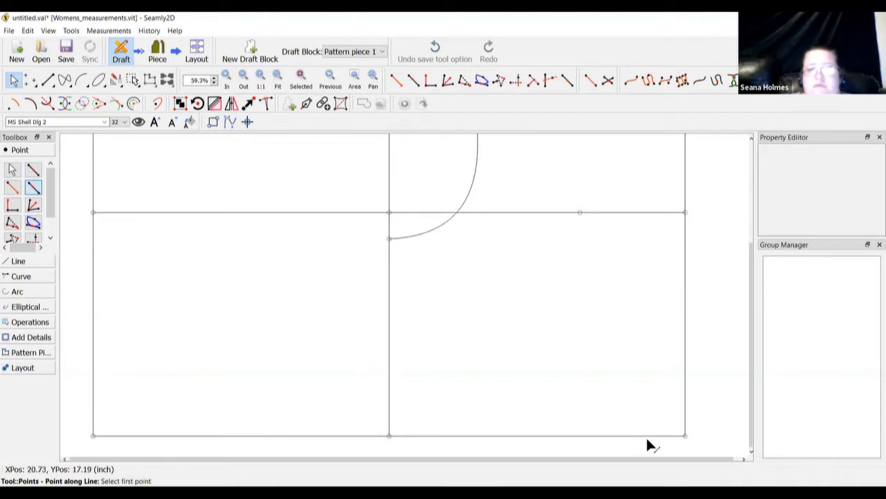
{"action": "left_click", "coordinate": [686, 435]}
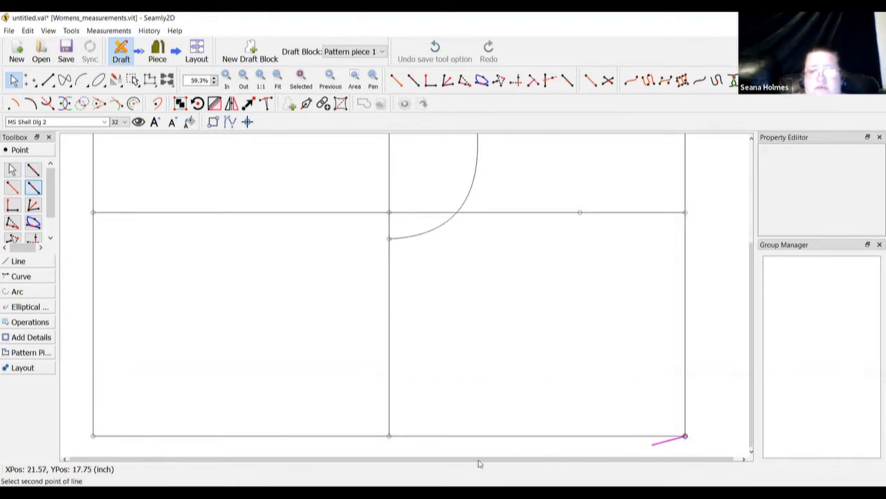
{"action": "left_click", "coordinate": [389, 436]}
Set the length to Line_A8_A23 (4 inch) and create point A24
{"action": "left_click", "coordinate": [466, 205]}
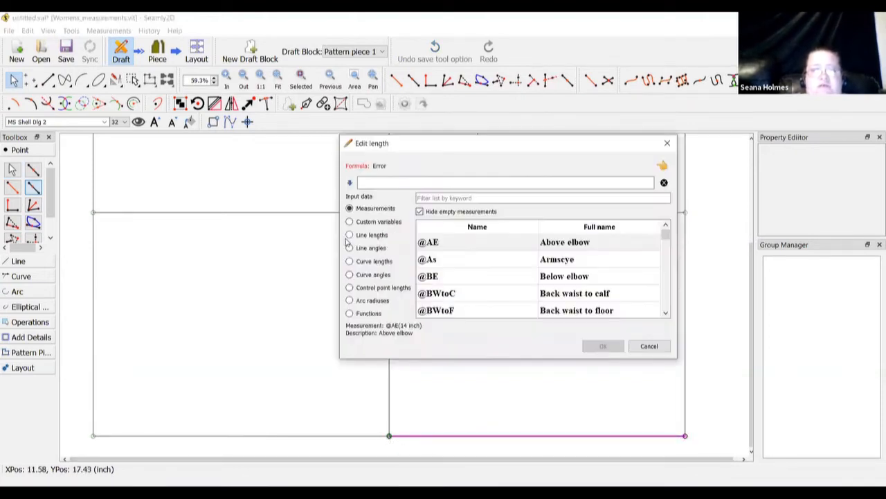
{"action": "left_click", "coordinate": [350, 236]}
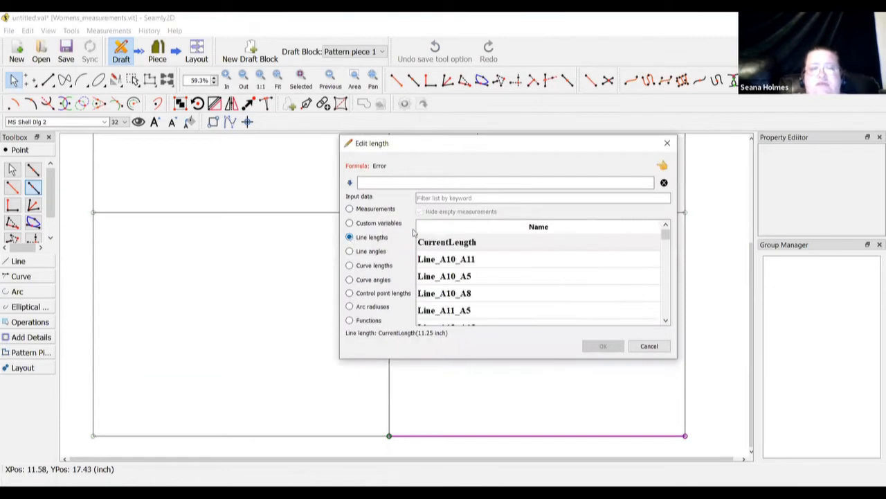
{"action": "left_click", "coordinate": [473, 198]}
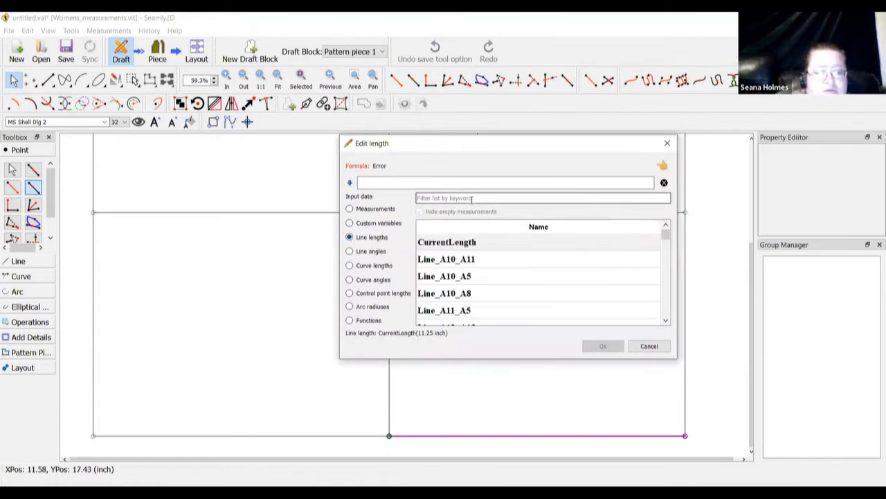
{"action": "type", "text": "a2"}
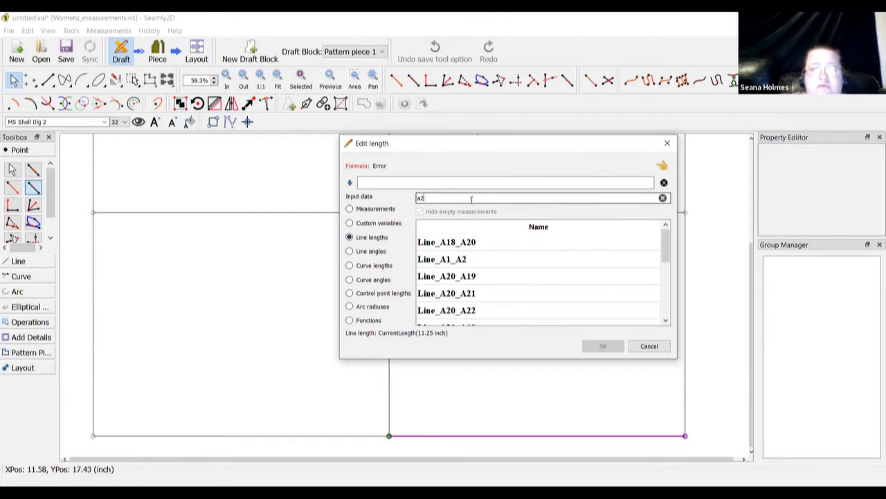
{"action": "type", "text": "3"}
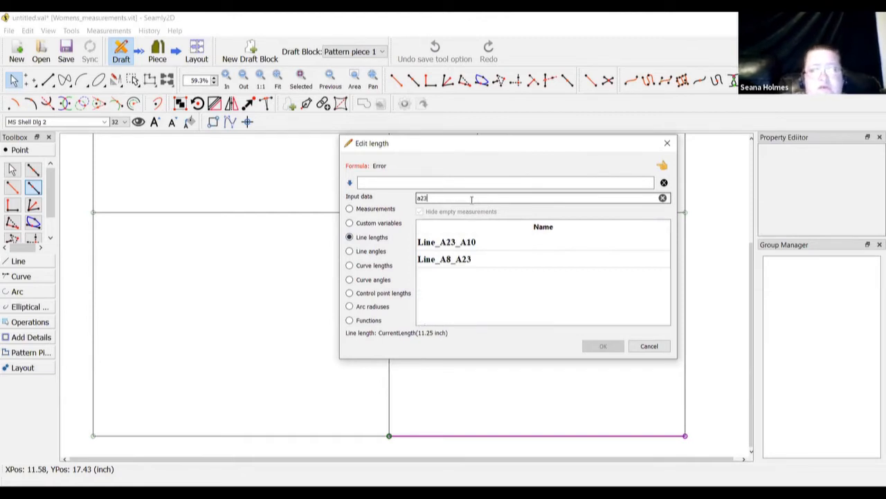
{"action": "left_click", "coordinate": [475, 261]}
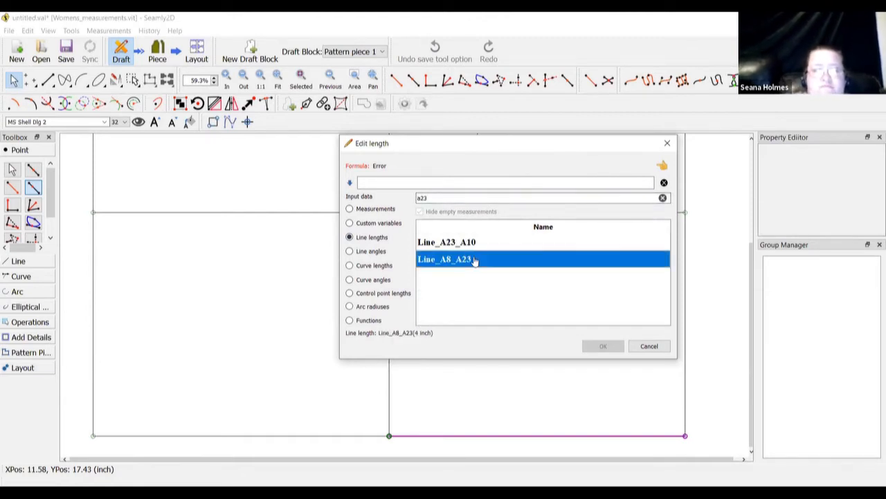
{"action": "double_click", "coordinate": [475, 261]}
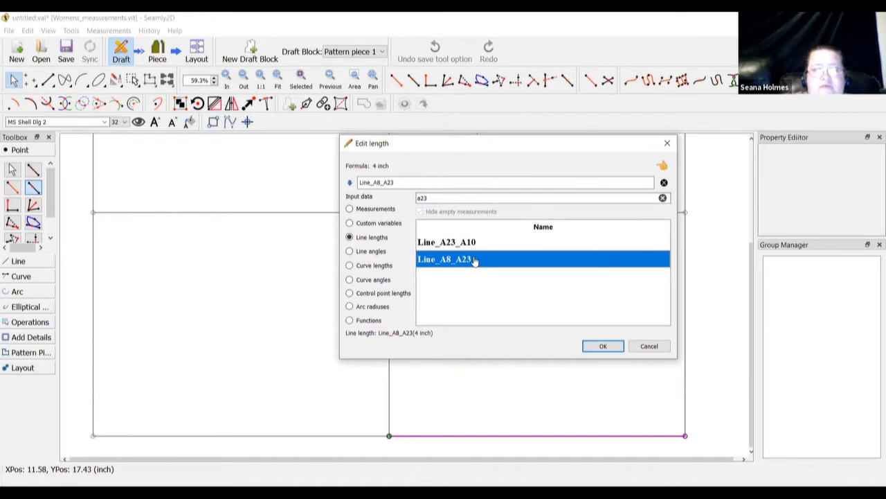
{"action": "left_click", "coordinate": [602, 345]}
{"action": "left_click", "coordinate": [429, 313]}
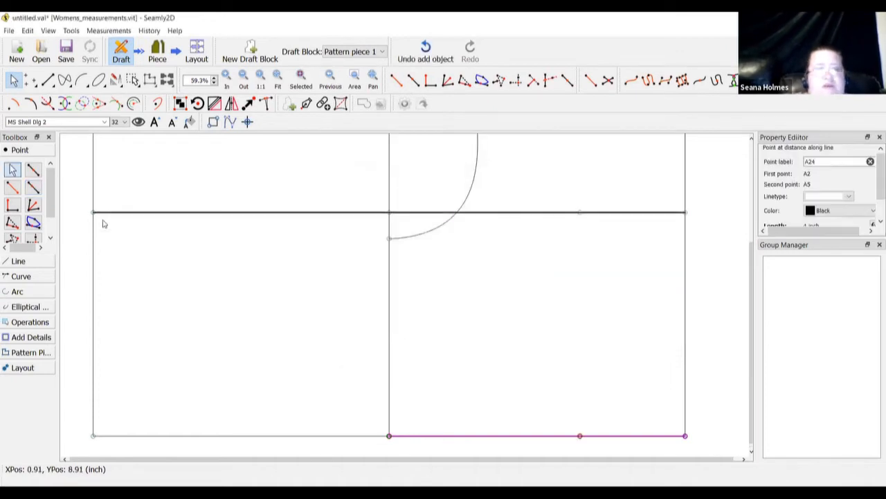
{"action": "left_click", "coordinate": [22, 264]}
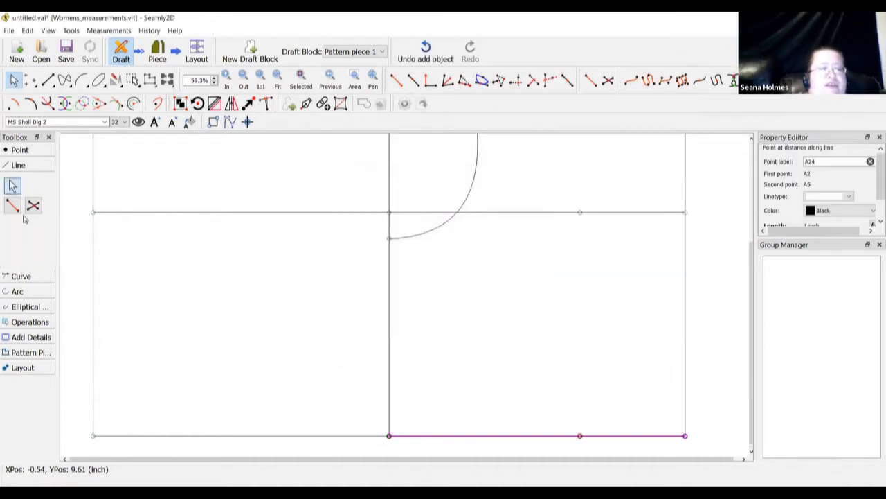
Draw the vertical line from A23 down to A24 and fit the whole pattern in view
{"action": "left_click", "coordinate": [13, 206]}
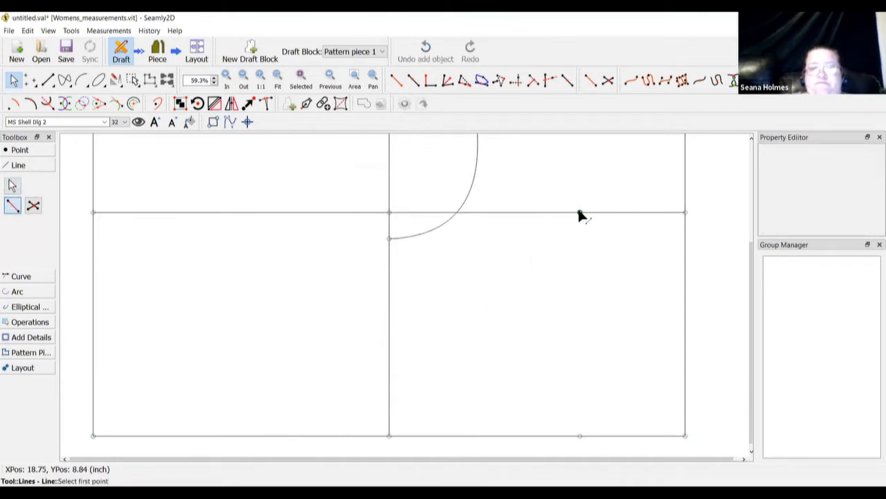
{"action": "left_click", "coordinate": [579, 213]}
{"action": "left_click", "coordinate": [579, 434]}
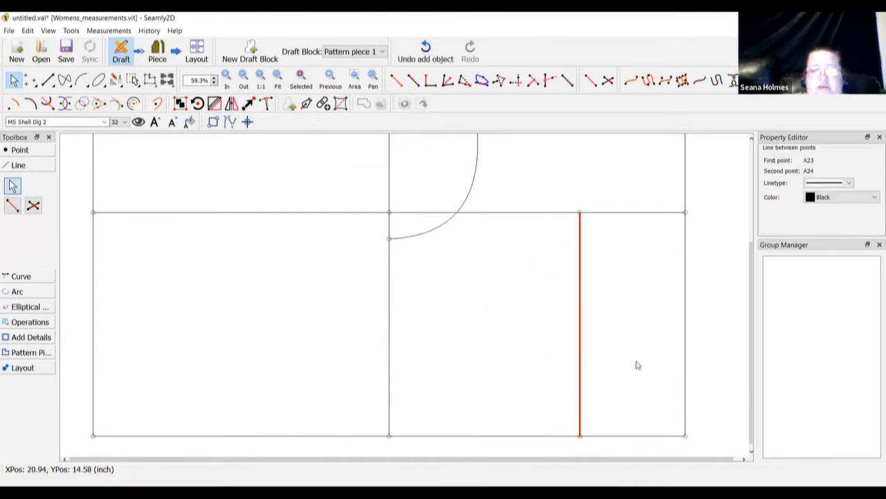
{"action": "scroll", "coordinate": [636, 365], "scroll_direction": "up", "scroll_amount": 5}
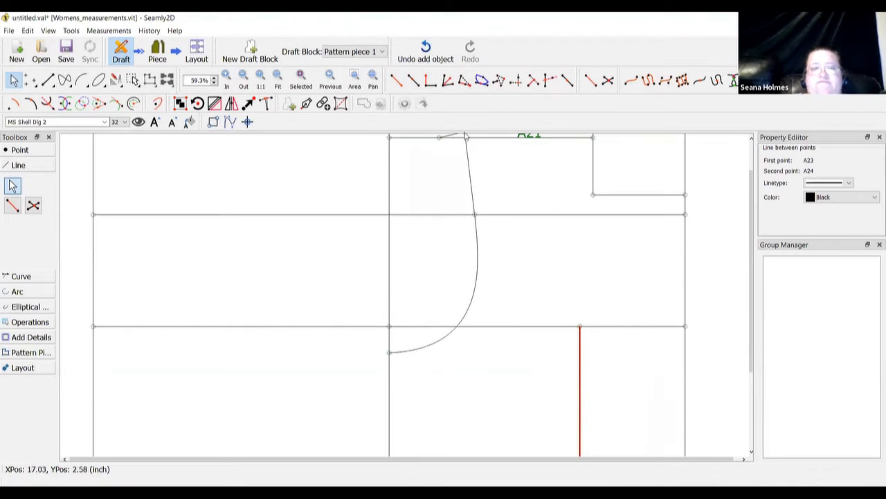
{"action": "left_click", "coordinate": [278, 78]}
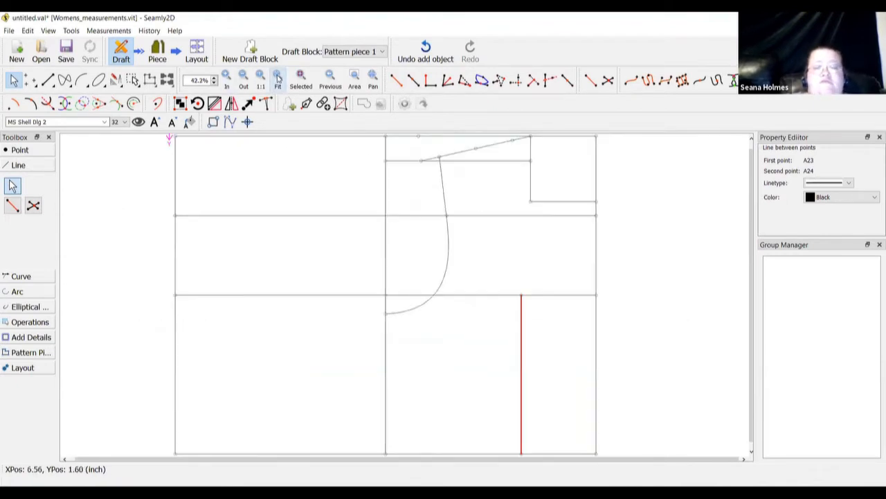
{"action": "left_click", "coordinate": [18, 151]}
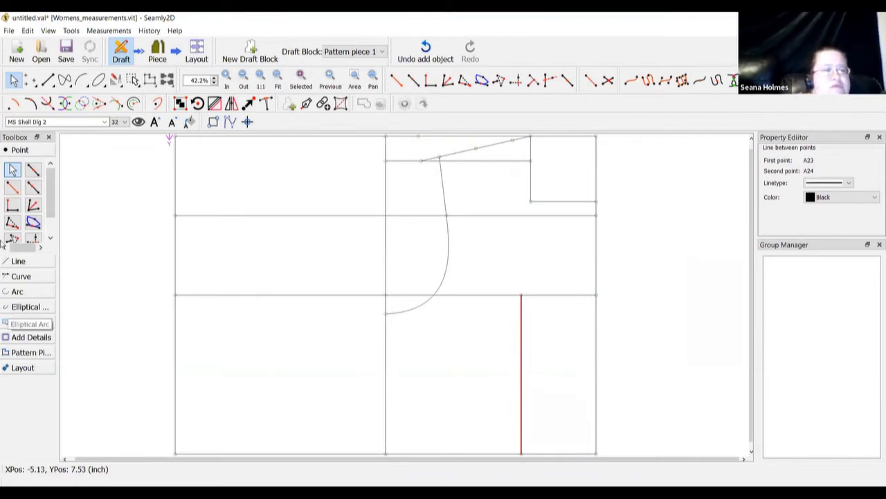
{"action": "left_click", "coordinate": [33, 222]}
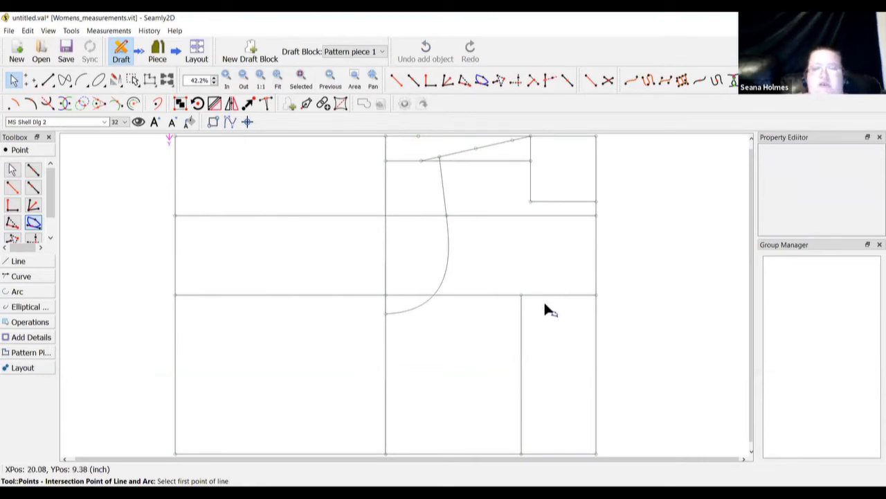
{"action": "left_click", "coordinate": [521, 294]}
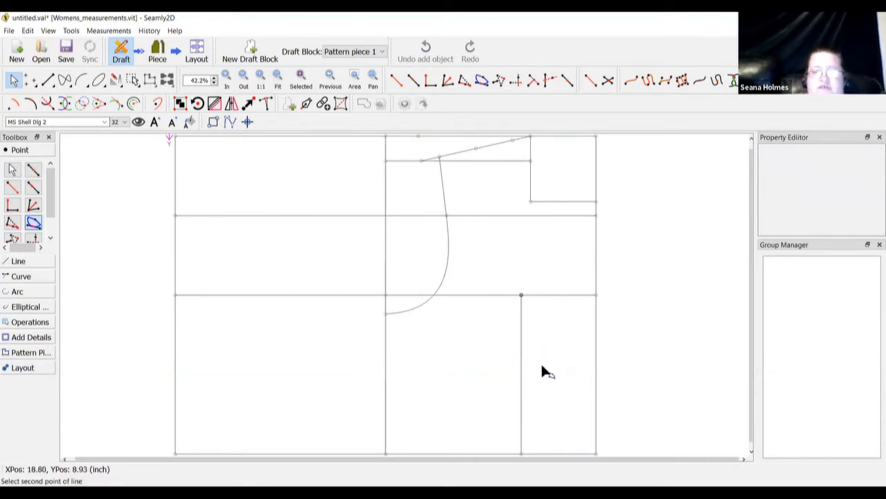
{"action": "left_click", "coordinate": [522, 453]}
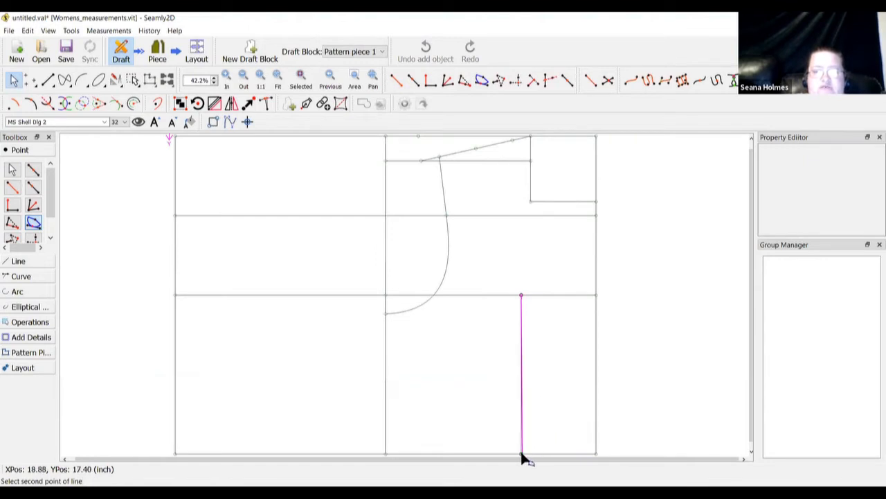
{"action": "left_click", "coordinate": [475, 149]}
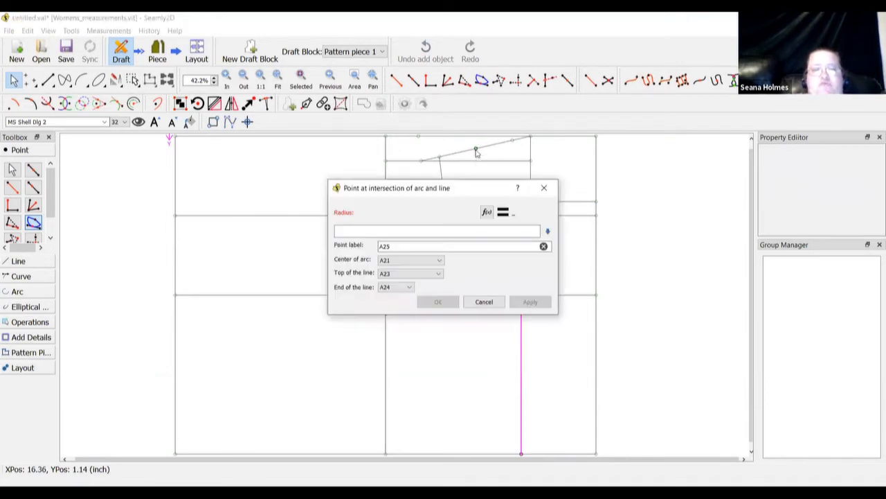
{"action": "left_click", "coordinate": [486, 213]}
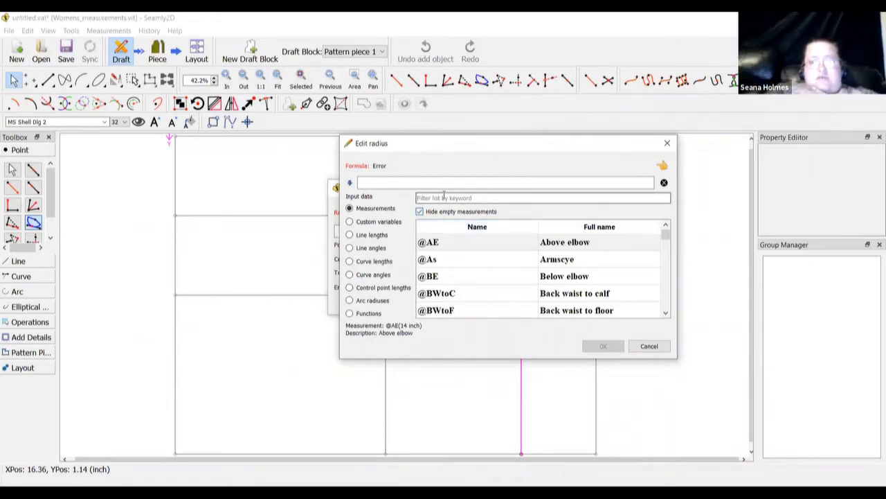
{"action": "left_click", "coordinate": [444, 197]}
{"action": "type", "text": "center shoulder"}
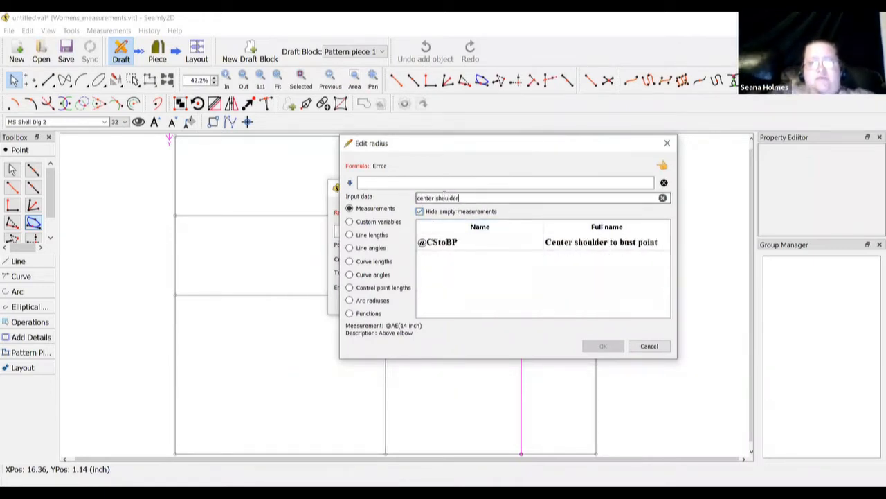
{"action": "double_click", "coordinate": [593, 248]}
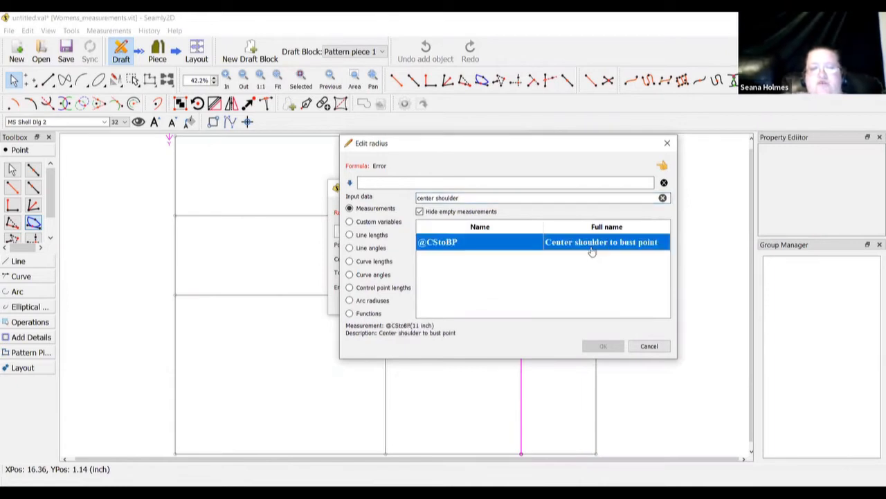
{"action": "left_click", "coordinate": [600, 346]}
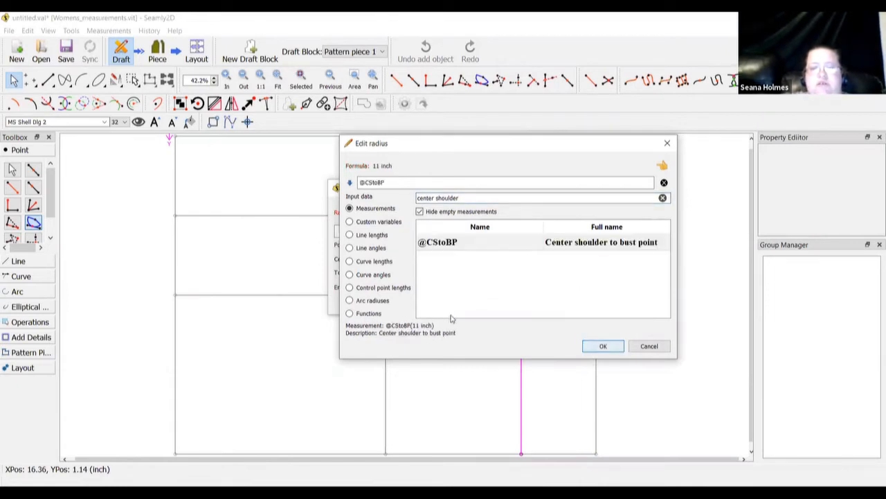
{"action": "left_click", "coordinate": [438, 303]}
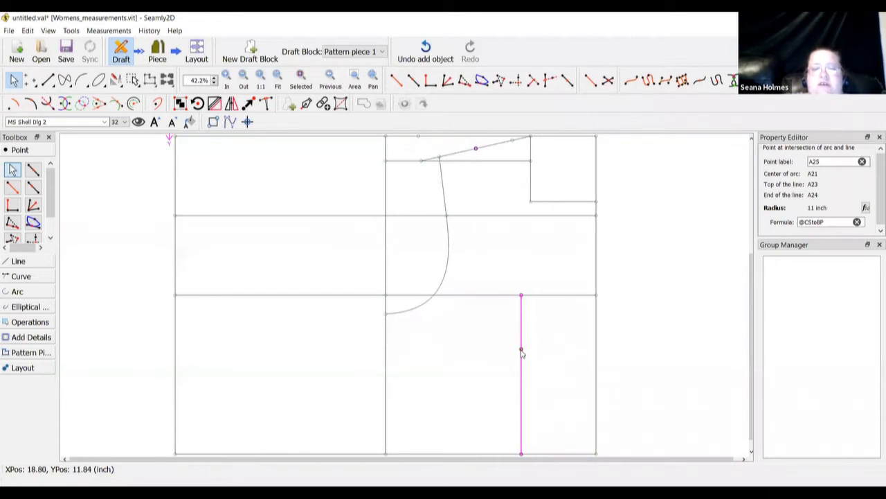
{"action": "mouse_move", "coordinate": [522, 353]}
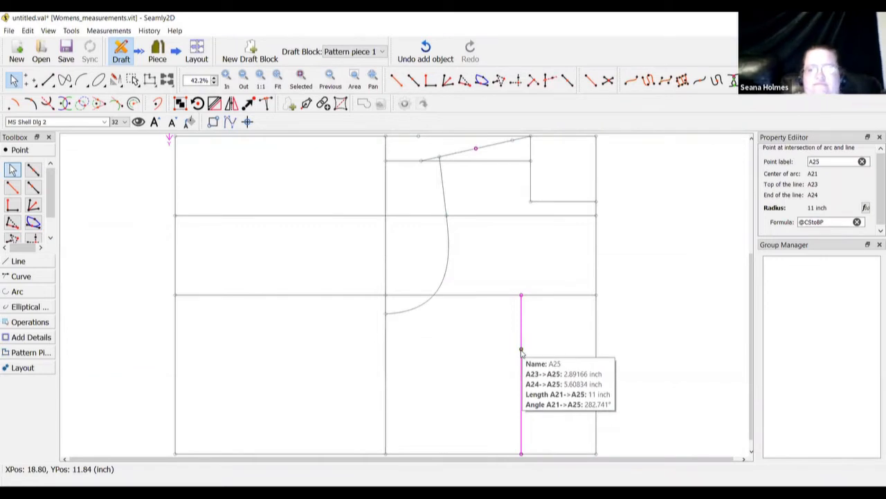
{"action": "left_click", "coordinate": [473, 351]}
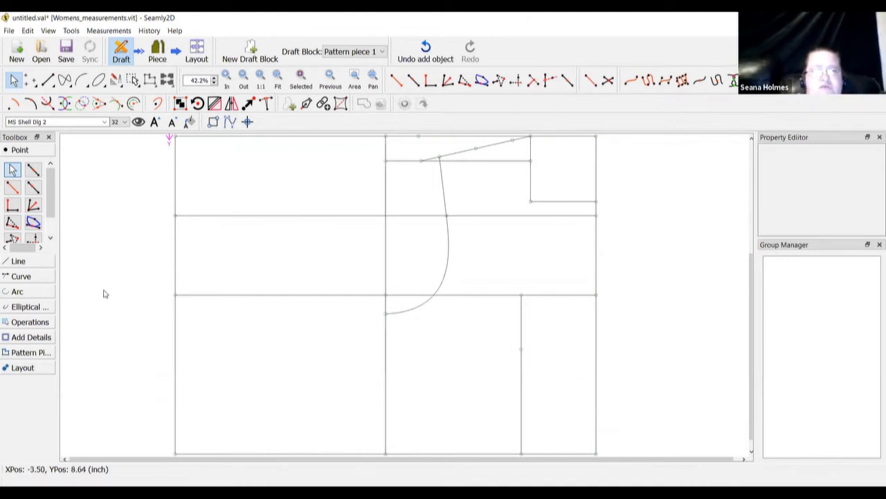
Place point A26 1 inch along the line from A25 toward A24
{"action": "scroll", "coordinate": [95, 286], "scroll_direction": "down", "scroll_amount": 1}
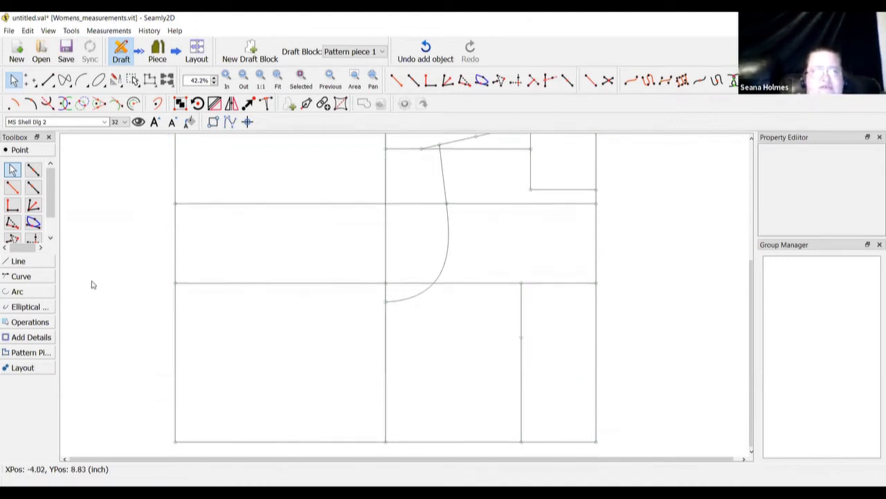
{"action": "left_click", "coordinate": [33, 171]}
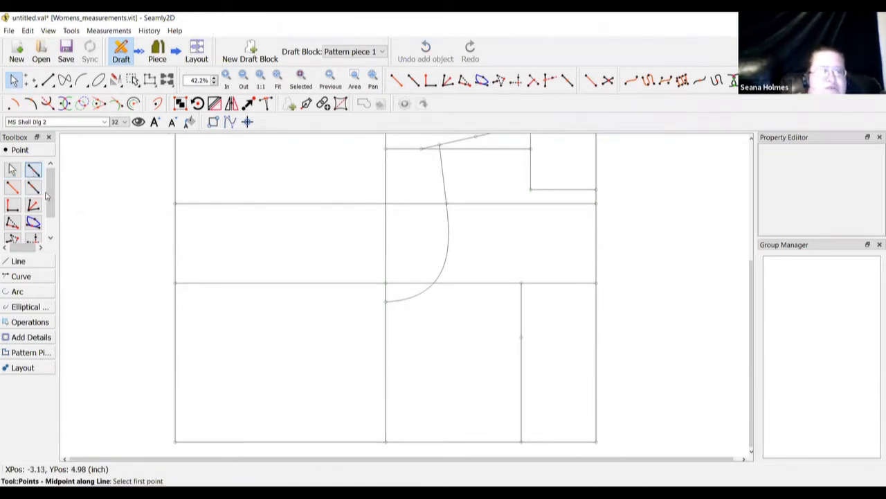
{"action": "left_click", "coordinate": [33, 188]}
{"action": "left_click", "coordinate": [520, 338]}
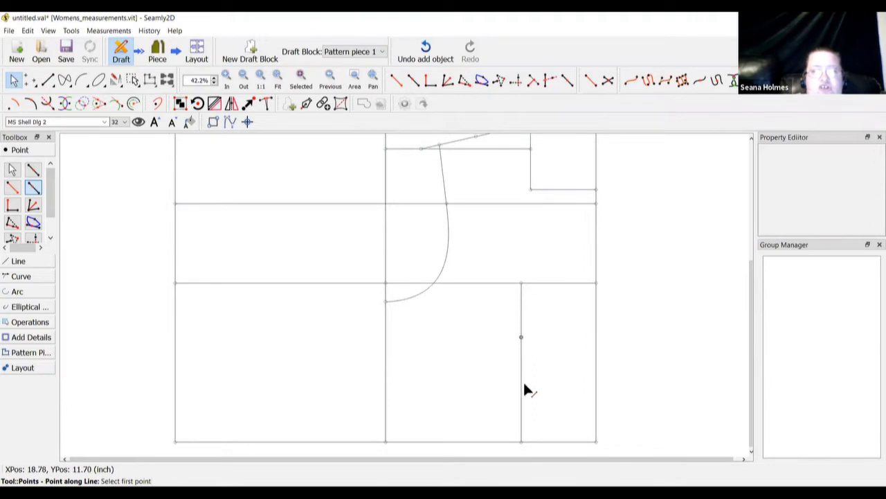
{"action": "left_click", "coordinate": [522, 442]}
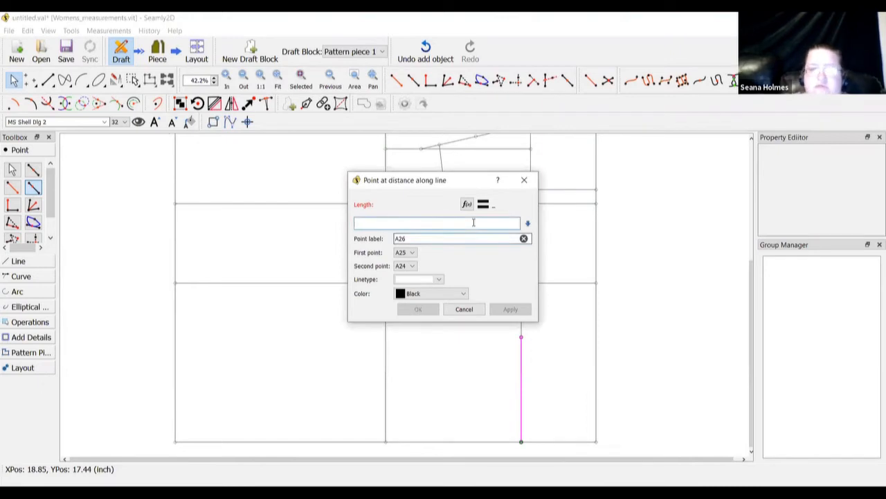
{"action": "type", "text": "1"}
{"action": "left_click", "coordinate": [414, 311]}
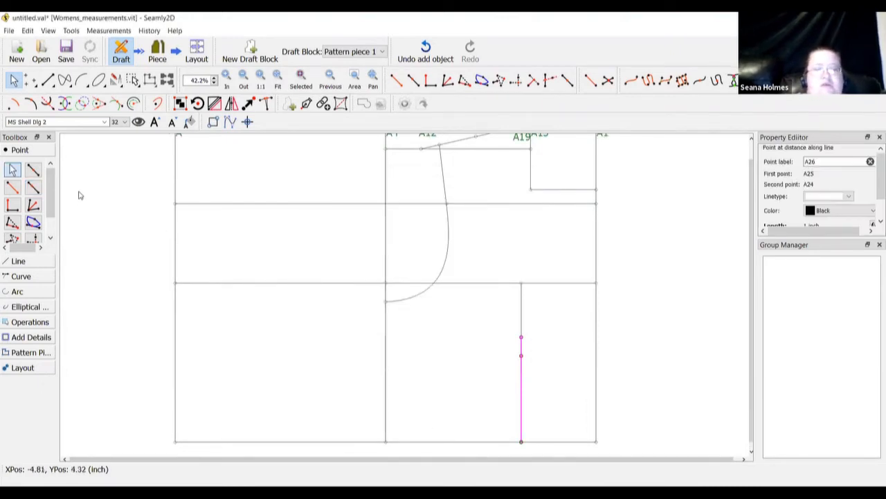
{"action": "left_click", "coordinate": [12, 205]}
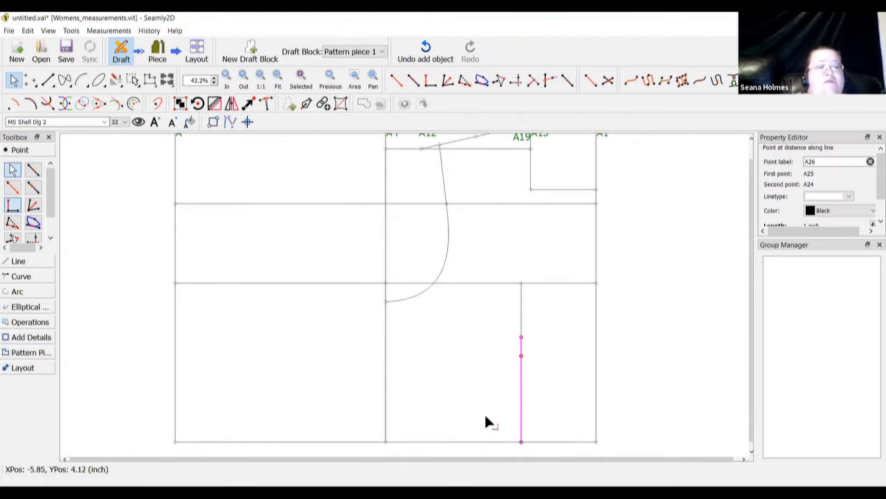
Create A27 1 inch out from A25, perpendicular to the A25–A23 line
{"action": "left_click", "coordinate": [520, 337]}
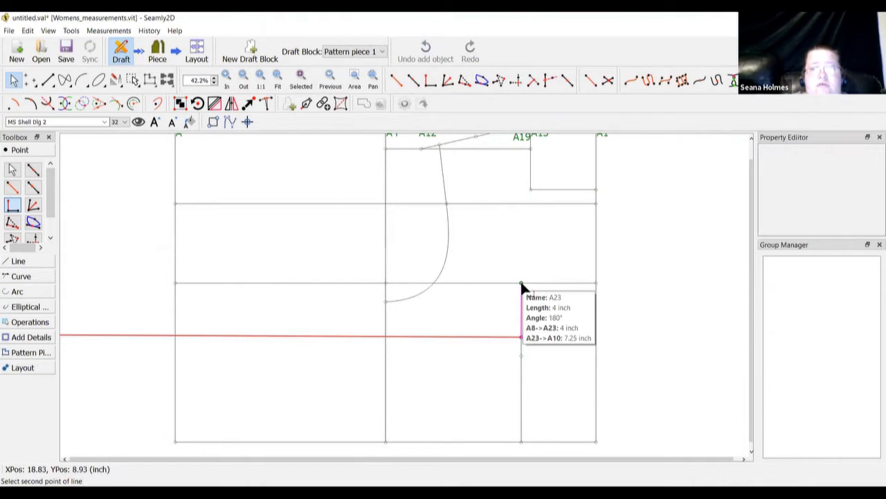
{"action": "left_click", "coordinate": [521, 283]}
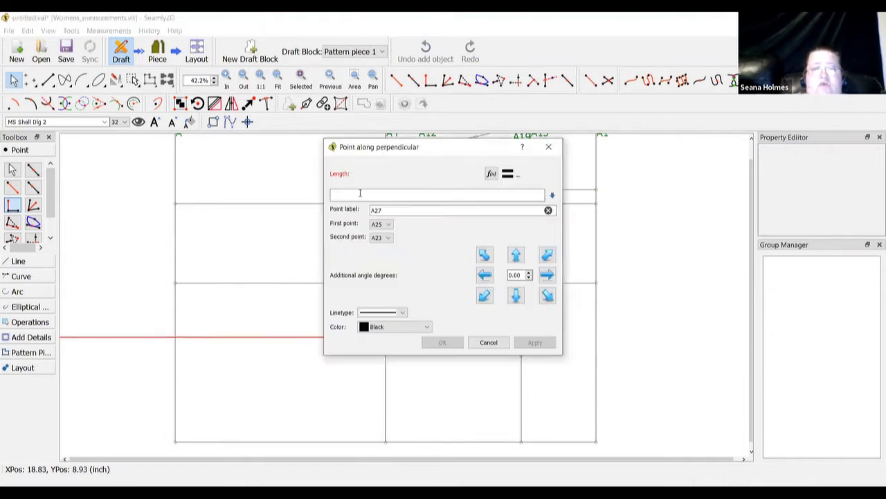
{"action": "left_click", "coordinate": [360, 194]}
{"action": "type", "text": "1"}
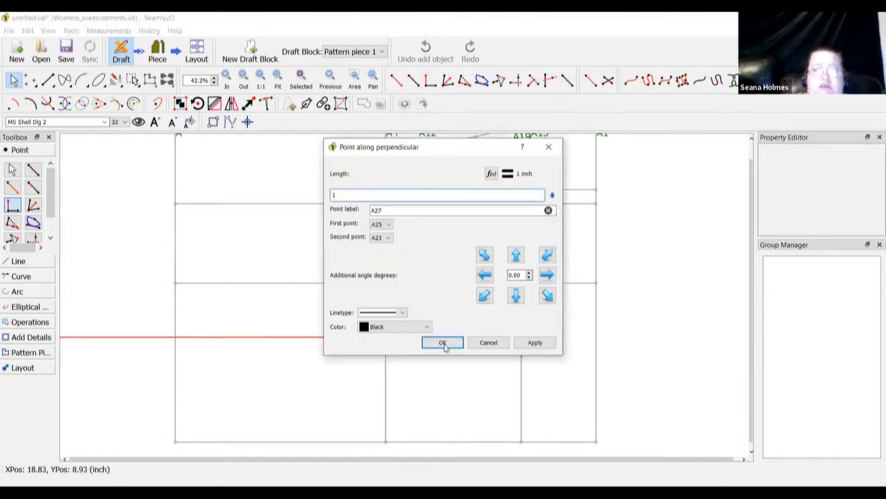
{"action": "left_click", "coordinate": [442, 342]}
{"action": "left_click", "coordinate": [457, 360]}
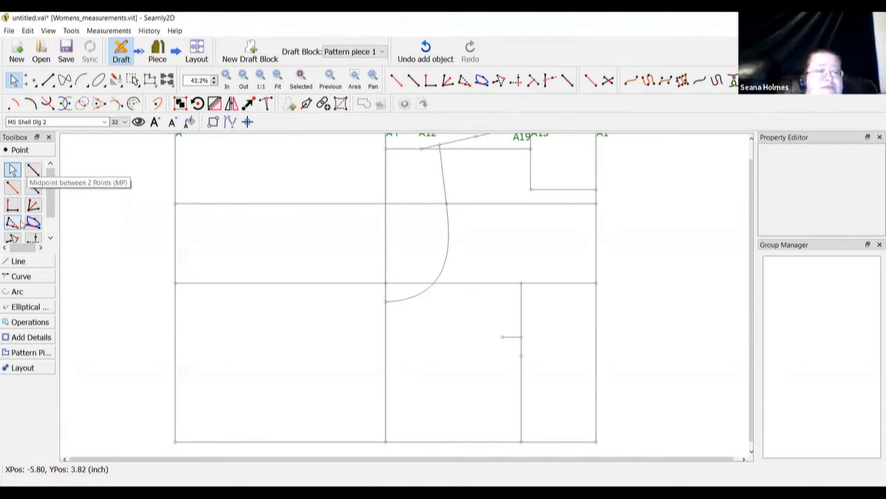
Draw a line from A22 on the armhole curve down to A27
{"action": "left_click", "coordinate": [26, 266]}
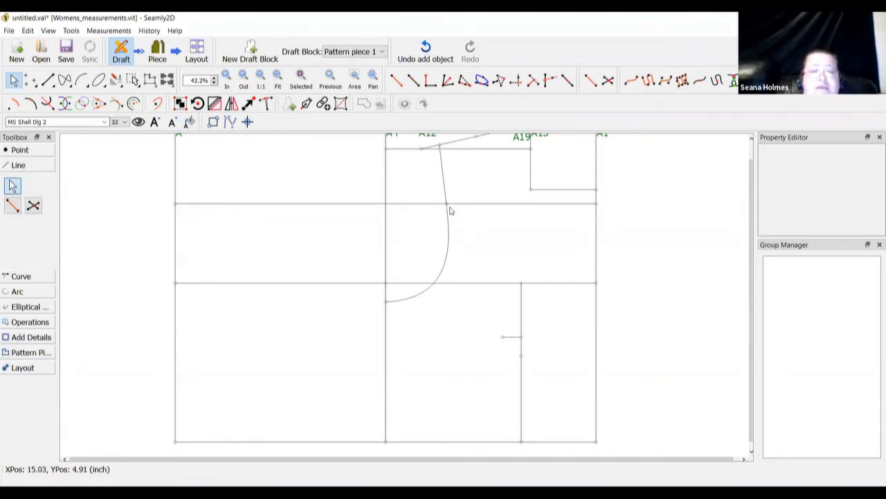
{"action": "left_click", "coordinate": [446, 203]}
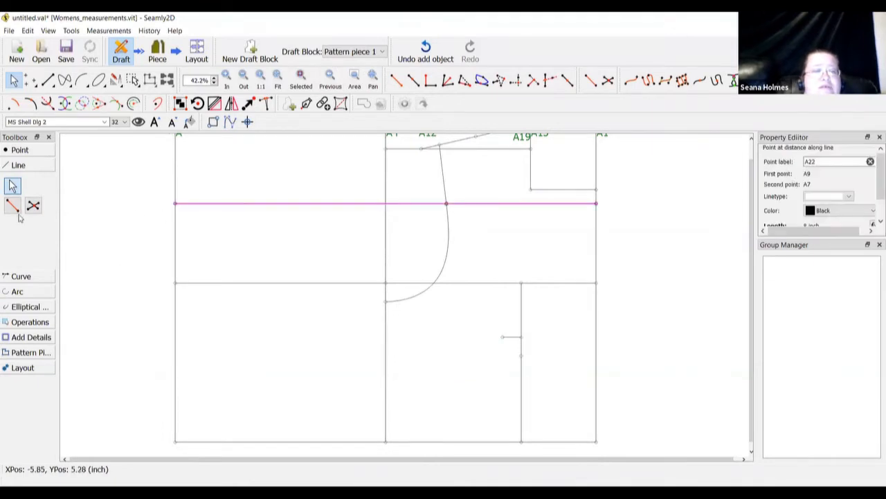
{"action": "left_click", "coordinate": [12, 205]}
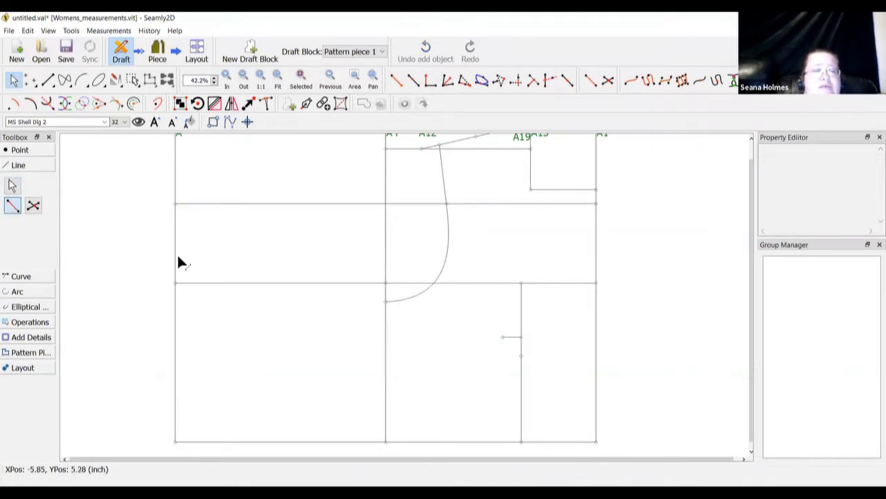
{"action": "left_click", "coordinate": [447, 204]}
{"action": "left_click", "coordinate": [503, 337]}
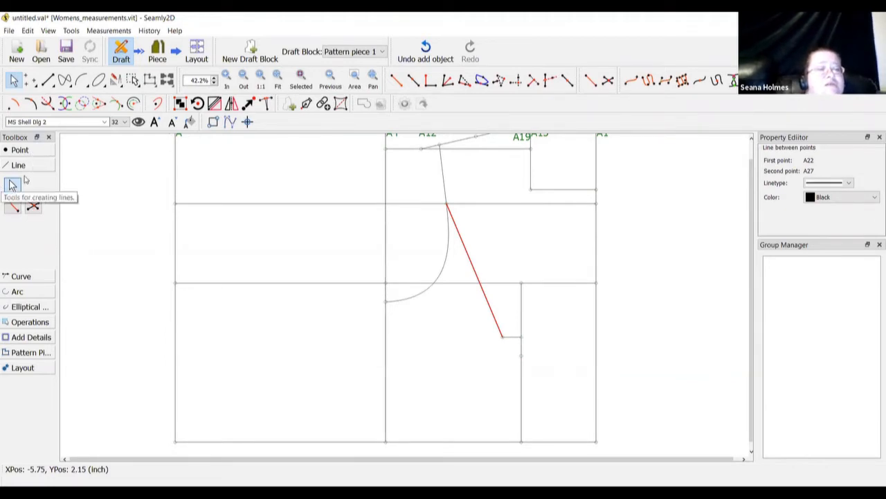
{"action": "left_click", "coordinate": [21, 276]}
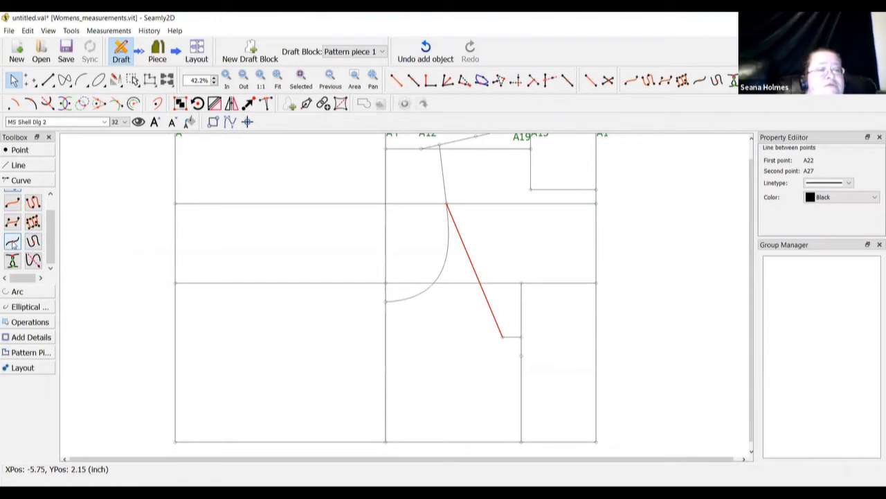
Start a point along curve Spl_A11_A22 and enter the curve's length in the formula
{"action": "left_click", "coordinate": [12, 242]}
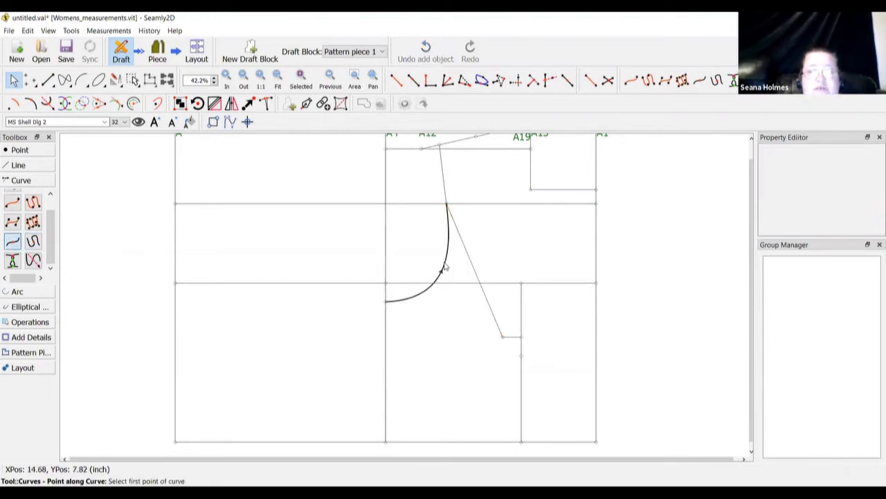
{"action": "left_click", "coordinate": [467, 236]}
{"action": "left_click", "coordinate": [468, 226]}
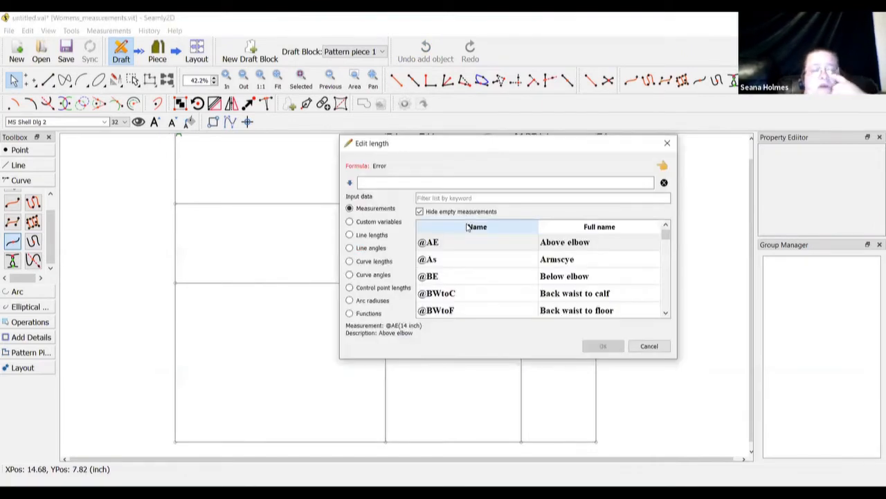
{"action": "left_click", "coordinate": [350, 261]}
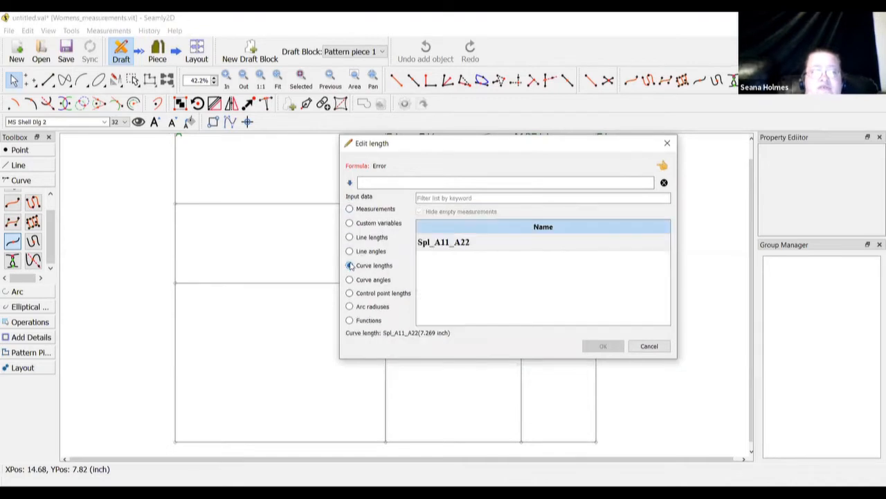
{"action": "left_click", "coordinate": [454, 242]}
{"action": "double_click", "coordinate": [453, 243]}
{"action": "left_click", "coordinate": [441, 181]}
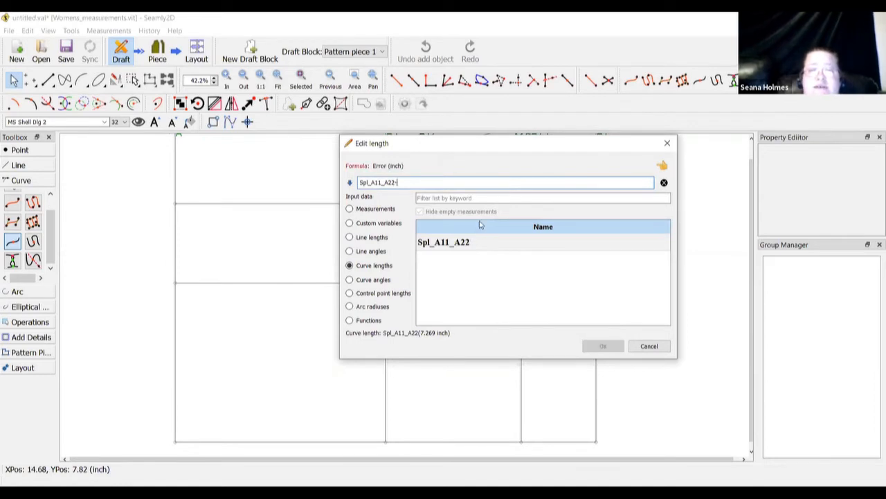
{"action": "left_click", "coordinate": [350, 209]}
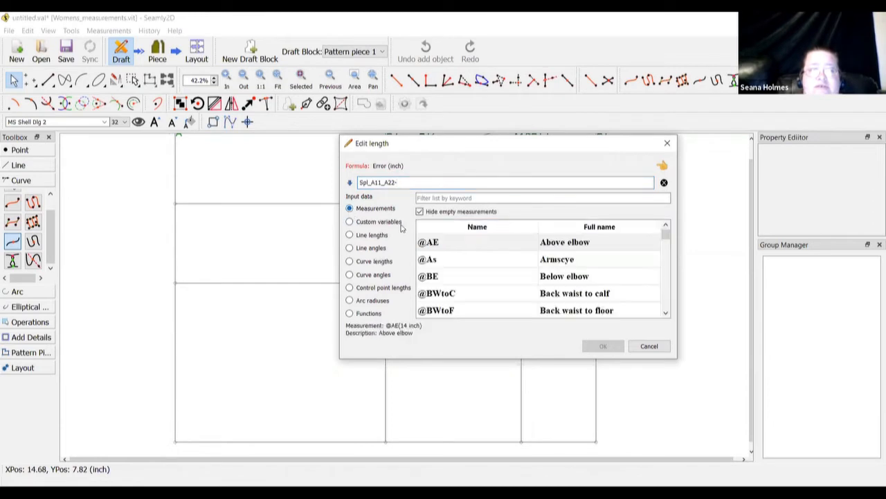
{"action": "left_click", "coordinate": [452, 198]}
{"action": "type", "text": "chest"}
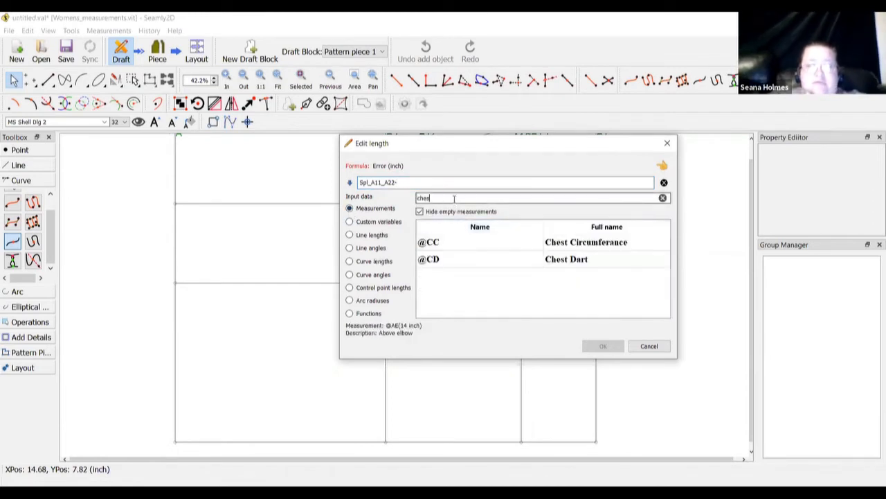
{"action": "double_click", "coordinate": [586, 263]}
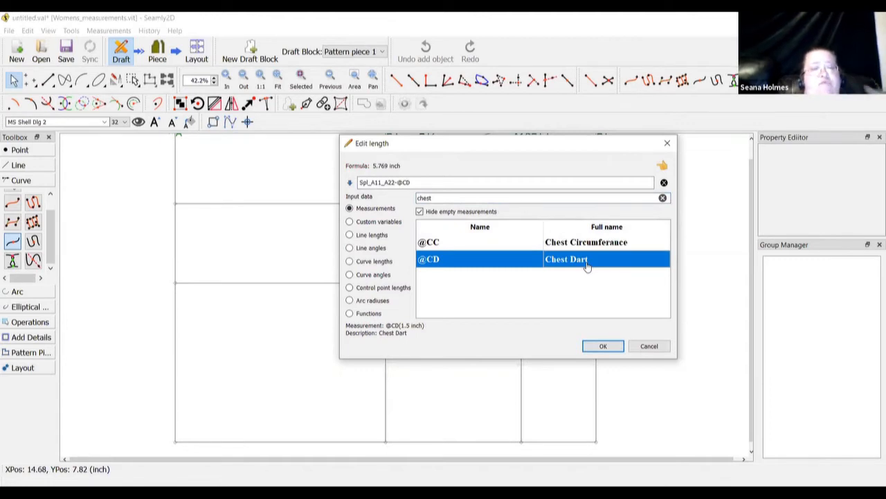
{"action": "left_click", "coordinate": [591, 348]}
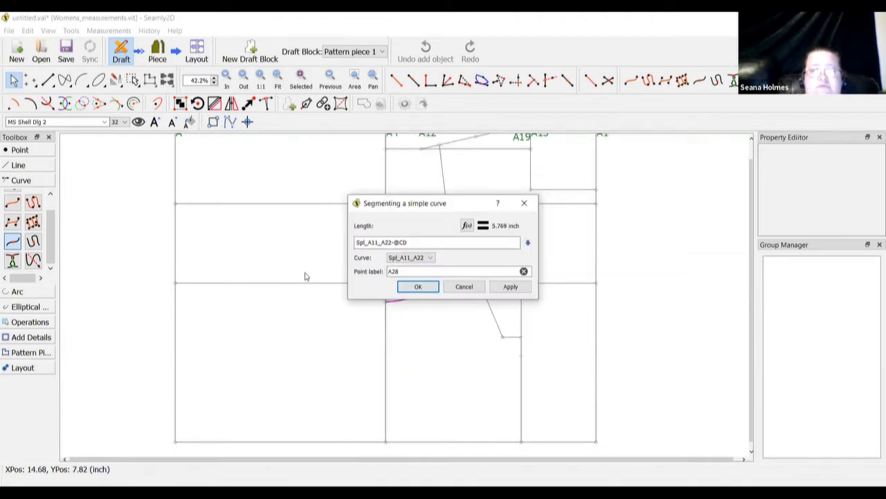
{"action": "left_click", "coordinate": [414, 286]}
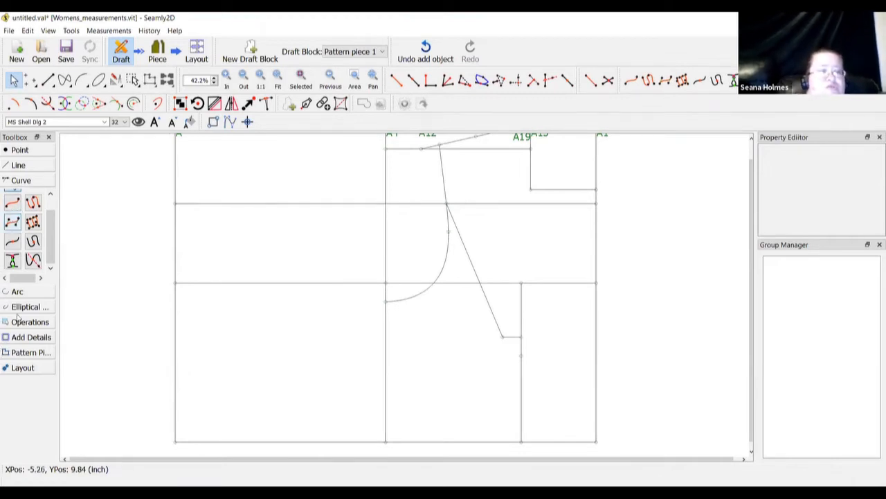
{"action": "left_click", "coordinate": [28, 165]}
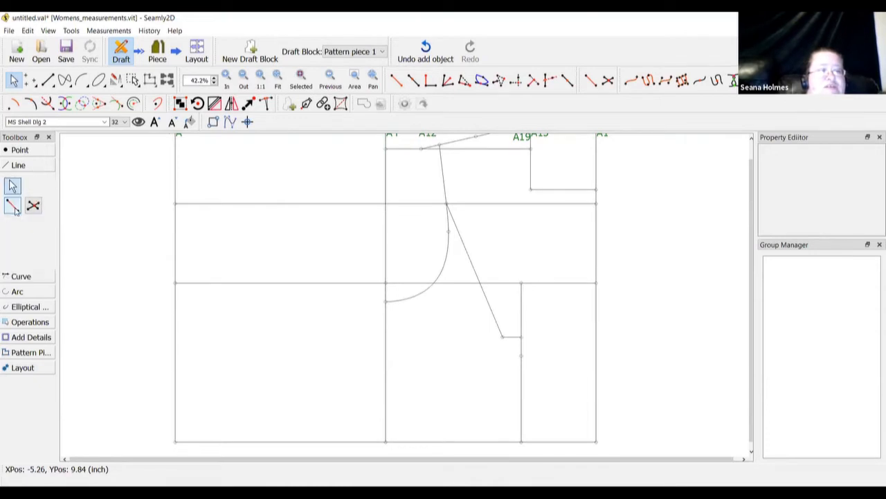
Draw a straight line from point A28 on the armhole curve to A27
{"action": "left_click", "coordinate": [13, 205]}
{"action": "left_click", "coordinate": [448, 232]}
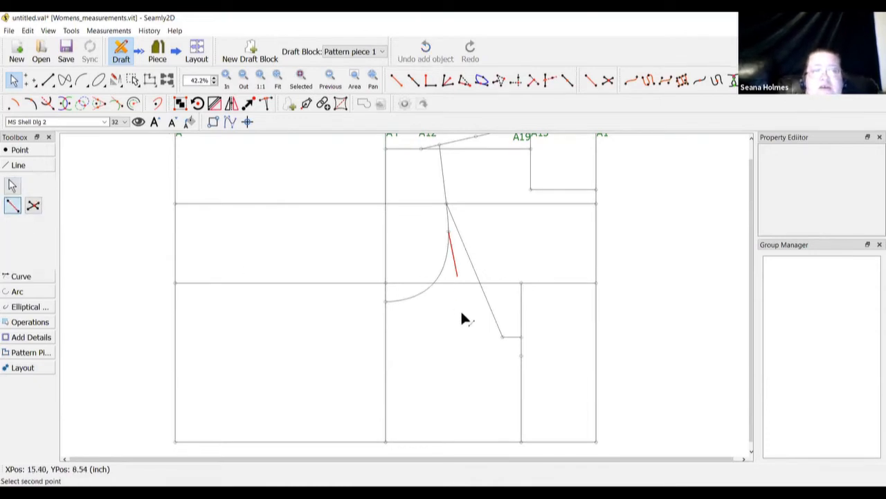
{"action": "left_click", "coordinate": [503, 337]}
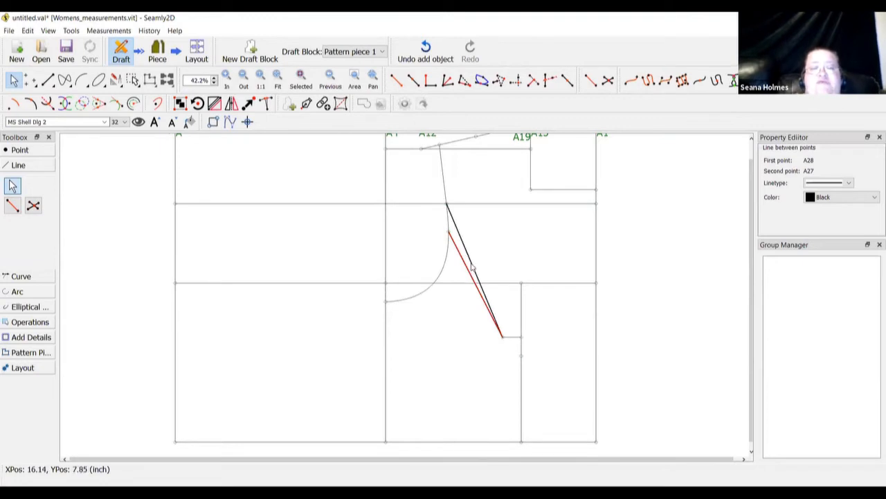
{"action": "mouse_move", "coordinate": [472, 267]}
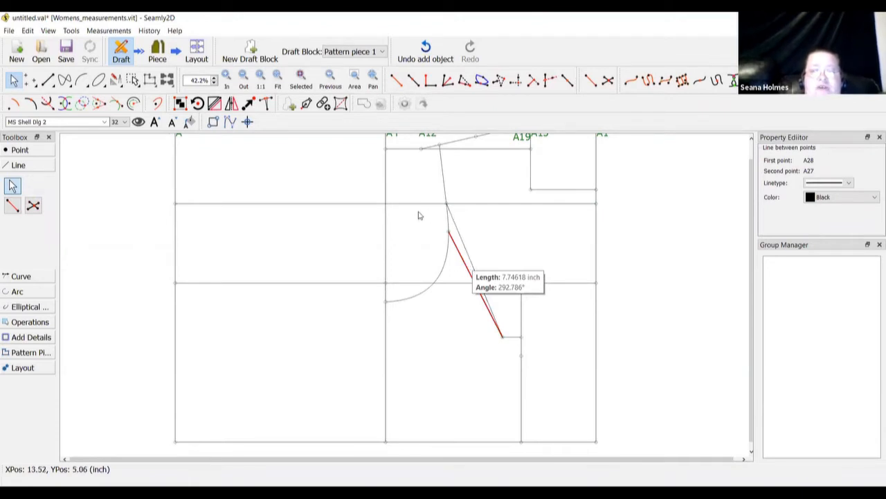
{"action": "left_click", "coordinate": [15, 150]}
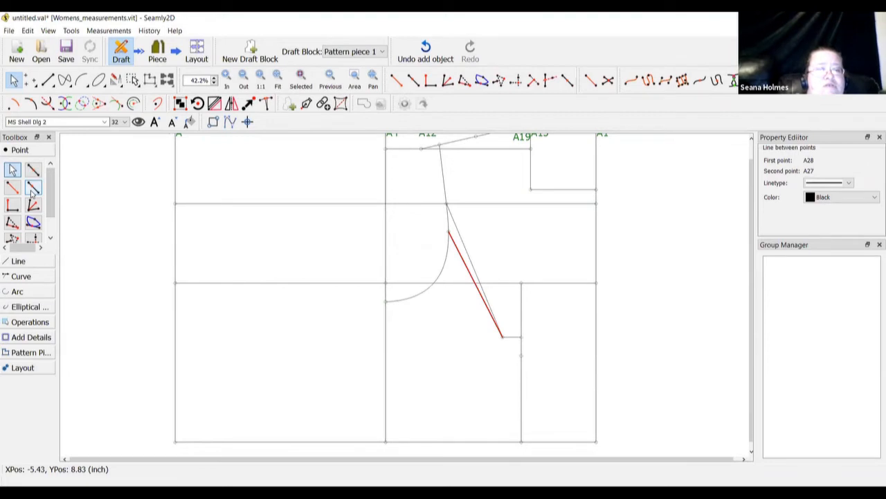
{"action": "left_click", "coordinate": [33, 188]}
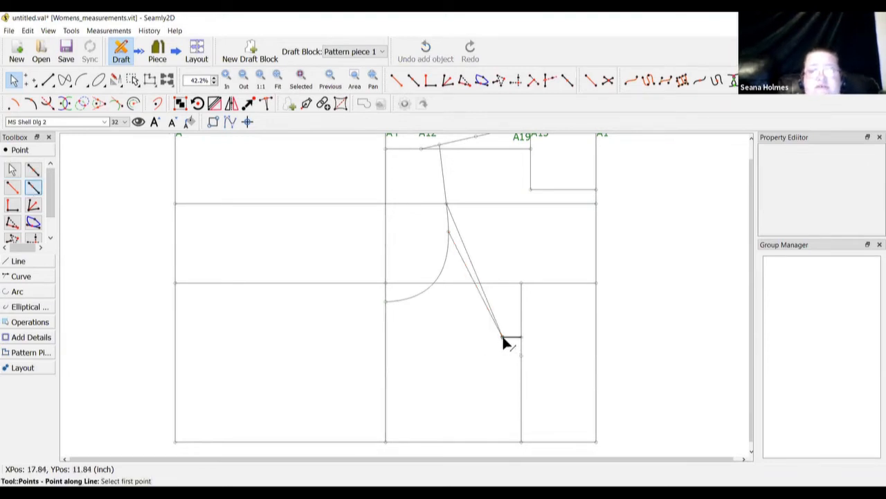
{"action": "left_click", "coordinate": [503, 339]}
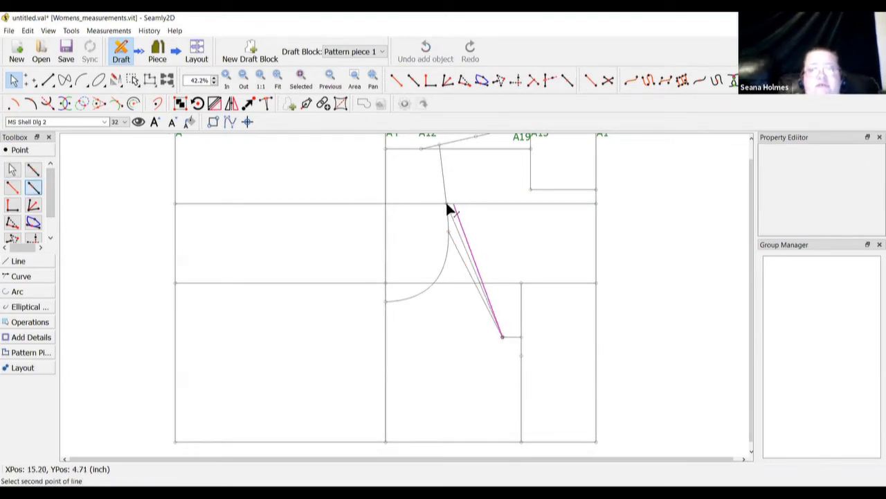
{"action": "left_click", "coordinate": [447, 204]}
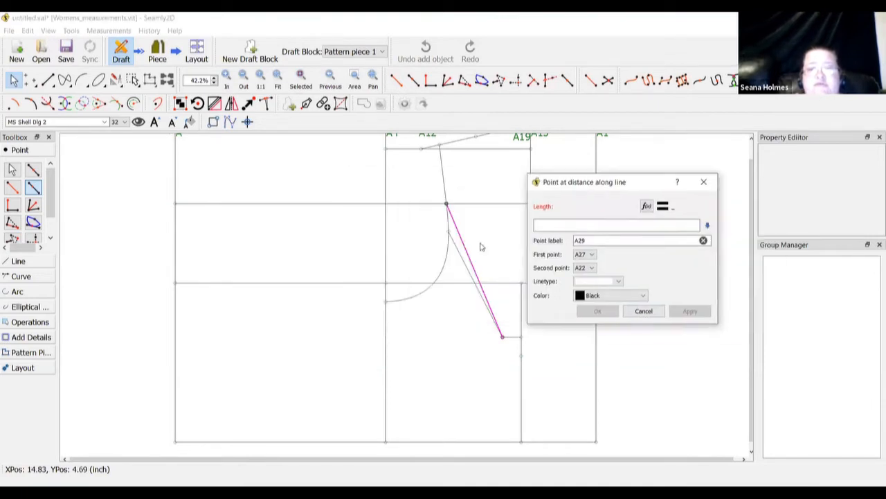
{"action": "left_click", "coordinate": [644, 311]}
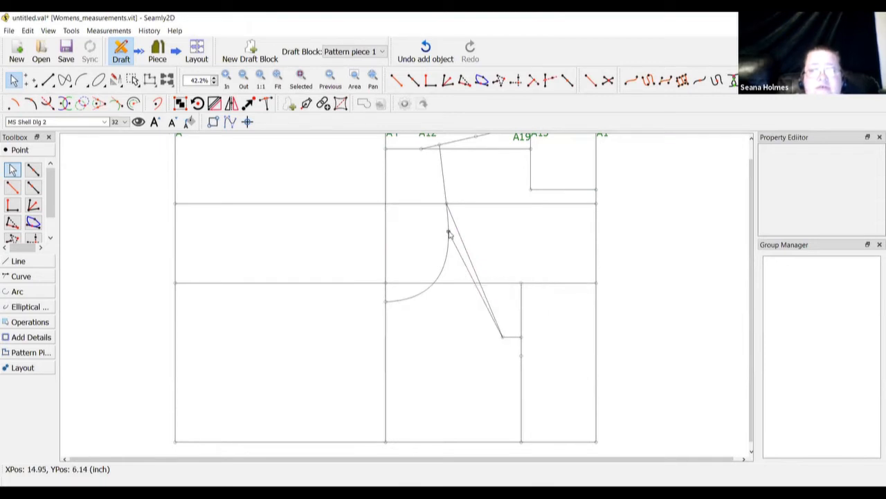
{"action": "mouse_move", "coordinate": [448, 234]}
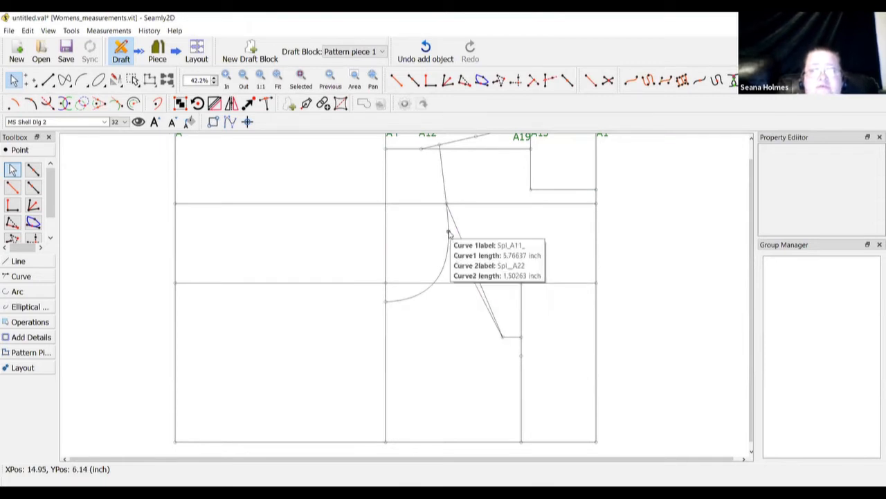
{"action": "left_click", "coordinate": [503, 340]}
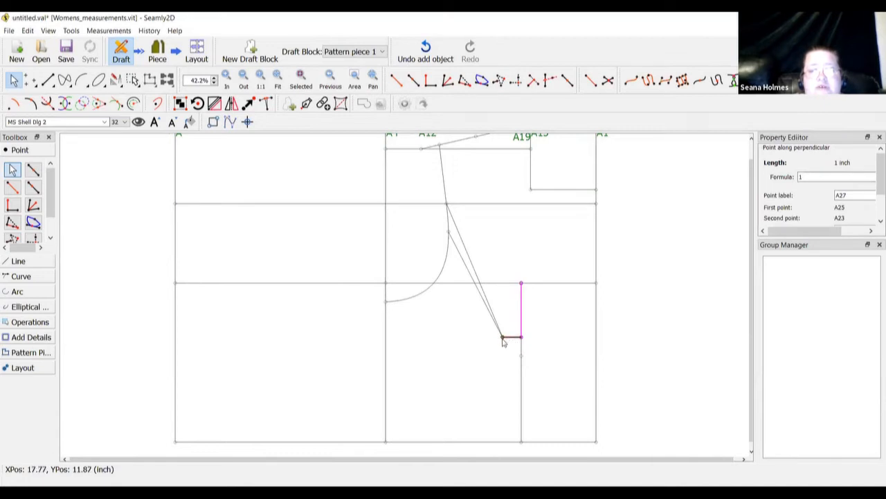
{"action": "right_click", "coordinate": [503, 342]}
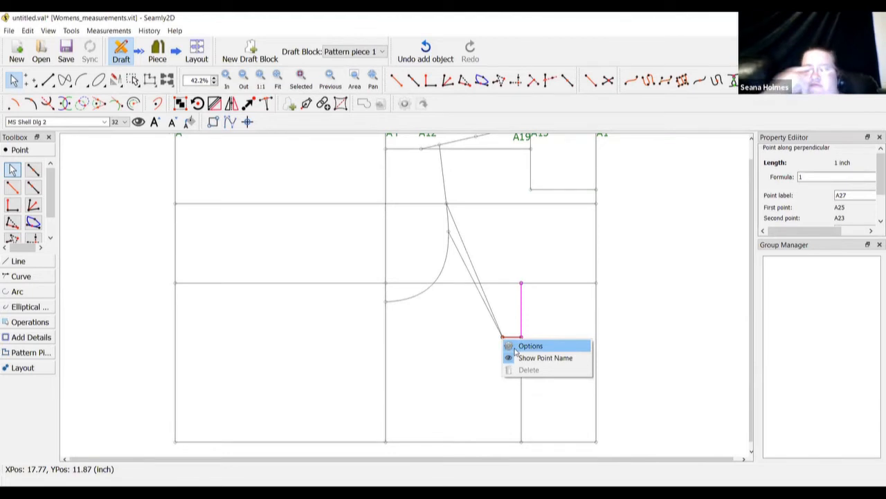
{"action": "left_click", "coordinate": [516, 347]}
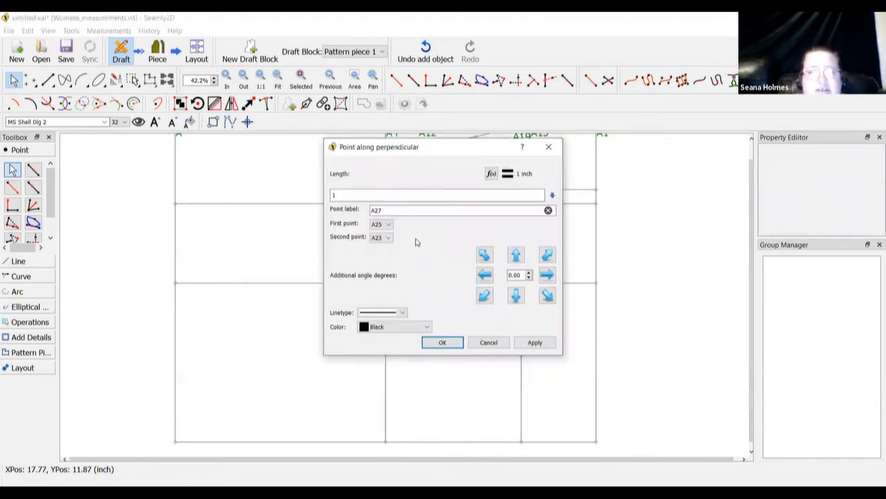
{"action": "left_click", "coordinate": [553, 151]}
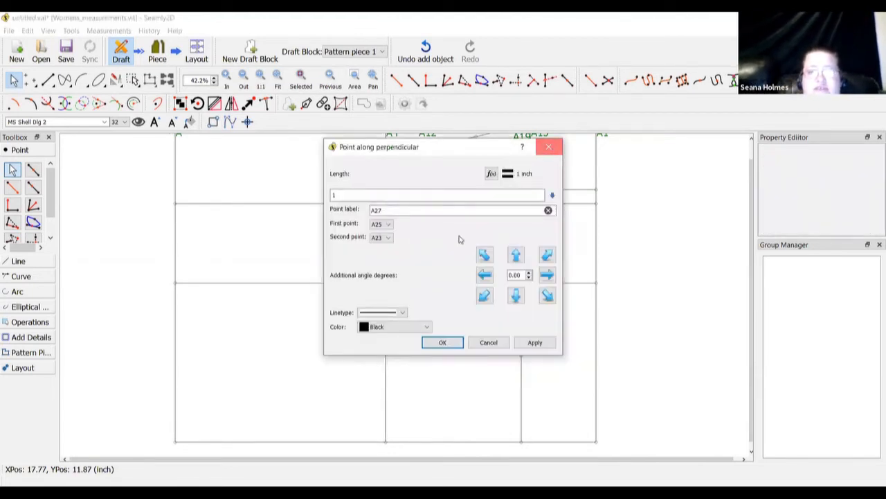
{"action": "right_click", "coordinate": [448, 235]}
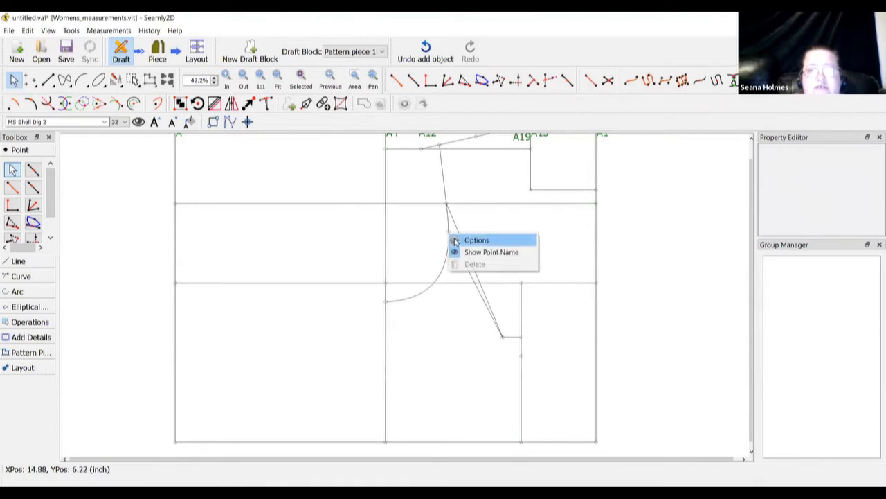
{"action": "left_click", "coordinate": [453, 241]}
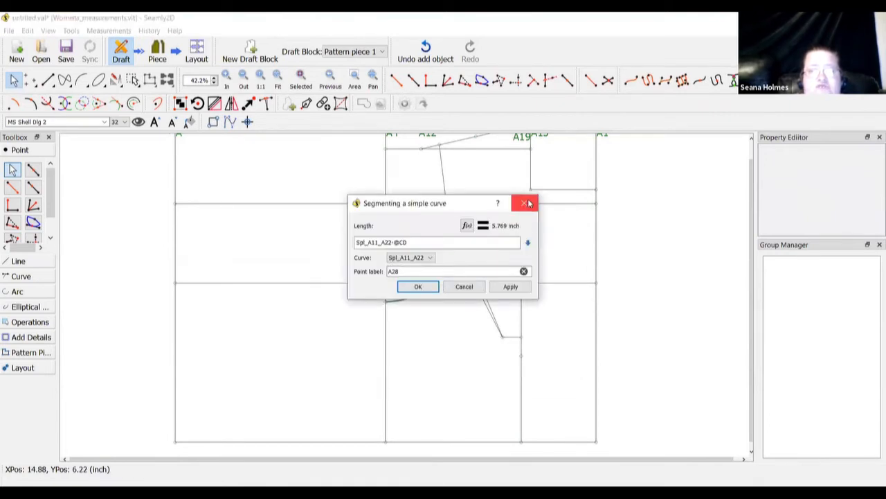
{"action": "left_click", "coordinate": [524, 203]}
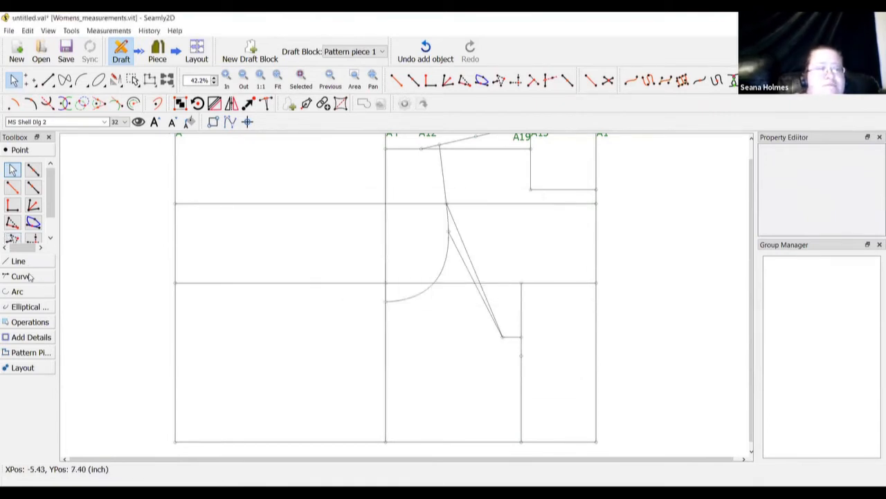
Place point A29 on line A27–A22 at distance Line_A28_A27 (6.339 inch) from A27
{"action": "left_click", "coordinate": [32, 187]}
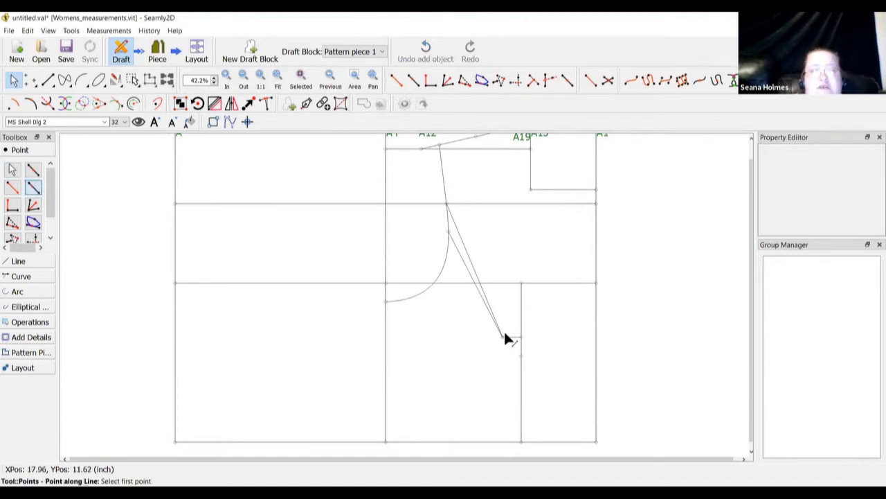
{"action": "left_click", "coordinate": [502, 338]}
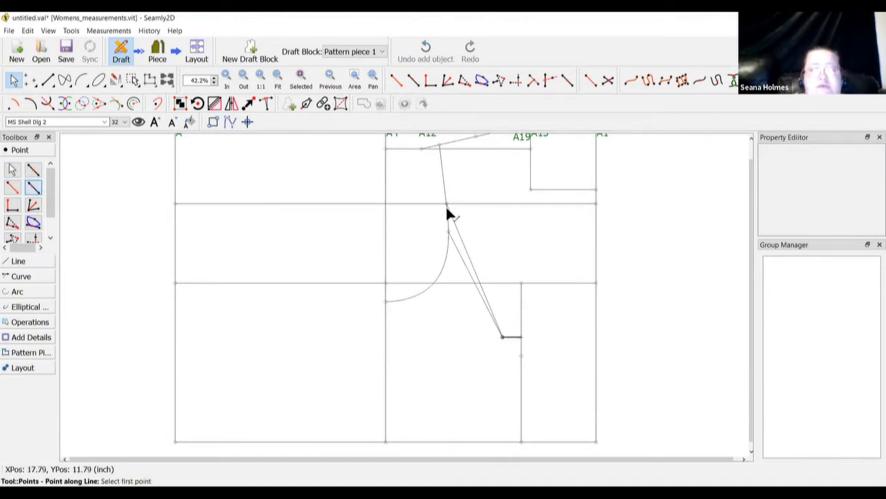
{"action": "left_click", "coordinate": [448, 206]}
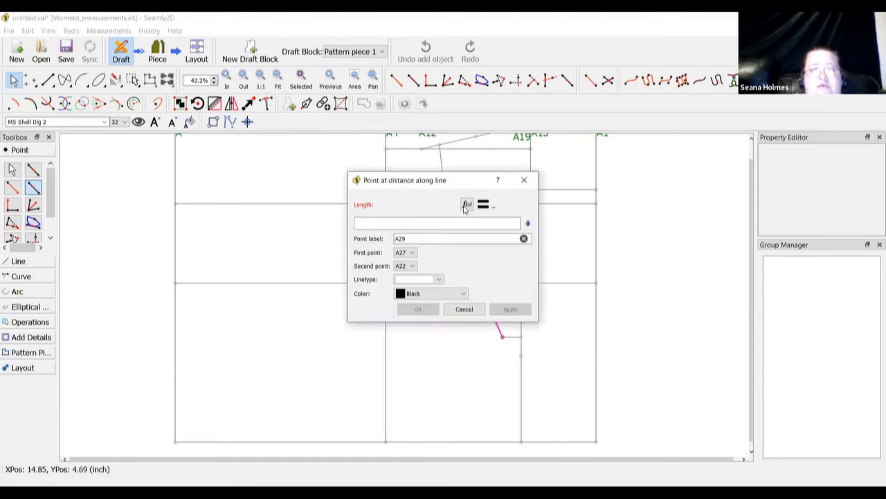
{"action": "left_click", "coordinate": [466, 205]}
{"action": "left_click", "coordinate": [374, 238]}
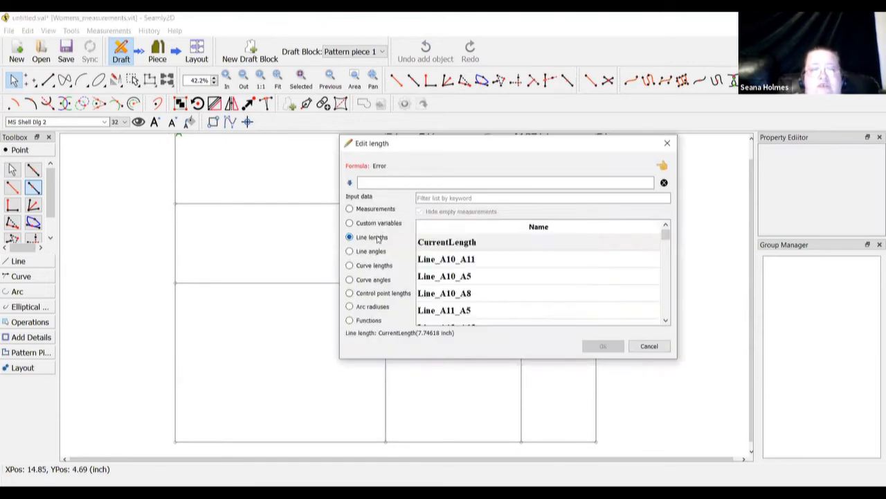
{"action": "left_click", "coordinate": [452, 198]}
{"action": "type", "text": "a"}
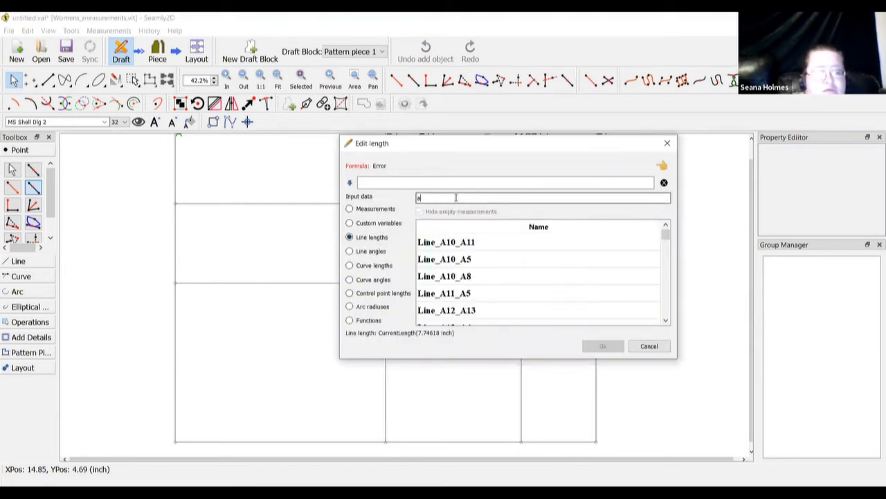
{"action": "type", "text": "27"}
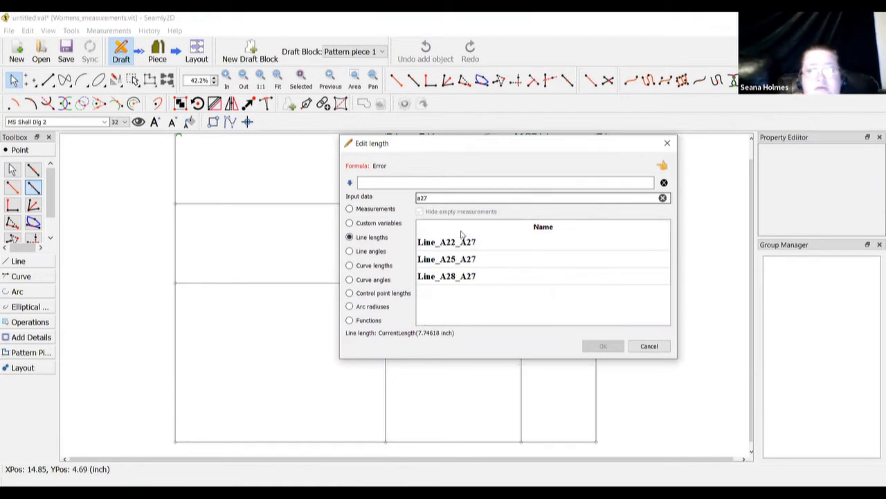
{"action": "double_click", "coordinate": [458, 277]}
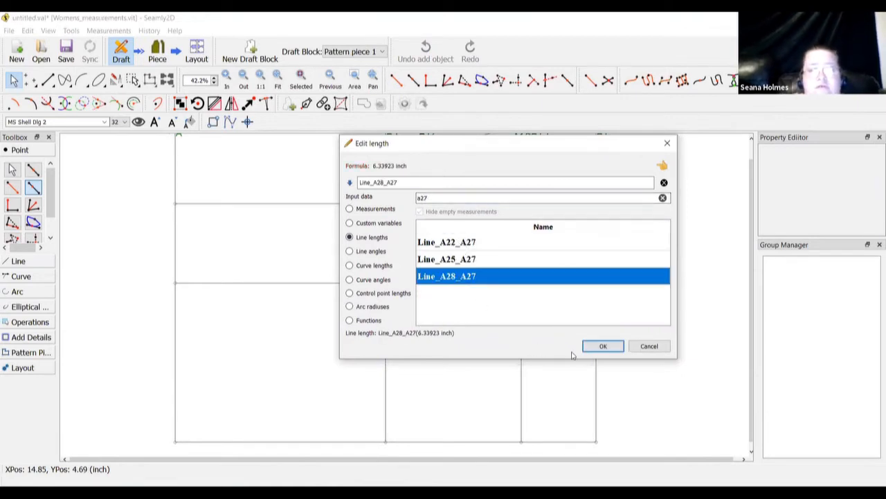
{"action": "left_click", "coordinate": [607, 346]}
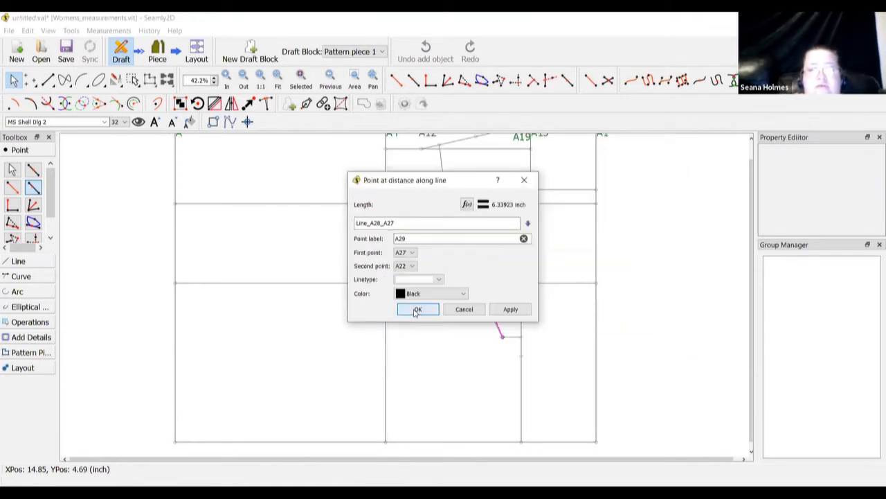
{"action": "key", "text": "Return"}
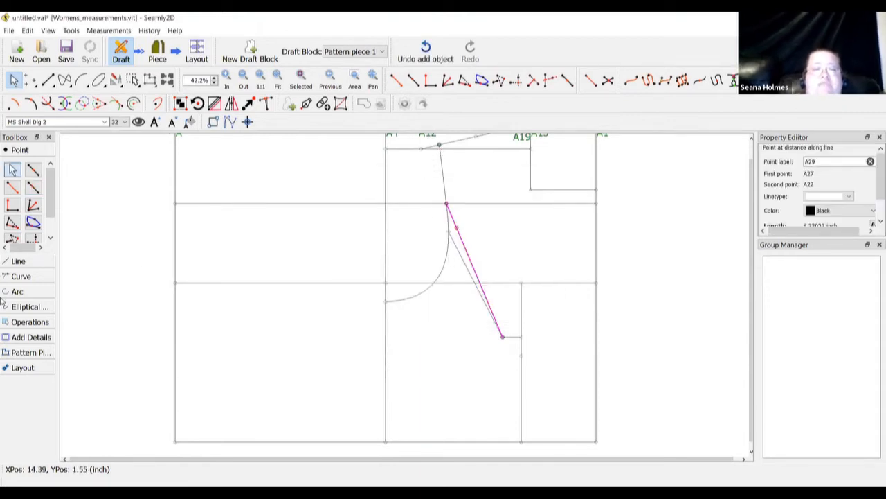
{"action": "left_click", "coordinate": [21, 261]}
Connect point A20 on the top line to point A29 with a straight line
{"action": "left_click", "coordinate": [13, 205]}
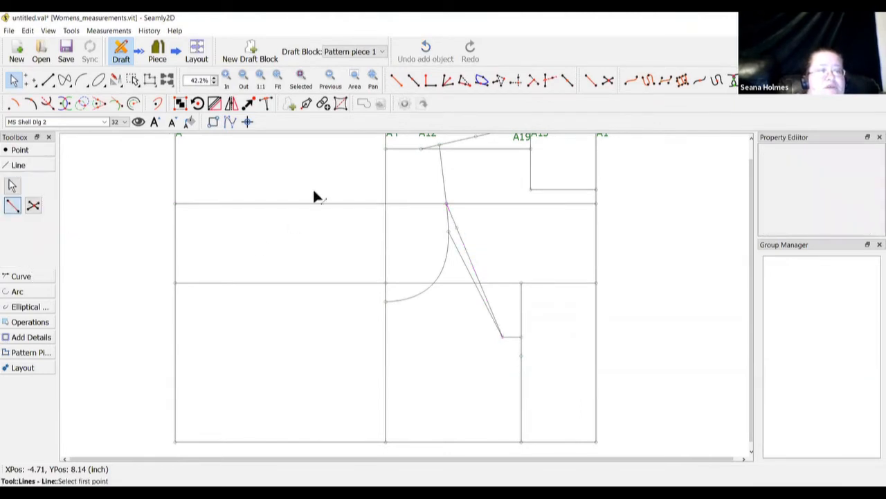
{"action": "left_click", "coordinate": [439, 147]}
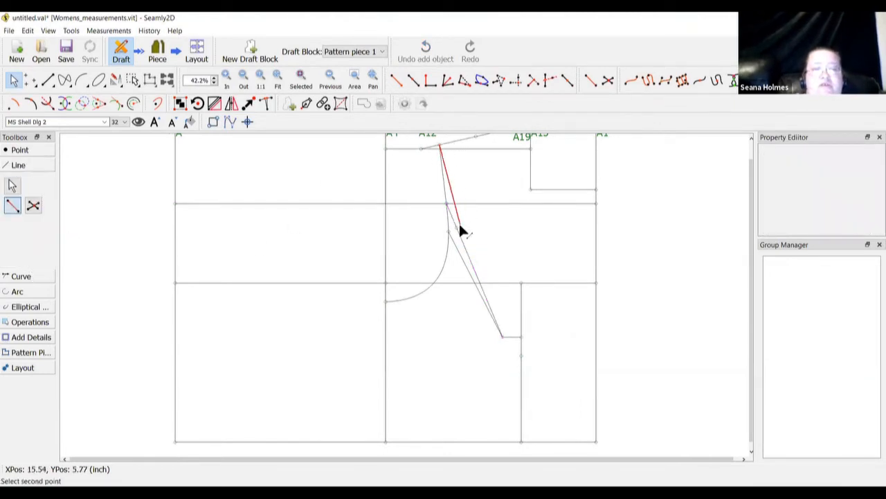
{"action": "left_click", "coordinate": [457, 227]}
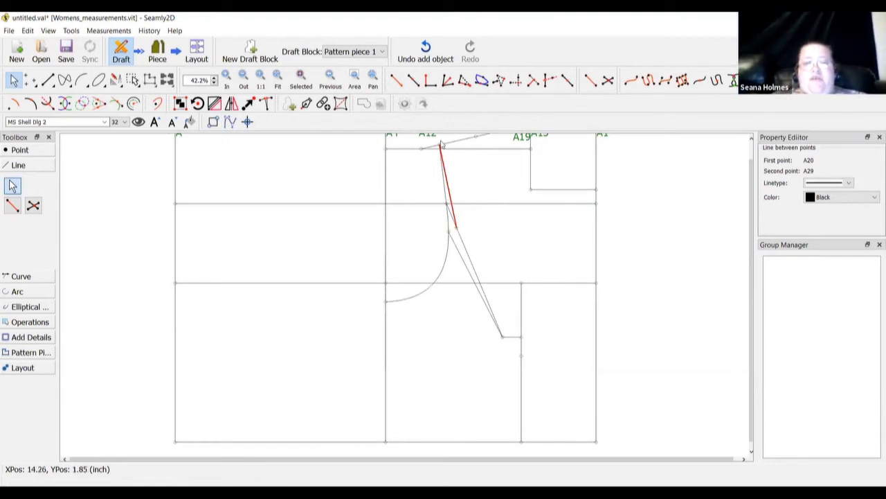
{"action": "left_click", "coordinate": [466, 187]}
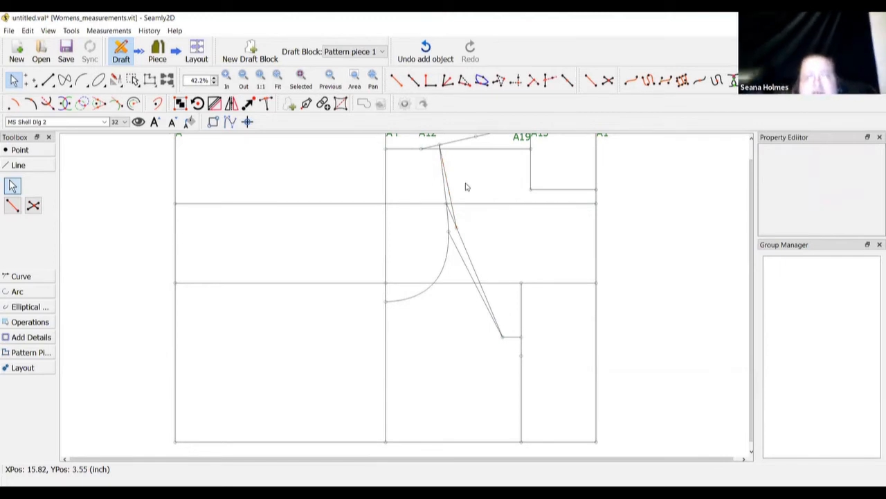
{"action": "scroll", "coordinate": [433, 358], "scroll_direction": "down", "scroll_amount": 2}
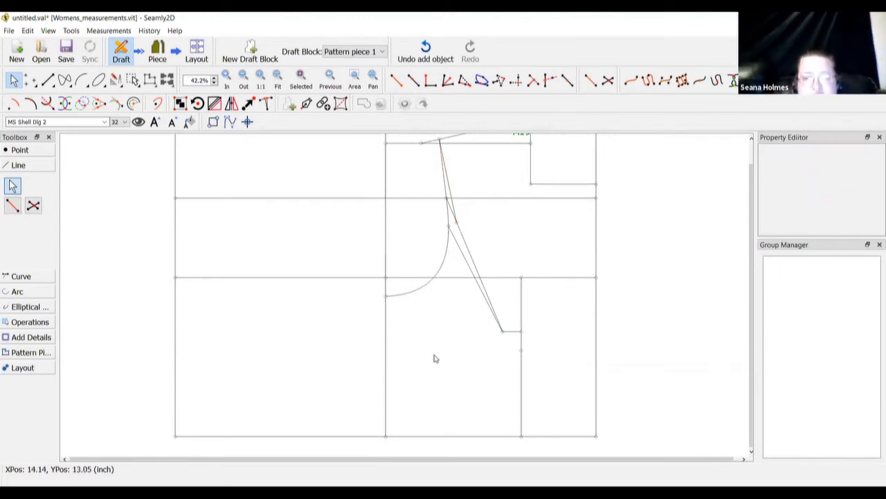
{"action": "left_click", "coordinate": [39, 151]}
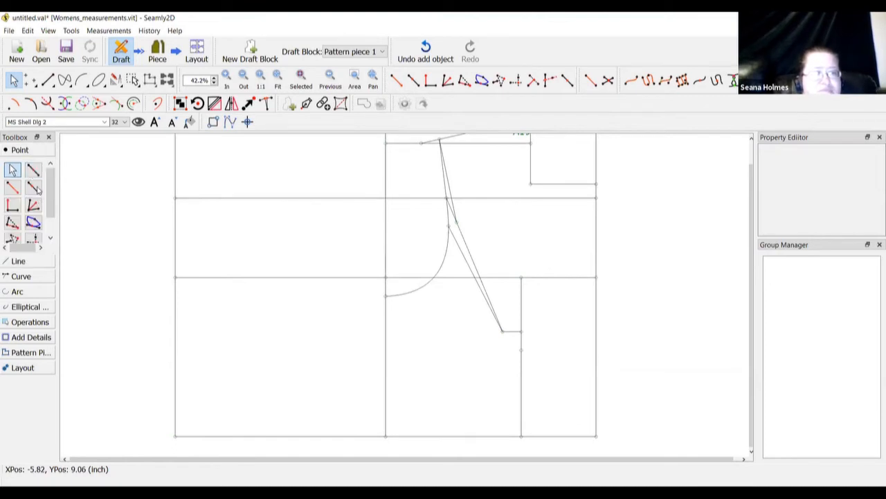
{"action": "left_click", "coordinate": [32, 187]}
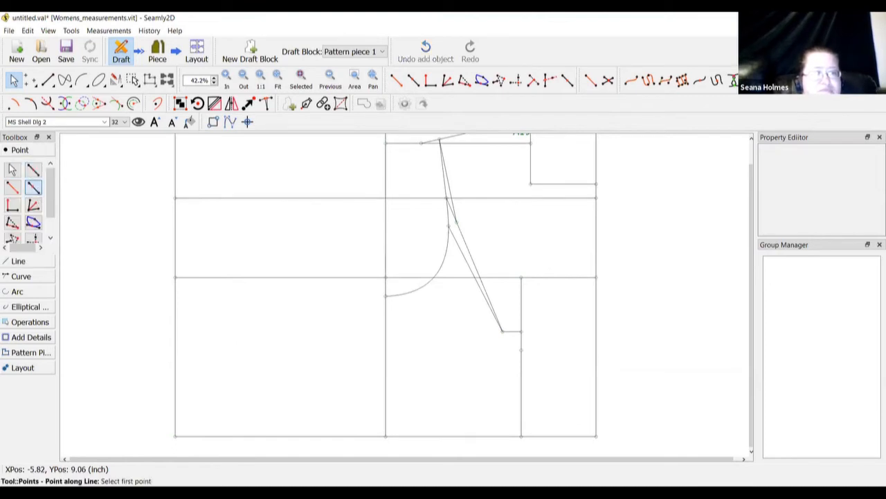
{"action": "left_click", "coordinate": [521, 435]}
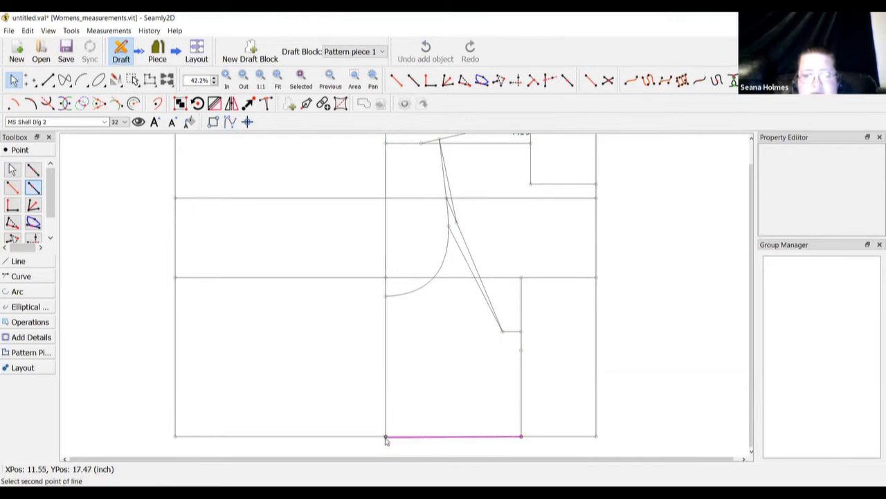
{"action": "left_click", "coordinate": [384, 436]}
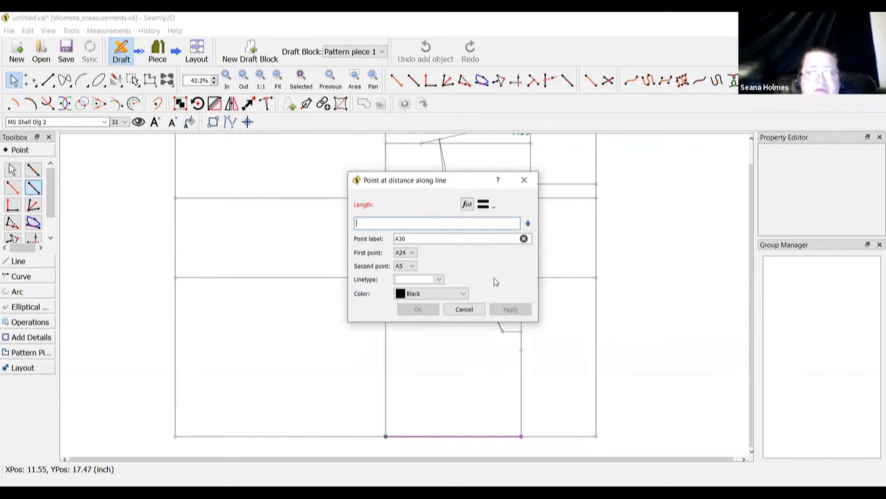
{"action": "left_click", "coordinate": [464, 309]}
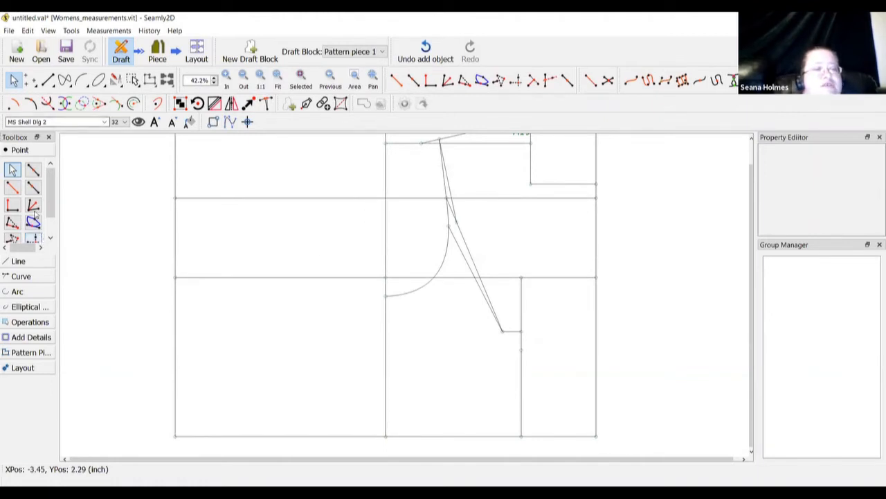
{"action": "left_click", "coordinate": [32, 187]}
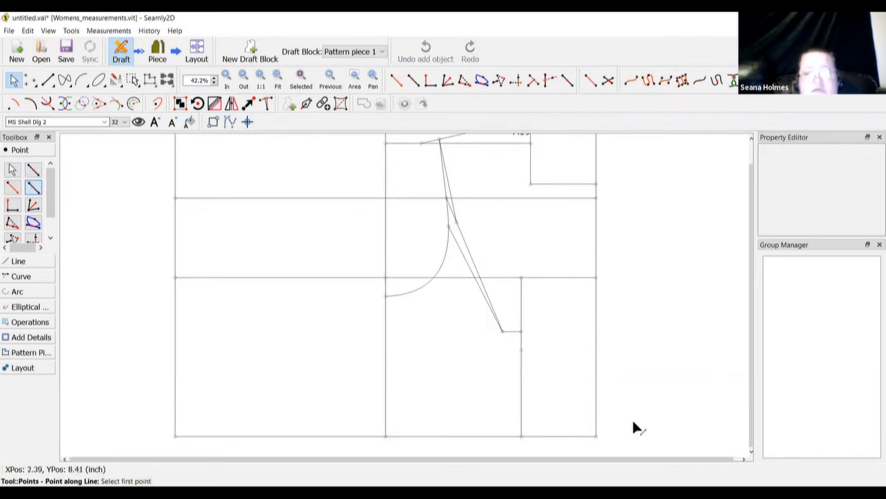
{"action": "left_click", "coordinate": [522, 435]}
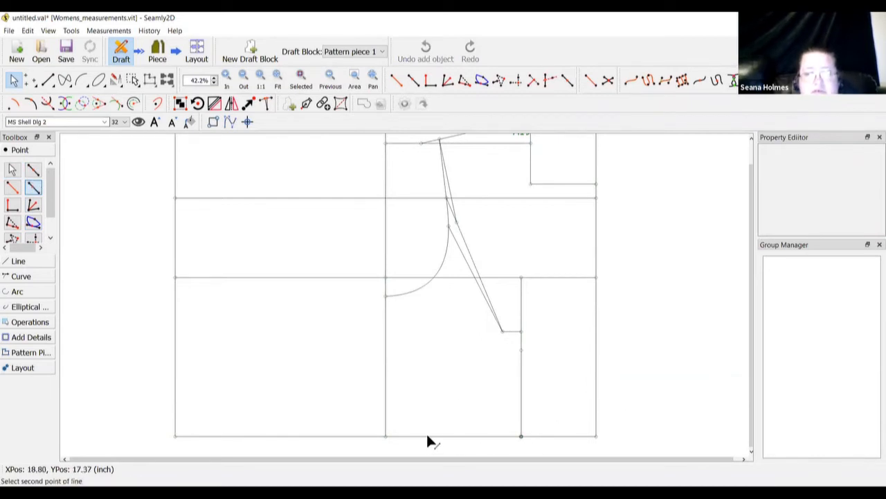
{"action": "left_click", "coordinate": [468, 205]}
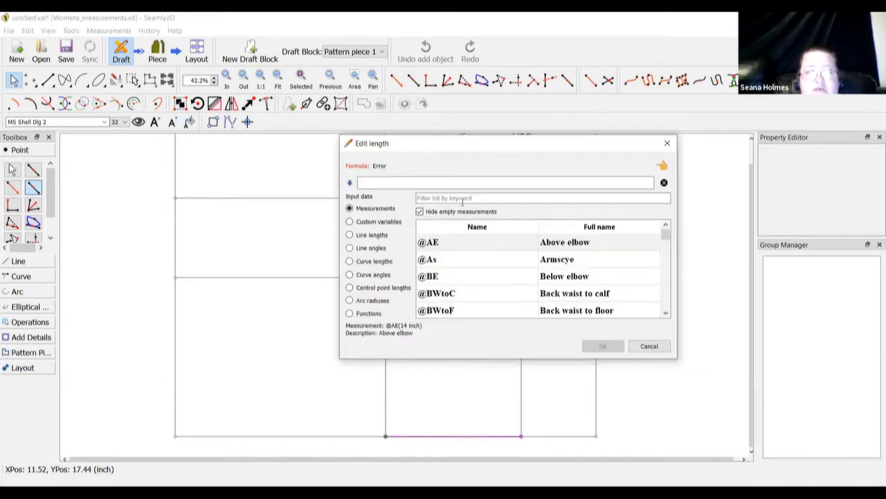
{"action": "type", "text": "waist dar"}
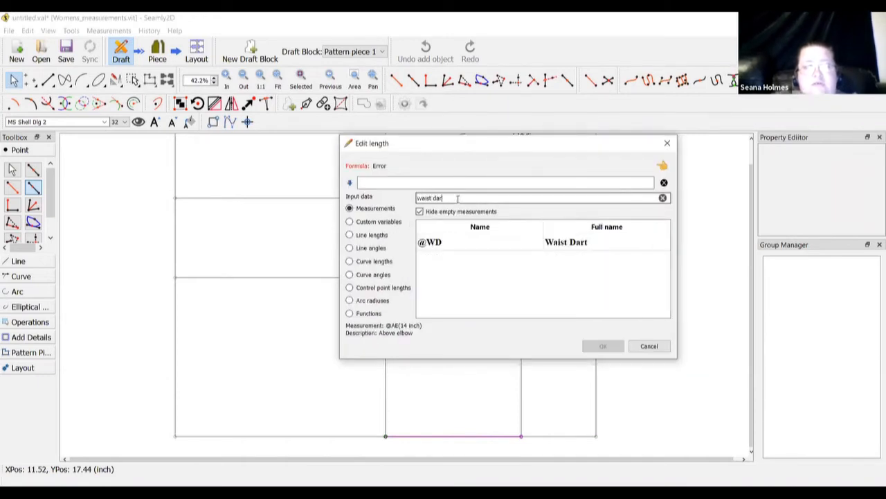
{"action": "double_click", "coordinate": [551, 244]}
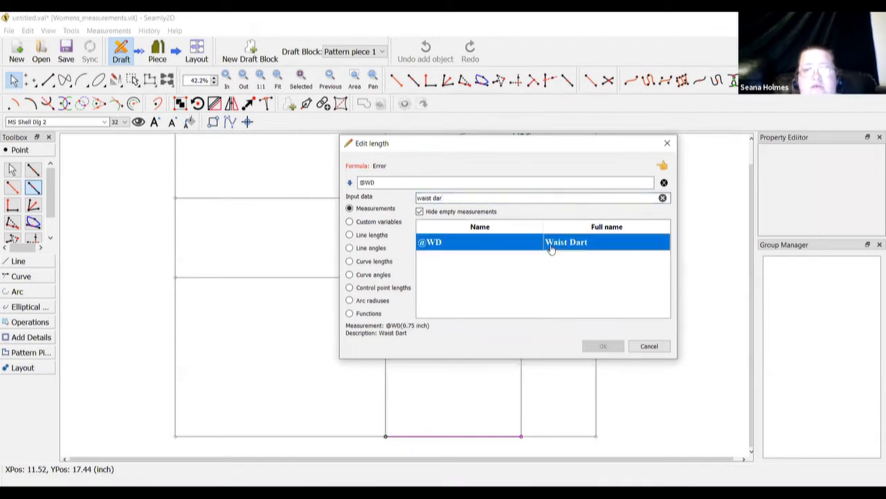
{"action": "left_click", "coordinate": [505, 184]}
{"action": "type", "text": "/"}
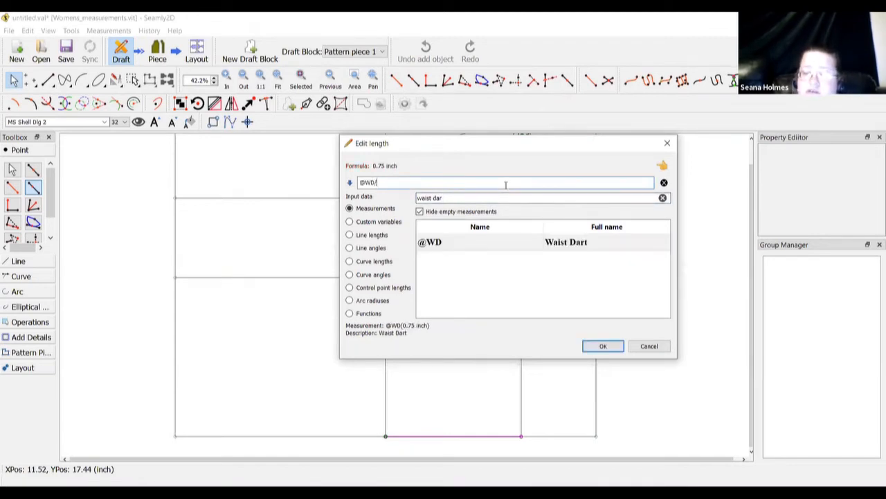
{"action": "type", "text": "2"}
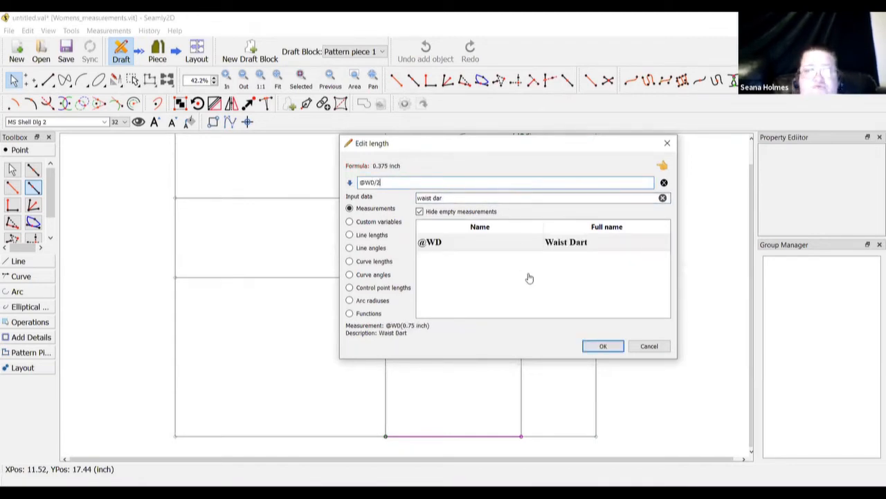
{"action": "left_click", "coordinate": [588, 346]}
{"action": "left_click", "coordinate": [413, 312]}
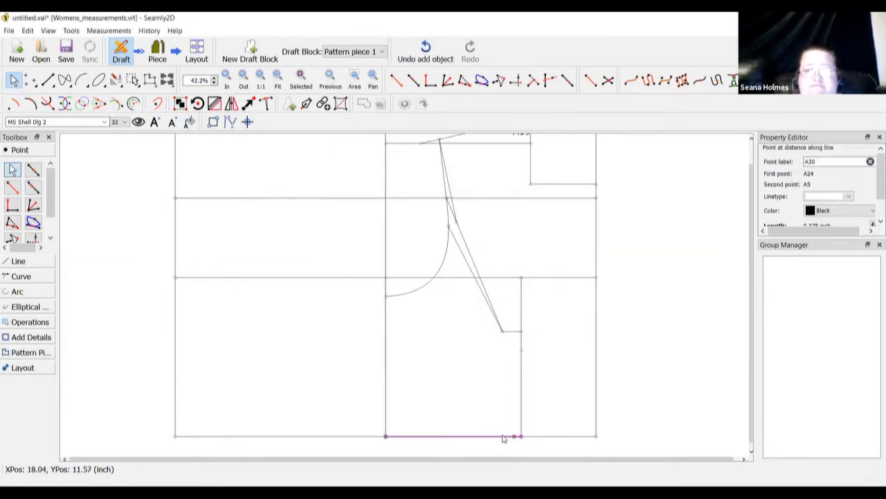
{"action": "left_click", "coordinate": [32, 187]}
{"action": "left_click", "coordinate": [520, 435]}
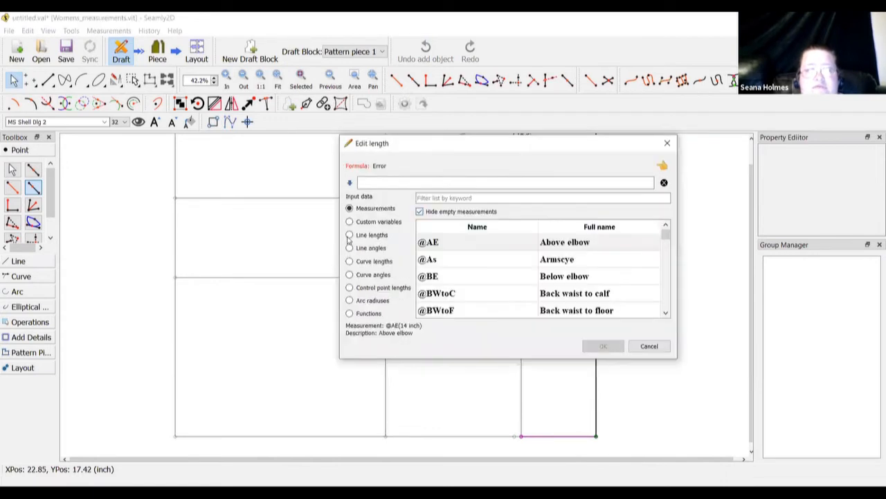
{"action": "left_click", "coordinate": [350, 236]}
{"action": "left_click", "coordinate": [358, 209]}
{"action": "left_click", "coordinate": [468, 199]}
{"action": "type", "text": "waist dar"}
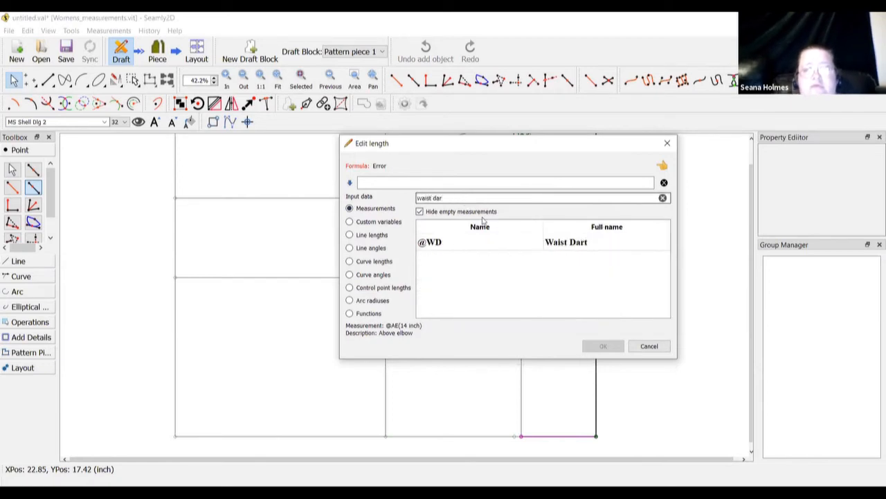
{"action": "double_click", "coordinate": [548, 243]}
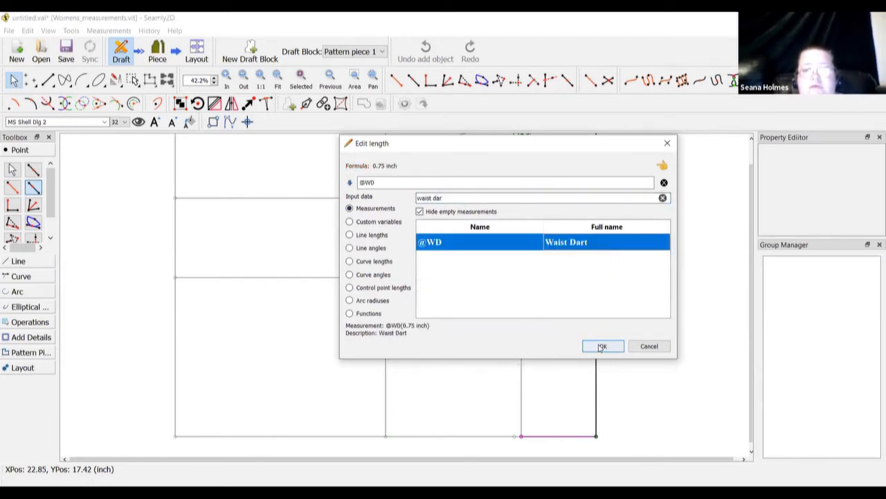
{"action": "left_click", "coordinate": [602, 346]}
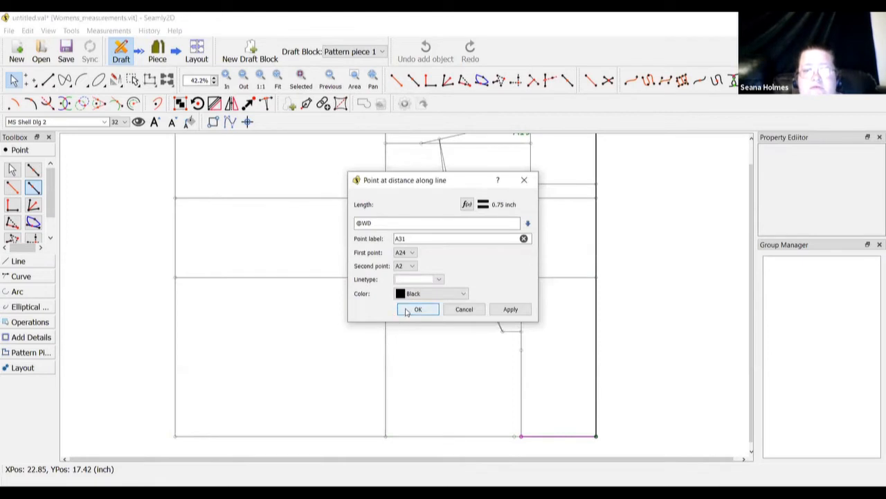
{"action": "left_click", "coordinate": [408, 311]}
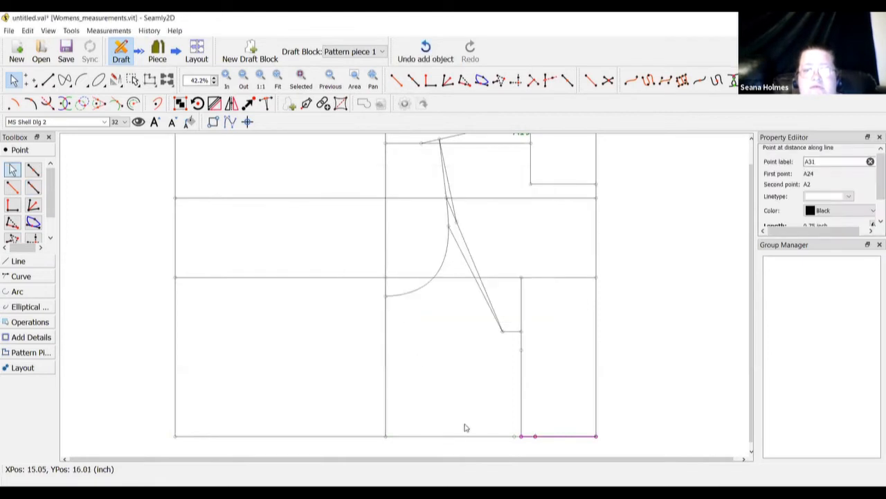
{"action": "right_click", "coordinate": [536, 437]}
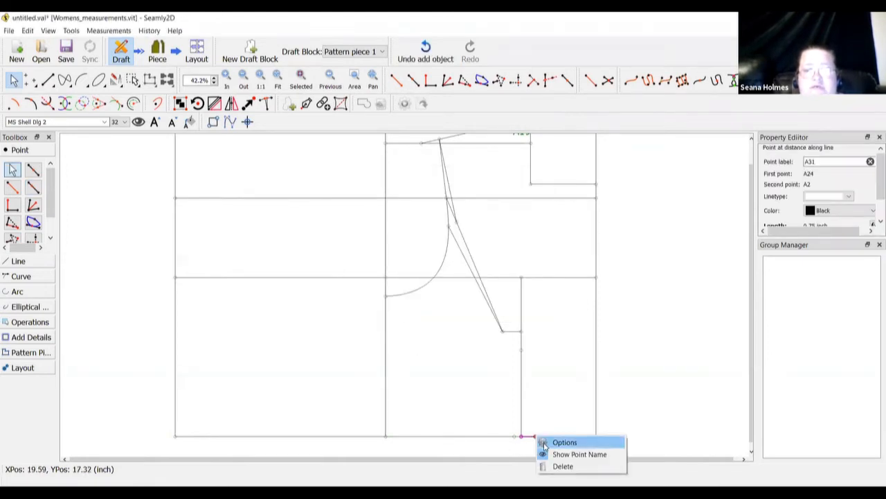
{"action": "left_click", "coordinate": [564, 442]}
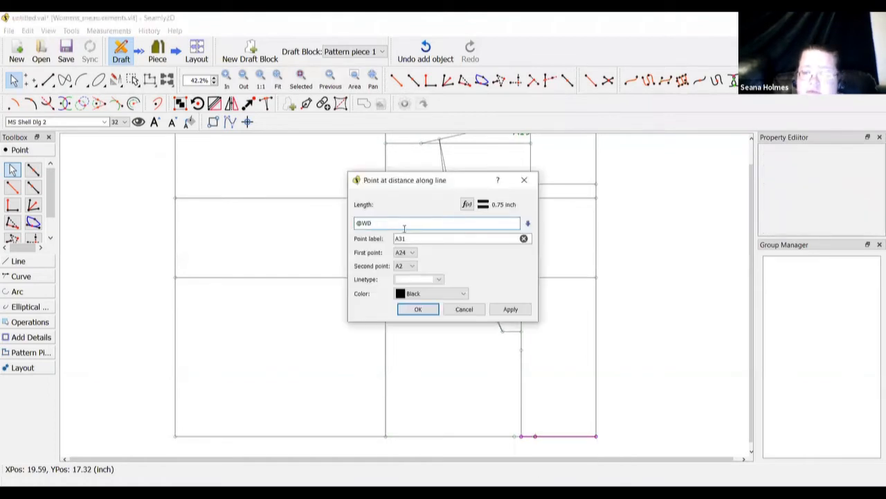
{"action": "left_click", "coordinate": [420, 310]}
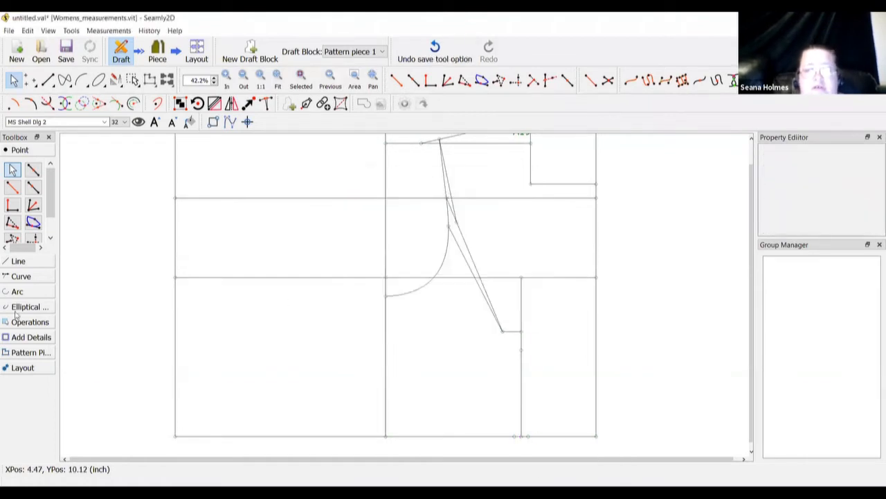
{"action": "left_click", "coordinate": [21, 262]}
Draw dart legs from apex A26 down to A30 and to A31
{"action": "left_click", "coordinate": [13, 205]}
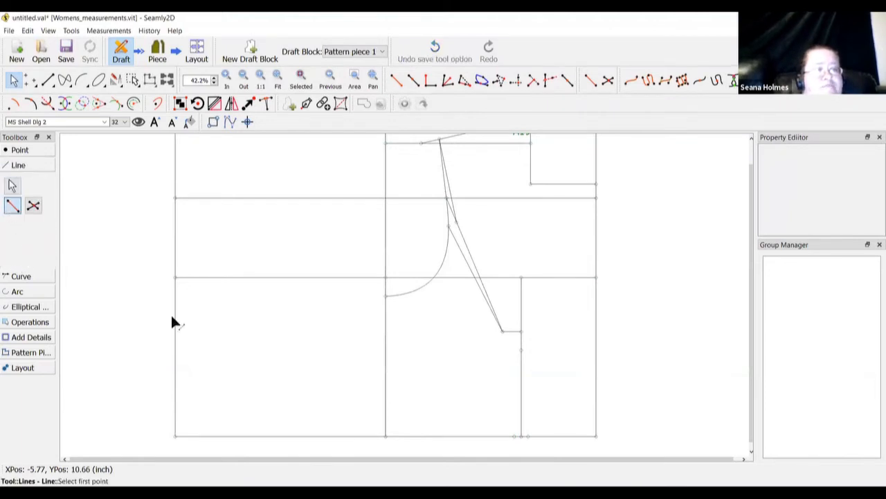
{"action": "left_click", "coordinate": [521, 349]}
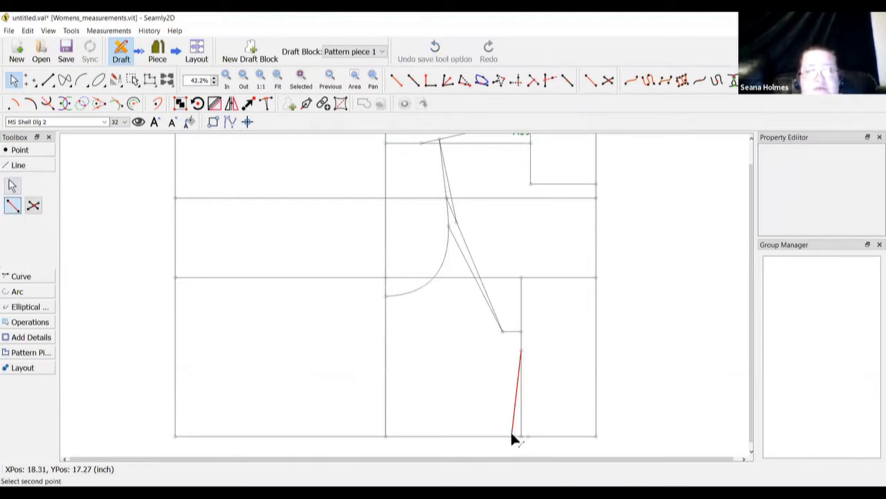
{"action": "left_click", "coordinate": [514, 436]}
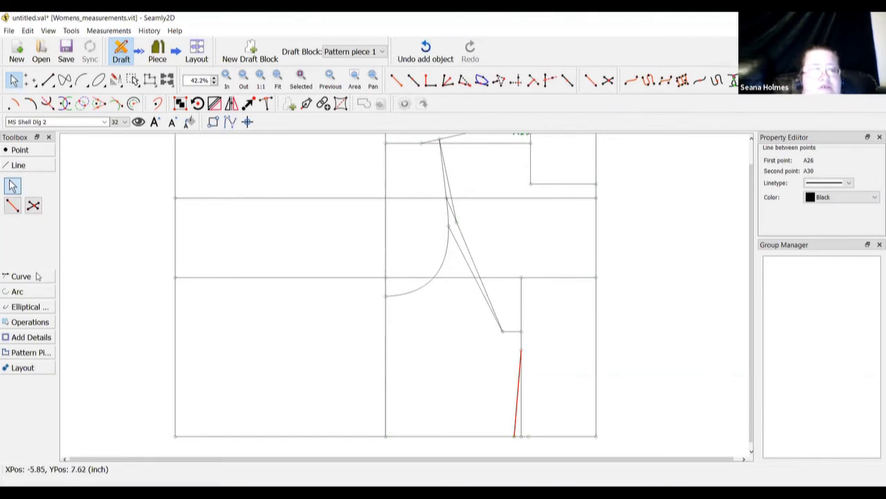
{"action": "left_click", "coordinate": [12, 205]}
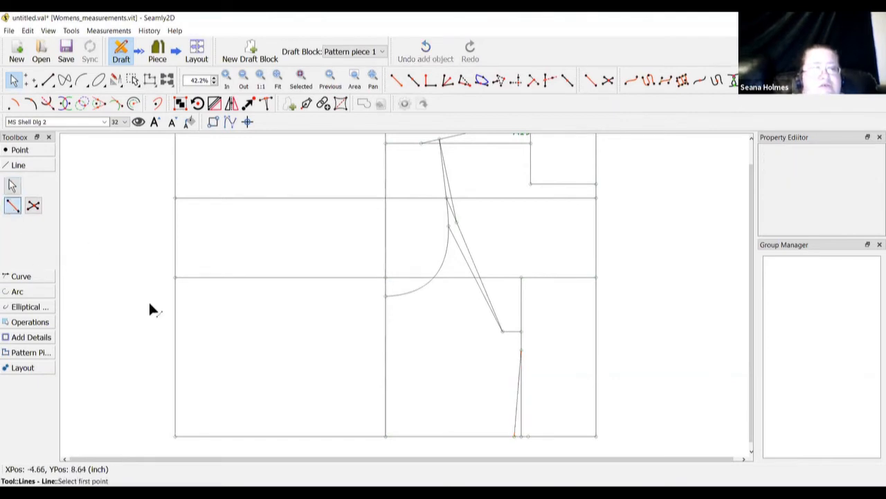
{"action": "left_click", "coordinate": [521, 350]}
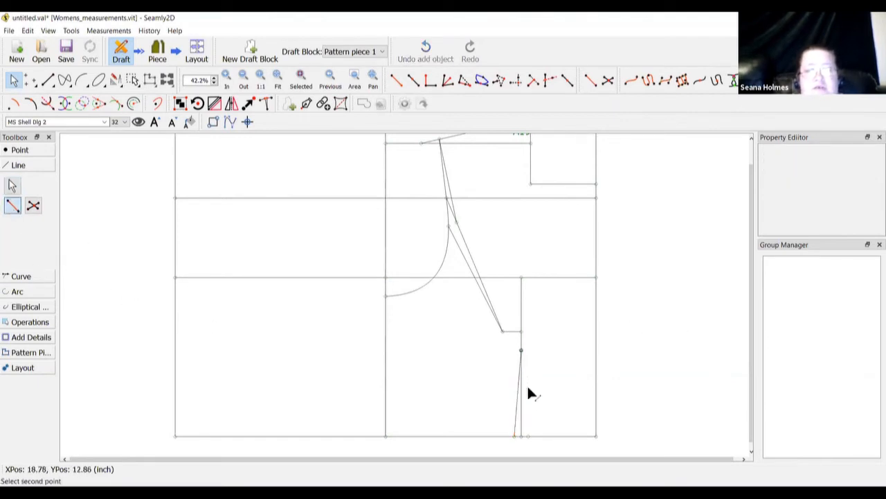
{"action": "left_click", "coordinate": [528, 435]}
{"action": "left_click", "coordinate": [577, 381]}
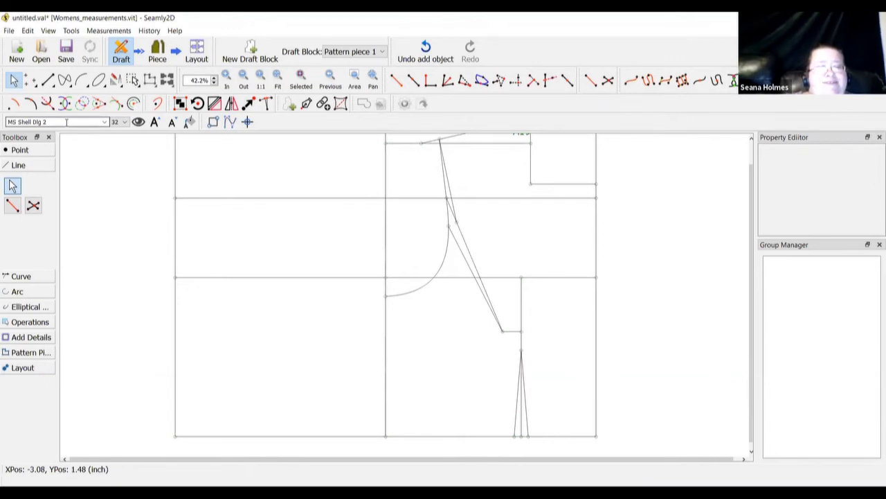
{"action": "left_click", "coordinate": [21, 150]}
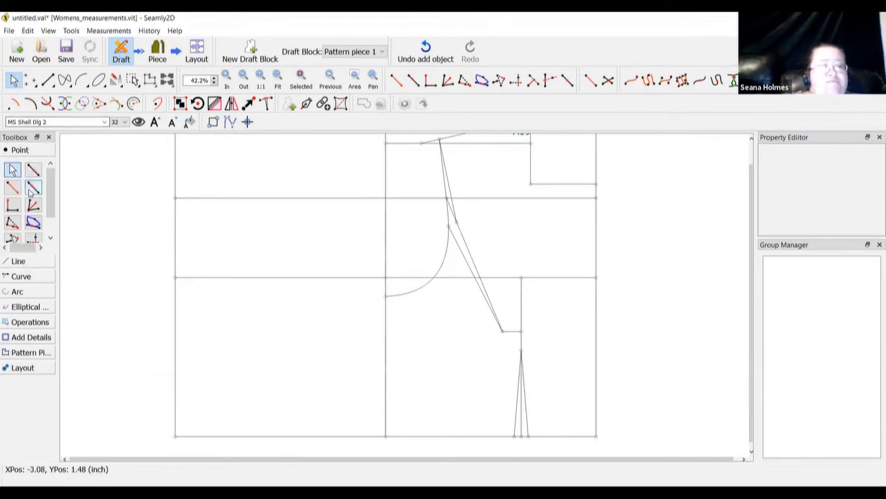
{"action": "left_click", "coordinate": [33, 187]}
{"action": "left_click", "coordinate": [596, 437]}
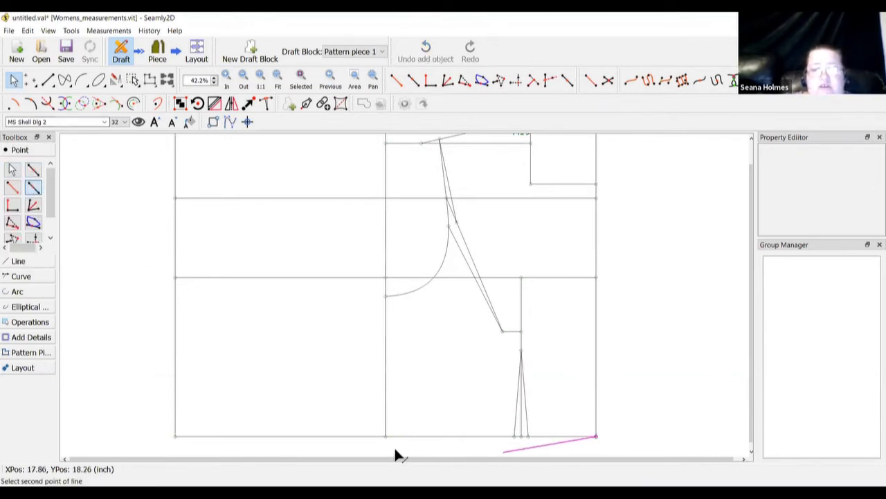
{"action": "left_click", "coordinate": [385, 436]}
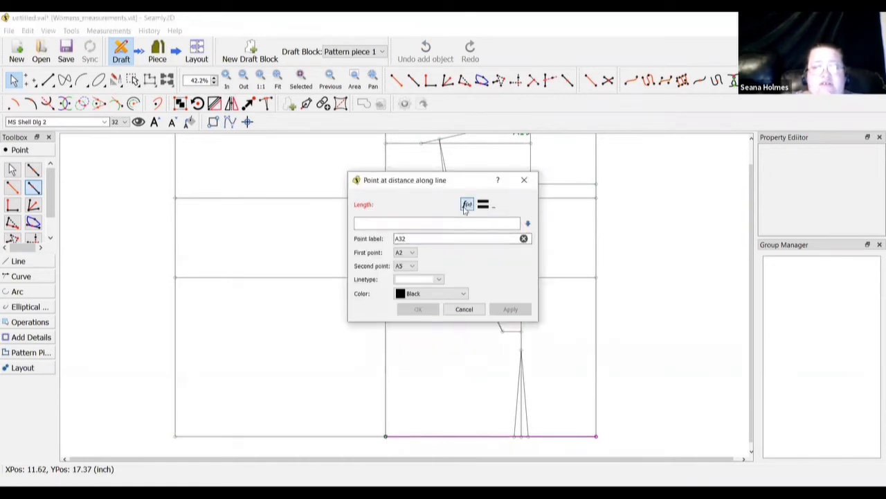
{"action": "left_click", "coordinate": [466, 204]}
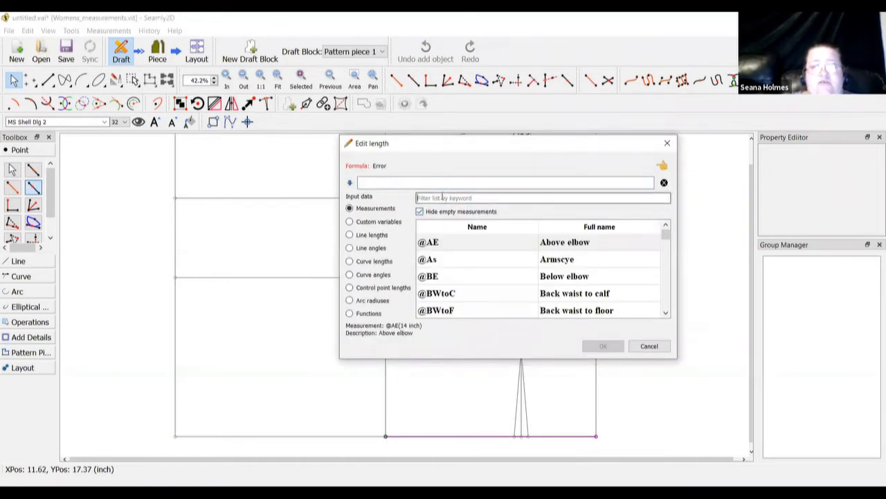
{"action": "left_click", "coordinate": [441, 198]}
{"action": "type", "text": "waist"}
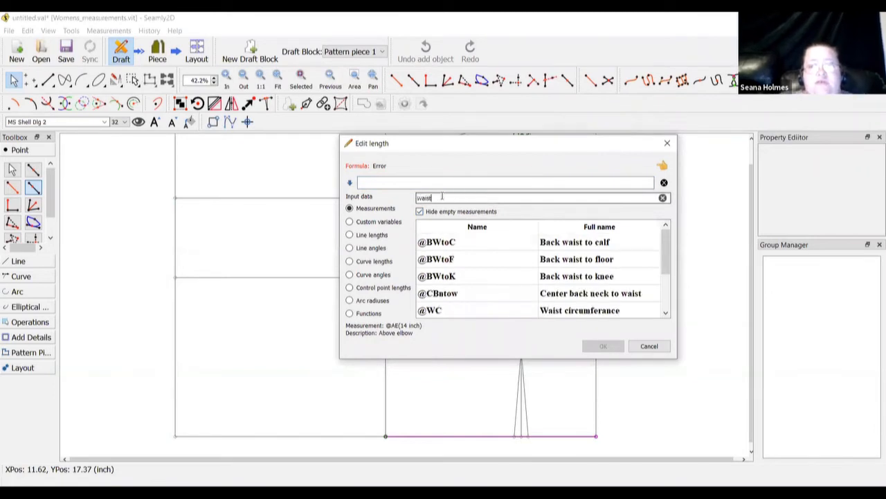
{"action": "double_click", "coordinate": [519, 309]}
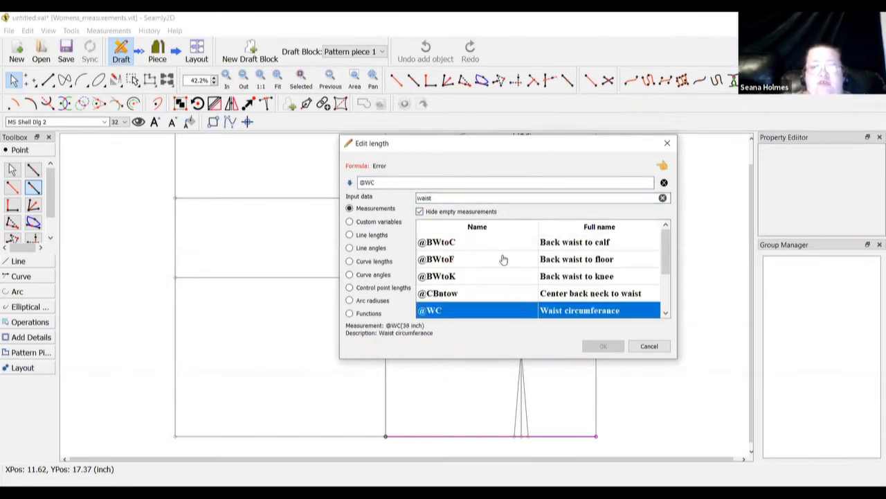
{"action": "left_click", "coordinate": [449, 184]}
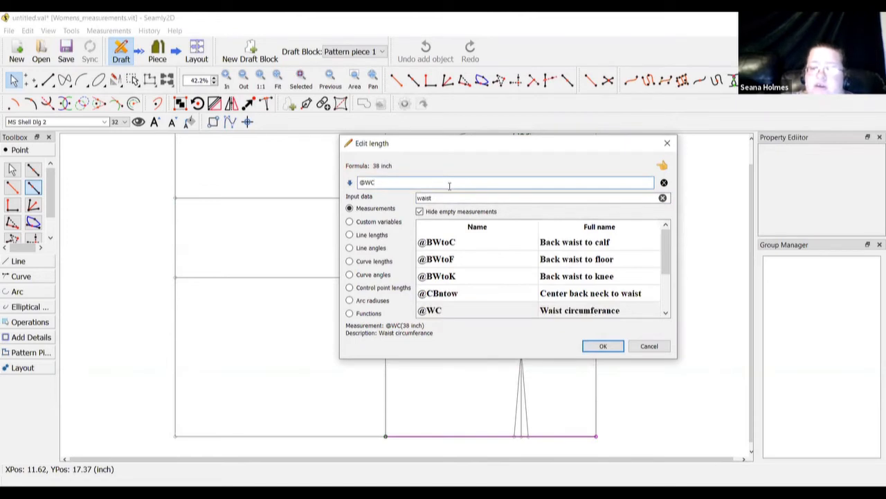
{"action": "type", "text": "/4"}
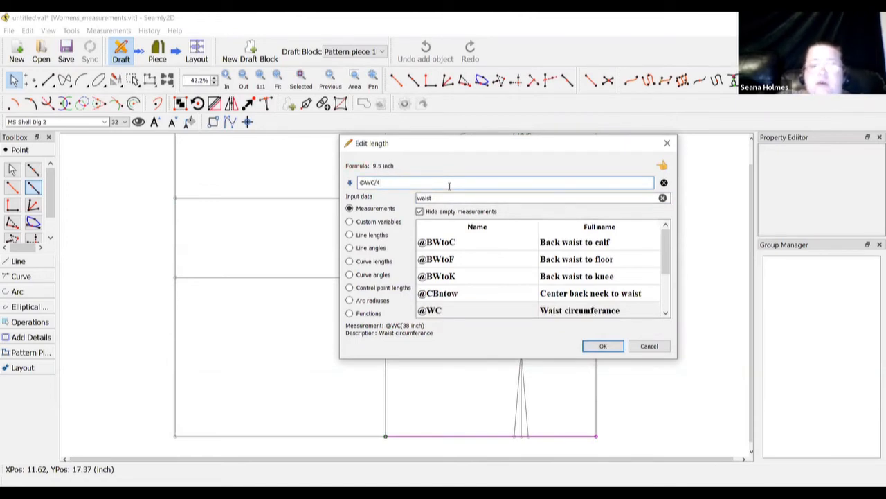
{"action": "type", "text": "+"}
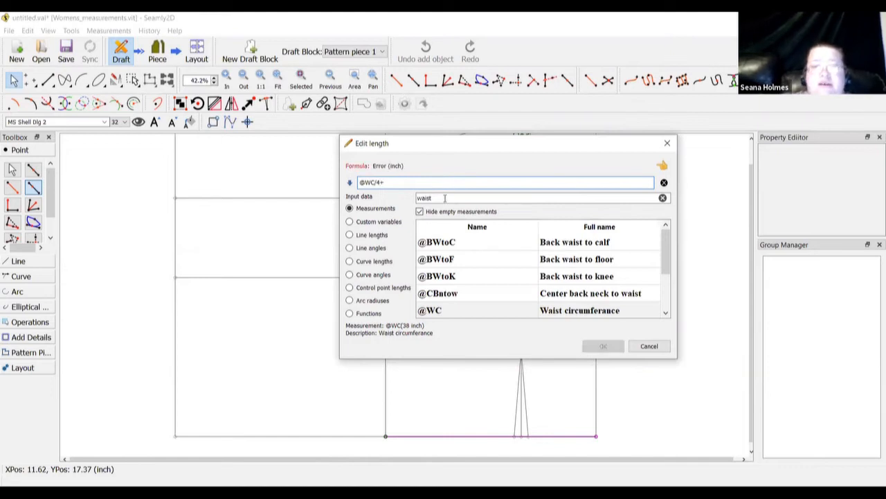
{"action": "left_click", "coordinate": [445, 198]}
{"action": "type", "text": "d"}
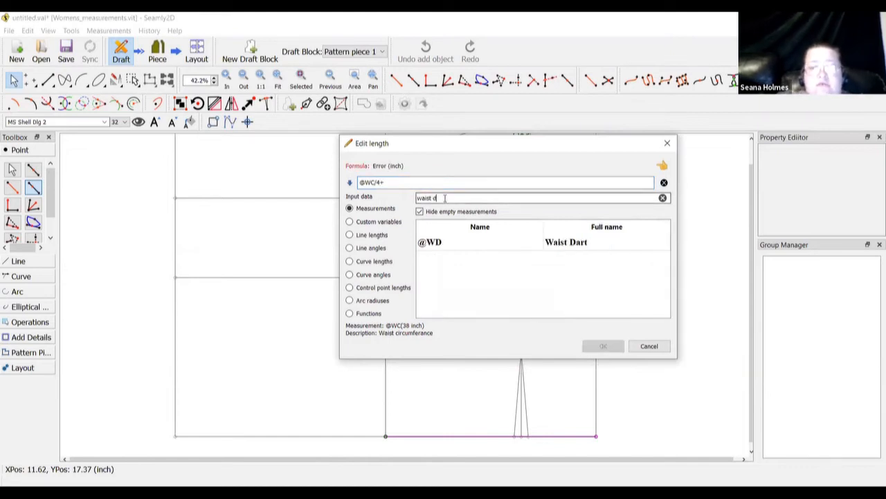
{"action": "double_click", "coordinate": [552, 250]}
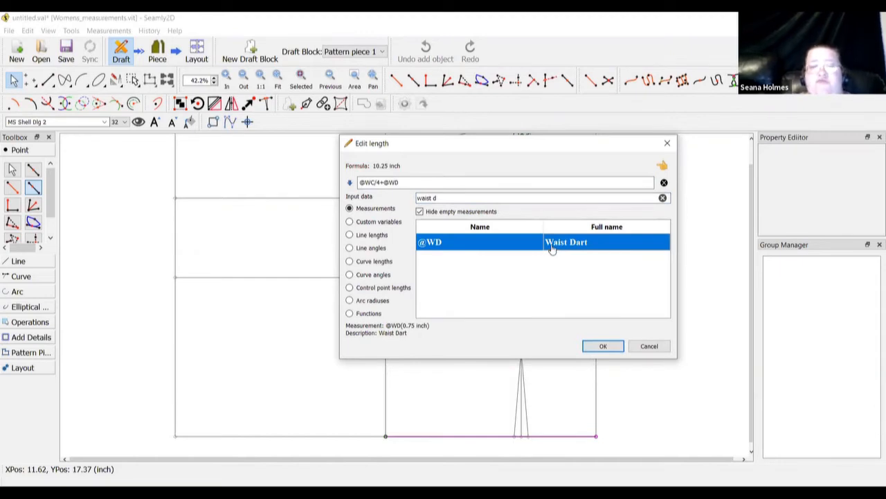
{"action": "left_click", "coordinate": [594, 347]}
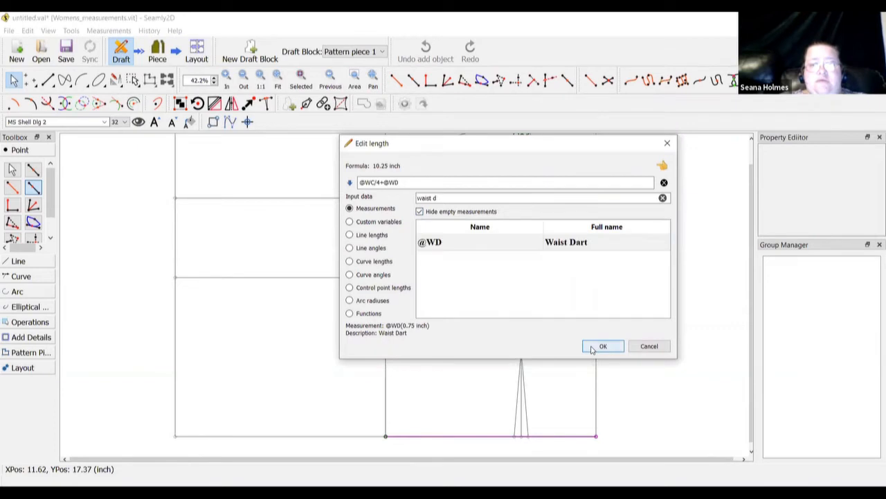
{"action": "left_click", "coordinate": [421, 309]}
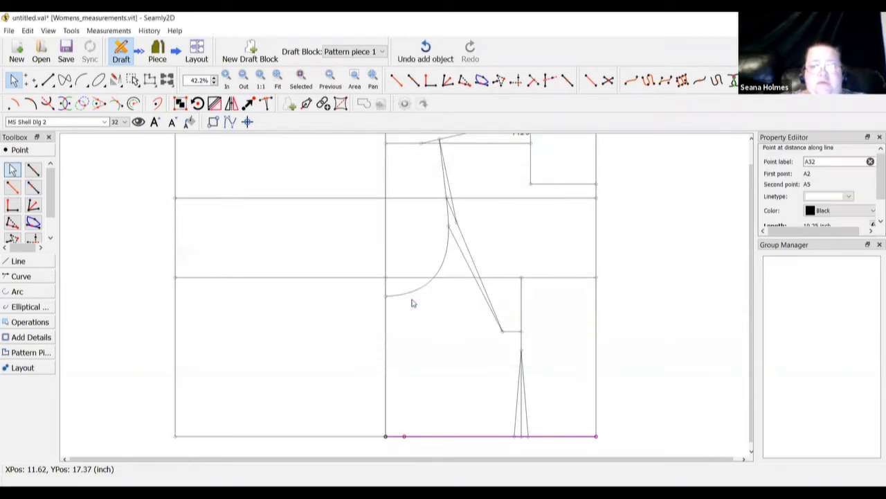
{"action": "right_click", "coordinate": [404, 436]}
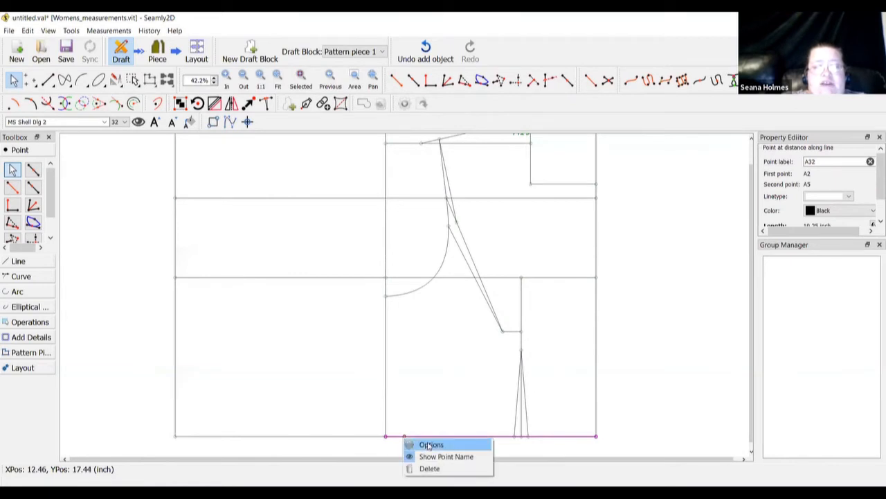
{"action": "left_click", "coordinate": [431, 444]}
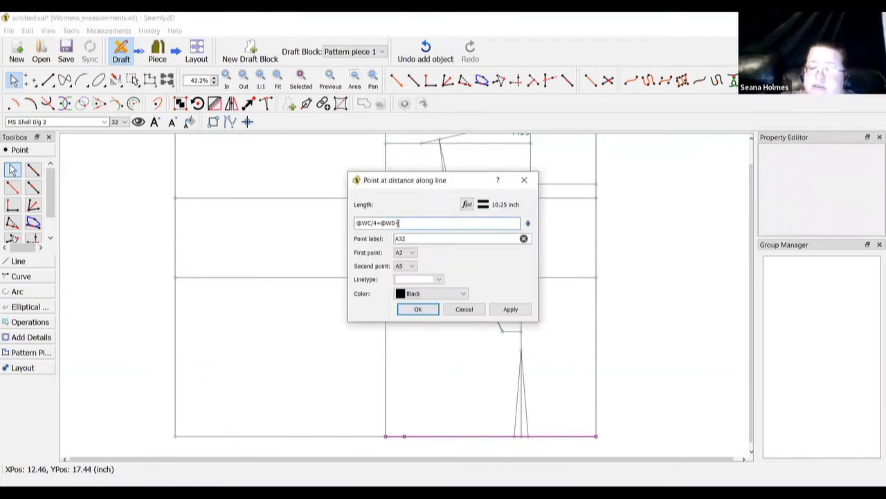
{"action": "type", "text": "("}
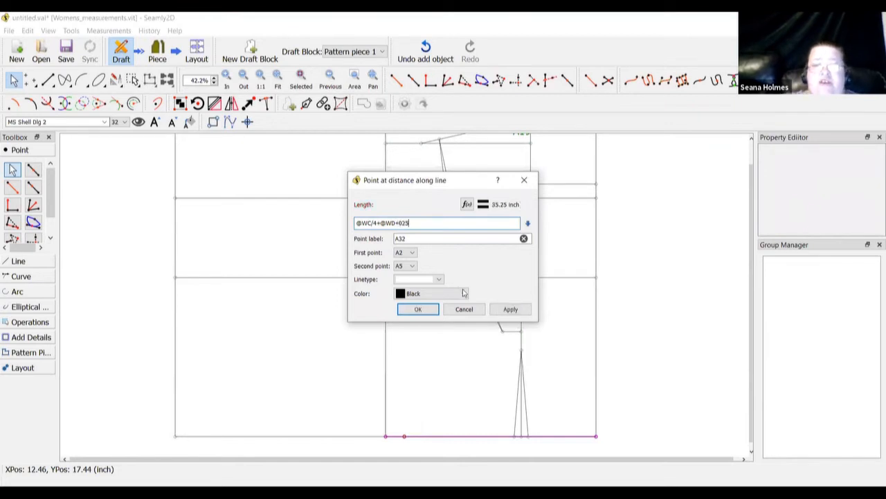
{"action": "key", "text": "BackSpace"}
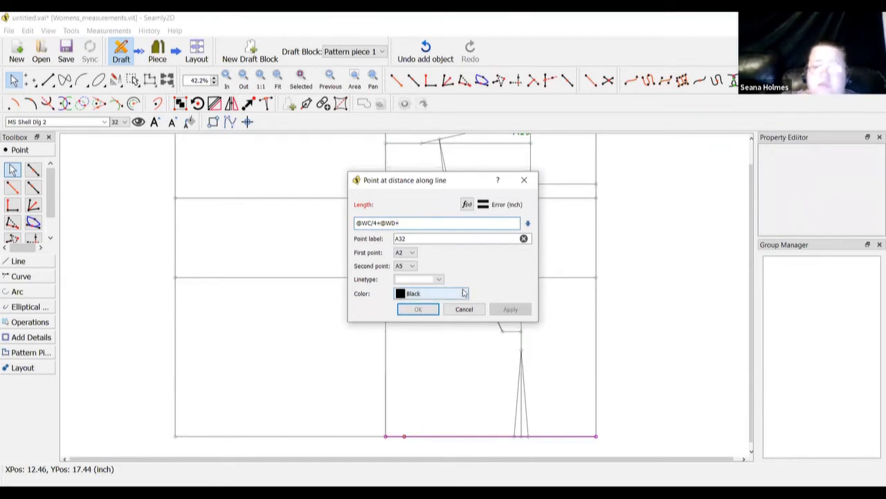
{"action": "type", "text": ".25"}
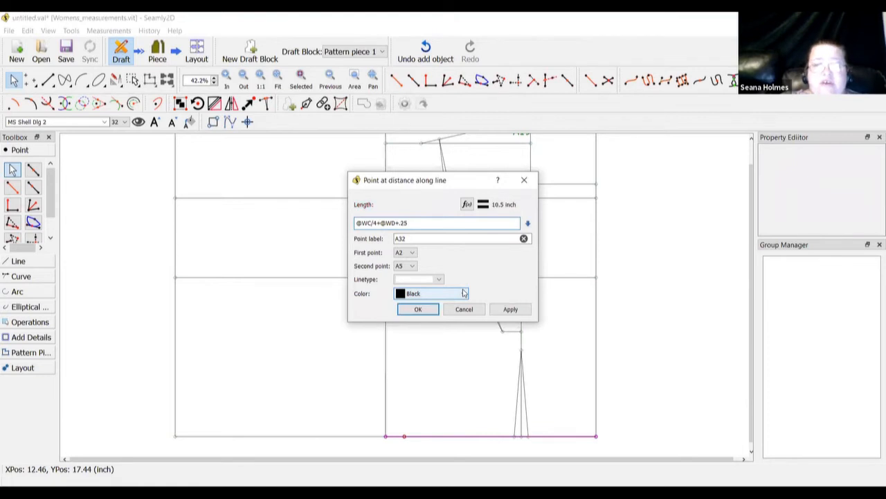
{"action": "left_click", "coordinate": [418, 310]}
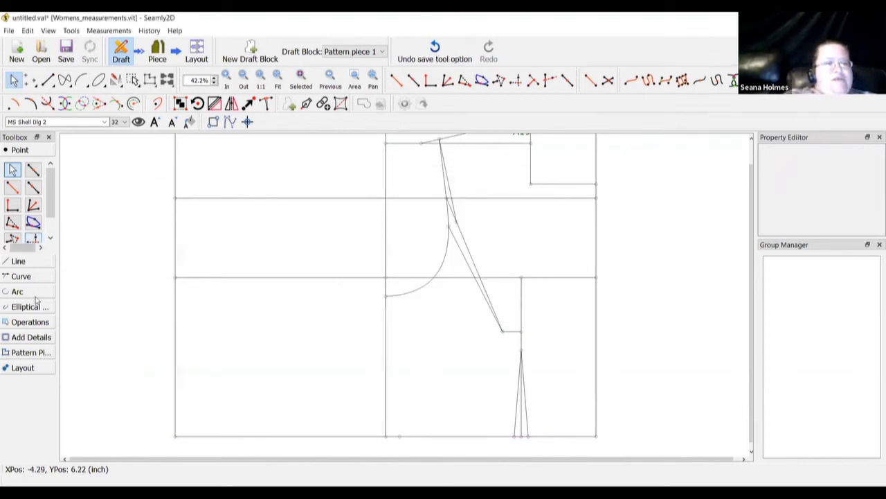
Draw the side seam line from A11 down to A32
{"action": "left_click", "coordinate": [45, 261]}
{"action": "left_click", "coordinate": [12, 205]}
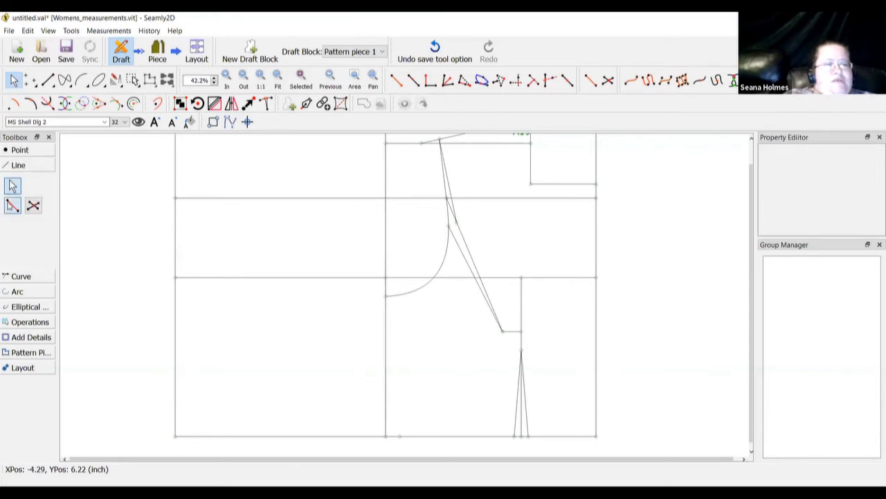
{"action": "left_click", "coordinate": [386, 296]}
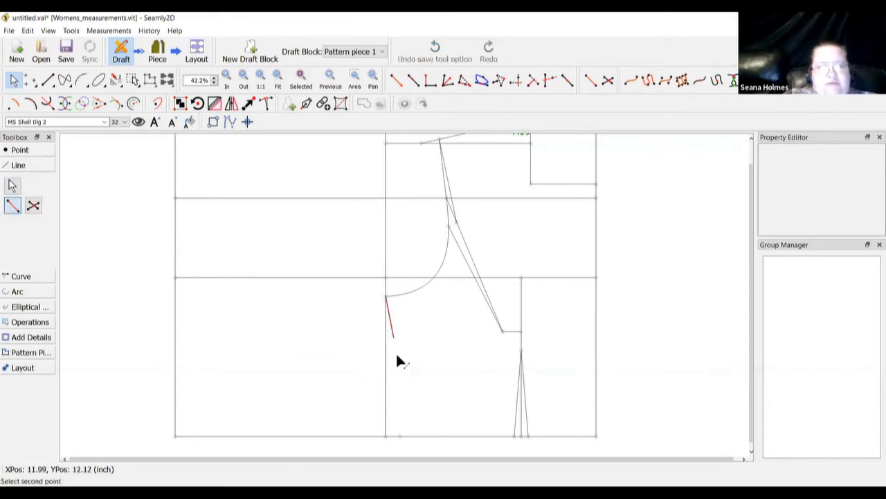
{"action": "left_click", "coordinate": [399, 435]}
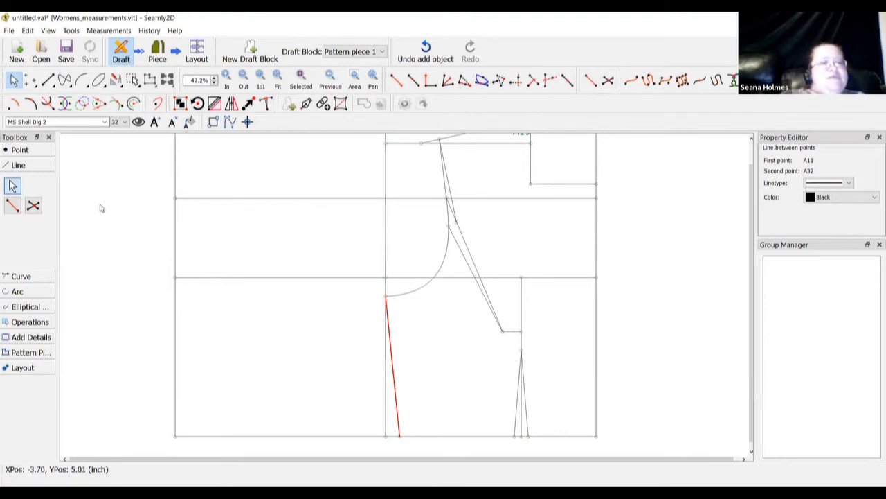
{"action": "left_click", "coordinate": [27, 276]}
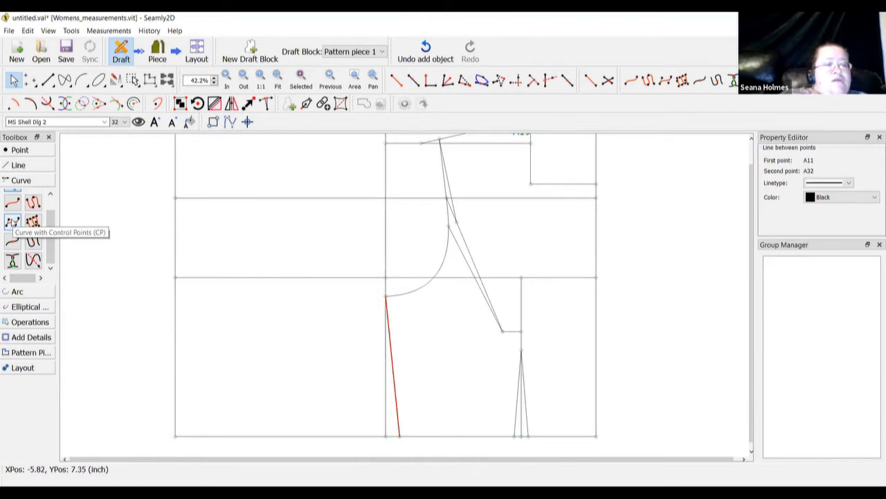
Begin a control-point curve from A28 through A27, then abandon the misshapen preview
{"action": "left_click", "coordinate": [12, 222]}
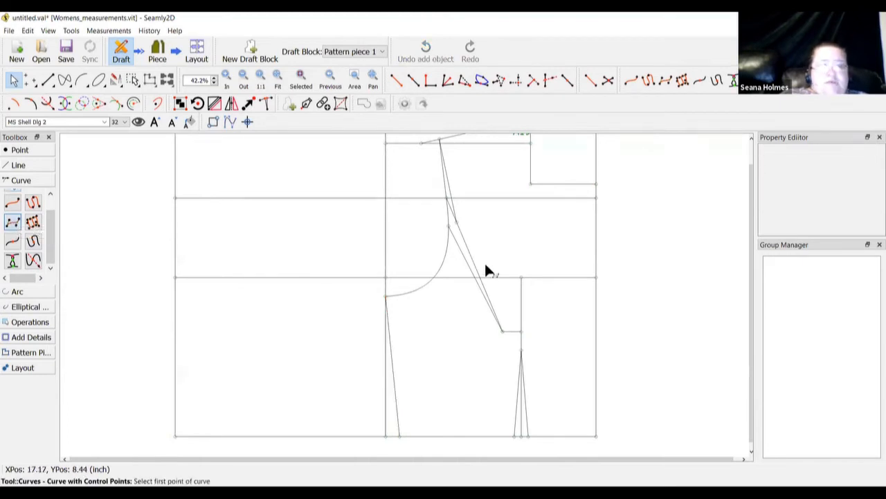
{"action": "left_click", "coordinate": [448, 227]}
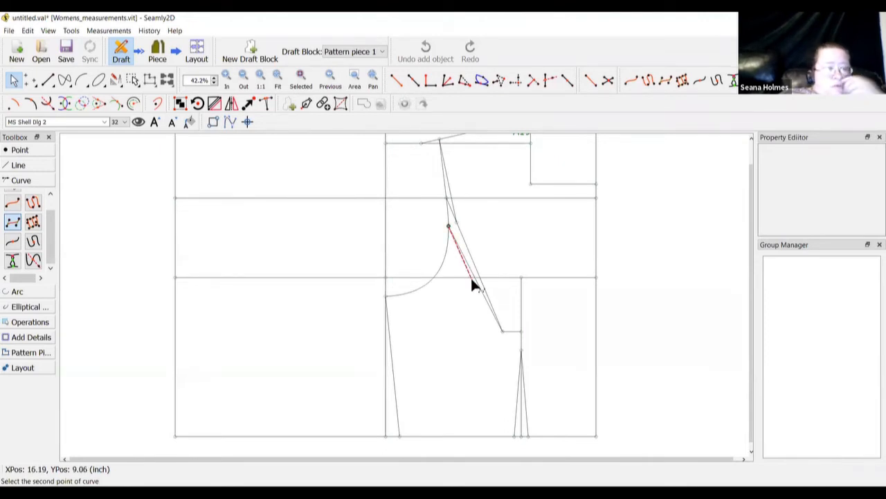
{"action": "left_click", "coordinate": [502, 331]}
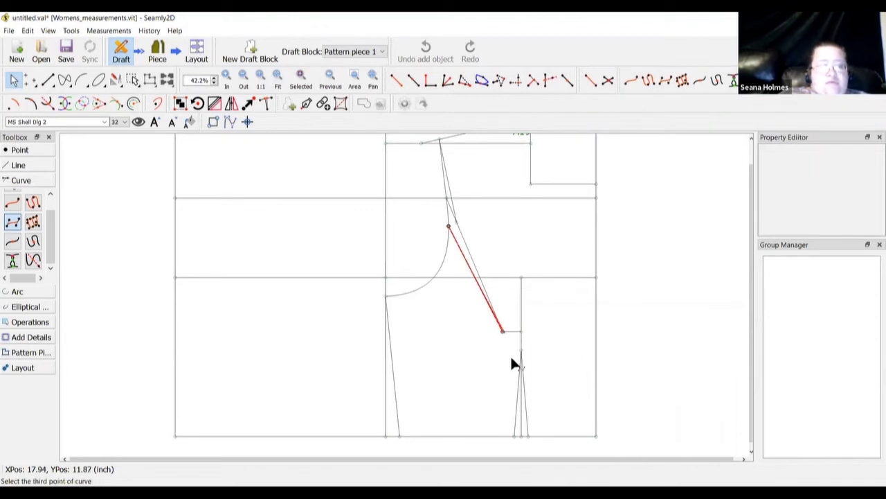
{"action": "left_click", "coordinate": [514, 439]}
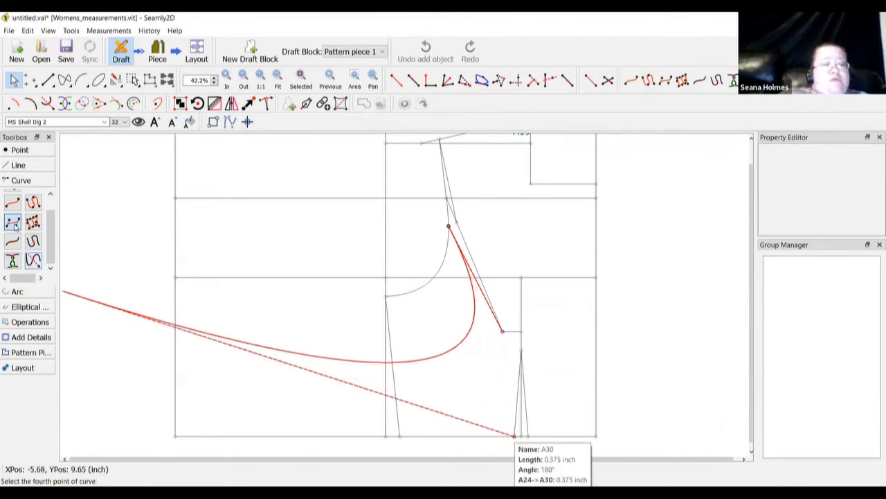
{"action": "left_click", "coordinate": [20, 150]}
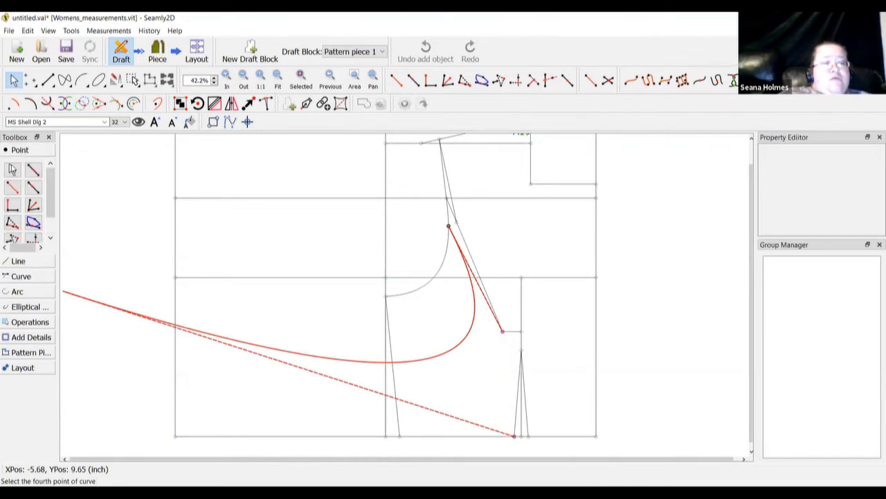
{"action": "left_click", "coordinate": [12, 170]}
Draw curve Spl_A28_A30 through A28, A27, A26 and A30, then check its points
{"action": "left_click", "coordinate": [22, 276]}
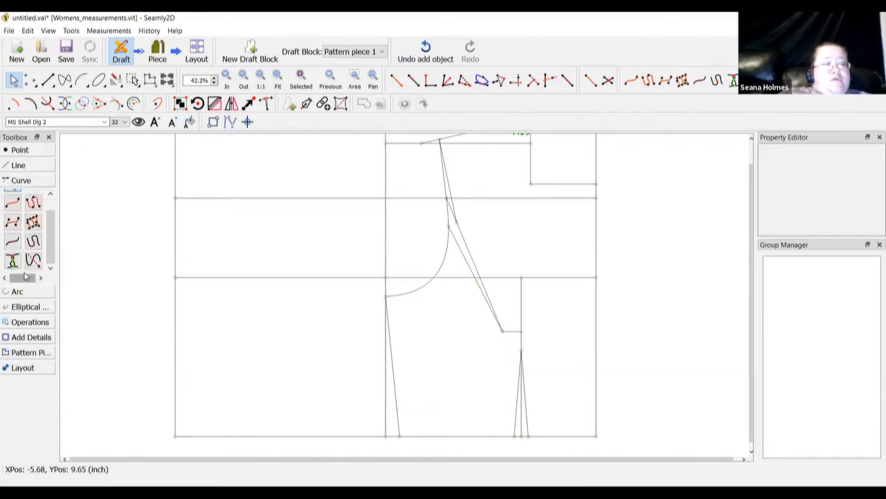
{"action": "left_click", "coordinate": [13, 223]}
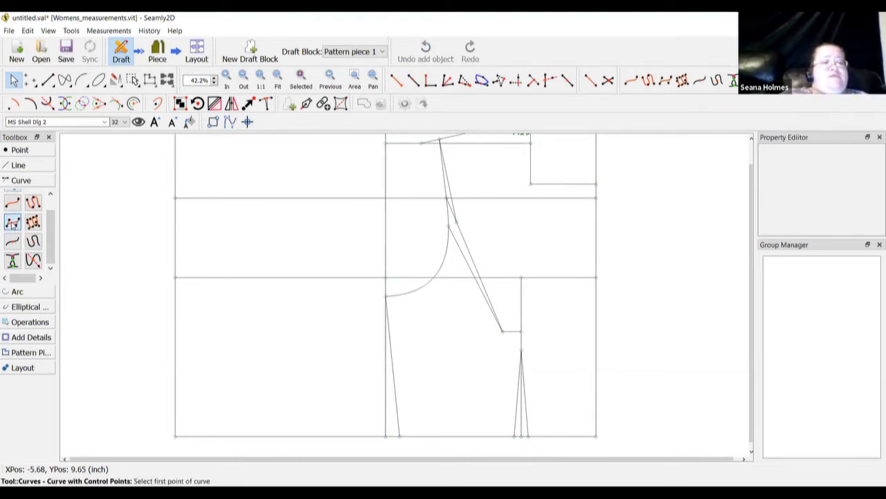
{"action": "left_click", "coordinate": [449, 228]}
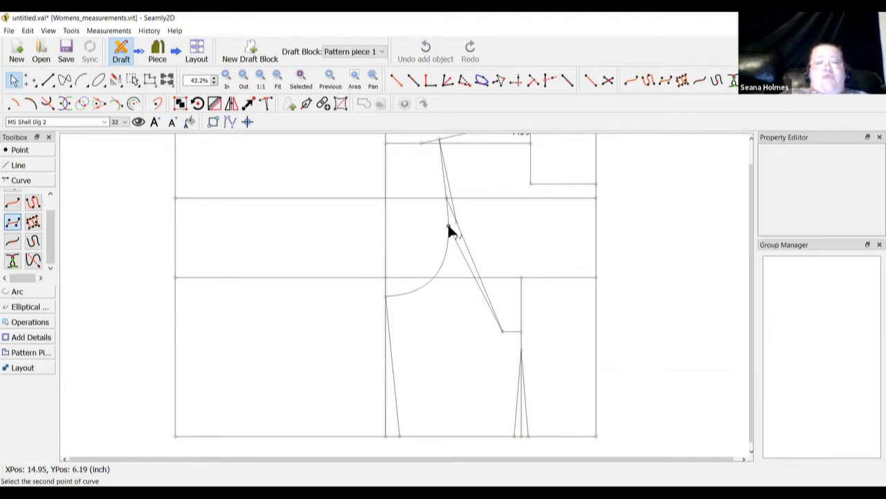
{"action": "left_click", "coordinate": [502, 331]}
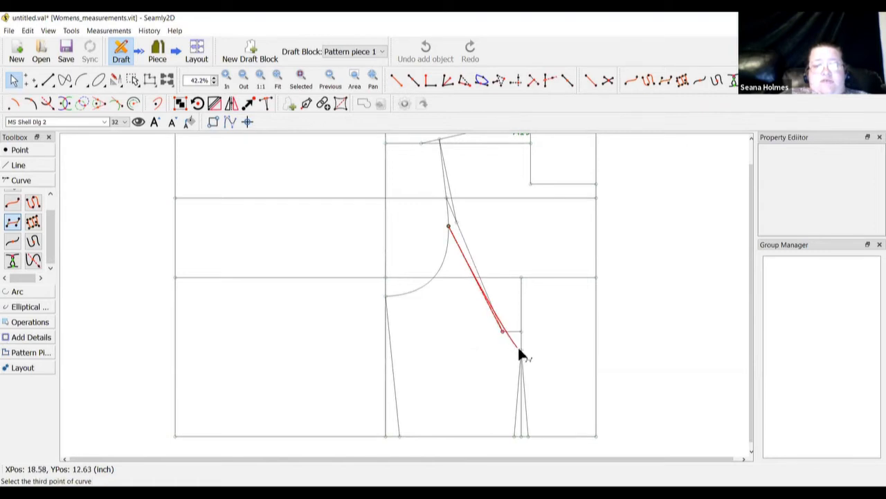
{"action": "left_click", "coordinate": [521, 351]}
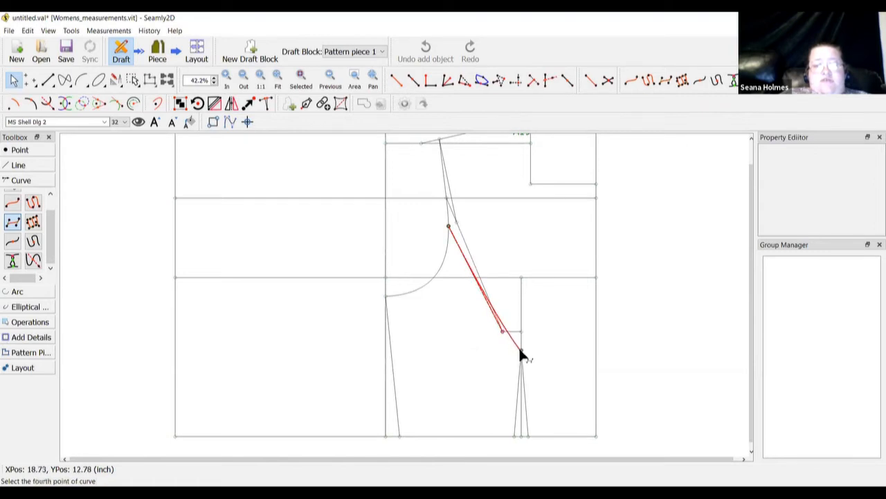
{"action": "left_click", "coordinate": [514, 435]}
{"action": "left_click", "coordinate": [457, 404]}
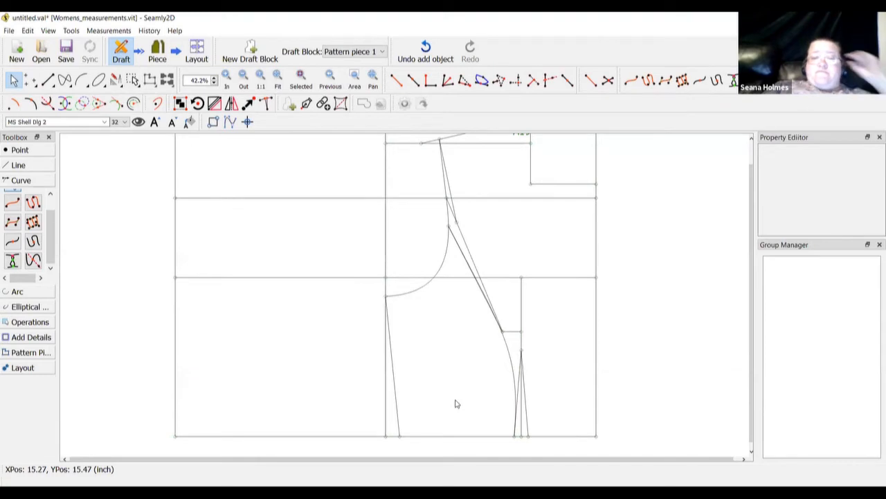
{"action": "left_click", "coordinate": [511, 356]}
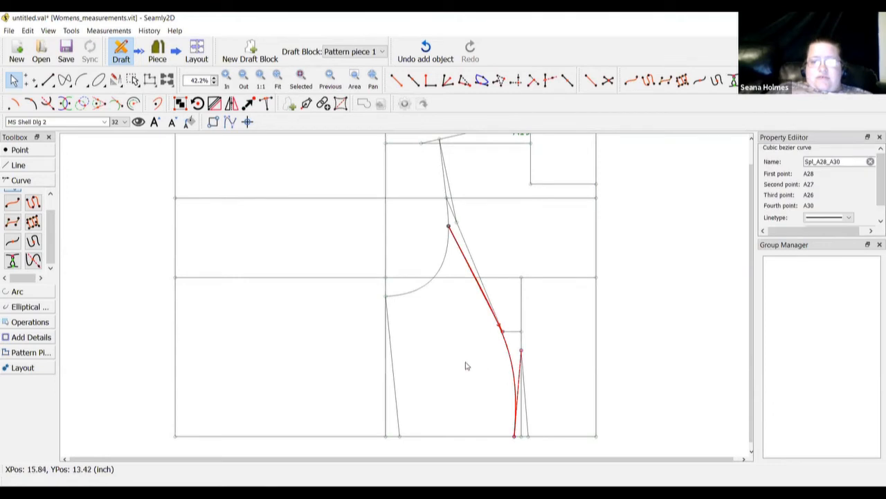
{"action": "left_click", "coordinate": [444, 329]}
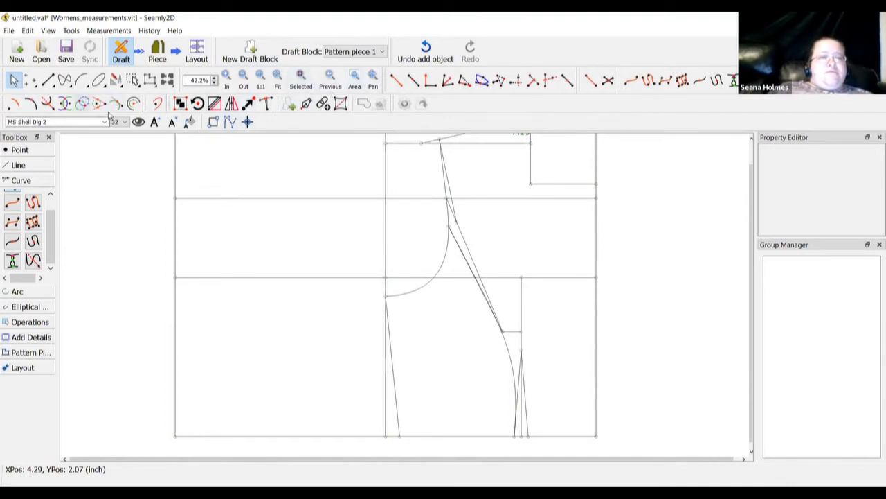
Delete the existing dart curve and redraw it from A28 via A27 and A26 to A30
{"action": "scroll", "coordinate": [240, 155], "scroll_direction": "up", "scroll_amount": 2}
{"action": "scroll", "coordinate": [239, 155], "scroll_direction": "down", "scroll_amount": 3}
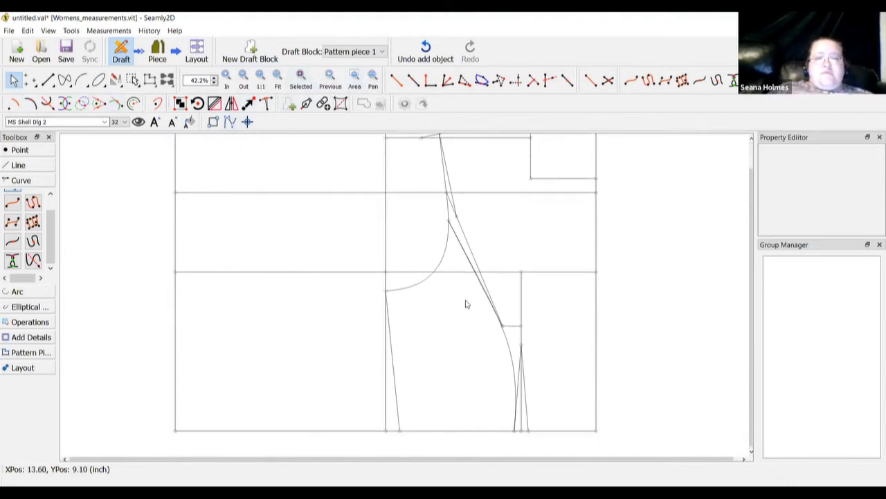
{"action": "right_click", "coordinate": [508, 344]}
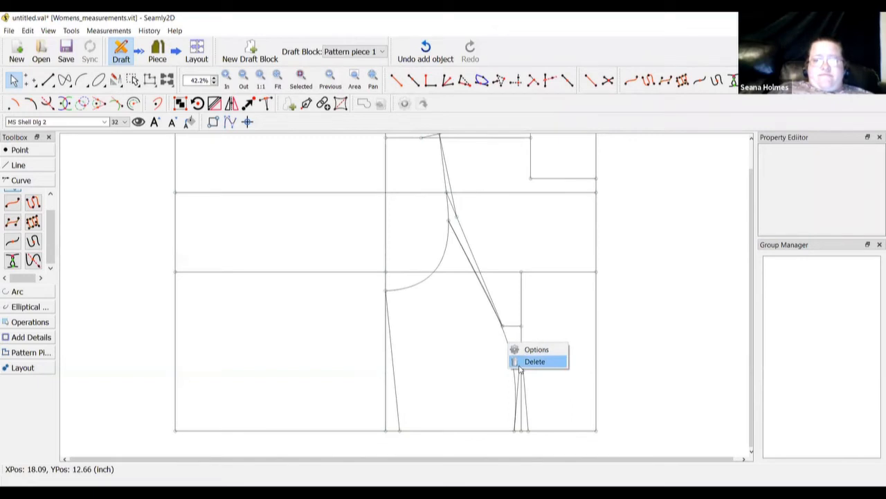
{"action": "left_click", "coordinate": [533, 361]}
{"action": "left_click", "coordinate": [448, 272]}
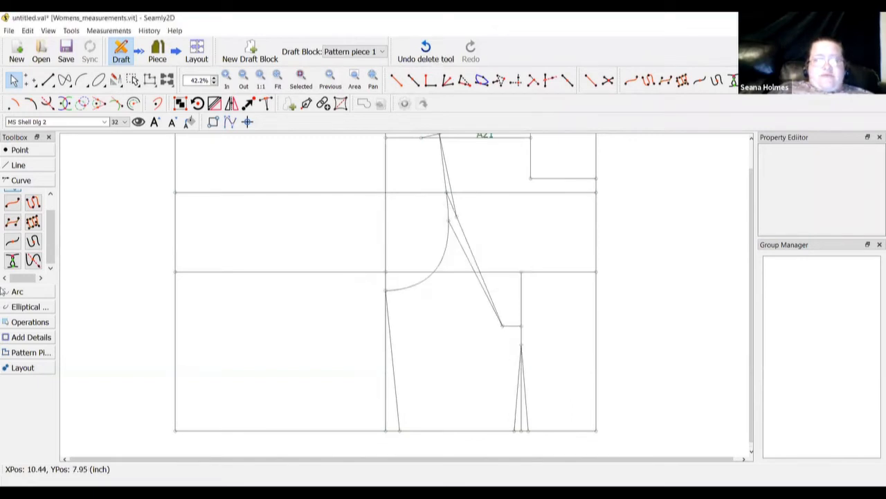
{"action": "left_click", "coordinate": [12, 222]}
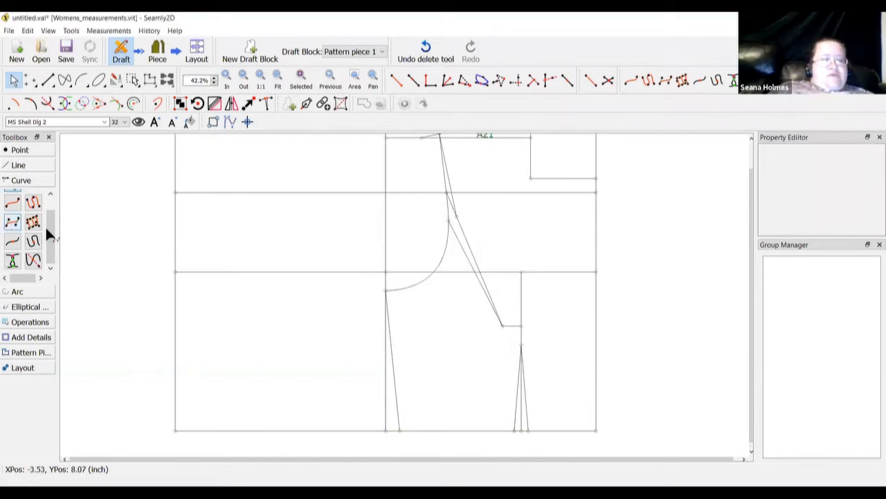
{"action": "left_click", "coordinate": [448, 221]}
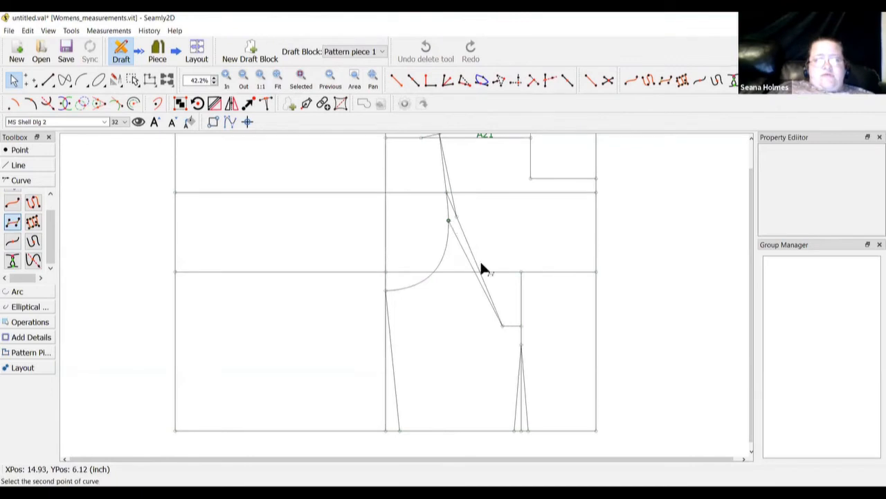
{"action": "left_click", "coordinate": [521, 325]}
{"action": "left_click", "coordinate": [520, 344]}
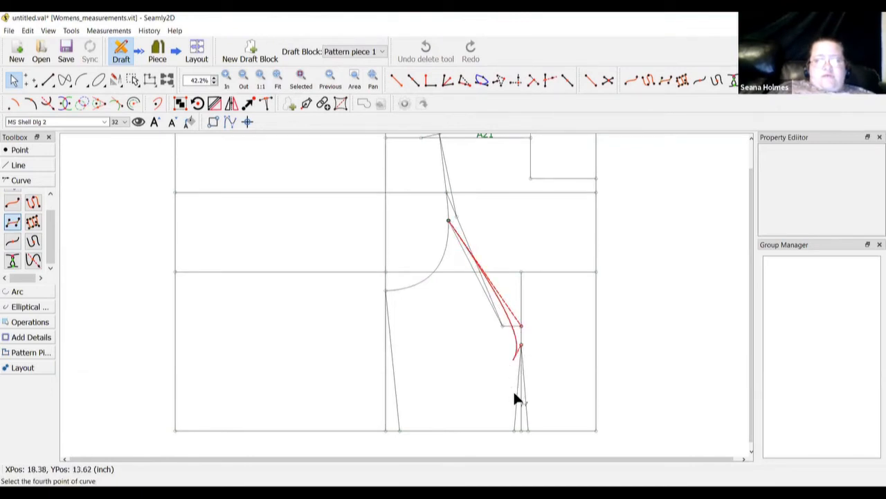
{"action": "left_click", "coordinate": [514, 430]}
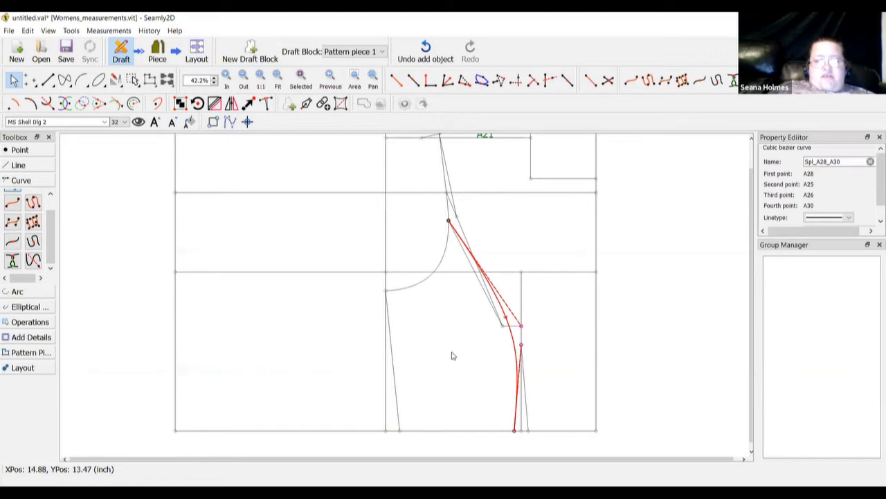
Delete that attempt and draw final curve Spl_A28_A30 through A27 and A26 to A30
{"action": "right_click", "coordinate": [513, 339]}
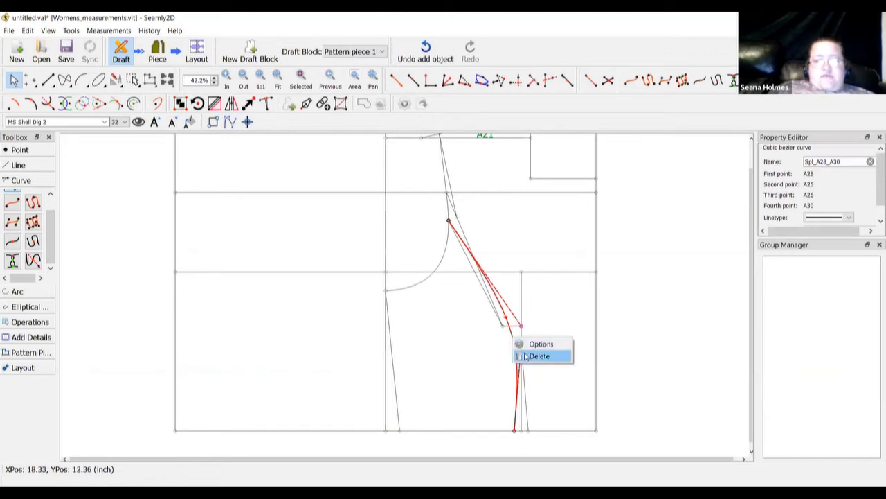
{"action": "left_click", "coordinate": [539, 356]}
{"action": "left_click", "coordinate": [442, 277]}
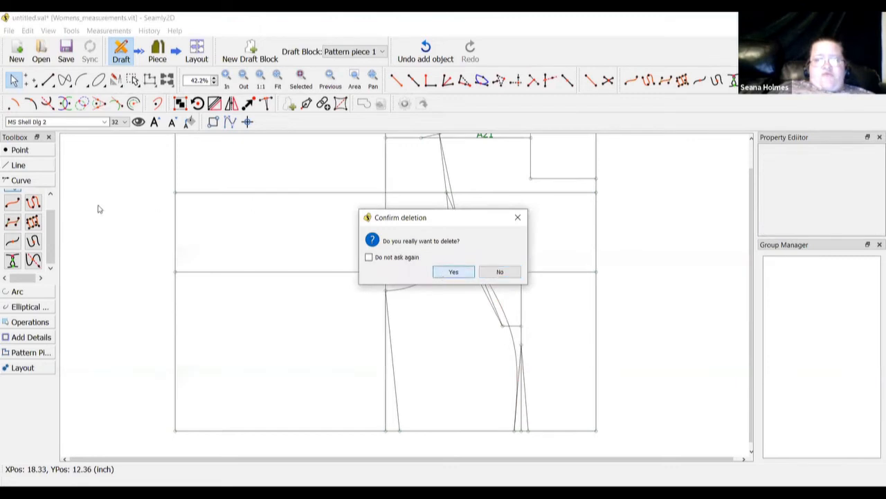
{"action": "left_click", "coordinate": [12, 221]}
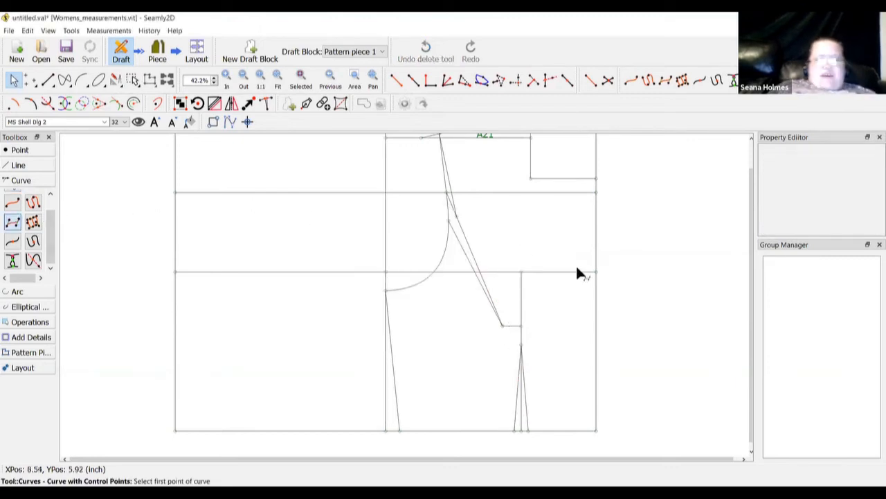
{"action": "left_click", "coordinate": [449, 220]}
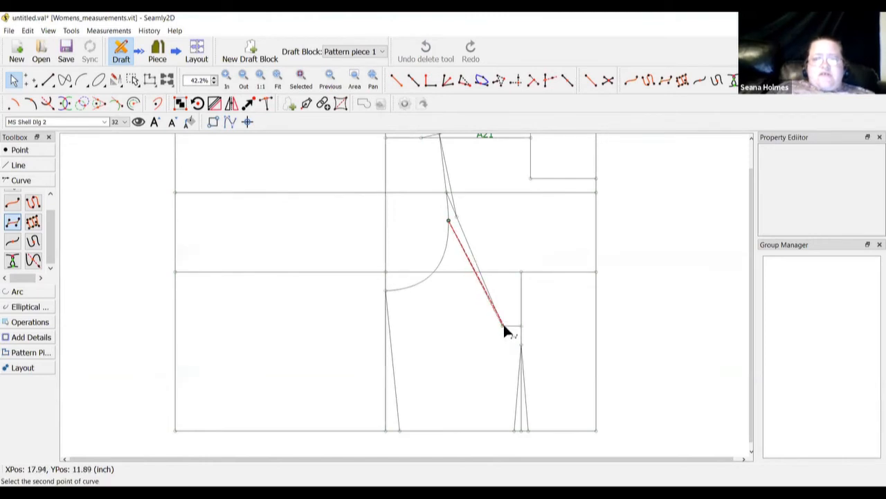
{"action": "left_click", "coordinate": [503, 325]}
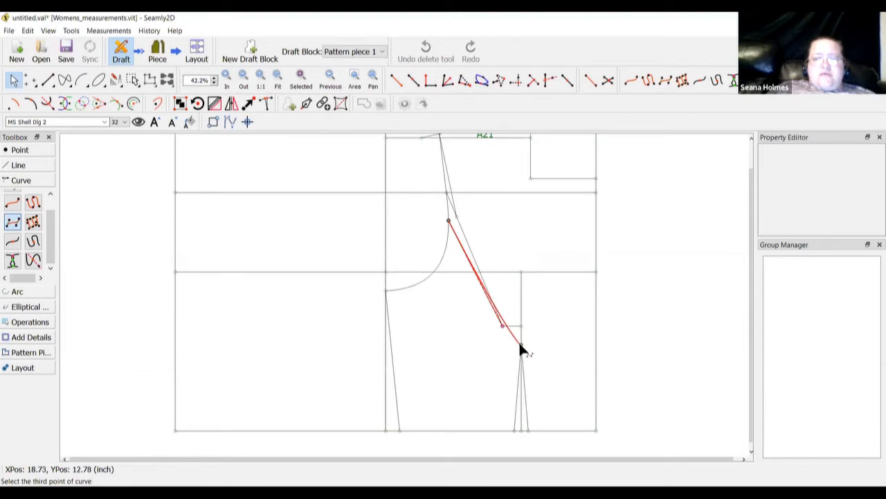
{"action": "left_click", "coordinate": [520, 344]}
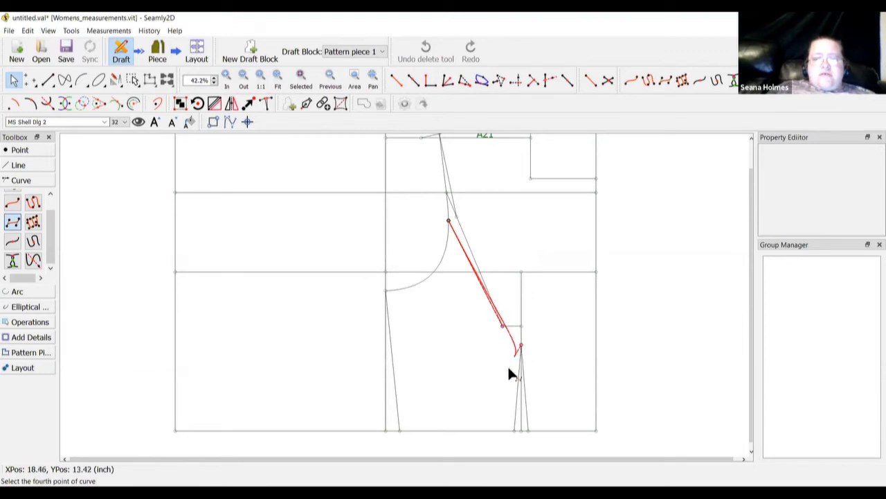
{"action": "left_click", "coordinate": [514, 430]}
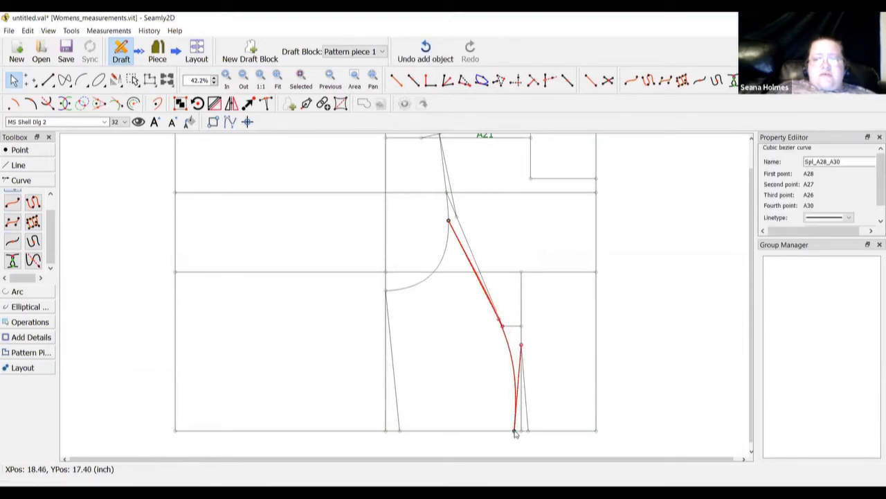
{"action": "left_click", "coordinate": [461, 385]}
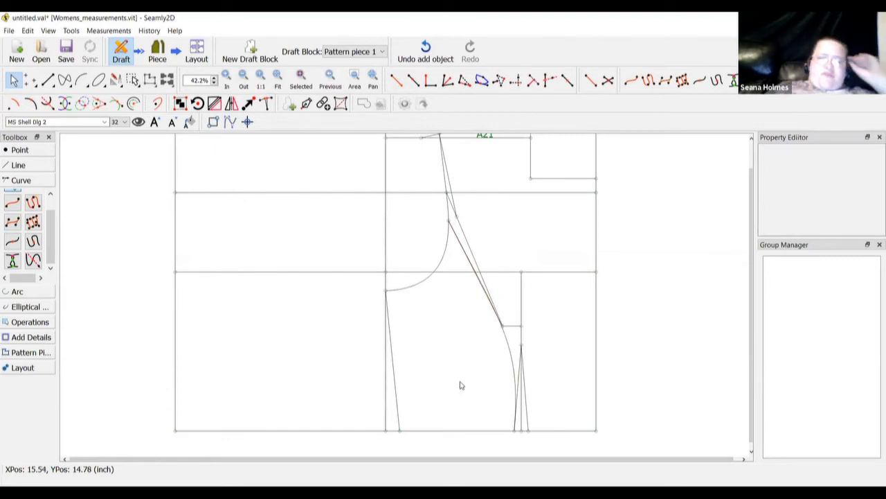
Draw cubic curve Spl_A31_A29 through A29, dart tip A27, waist corner A26 and A31
{"action": "left_click", "coordinate": [12, 222]}
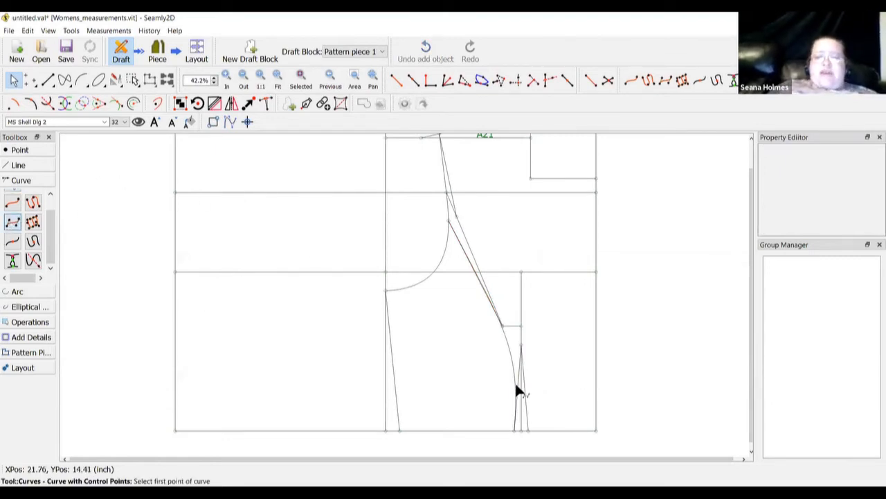
{"action": "left_click", "coordinate": [527, 430]}
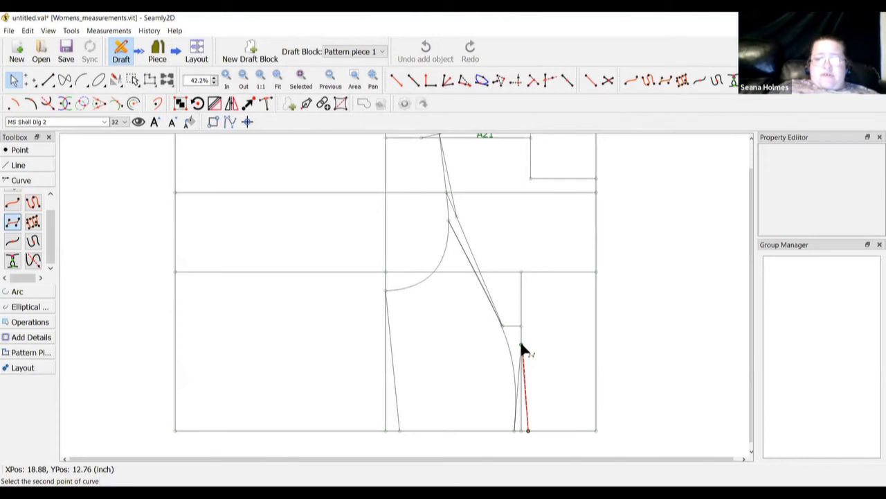
{"action": "left_click", "coordinate": [521, 344]}
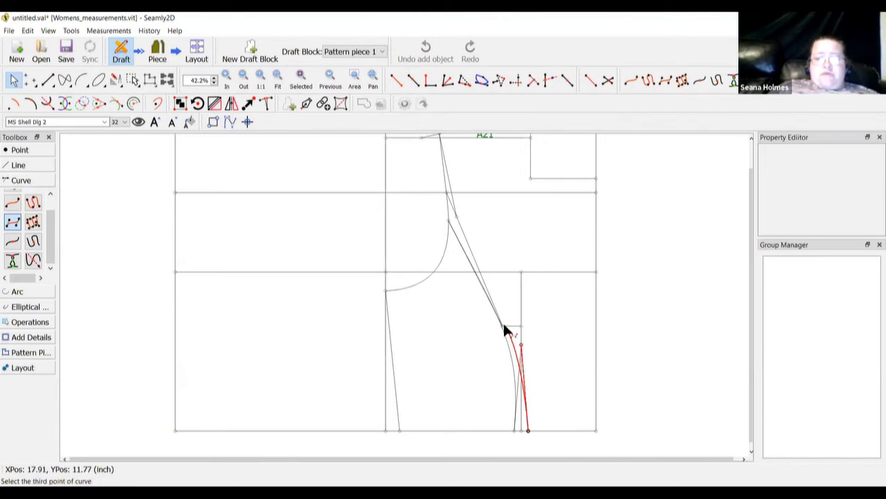
{"action": "left_click", "coordinate": [502, 327]}
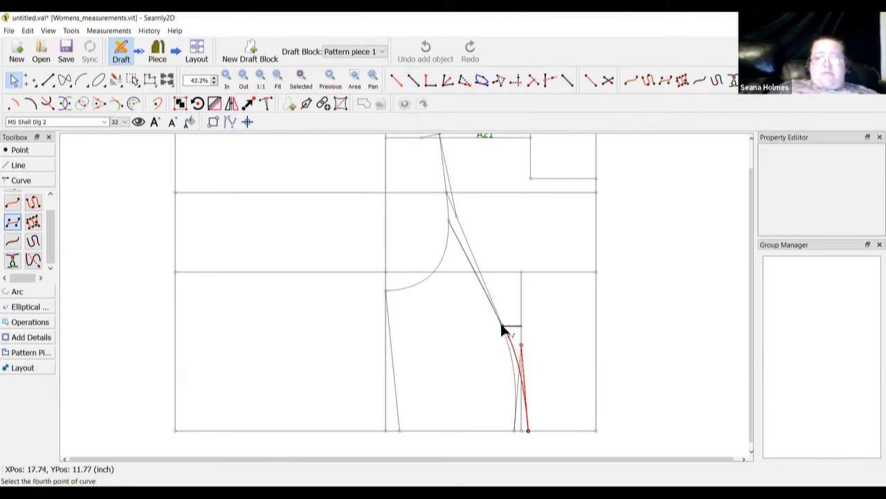
{"action": "left_click", "coordinate": [456, 216]}
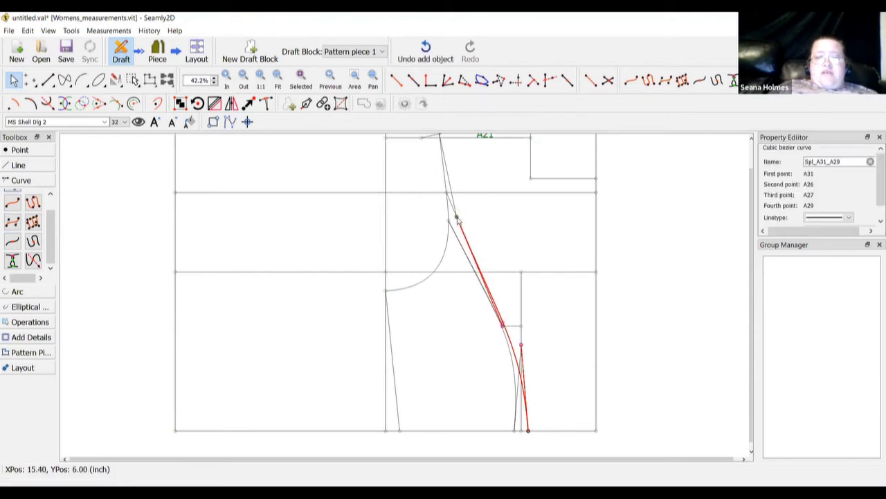
{"action": "left_click", "coordinate": [413, 216]}
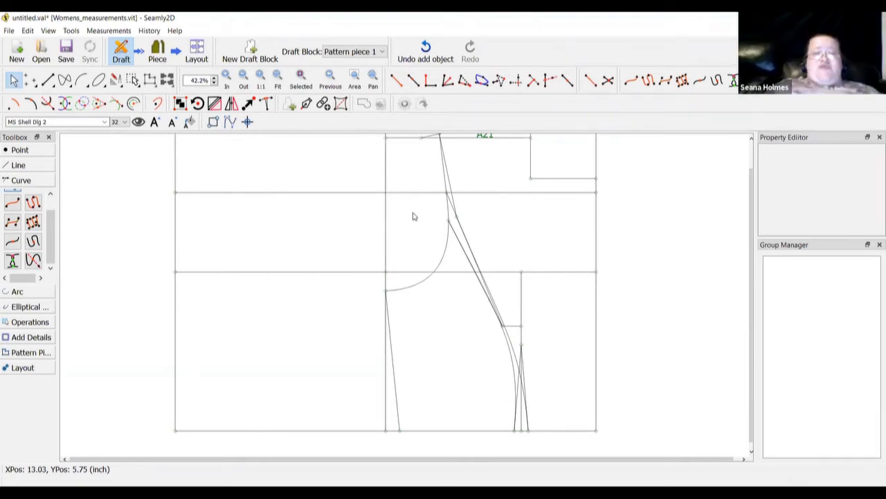
{"action": "scroll", "coordinate": [426, 343], "scroll_direction": "up", "scroll_amount": 2}
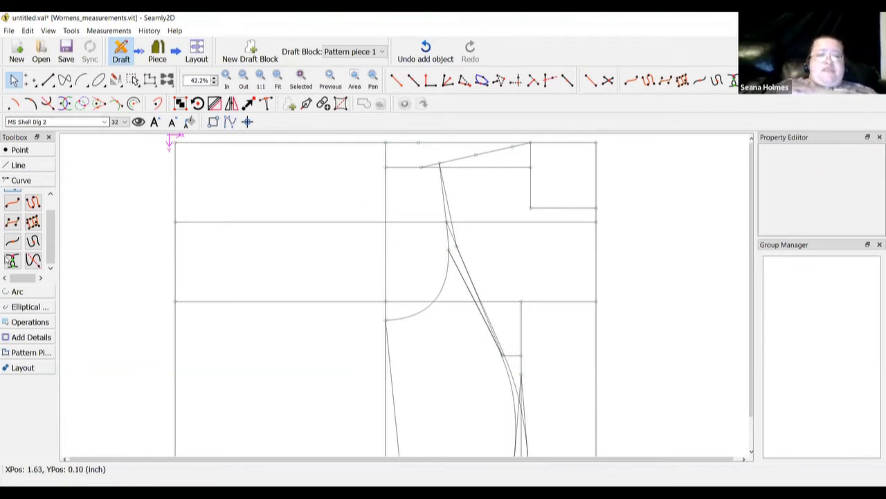
Place point A33 6 inches out on a perpendicular from A19 to the A19–A20 line
{"action": "left_click", "coordinate": [20, 150]}
{"action": "left_click", "coordinate": [13, 205]}
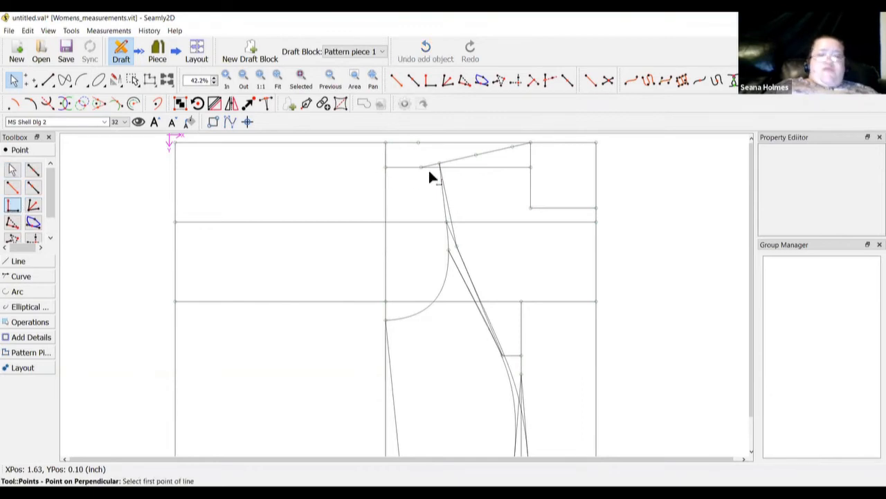
{"action": "left_click", "coordinate": [513, 148]}
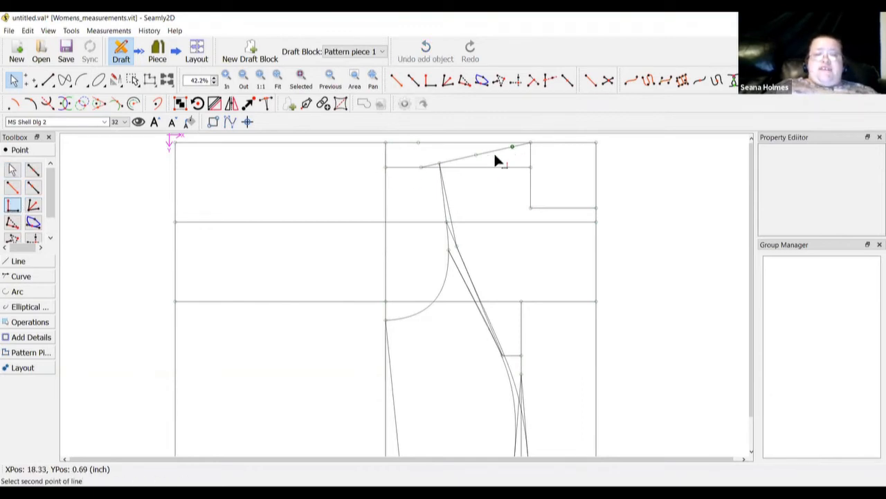
{"action": "left_click", "coordinate": [439, 166]}
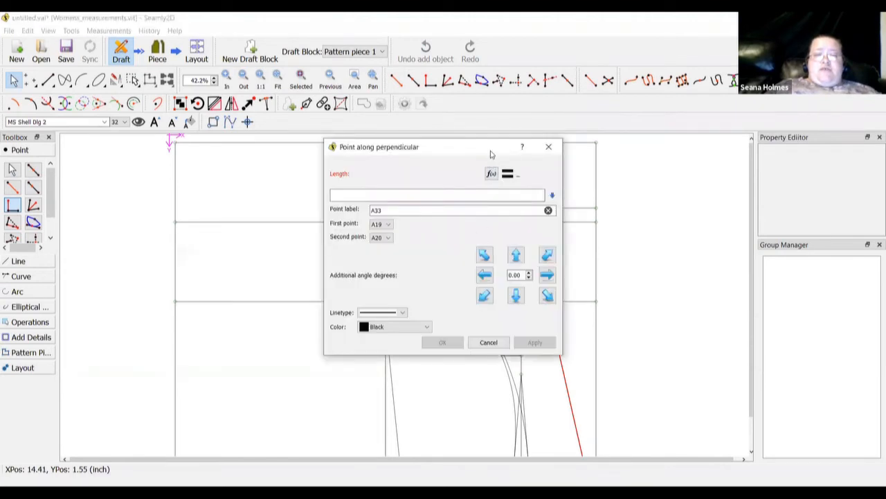
{"action": "left_click_drag", "start_coordinate": [512, 153], "coordinate": [279, 296]}
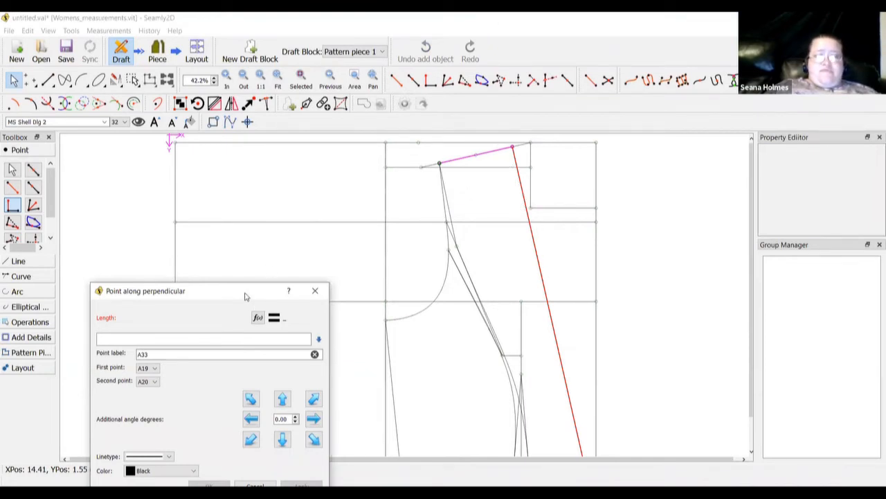
{"action": "left_click_drag", "start_coordinate": [245, 297], "coordinate": [309, 204]}
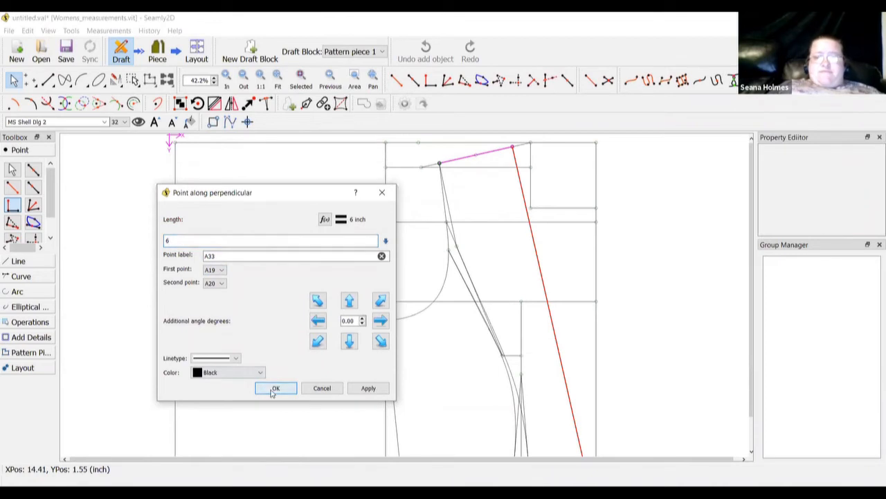
{"action": "left_click", "coordinate": [275, 390]}
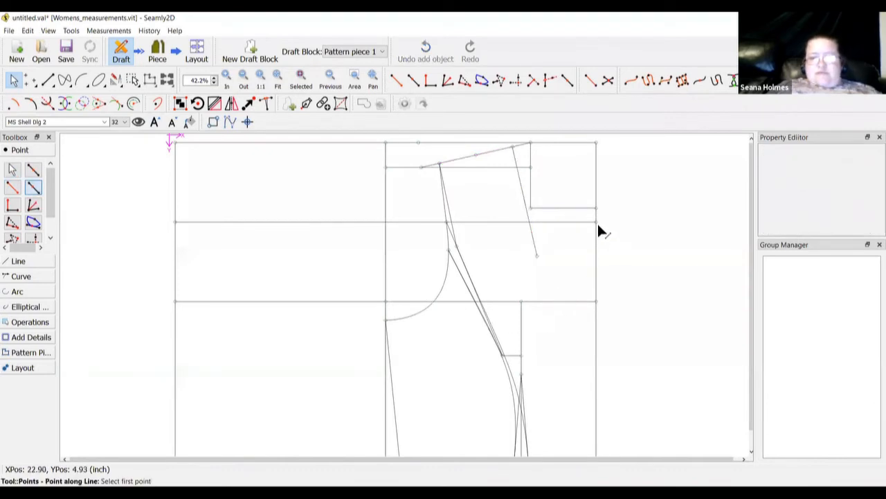
Create point A34 3 inches along the line from A8 toward A9
{"action": "left_click", "coordinate": [595, 301]}
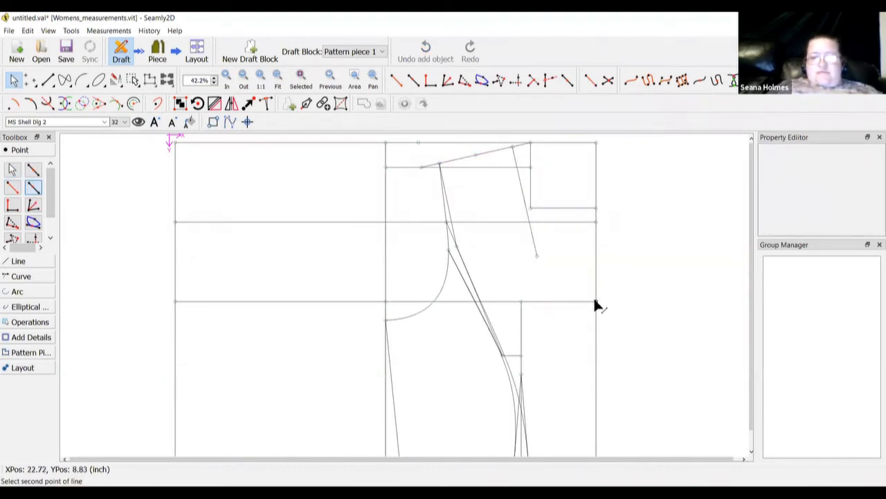
{"action": "left_click", "coordinate": [596, 223]}
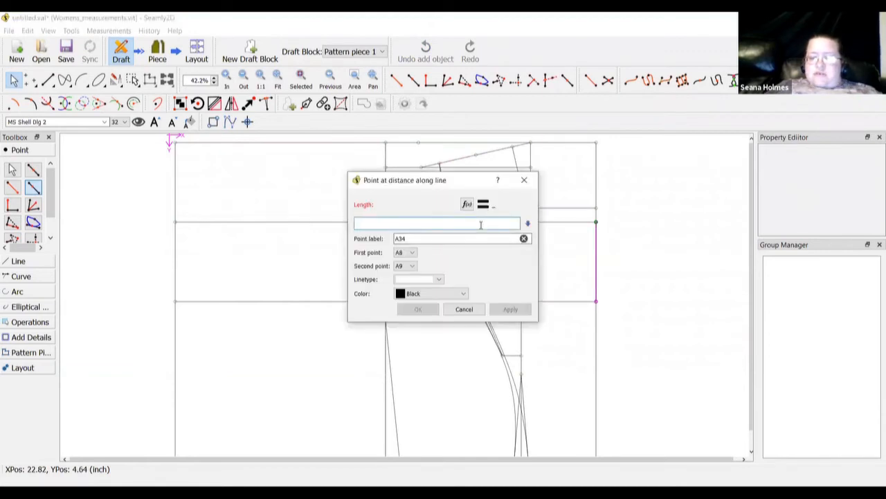
{"action": "type", "text": "3"}
{"action": "left_click", "coordinate": [419, 309]}
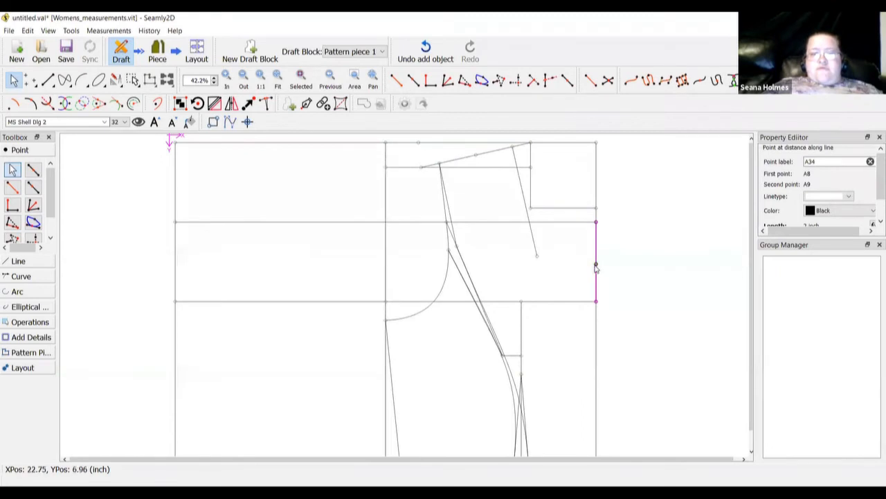
Change point A34's length to 1.5 inches
{"action": "right_click", "coordinate": [596, 268]}
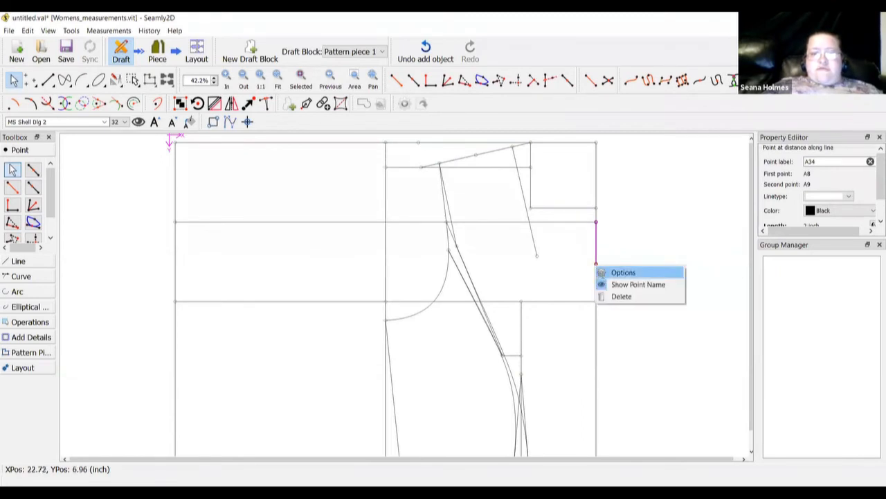
{"action": "left_click", "coordinate": [621, 272]}
{"action": "double_click", "coordinate": [432, 226]}
{"action": "type", "text": "1."}
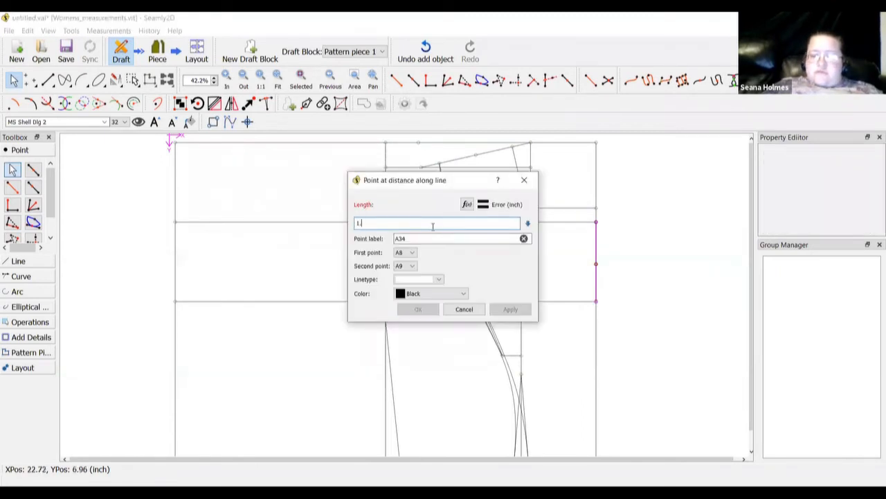
{"action": "type", "text": "5"}
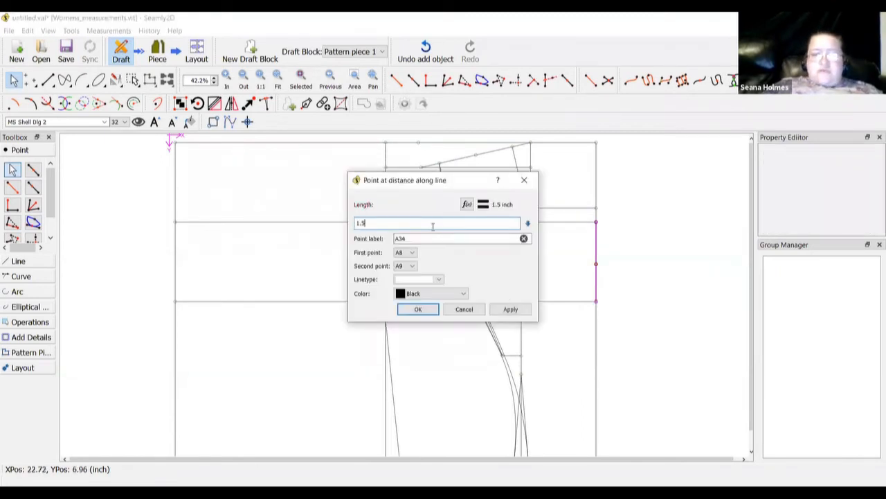
{"action": "left_click", "coordinate": [418, 310]}
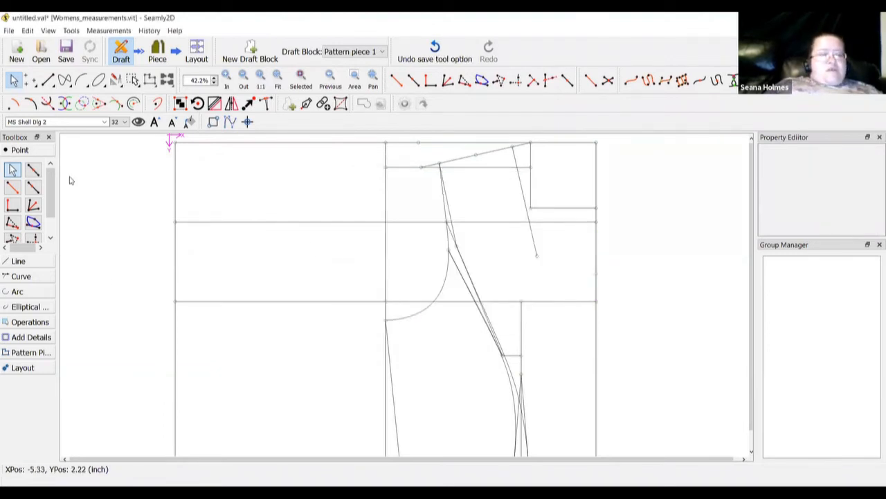
Draw a simple curve from point A33 to point A34
{"action": "left_click", "coordinate": [27, 277]}
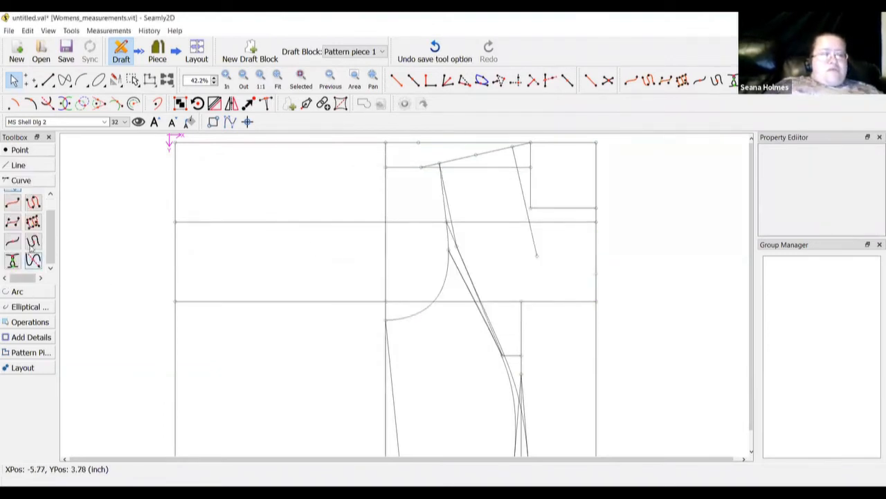
{"action": "scroll", "coordinate": [27, 236], "scroll_direction": "up", "scroll_amount": 1}
{"action": "left_click", "coordinate": [12, 220]}
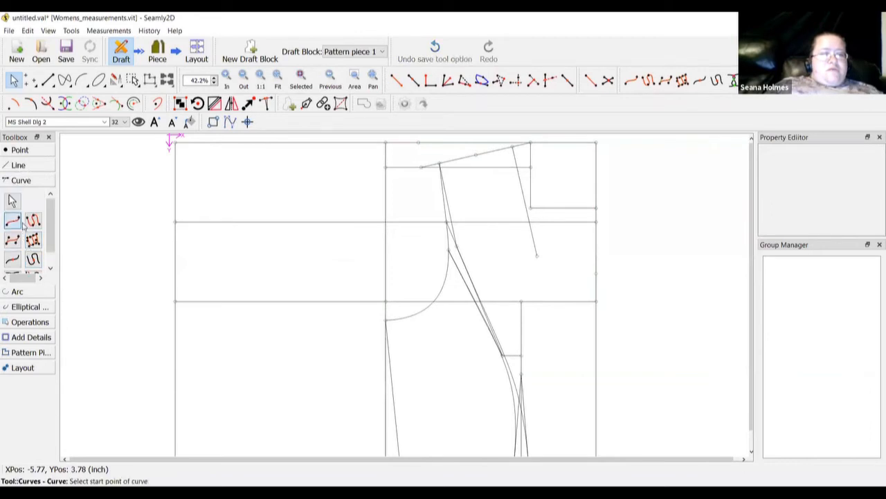
{"action": "left_click", "coordinate": [538, 257]}
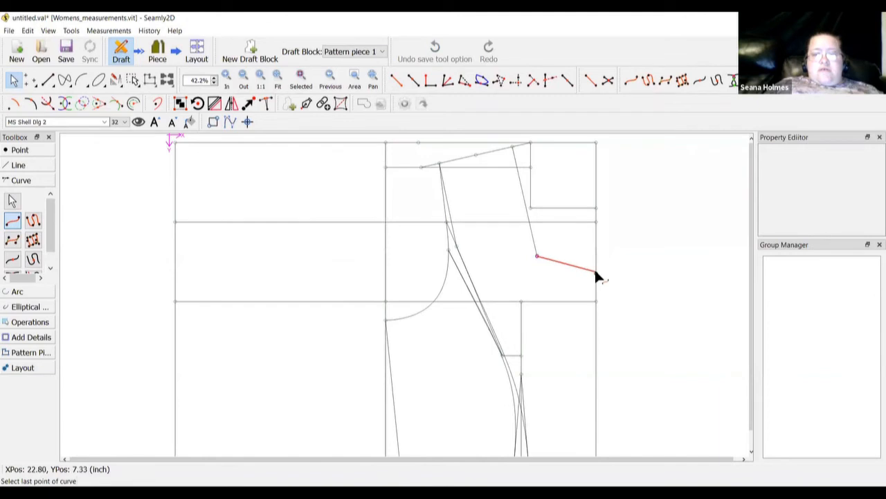
{"action": "left_click", "coordinate": [596, 271]}
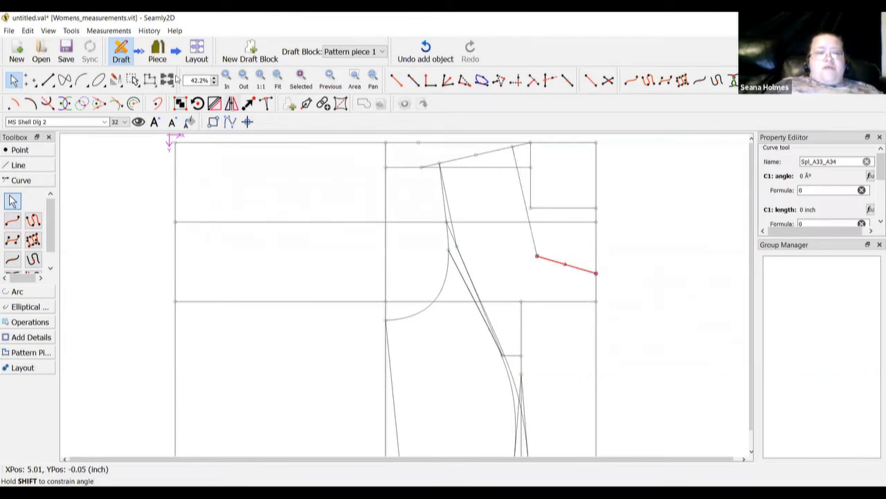
Bend the A33–A34 curve by its start handle, then fit the whole pattern in view
{"action": "left_click", "coordinate": [226, 81]}
{"action": "left_click", "coordinate": [226, 80]}
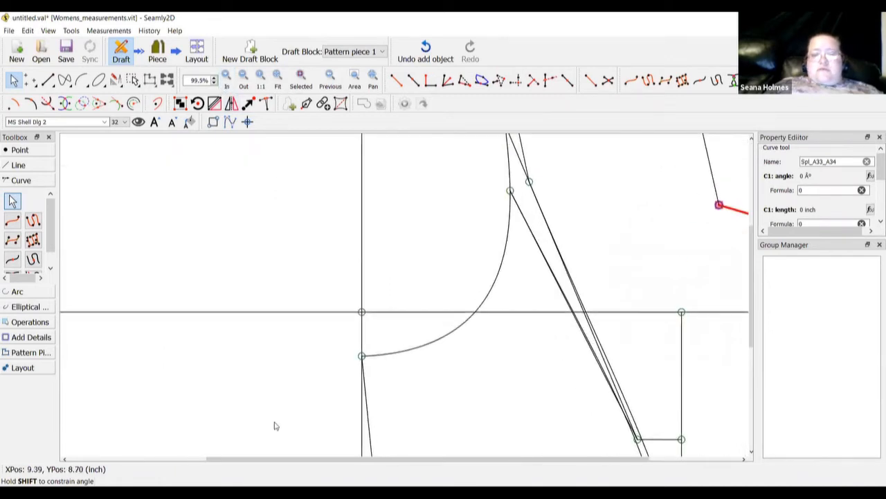
{"action": "left_click_drag", "start_coordinate": [288, 462], "coordinate": [454, 467]}
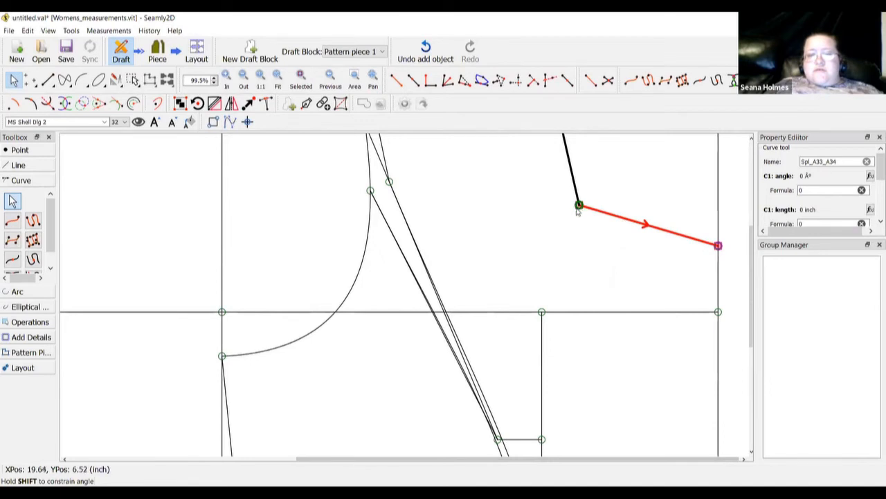
{"action": "left_click_drag", "start_coordinate": [579, 206], "coordinate": [694, 214]}
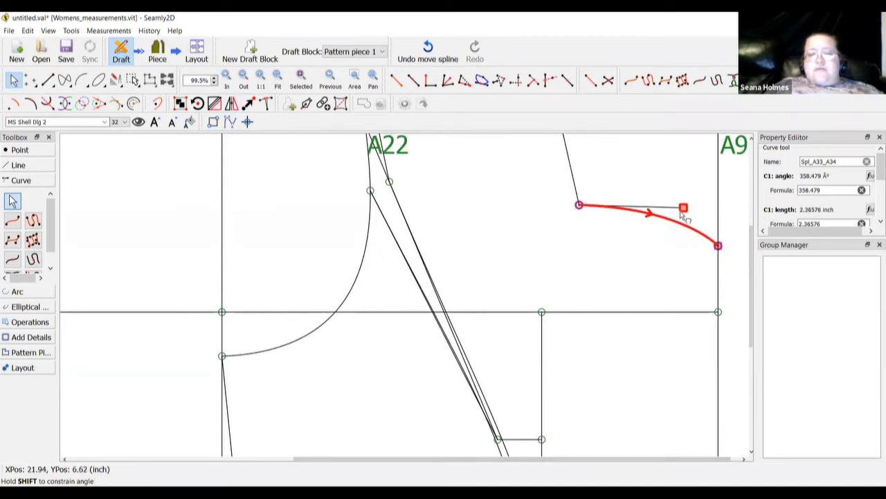
{"action": "left_click", "coordinate": [616, 275]}
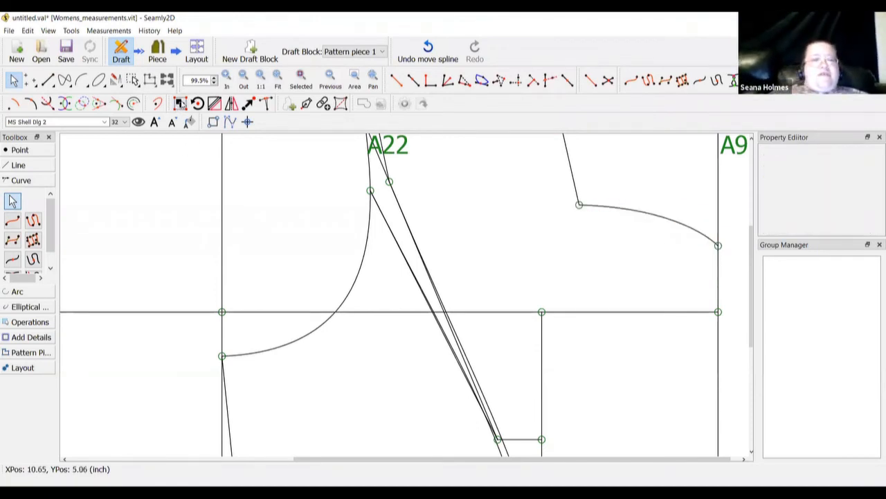
{"action": "left_click", "coordinate": [276, 82]}
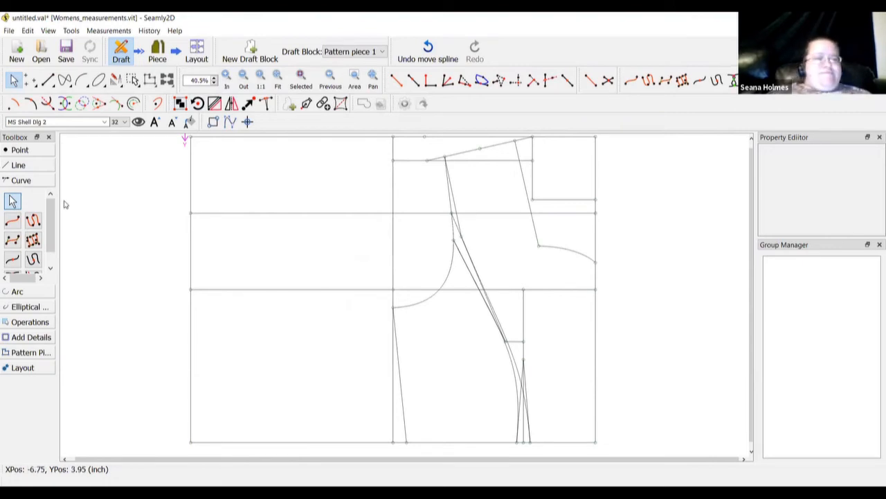
{"action": "left_click", "coordinate": [34, 150]}
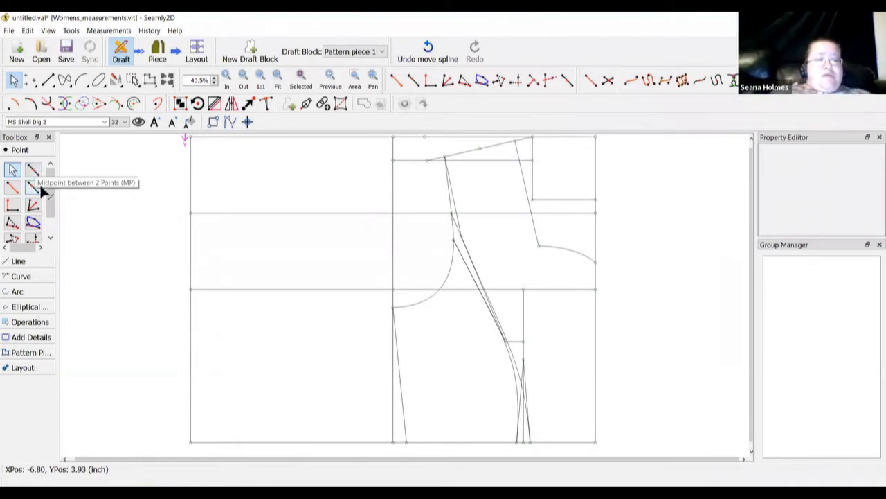
Start a point along the top line from A toward A4
{"action": "left_click", "coordinate": [40, 187]}
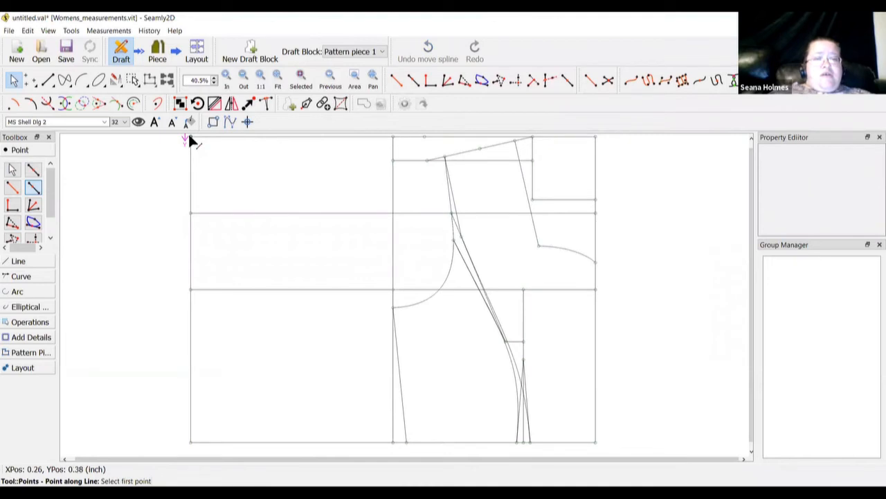
{"action": "left_click", "coordinate": [191, 137]}
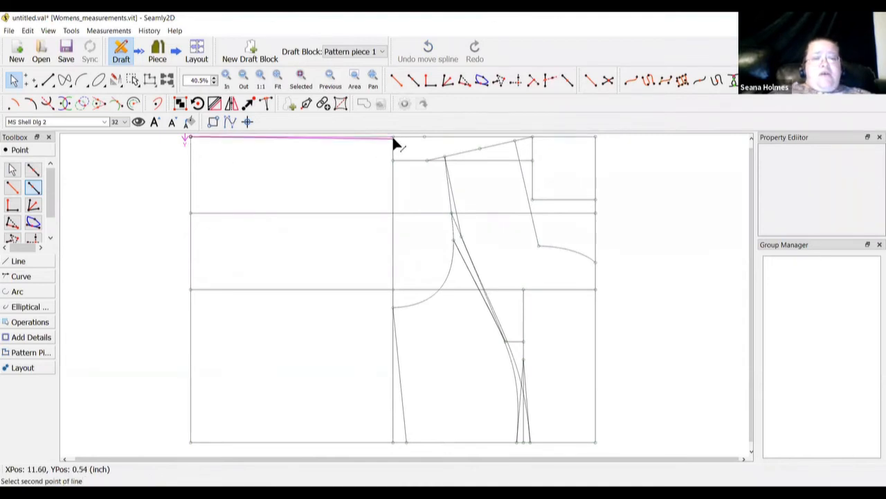
{"action": "left_click", "coordinate": [393, 138]}
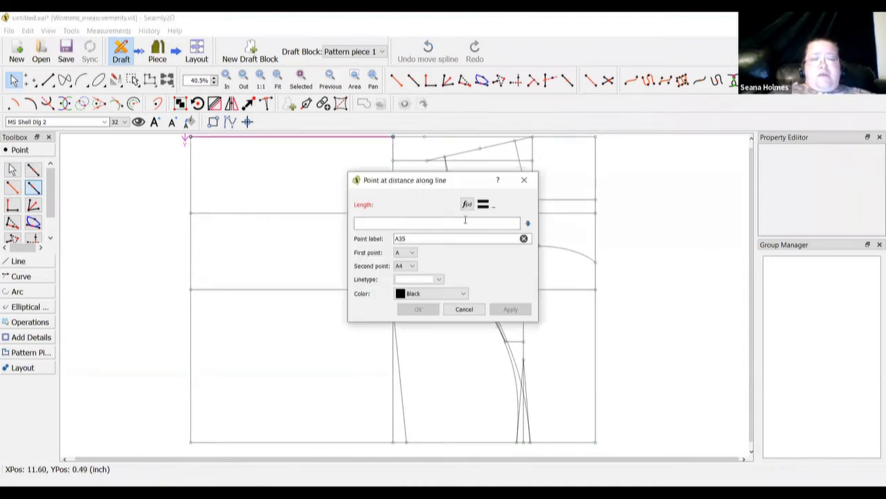
{"action": "left_click_drag", "start_coordinate": [427, 180], "coordinate": [254, 194]}
Insert the Line_A13_A1 length into the point's length formula
{"action": "left_click", "coordinate": [293, 219]}
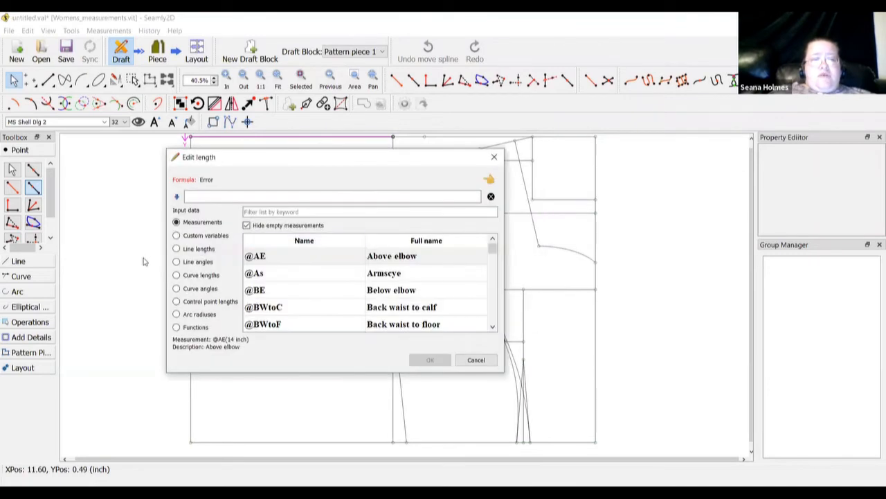
{"action": "left_click", "coordinate": [177, 250]}
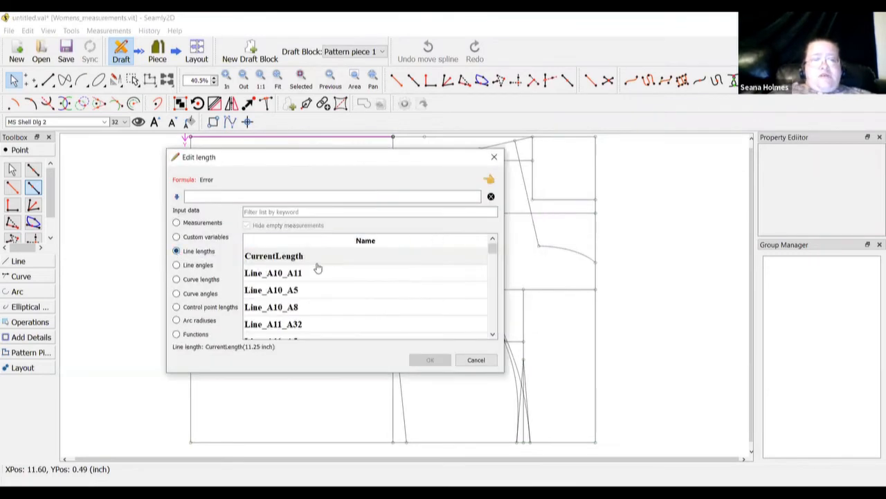
{"action": "left_click", "coordinate": [297, 212]}
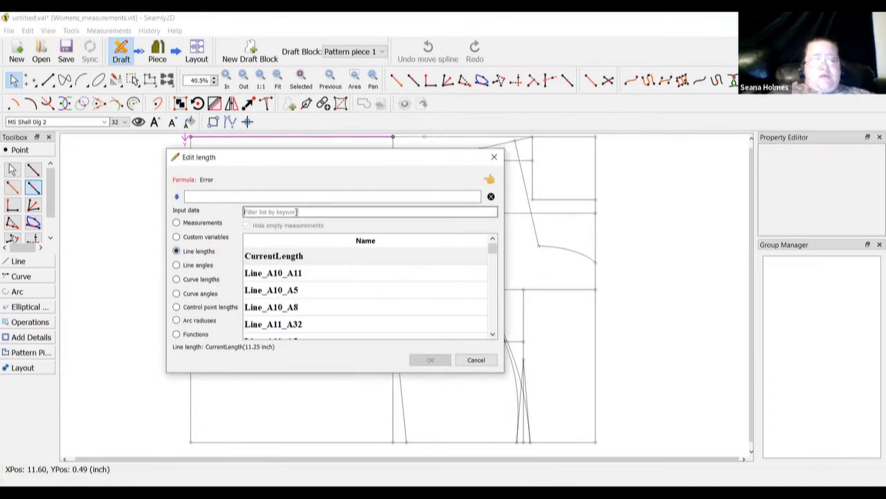
{"action": "type", "text": "a1"}
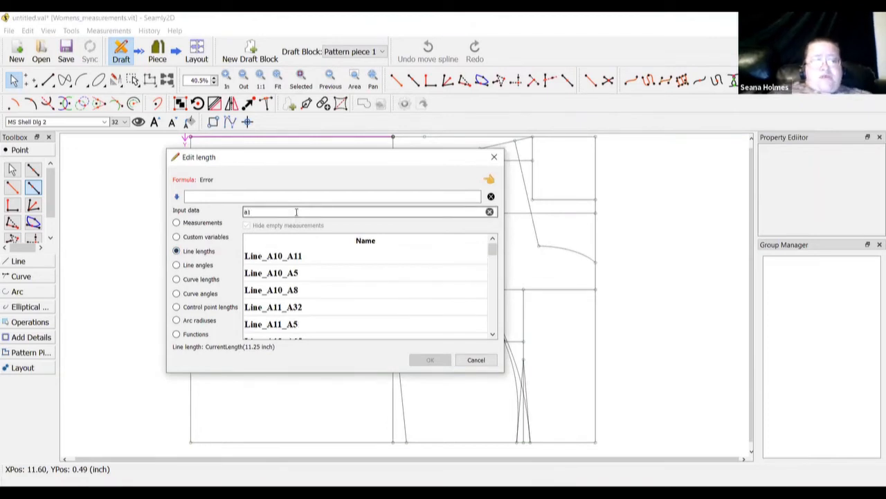
{"action": "left_click", "coordinate": [286, 277]}
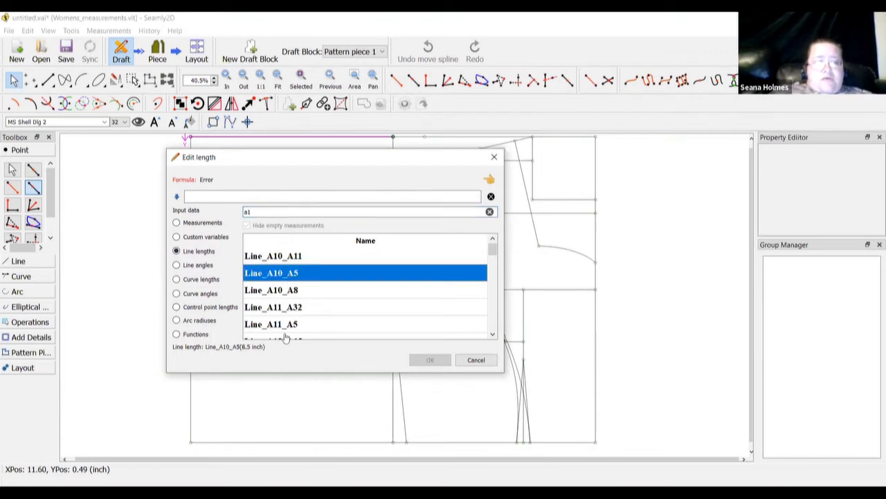
{"action": "scroll", "coordinate": [283, 336], "scroll_direction": "down", "scroll_amount": 2}
{"action": "left_click", "coordinate": [290, 274]}
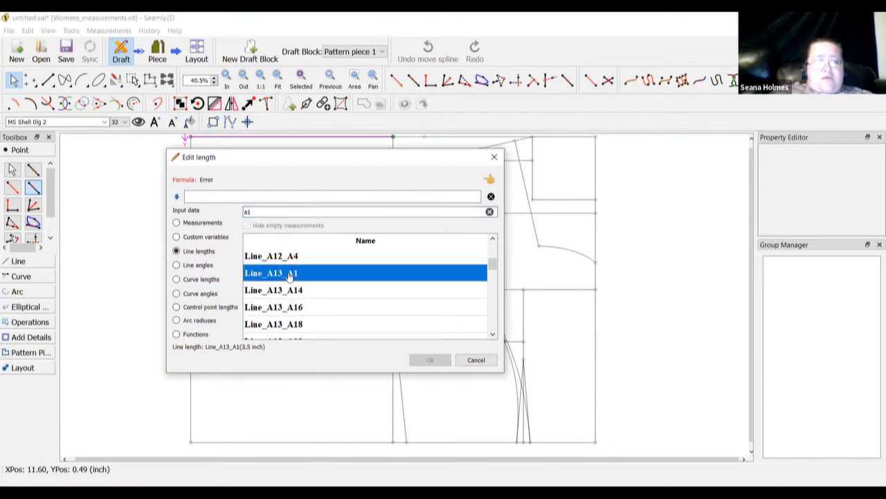
{"action": "double_click", "coordinate": [289, 275]}
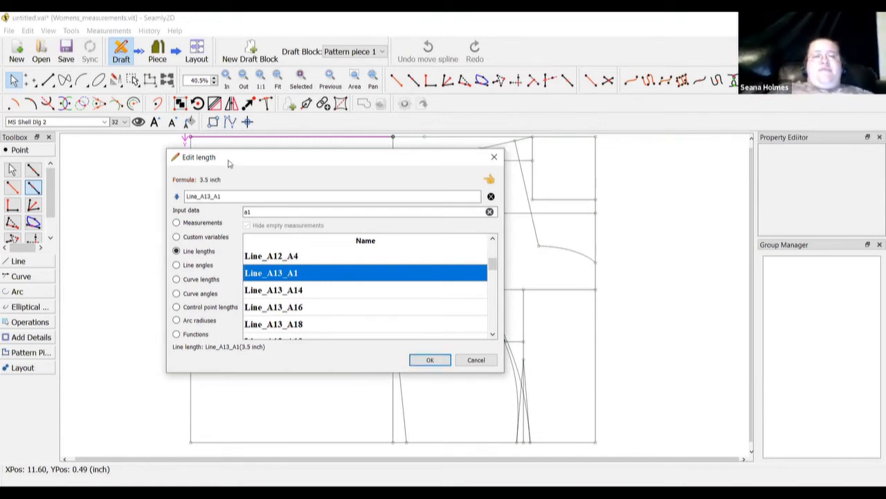
Subtract 0.5 from the formula and create point A35 at 3 inches
{"action": "left_click", "coordinate": [240, 197]}
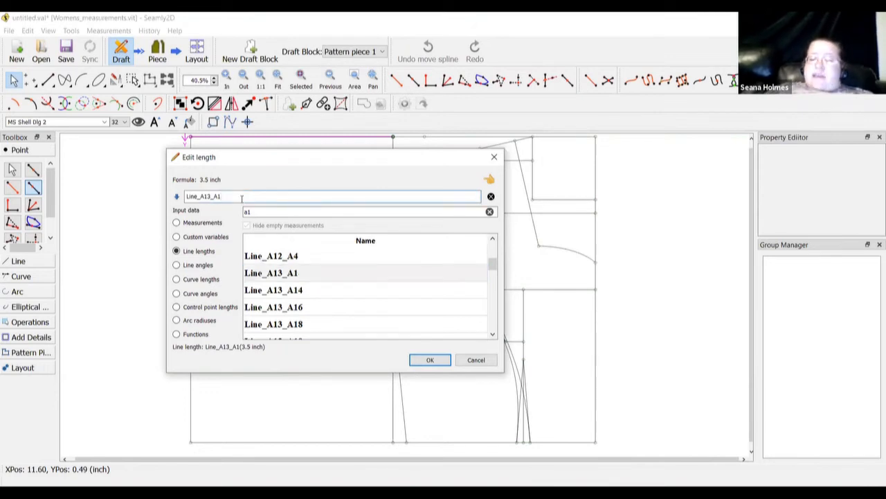
{"action": "type", "text": "-.5"}
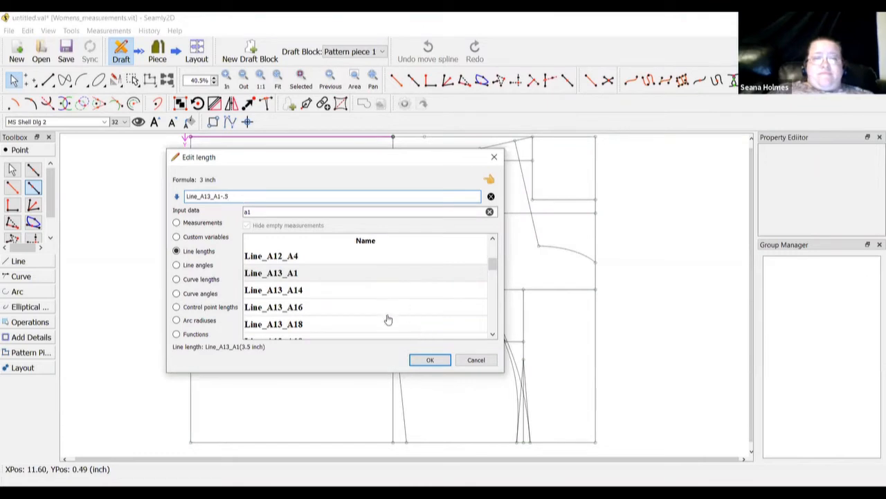
{"action": "left_click", "coordinate": [420, 361]}
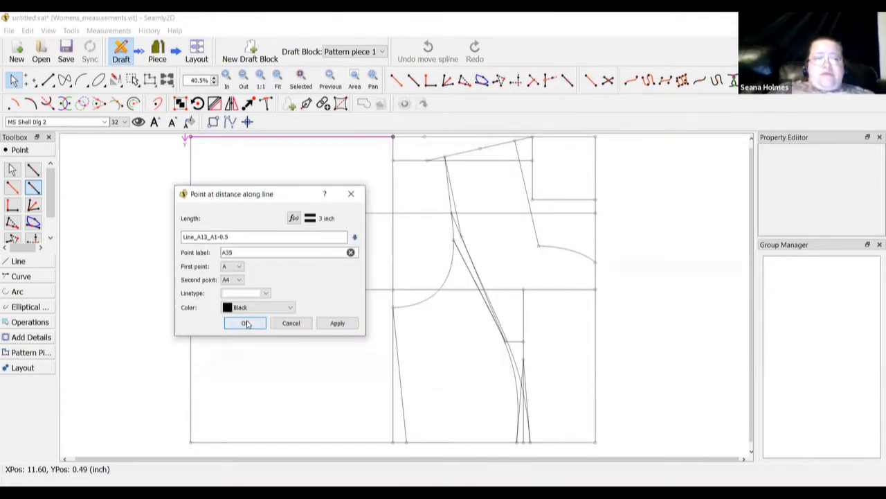
{"action": "left_click", "coordinate": [245, 322]}
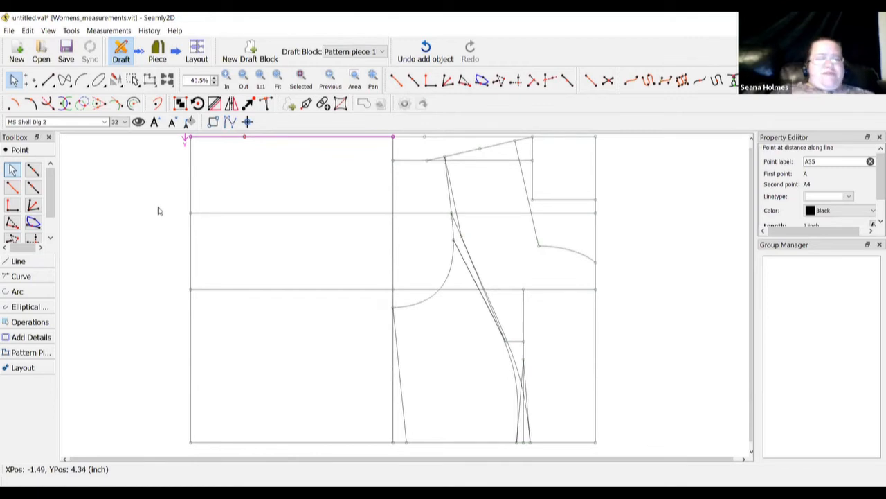
{"action": "scroll", "coordinate": [158, 211], "scroll_direction": "up", "scroll_amount": 1}
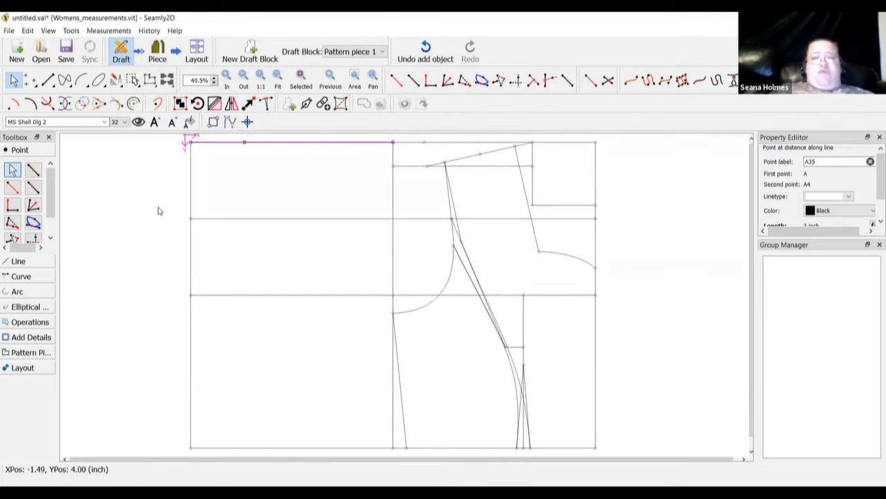
Place point A36 1 inch from A35, perpendicular to the A35–A4 line
{"action": "left_click", "coordinate": [13, 205]}
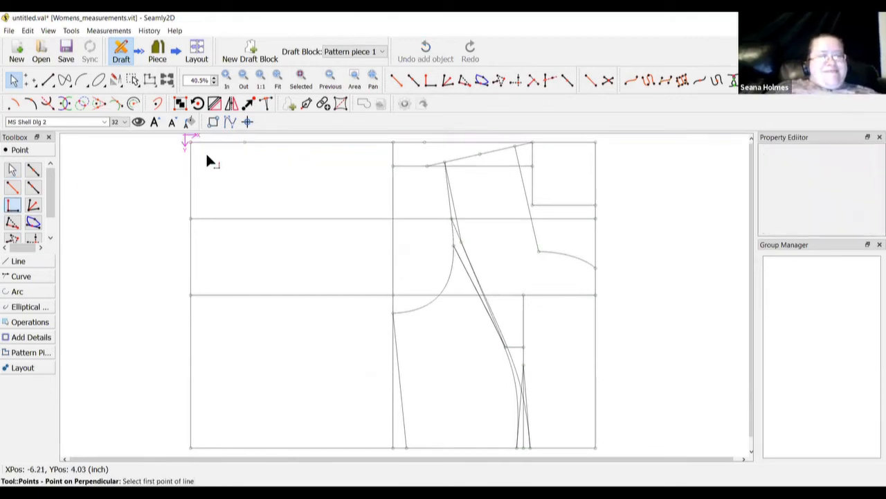
{"action": "left_click", "coordinate": [244, 141]}
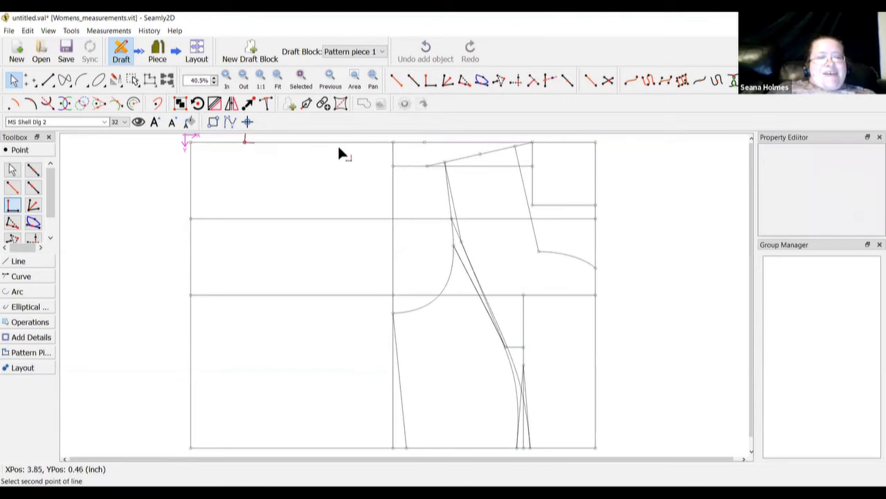
{"action": "left_click", "coordinate": [393, 142]}
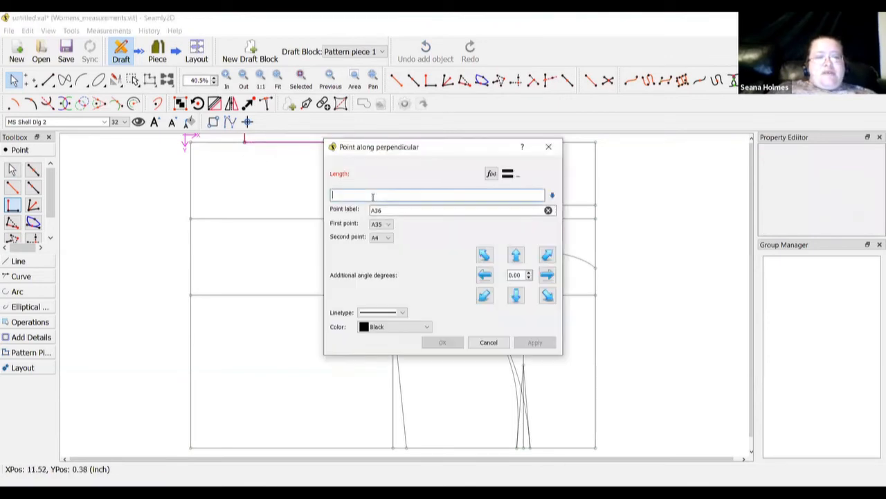
{"action": "type", "text": "1"}
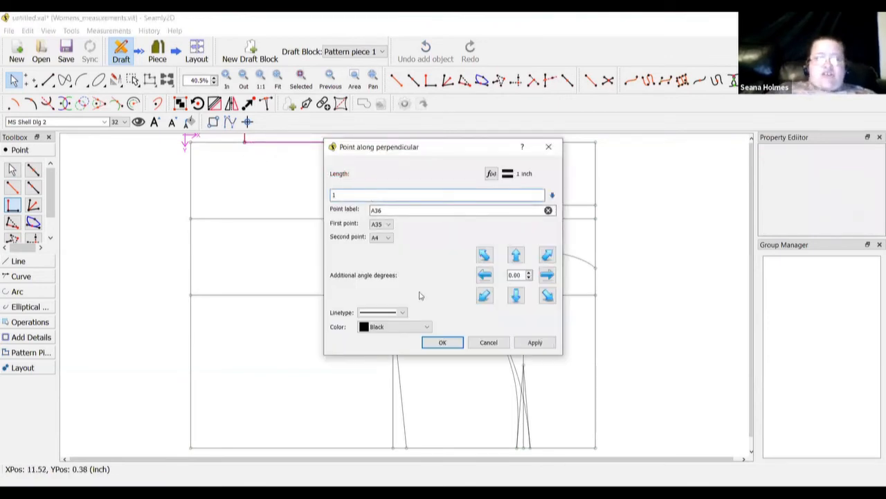
{"action": "left_click", "coordinate": [441, 342]}
{"action": "scroll", "coordinate": [268, 239], "scroll_direction": "up", "scroll_amount": 1}
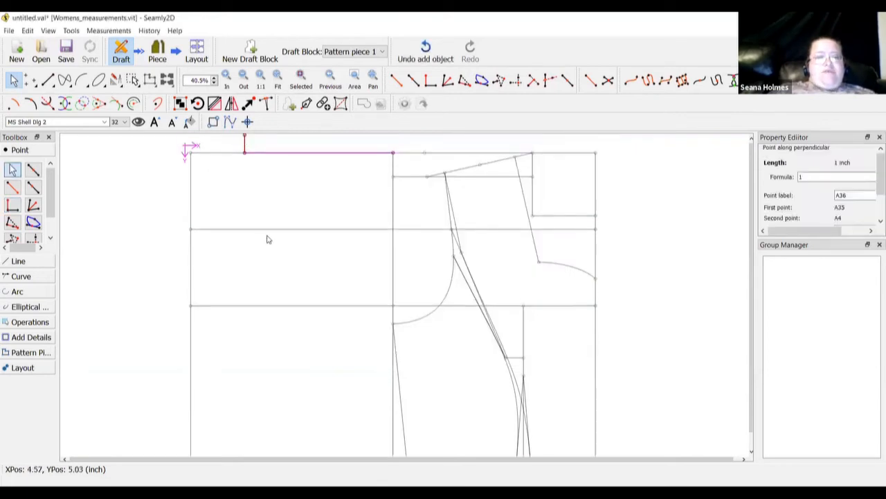
{"action": "scroll", "coordinate": [268, 238], "scroll_direction": "down", "scroll_amount": 1}
{"action": "scroll", "coordinate": [268, 239], "scroll_direction": "up", "scroll_amount": 1}
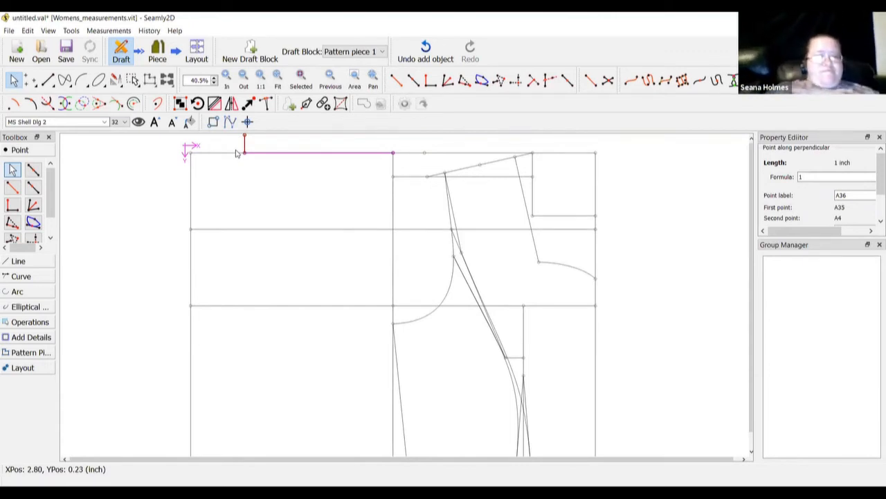
{"action": "left_click", "coordinate": [33, 222]}
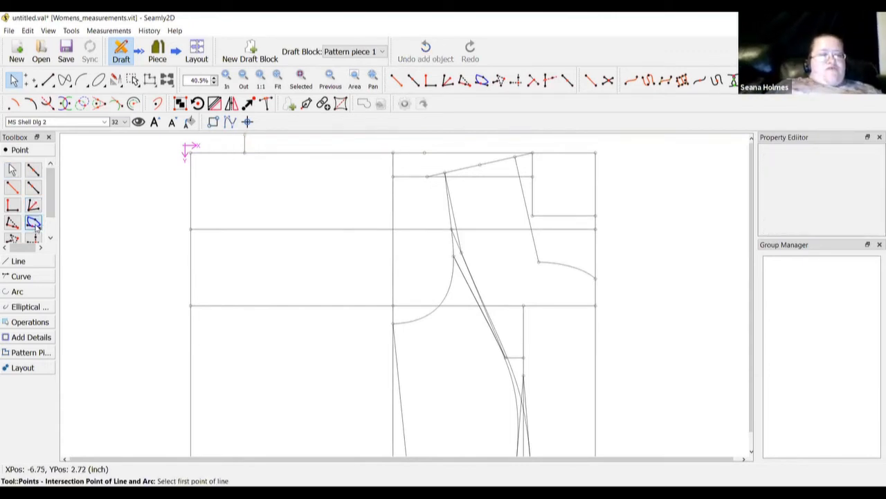
{"action": "left_click", "coordinate": [245, 151]}
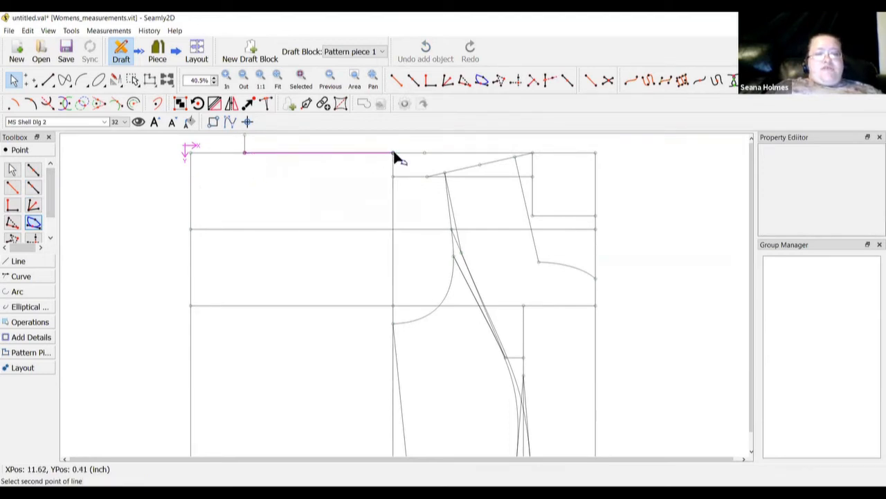
{"action": "left_click", "coordinate": [392, 153]}
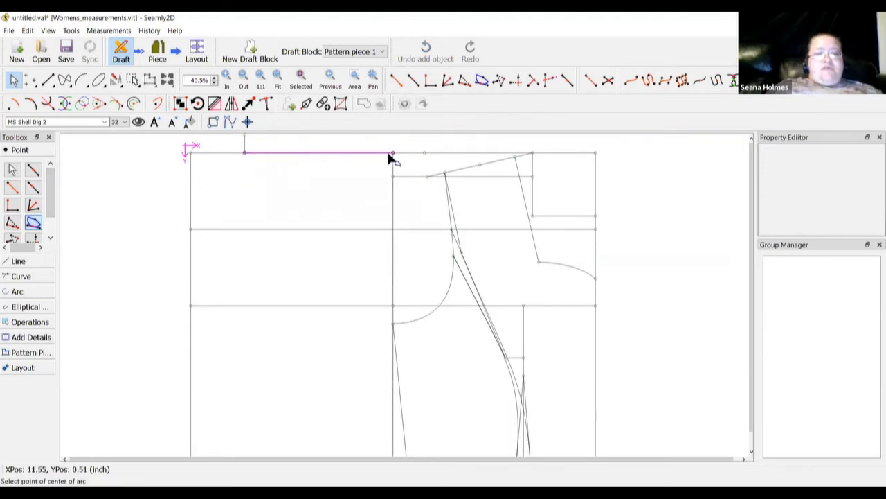
{"action": "left_click", "coordinate": [245, 137]}
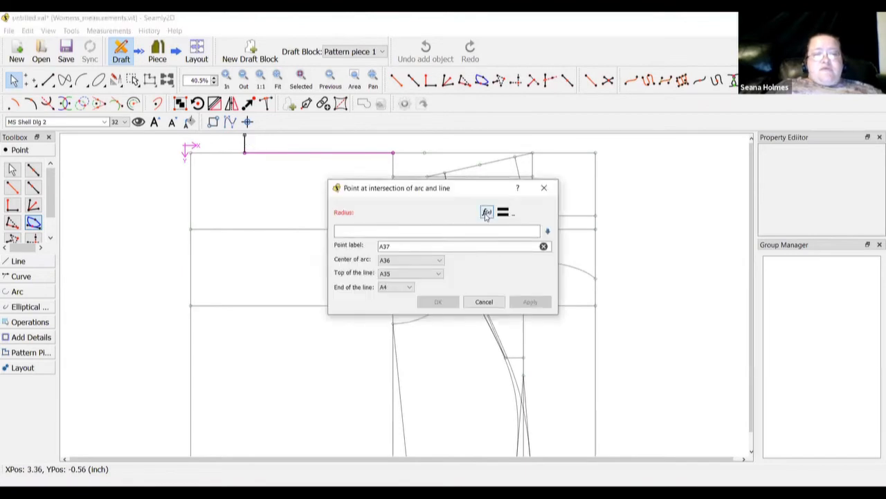
{"action": "left_click", "coordinate": [486, 213]}
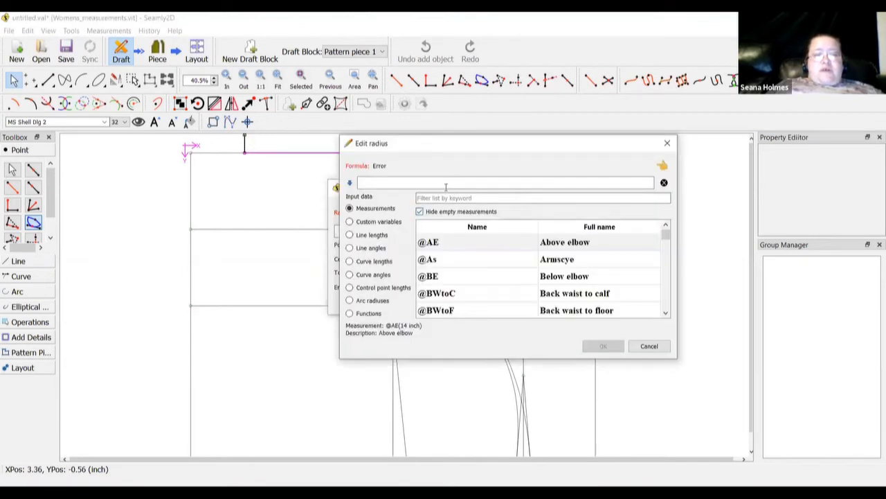
{"action": "left_click", "coordinate": [447, 197]}
{"action": "type", "text": "shou"}
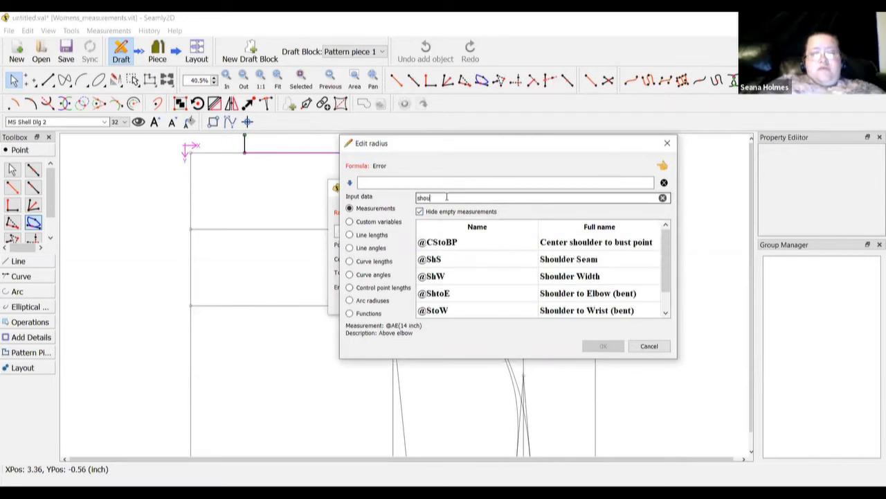
{"action": "type", "text": "lder sea"}
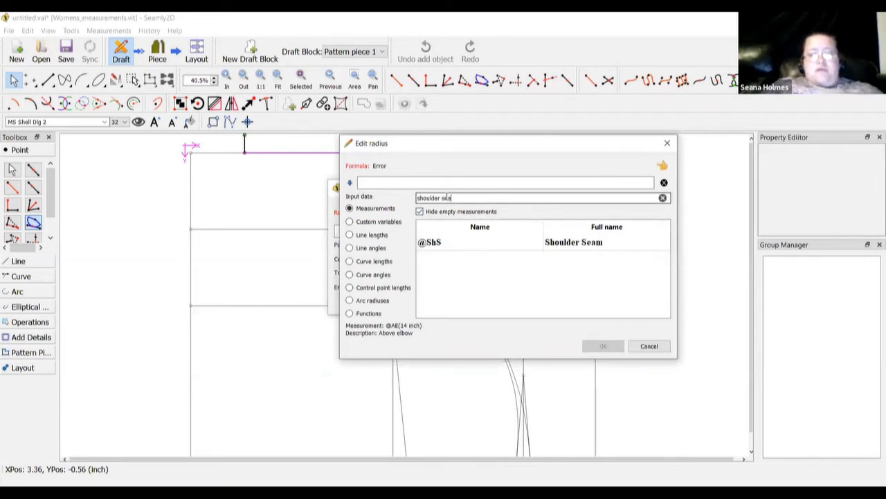
{"action": "double_click", "coordinate": [558, 244]}
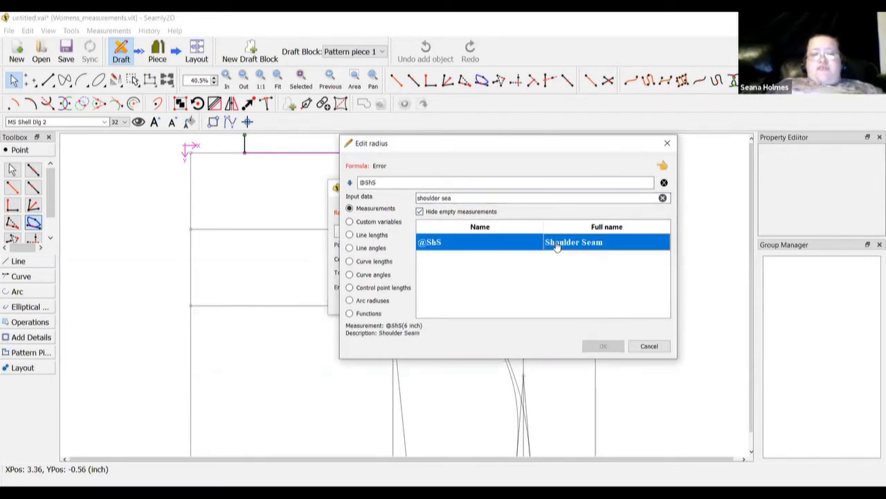
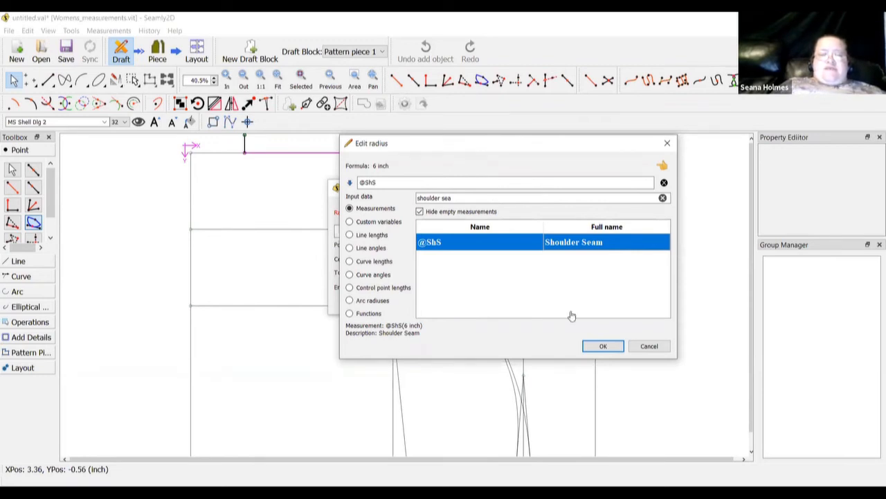
{"action": "left_click", "coordinate": [603, 349]}
{"action": "left_click", "coordinate": [438, 302]}
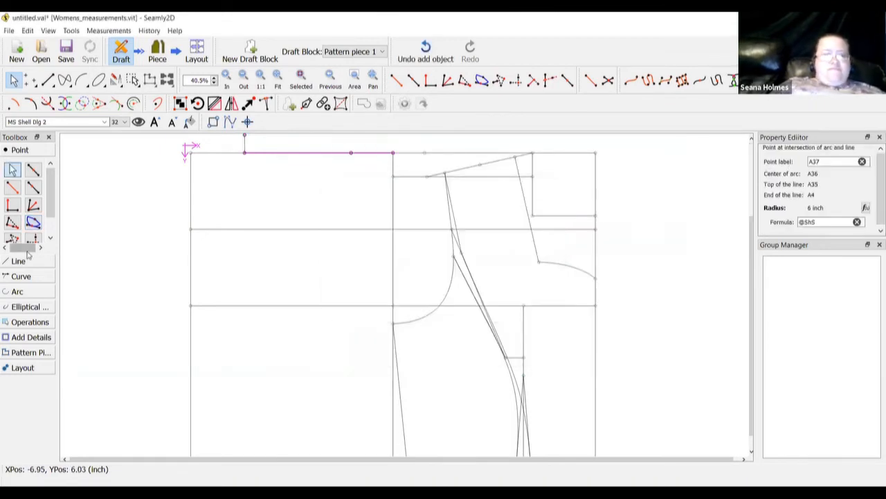
{"action": "left_click", "coordinate": [18, 261]}
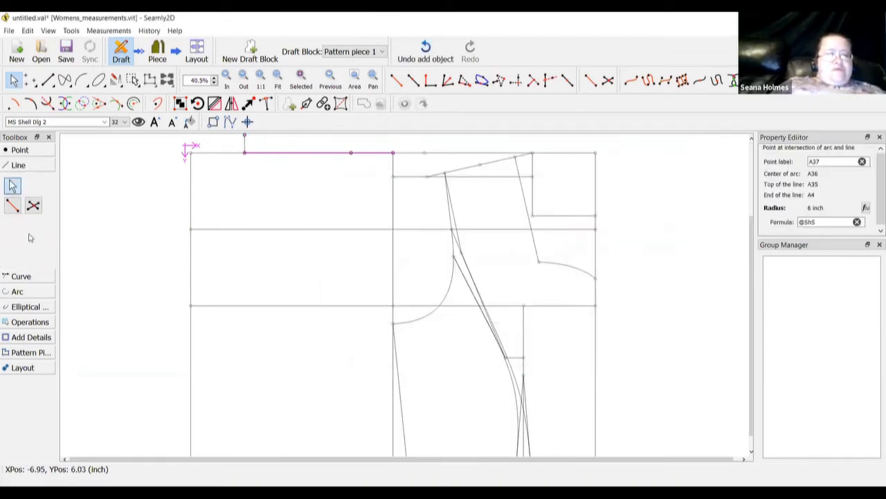
{"action": "left_click", "coordinate": [12, 205]}
{"action": "left_click", "coordinate": [244, 135]}
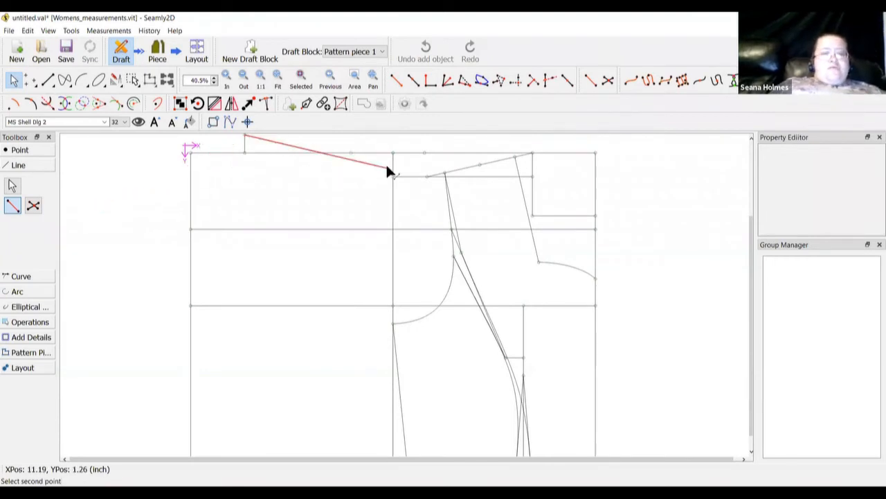
Draw the shoulder line A36–A37 and mark point A38 1 inch from A36
{"action": "left_click", "coordinate": [352, 153]}
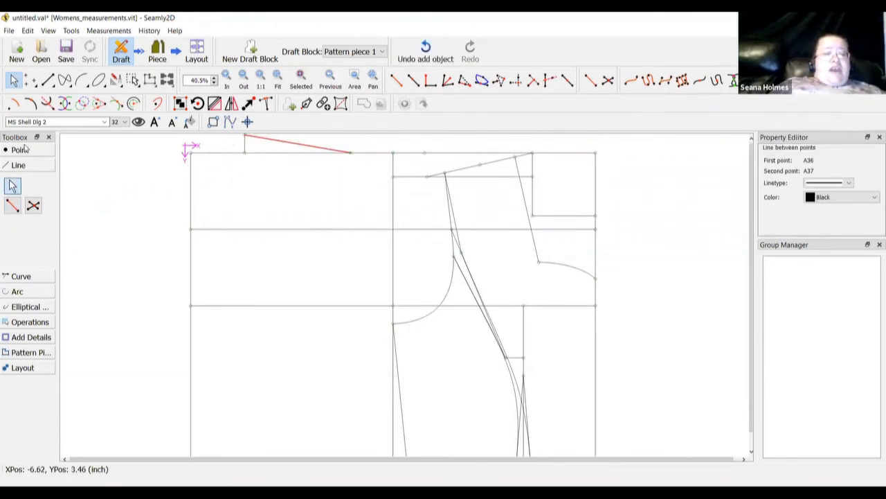
{"action": "left_click", "coordinate": [20, 149]}
{"action": "left_click", "coordinate": [32, 170]}
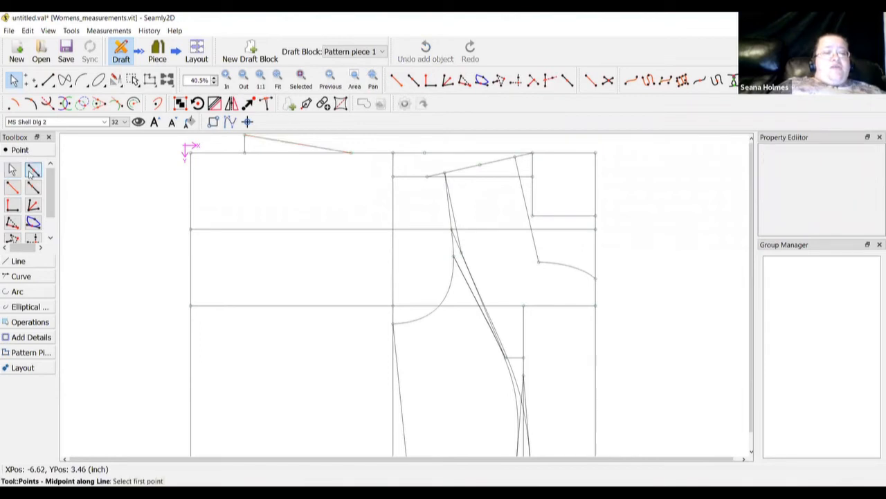
{"action": "left_click", "coordinate": [34, 189]}
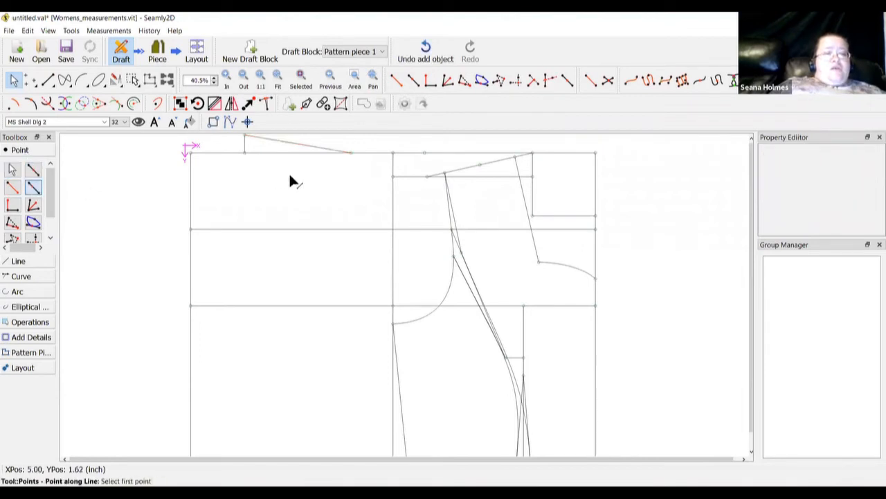
{"action": "left_click", "coordinate": [243, 135]}
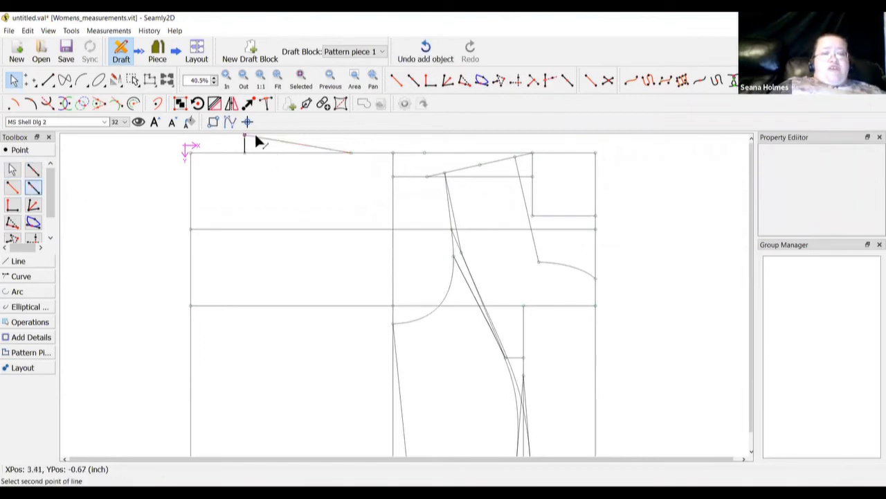
{"action": "left_click", "coordinate": [351, 152]}
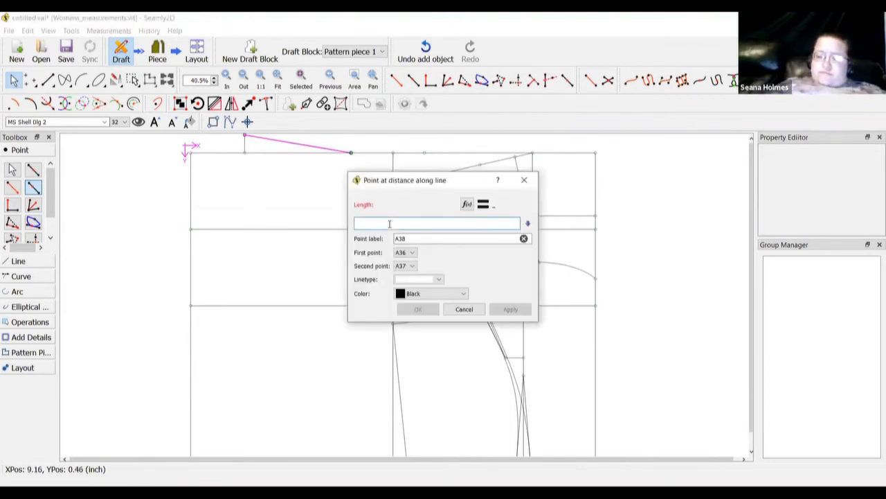
{"action": "type", "text": "1"}
{"action": "left_click", "coordinate": [418, 310]}
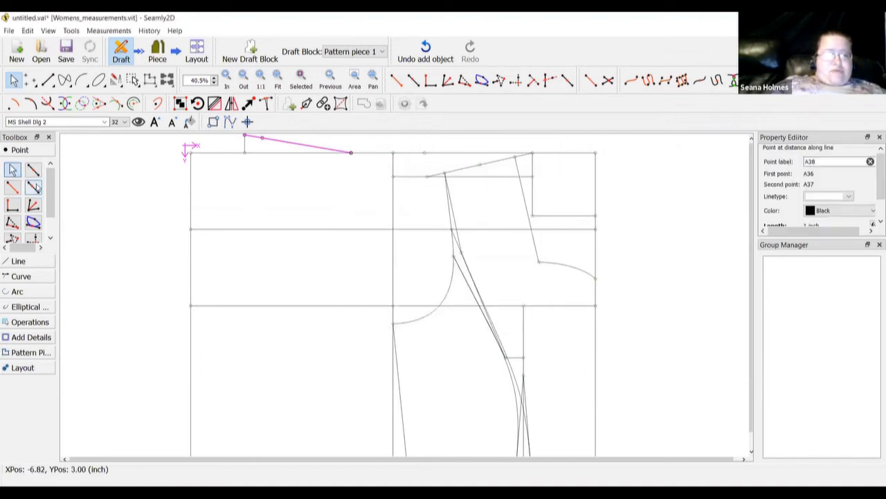
Mark point A39 1 inch from A37 toward A38
{"action": "left_click", "coordinate": [33, 187]}
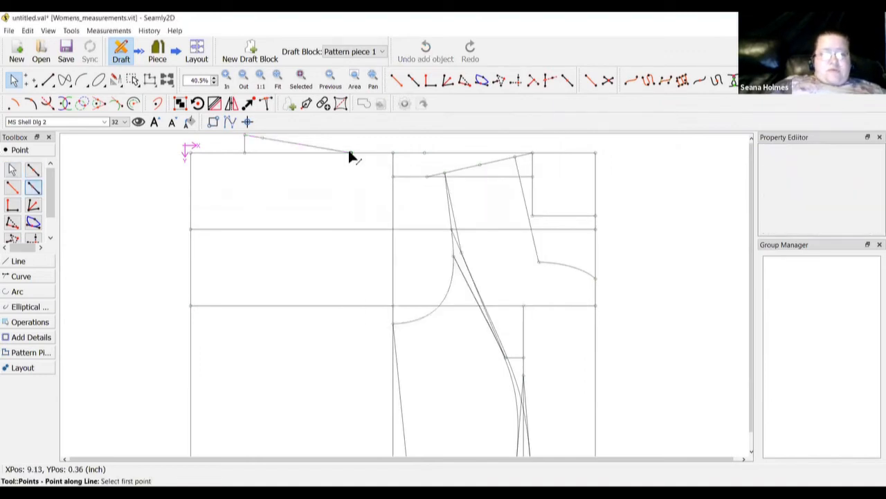
{"action": "left_click", "coordinate": [351, 152]}
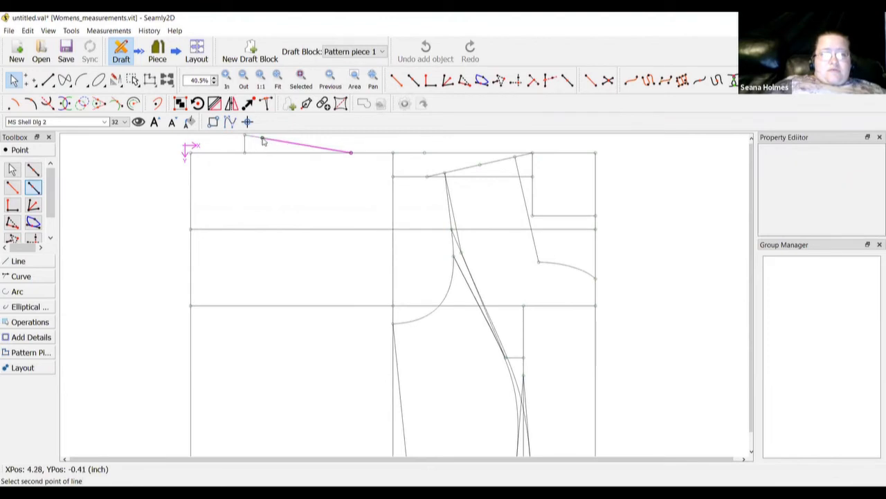
{"action": "left_click", "coordinate": [262, 139]}
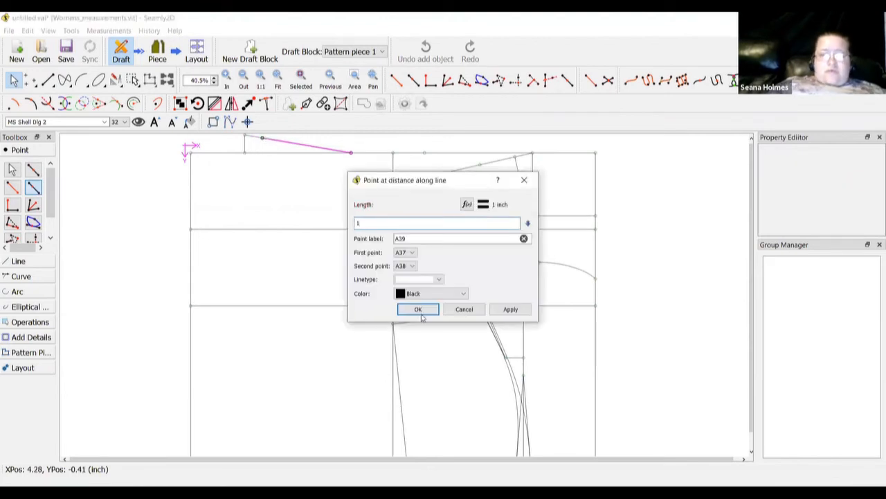
{"action": "left_click", "coordinate": [420, 309]}
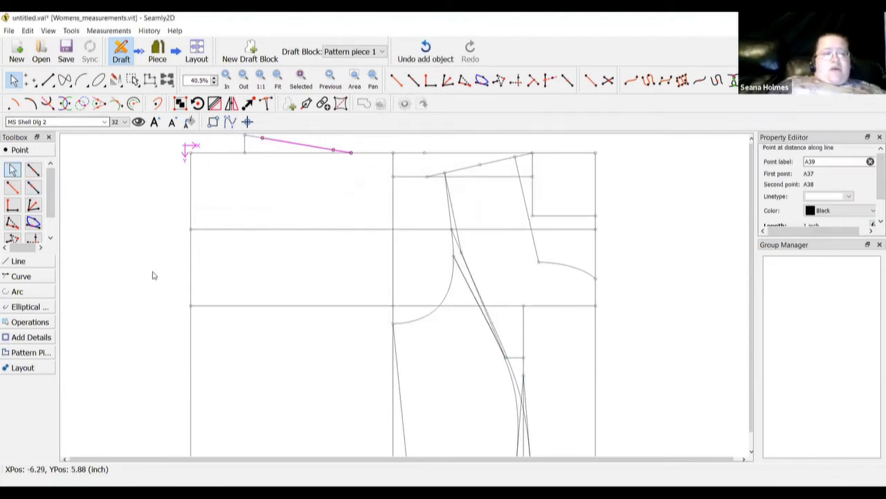
{"action": "key", "text": "Escape"}
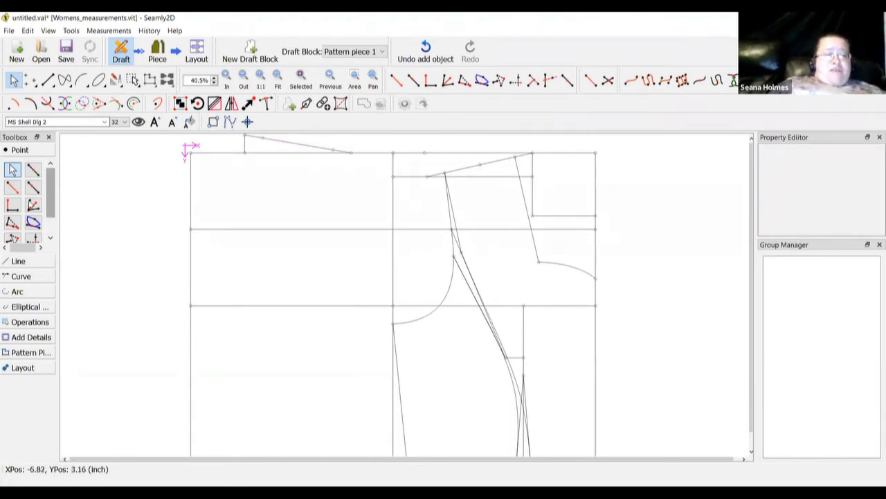
{"action": "left_click", "coordinate": [33, 187]}
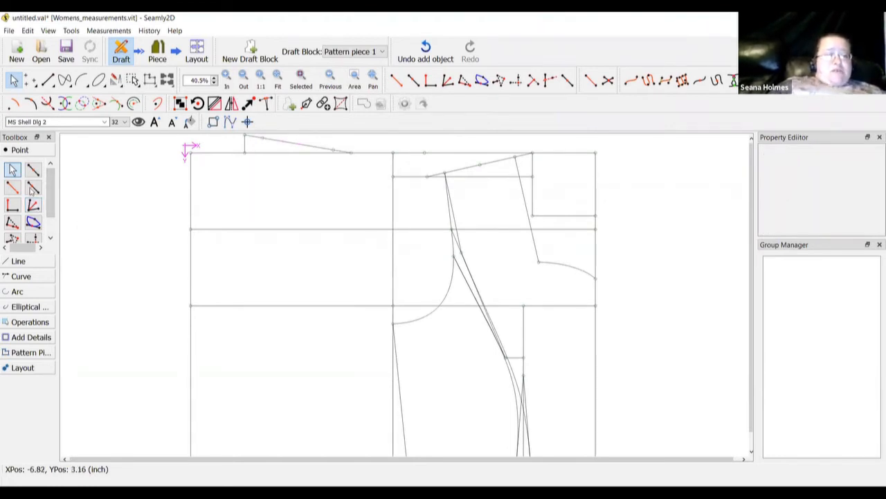
{"action": "left_click", "coordinate": [190, 230]}
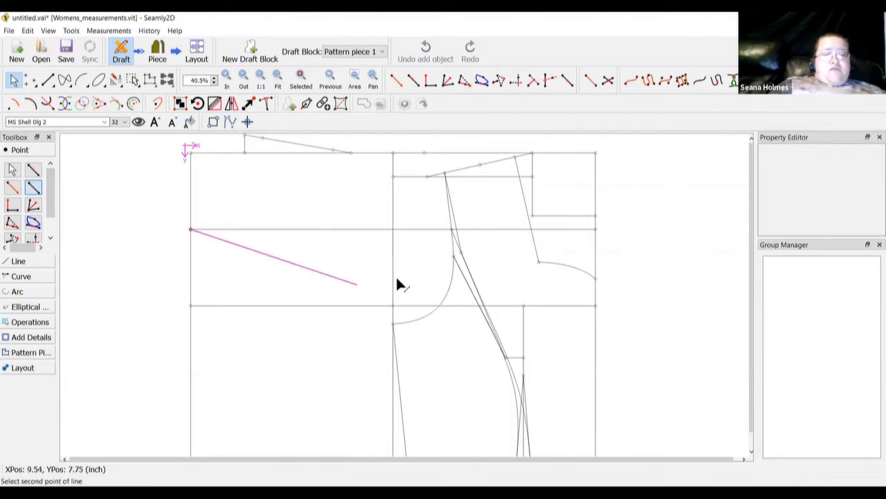
{"action": "left_click", "coordinate": [451, 229]}
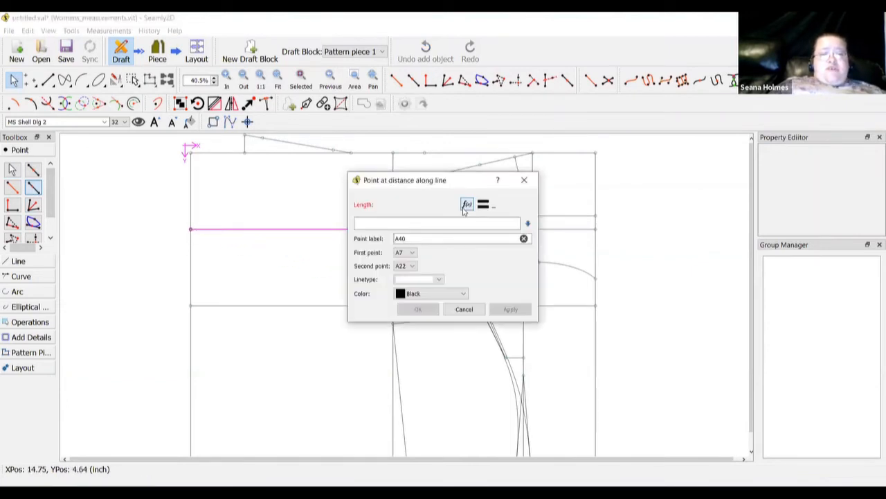
{"action": "left_click", "coordinate": [467, 205]}
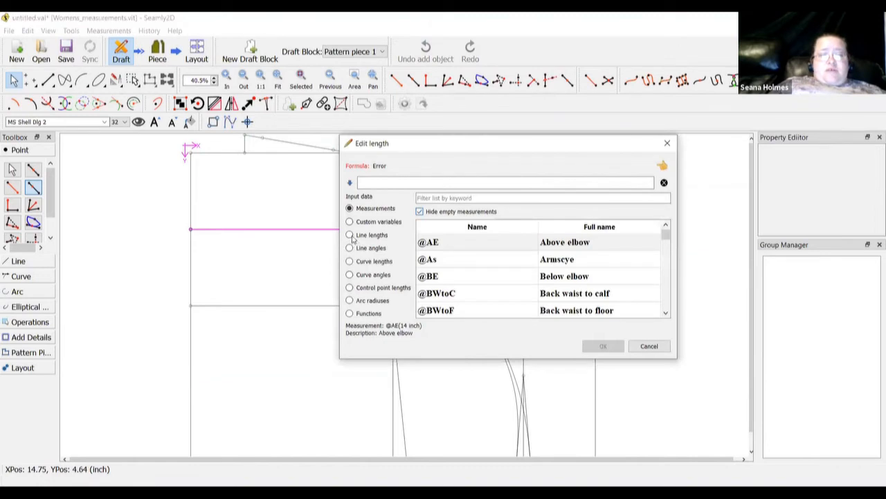
{"action": "left_click", "coordinate": [349, 235]}
{"action": "left_click", "coordinate": [352, 211]}
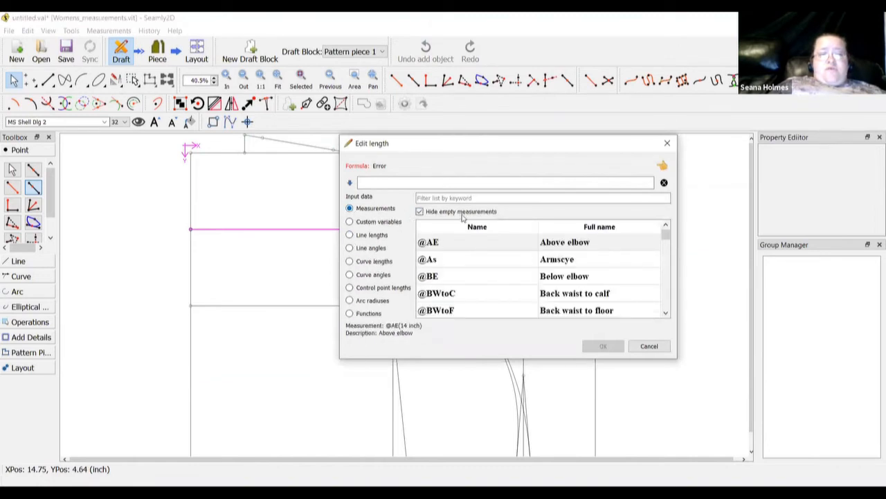
{"action": "left_click", "coordinate": [466, 198]}
{"action": "type", "text": "ba"}
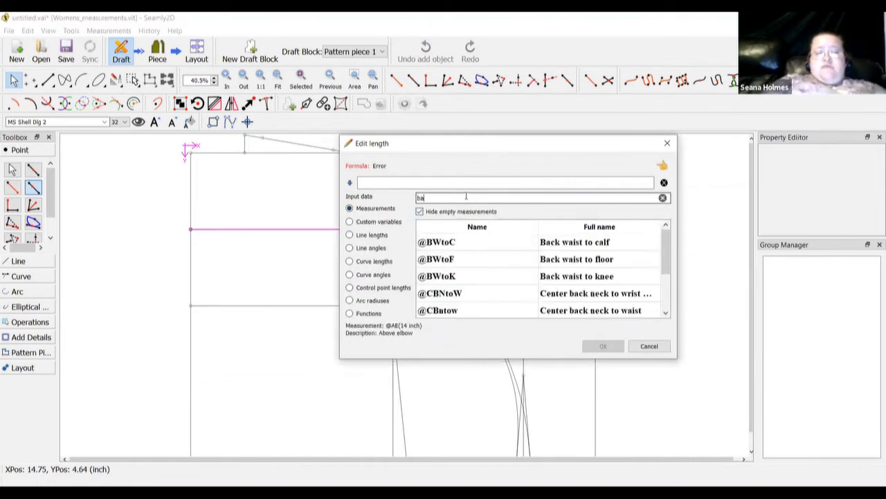
{"action": "type", "text": "ck wid"}
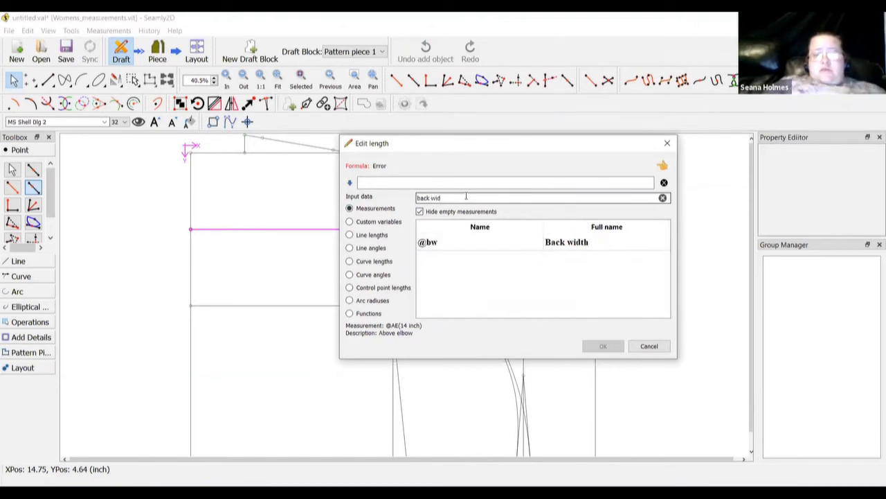
{"action": "double_click", "coordinate": [548, 242]}
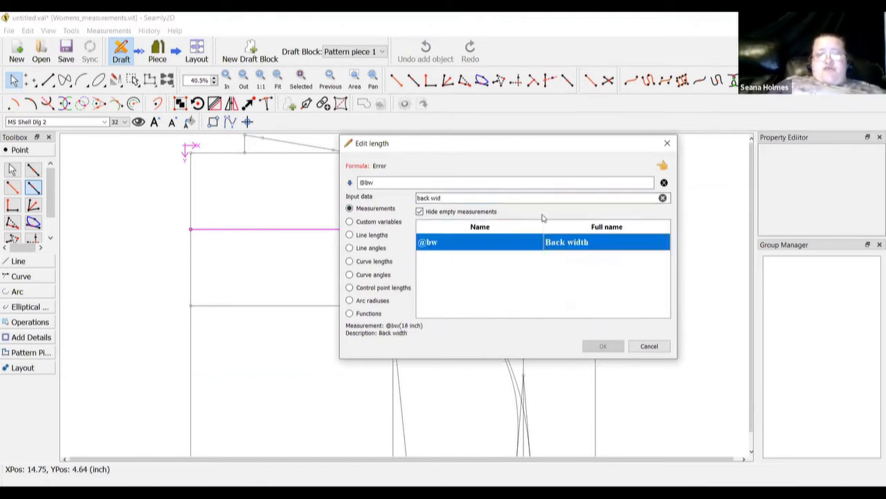
{"action": "left_click", "coordinate": [485, 182]}
{"action": "type", "text": "/2"}
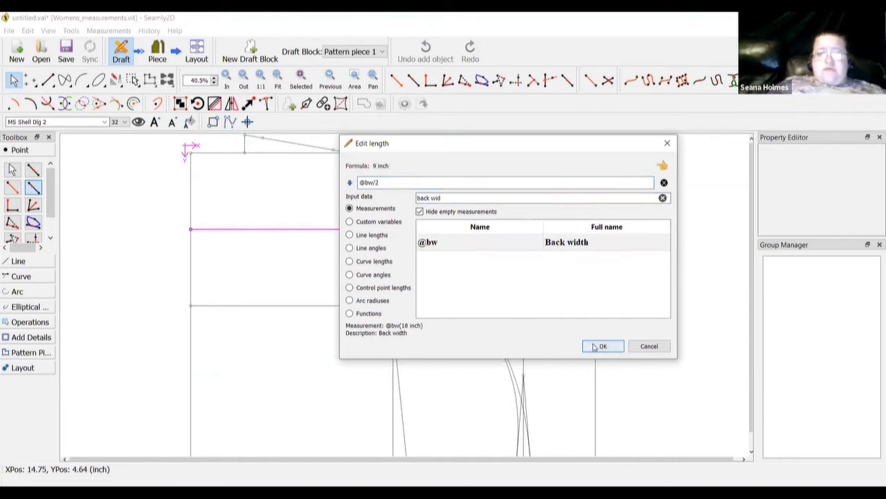
{"action": "left_click", "coordinate": [600, 346]}
{"action": "left_click", "coordinate": [417, 309]}
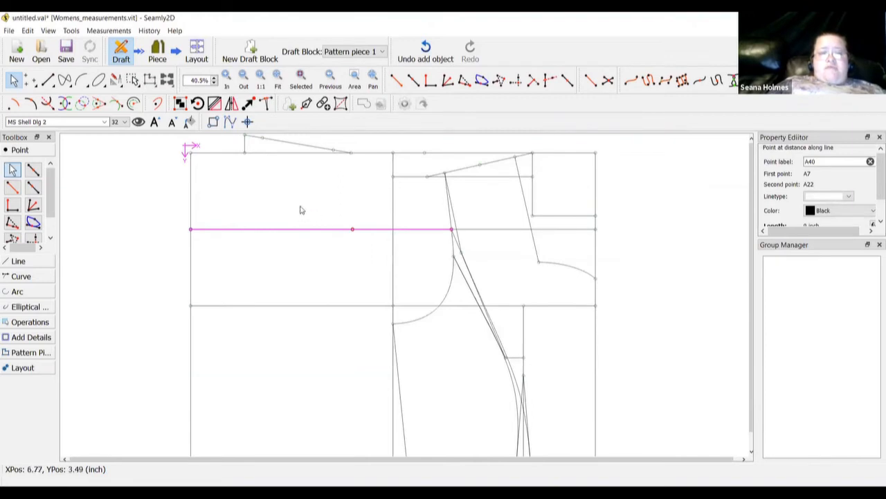
{"action": "right_click", "coordinate": [352, 229]}
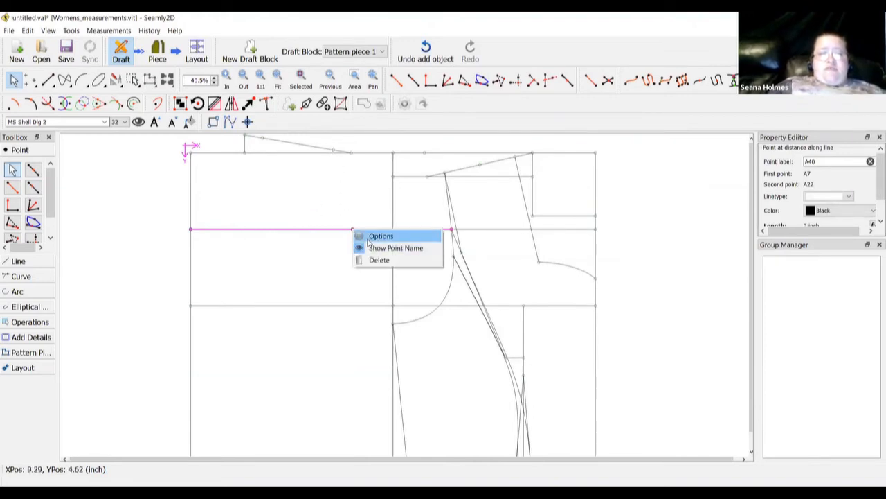
{"action": "left_click", "coordinate": [381, 236]}
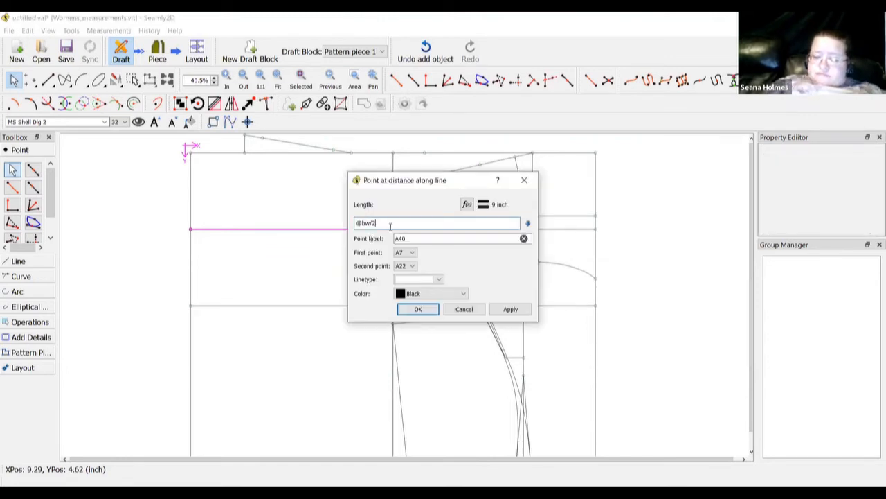
{"action": "type", "text": "-1.5"}
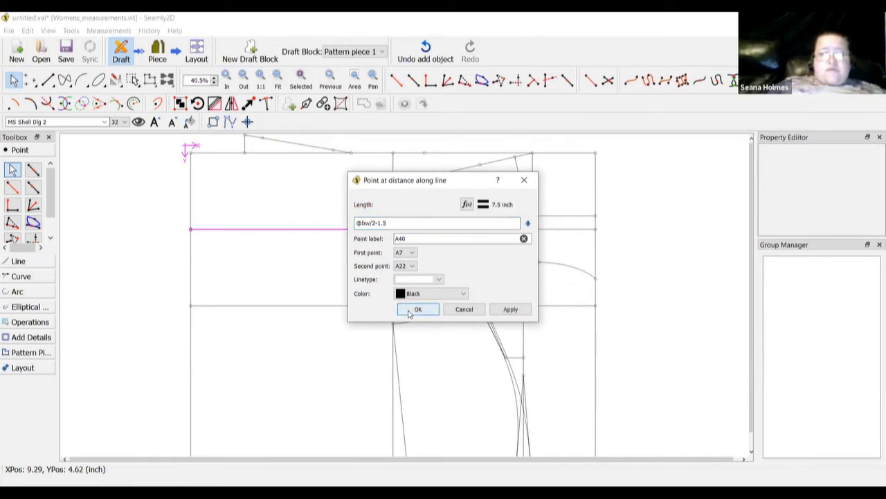
{"action": "left_click", "coordinate": [410, 310]}
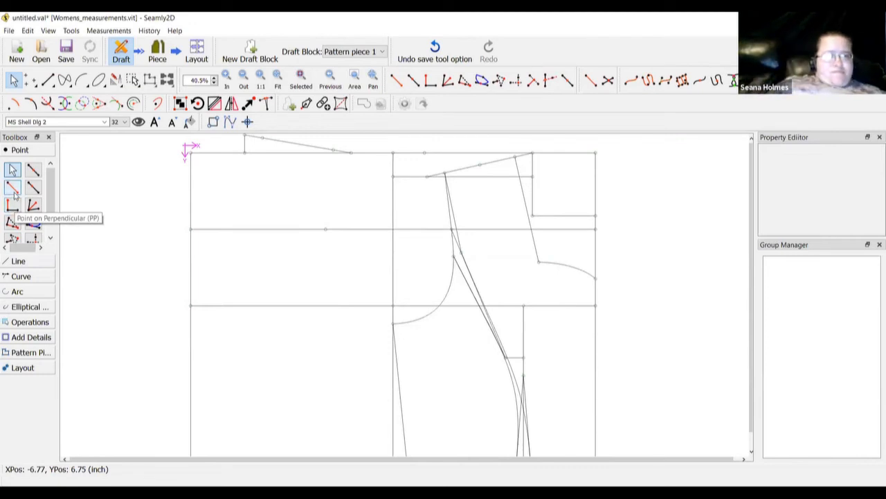
Draw the line from shoulder point A39 down to A40
{"action": "left_click", "coordinate": [18, 261]}
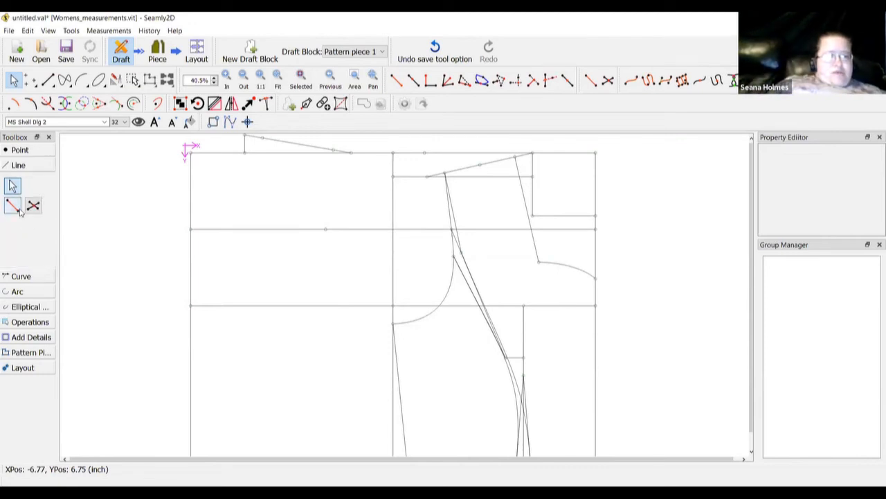
{"action": "left_click", "coordinate": [13, 205]}
{"action": "left_click", "coordinate": [333, 148]}
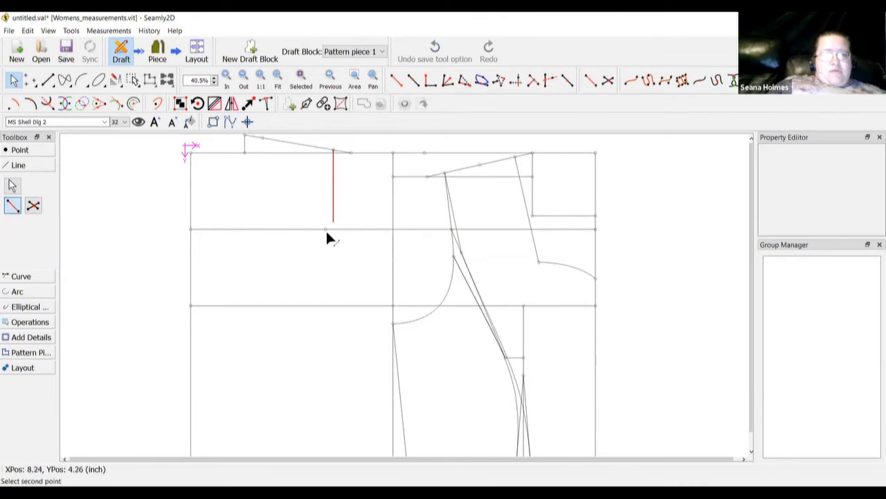
{"action": "left_click", "coordinate": [325, 229]}
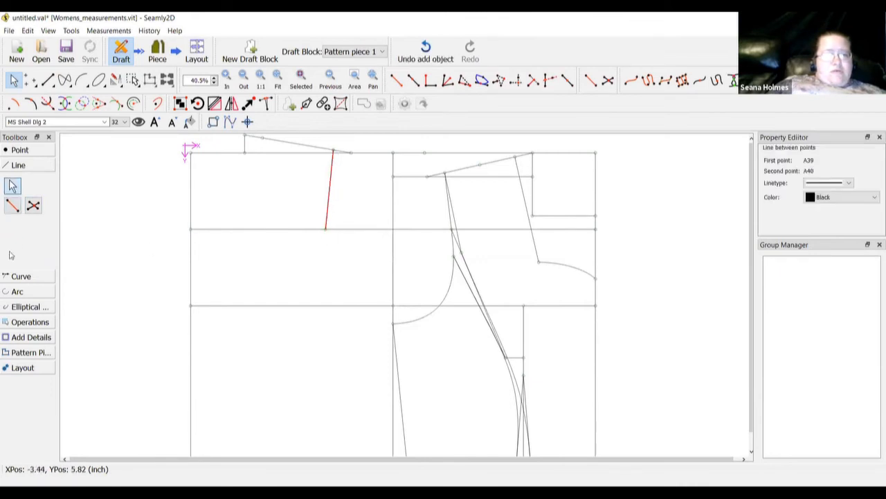
{"action": "left_click", "coordinate": [20, 276]}
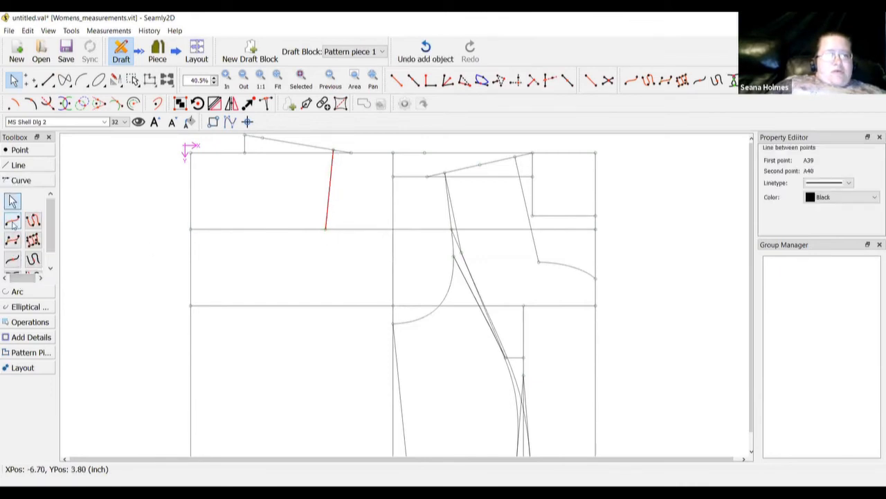
{"action": "left_click", "coordinate": [12, 221]}
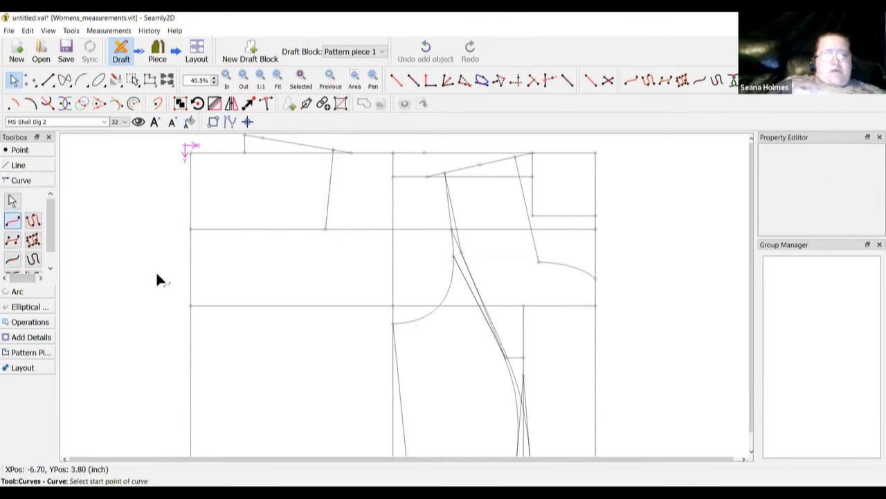
Create curve Spl_A40_A11 and drag its handles to round it near A40 and A11
{"action": "left_click", "coordinate": [325, 229]}
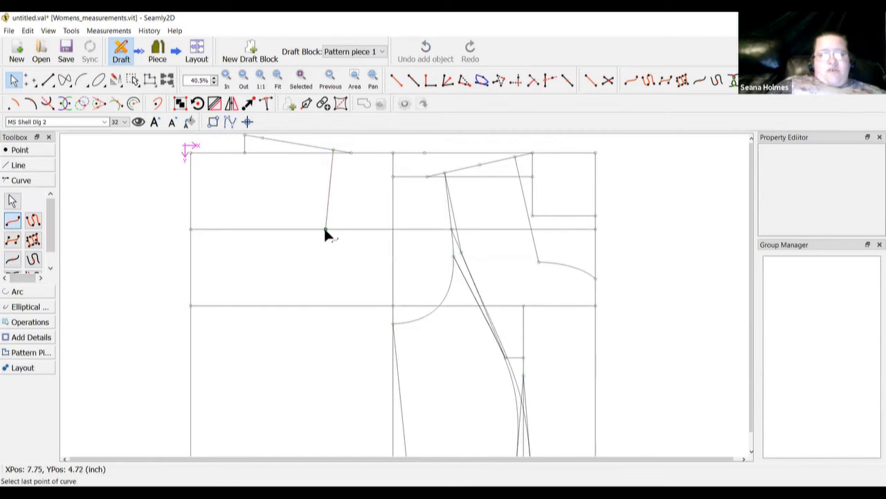
{"action": "left_click", "coordinate": [392, 324]}
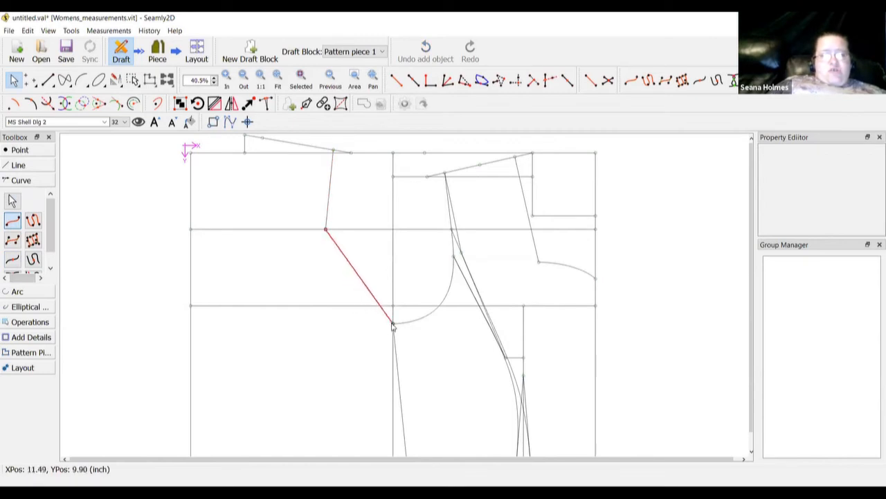
{"action": "left_click", "coordinate": [230, 84]}
{"action": "left_click", "coordinate": [230, 86]}
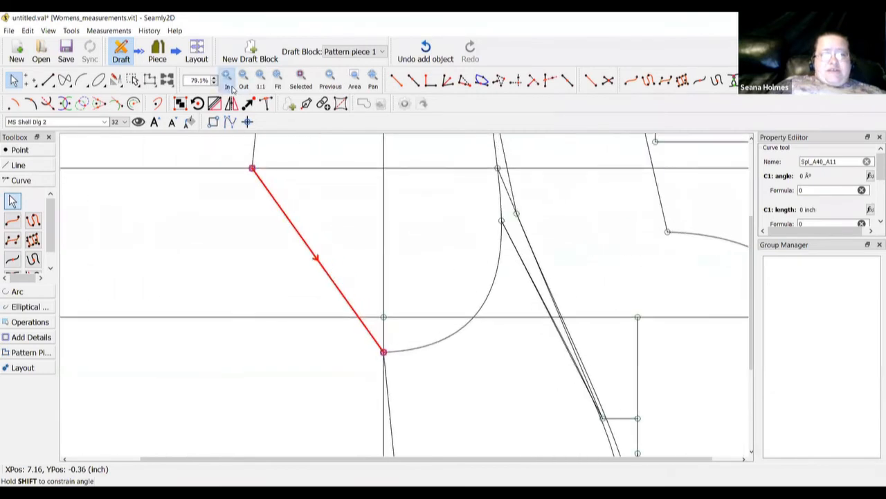
{"action": "left_click", "coordinate": [232, 88]}
{"action": "left_click", "coordinate": [232, 88]}
{"action": "scroll", "coordinate": [222, 177], "scroll_direction": "up", "scroll_amount": 1}
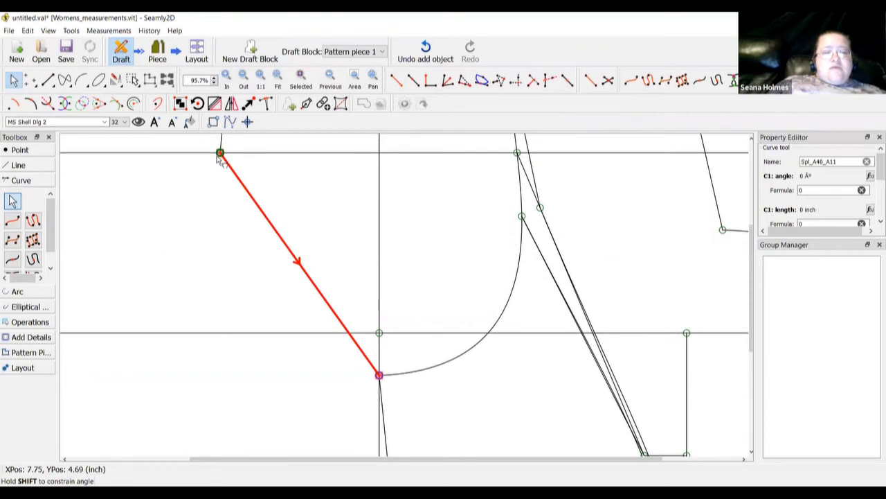
{"action": "left_click_drag", "start_coordinate": [219, 153], "coordinate": [205, 282]}
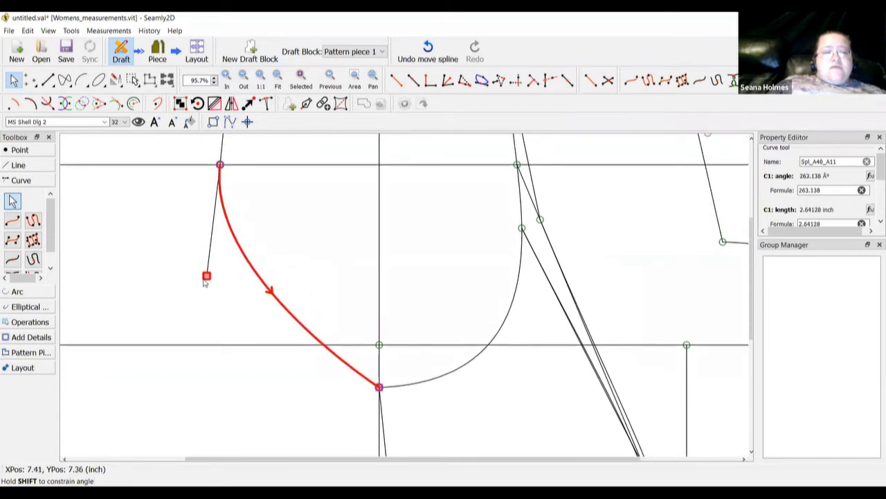
{"action": "left_click", "coordinate": [379, 388]}
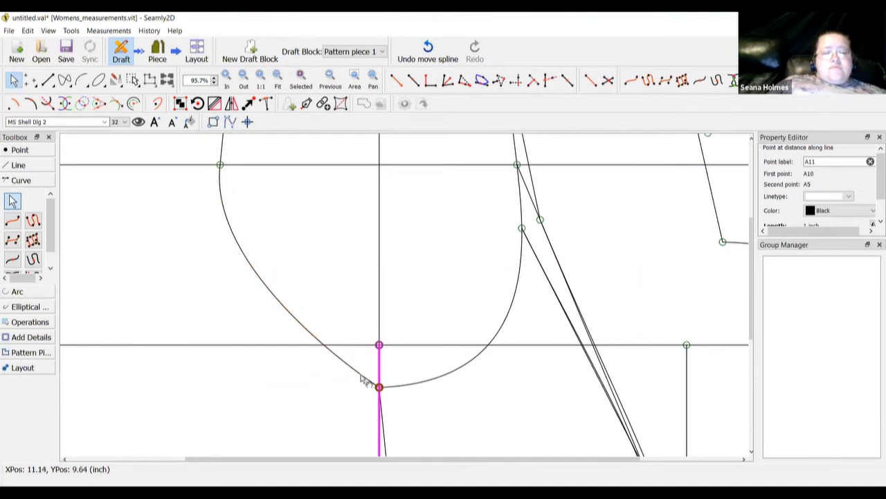
{"action": "left_click", "coordinate": [366, 381]}
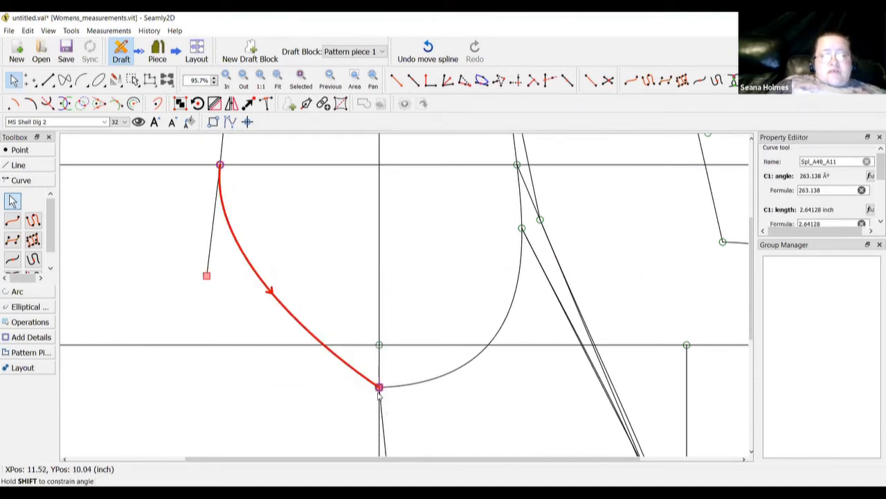
{"action": "left_click_drag", "start_coordinate": [380, 390], "coordinate": [270, 390]}
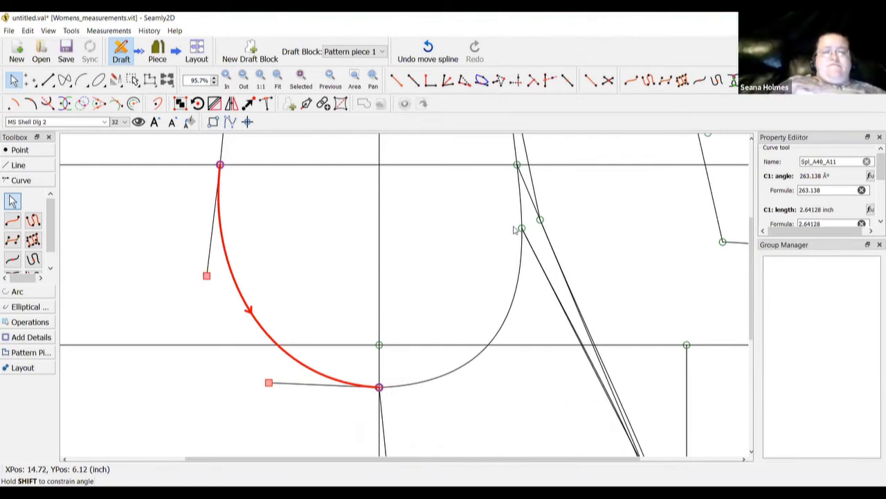
Reshape the A11–A22 curve to bulge outward smoothly, then fit the pattern in view
{"action": "left_click", "coordinate": [500, 344]}
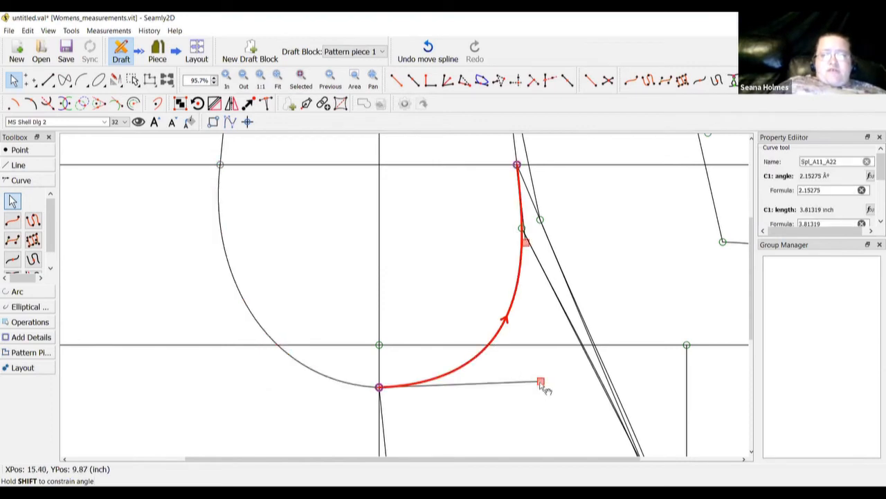
{"action": "left_click_drag", "start_coordinate": [541, 382], "coordinate": [553, 383]}
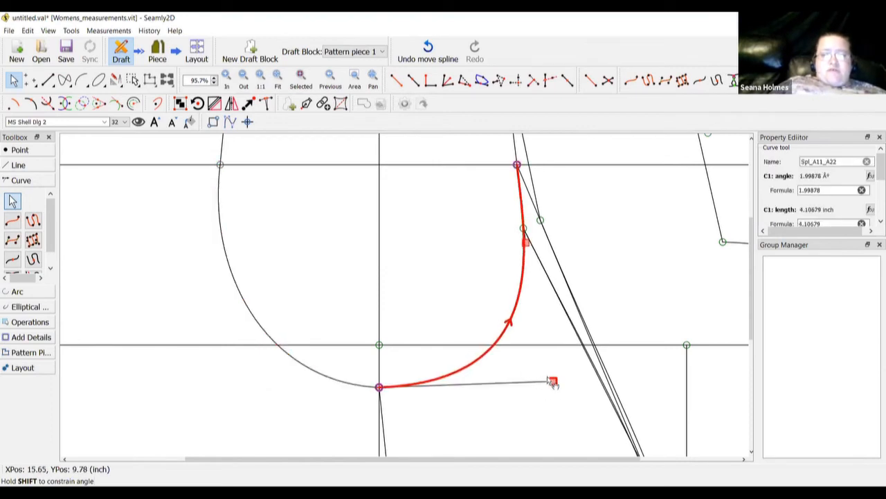
{"action": "left_click", "coordinate": [486, 308]}
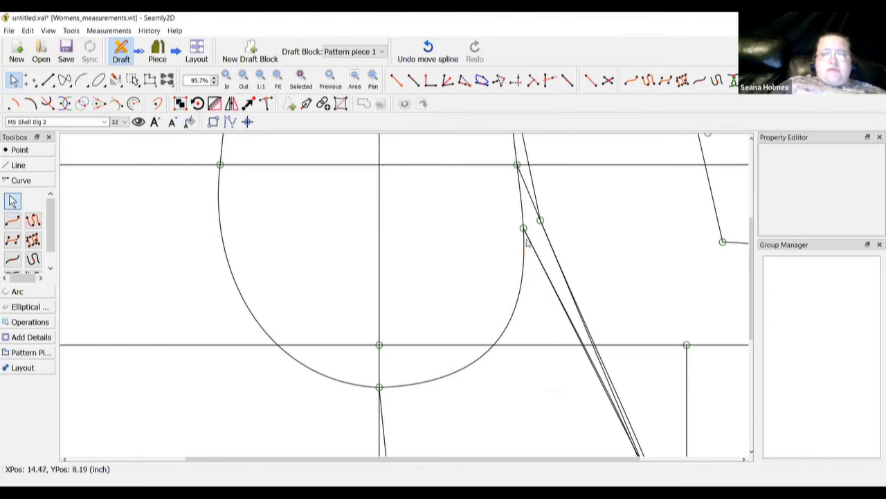
{"action": "scroll", "coordinate": [505, 238], "scroll_direction": "up", "scroll_amount": 1}
{"action": "scroll", "coordinate": [505, 238], "scroll_direction": "up", "scroll_amount": 2}
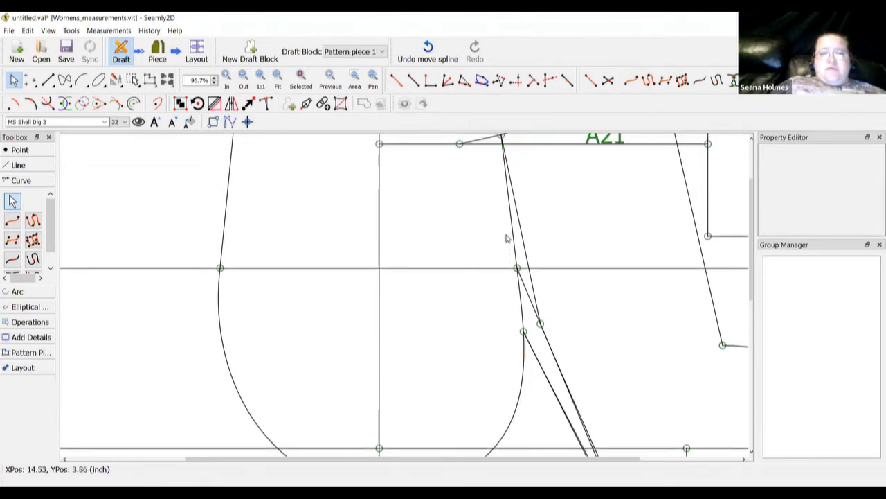
{"action": "left_click", "coordinate": [515, 242]}
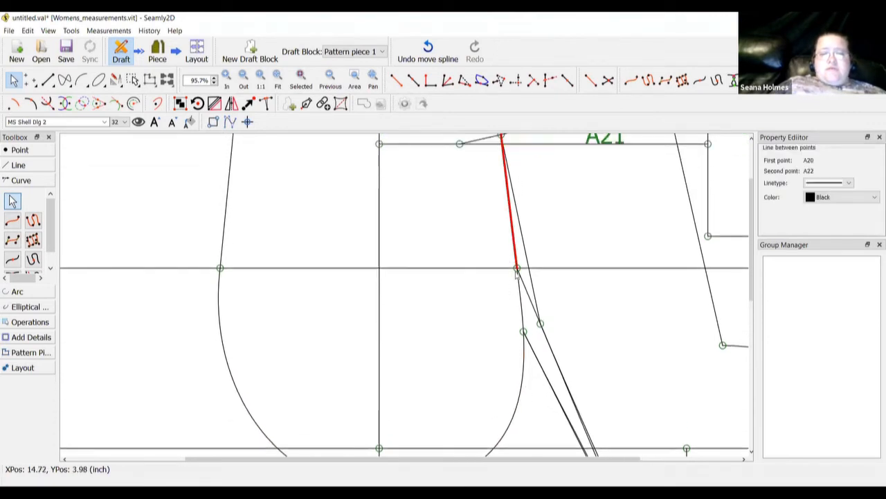
{"action": "left_click", "coordinate": [524, 315]}
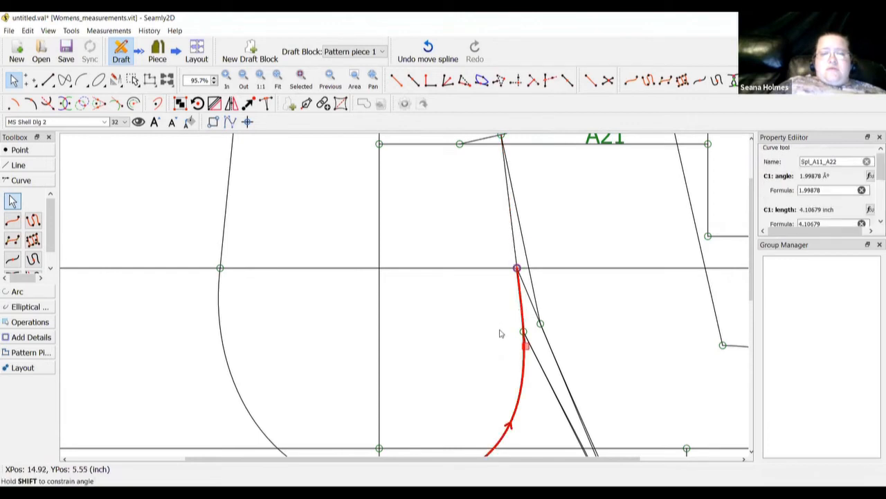
{"action": "left_click_drag", "start_coordinate": [529, 353], "coordinate": [524, 356]}
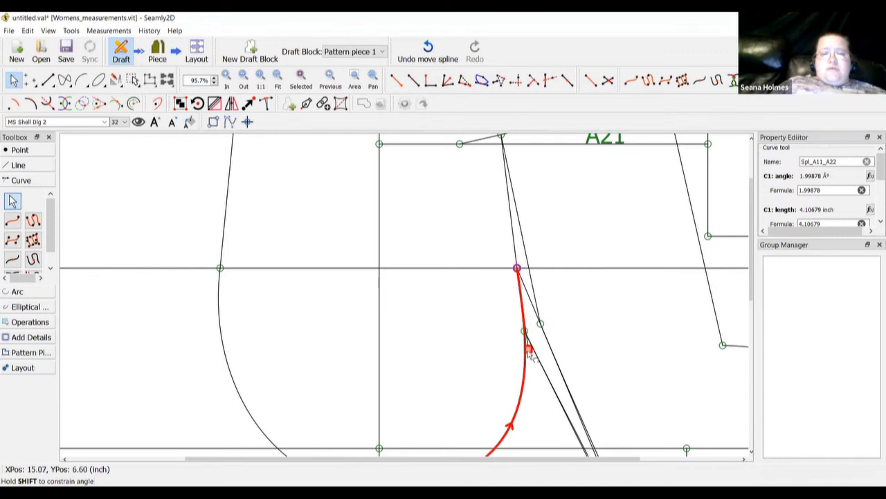
{"action": "scroll", "coordinate": [453, 321], "scroll_direction": "down", "scroll_amount": 3}
{"action": "left_click", "coordinate": [453, 321]}
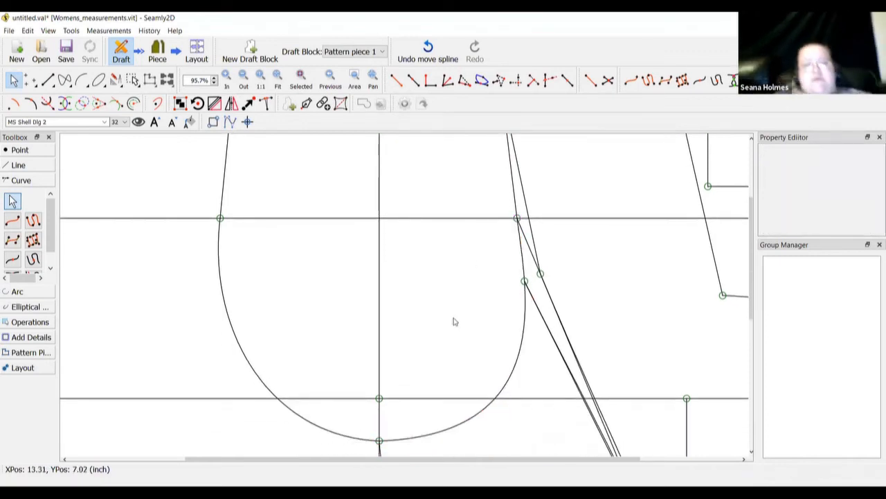
{"action": "scroll", "coordinate": [453, 321], "scroll_direction": "up", "scroll_amount": 4}
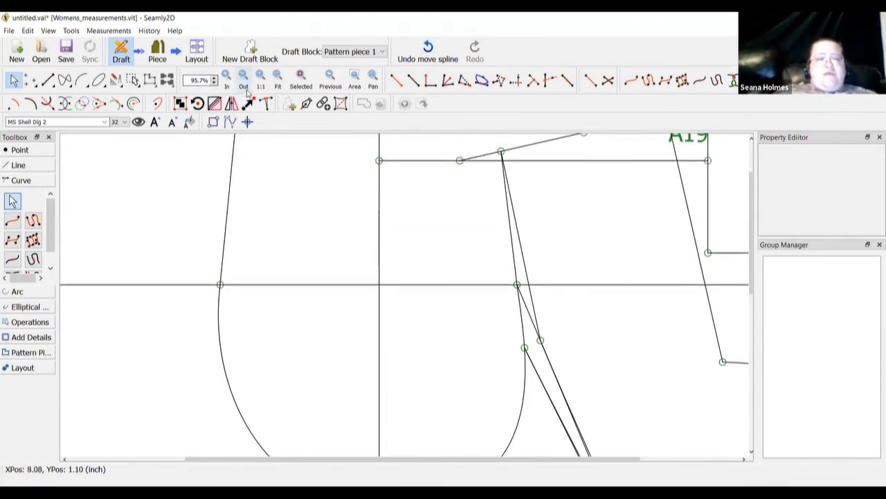
{"action": "left_click", "coordinate": [281, 80]}
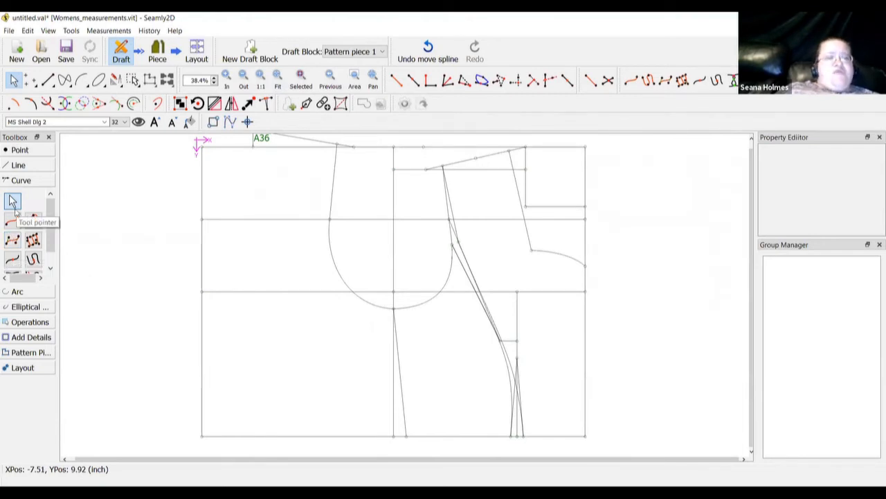
Start a point along the A3–A5 hem line, then cancel it
{"action": "left_click", "coordinate": [20, 149]}
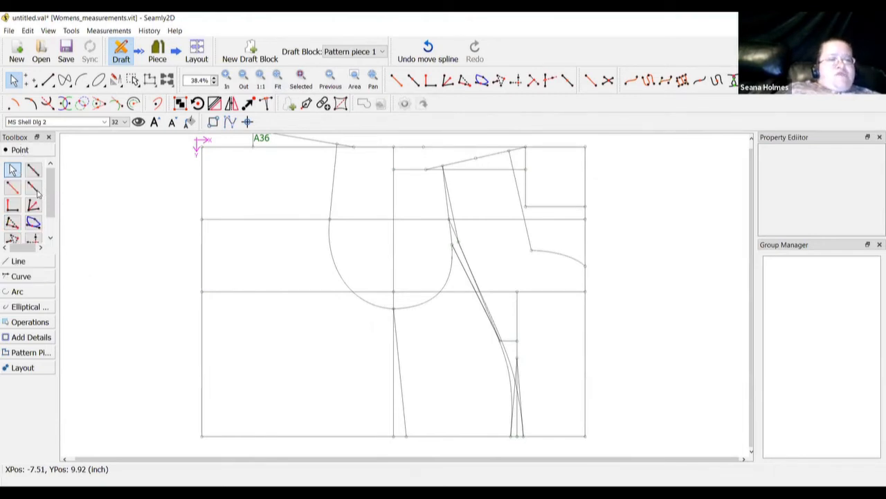
{"action": "left_click", "coordinate": [34, 191]}
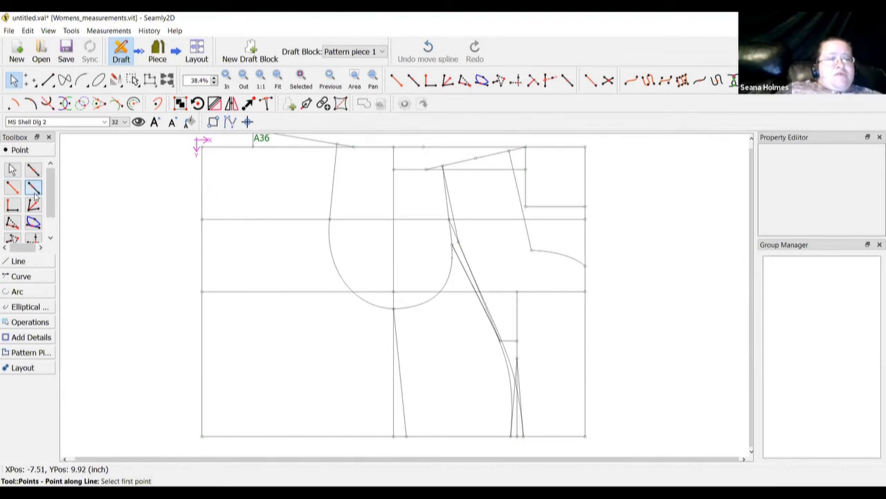
{"action": "left_click", "coordinate": [201, 436]}
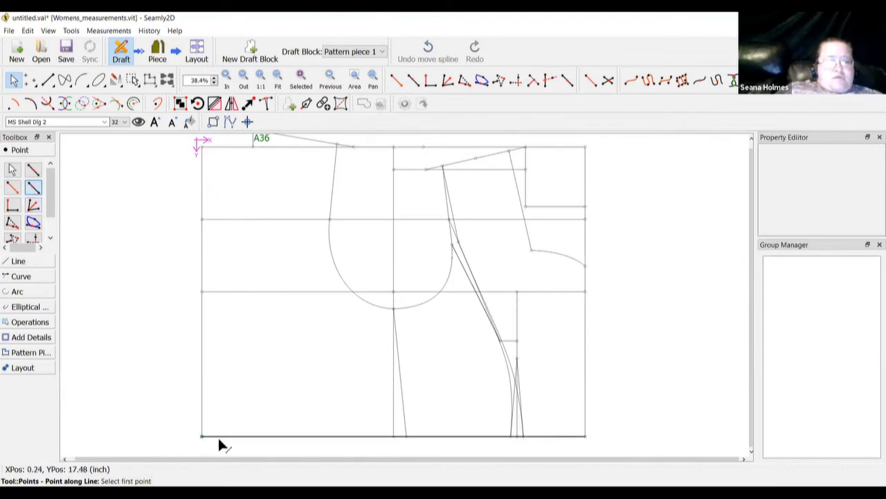
{"action": "left_click", "coordinate": [392, 437]}
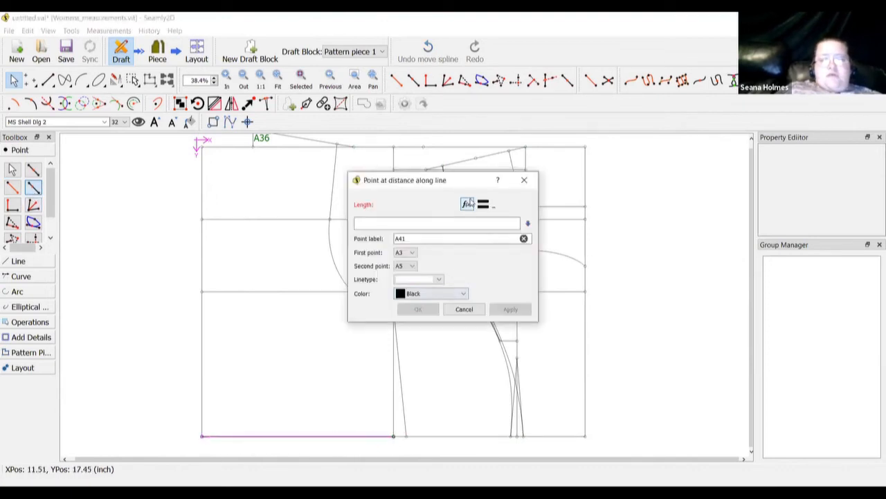
{"action": "left_click", "coordinate": [476, 311]}
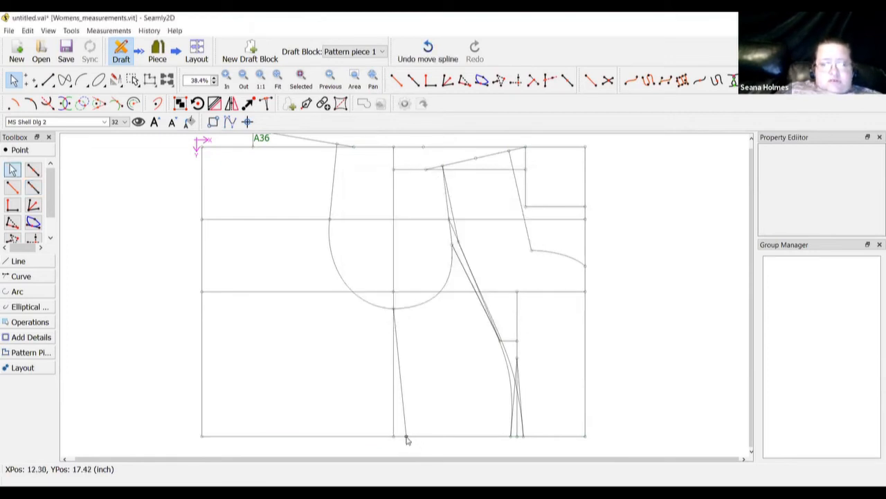
{"action": "mouse_move", "coordinate": [407, 440]}
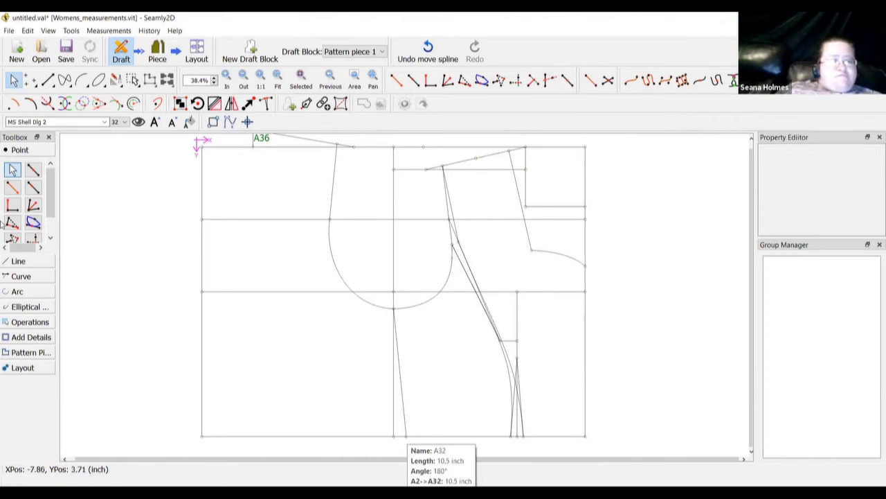
Create point A41 on A3–A5 at the Line_A2_A32 length (10.5 inch)
{"action": "left_click", "coordinate": [21, 262]}
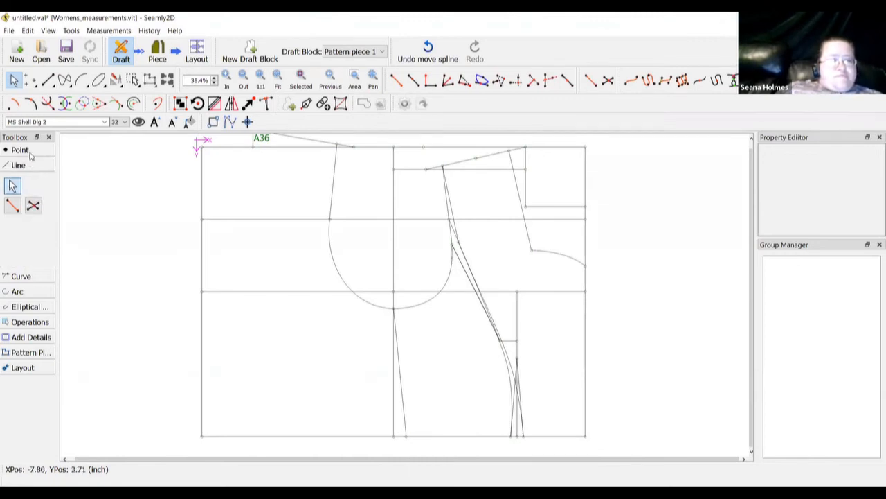
{"action": "left_click", "coordinate": [21, 150]}
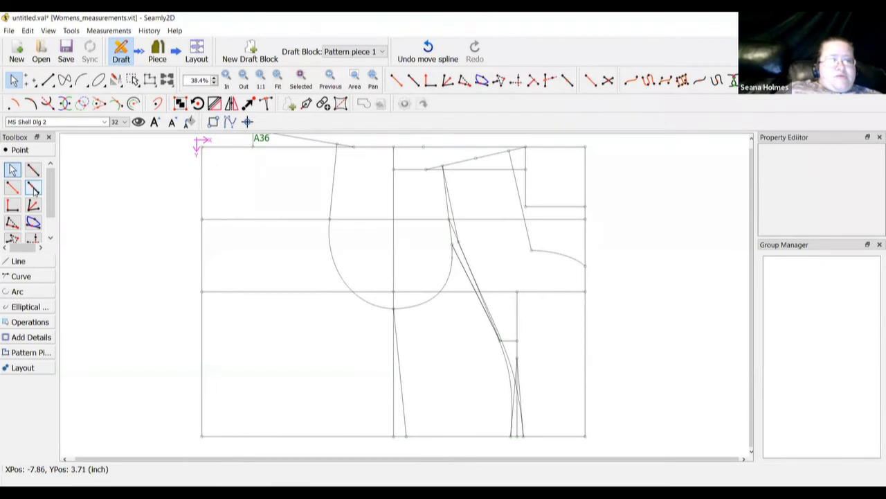
{"action": "left_click", "coordinate": [201, 436]}
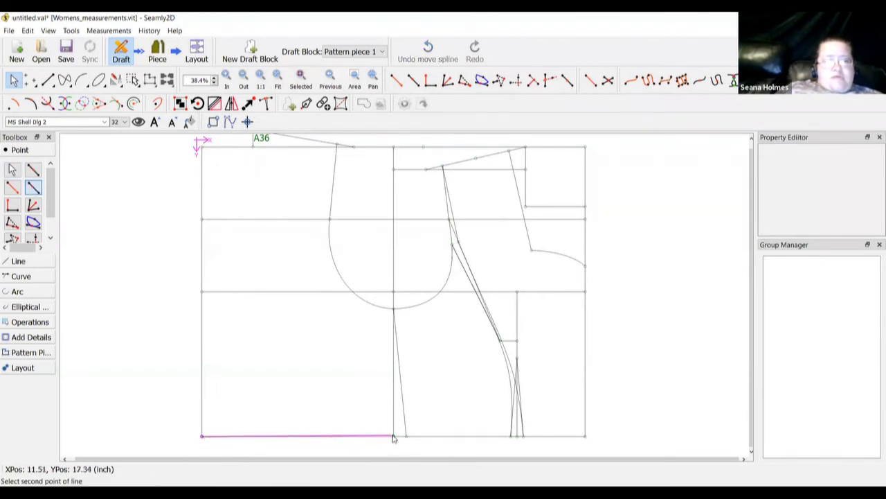
{"action": "left_click", "coordinate": [394, 436]}
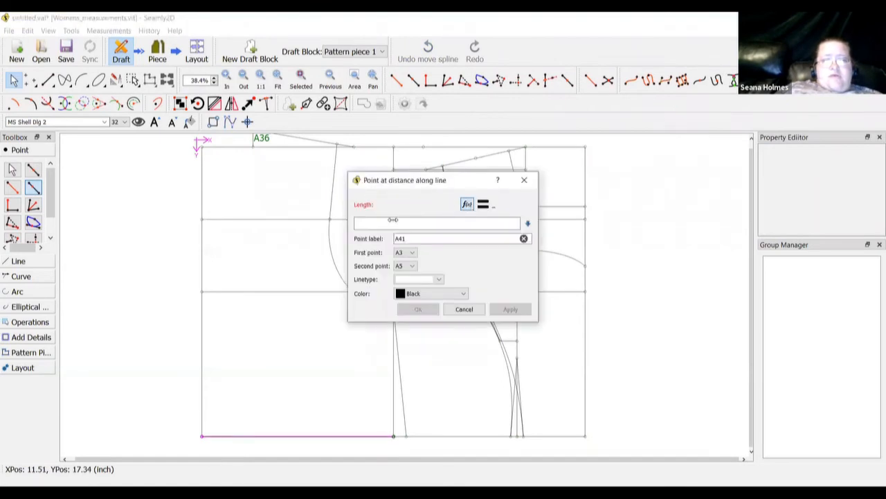
{"action": "left_click", "coordinate": [466, 203]}
{"action": "left_click", "coordinate": [350, 237]}
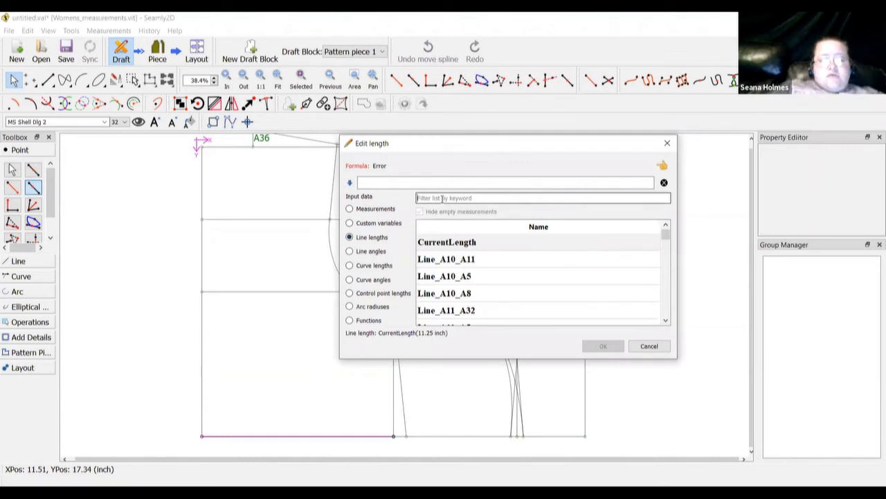
{"action": "type", "text": "a32"}
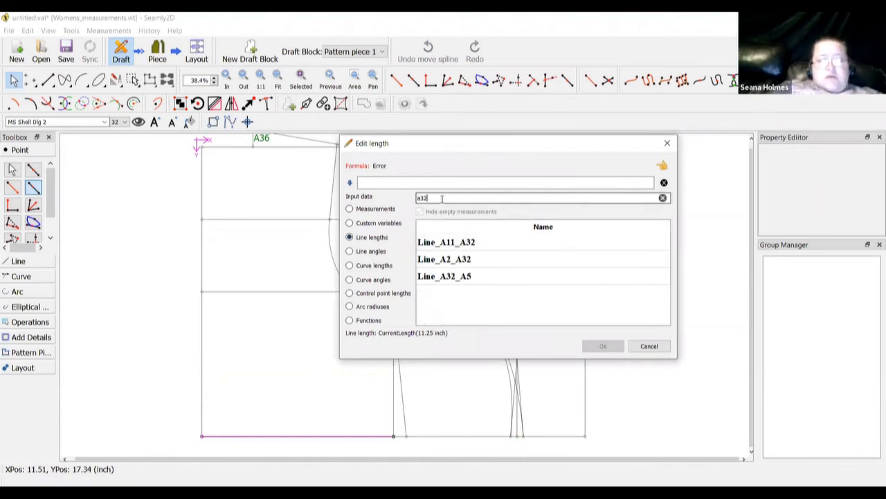
{"action": "left_click", "coordinate": [446, 261]}
{"action": "double_click", "coordinate": [447, 261]}
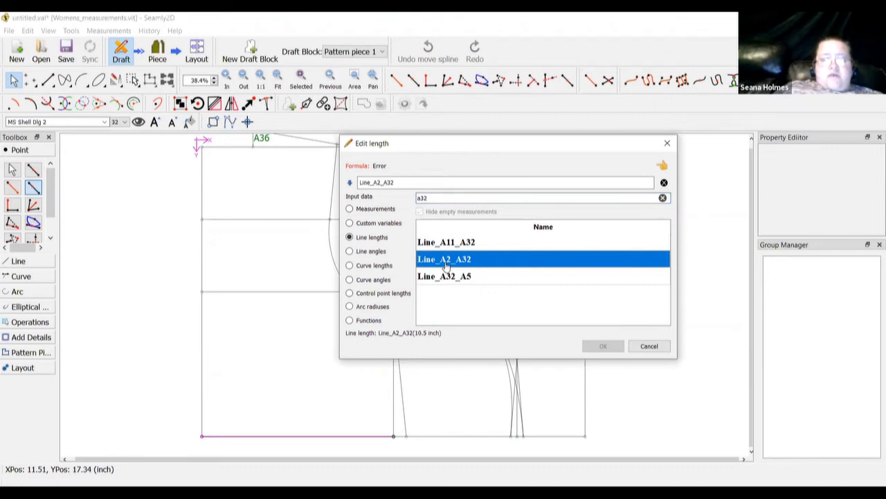
{"action": "left_click", "coordinate": [603, 346]}
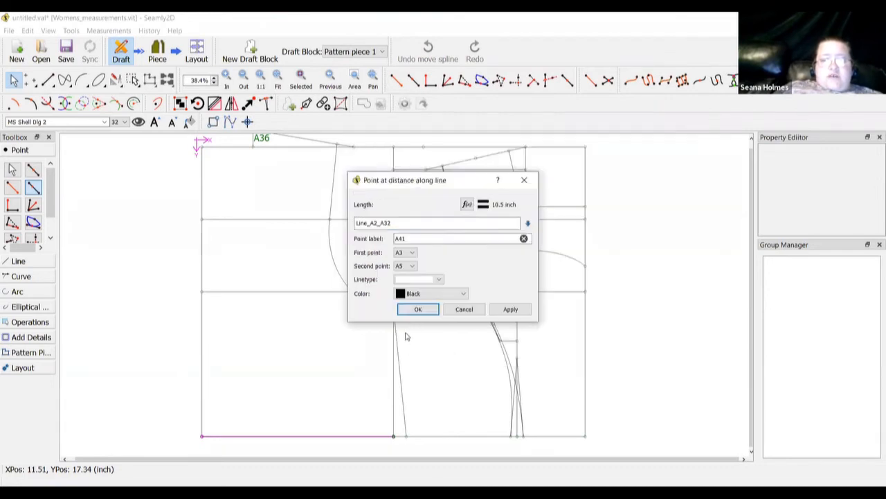
{"action": "left_click", "coordinate": [420, 310]}
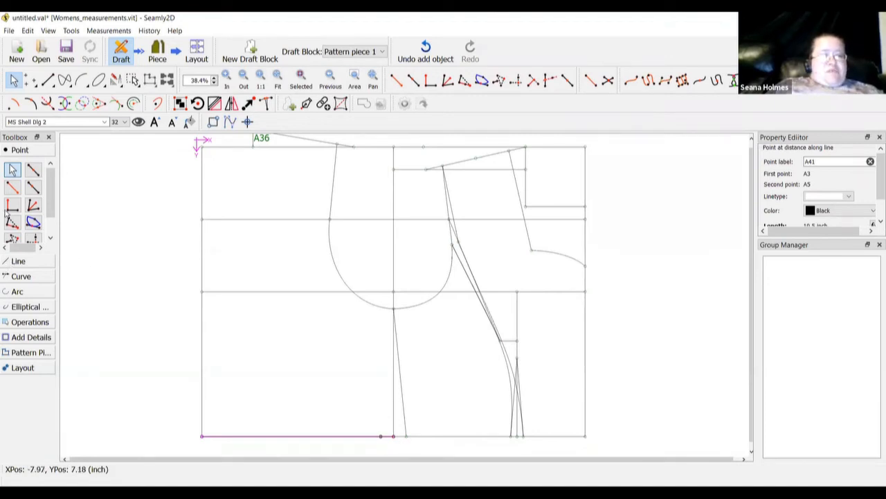
Draw the slanted seam line from A11 down to hem point A41
{"action": "left_click", "coordinate": [16, 261]}
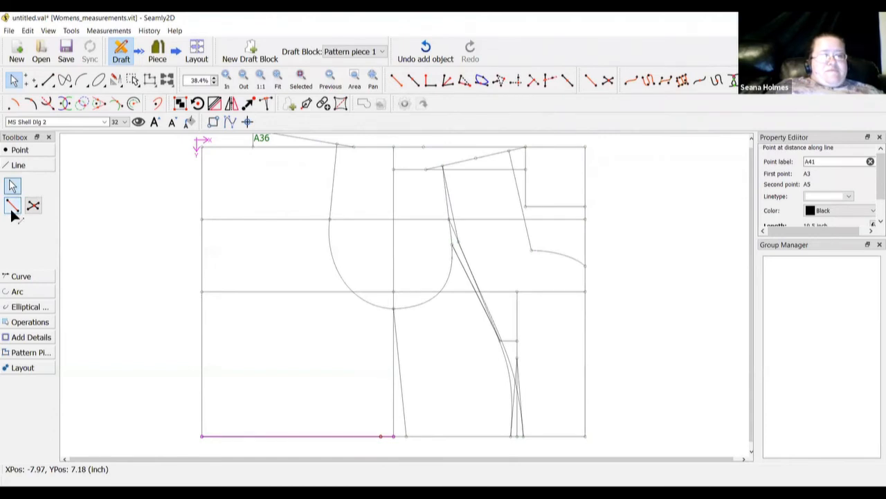
{"action": "left_click", "coordinate": [12, 209]}
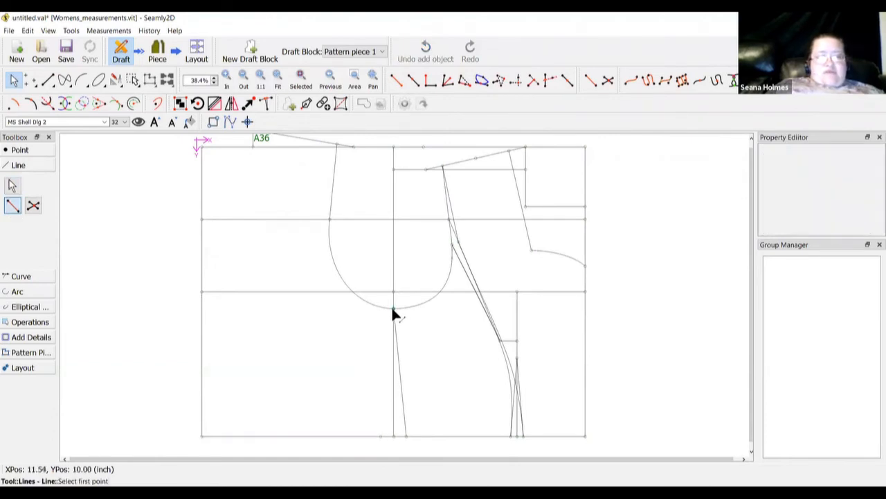
{"action": "left_click", "coordinate": [393, 308]}
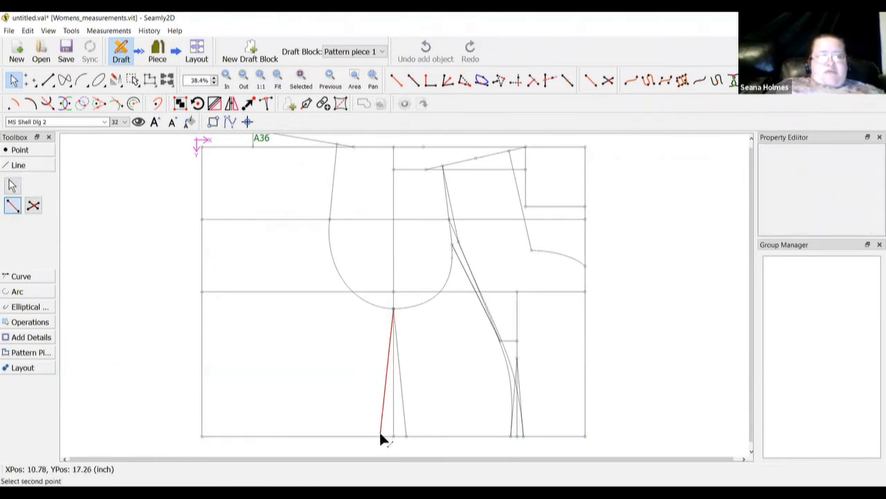
{"action": "left_click", "coordinate": [381, 436]}
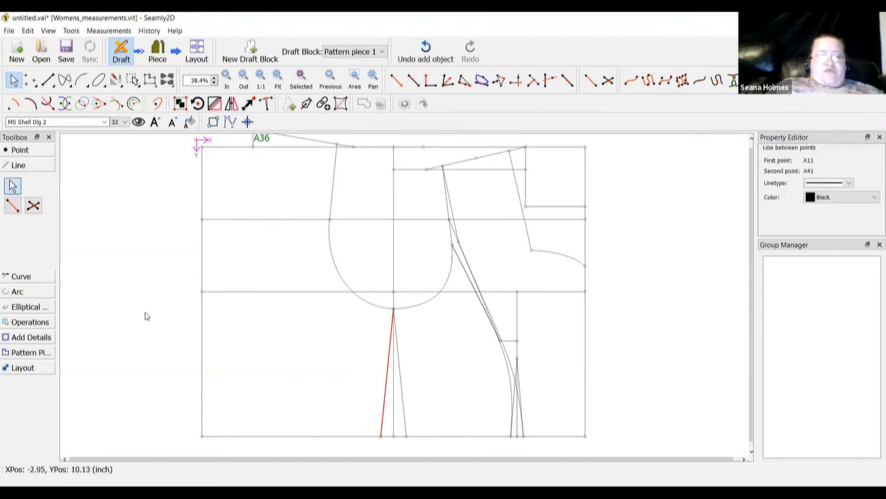
{"action": "key", "text": "Escape"}
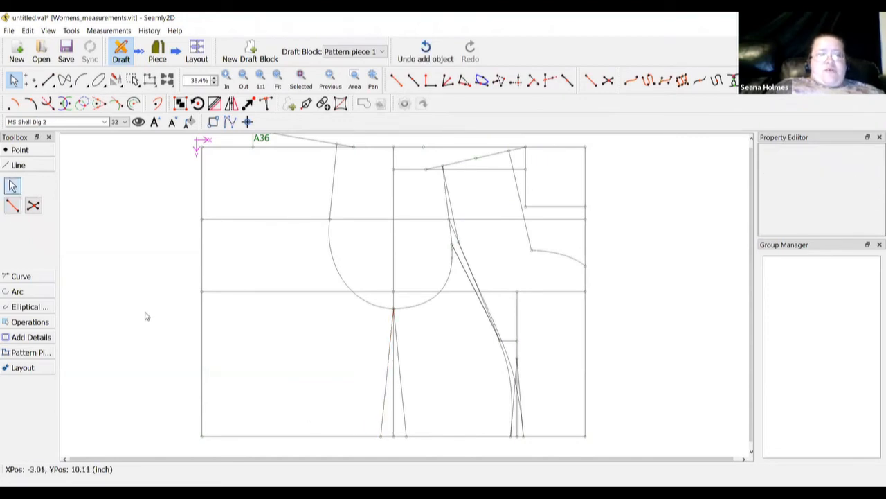
Create point A42 along A3–A41 at 5.25 inch
{"action": "left_click", "coordinate": [12, 151]}
{"action": "left_click", "coordinate": [33, 172]}
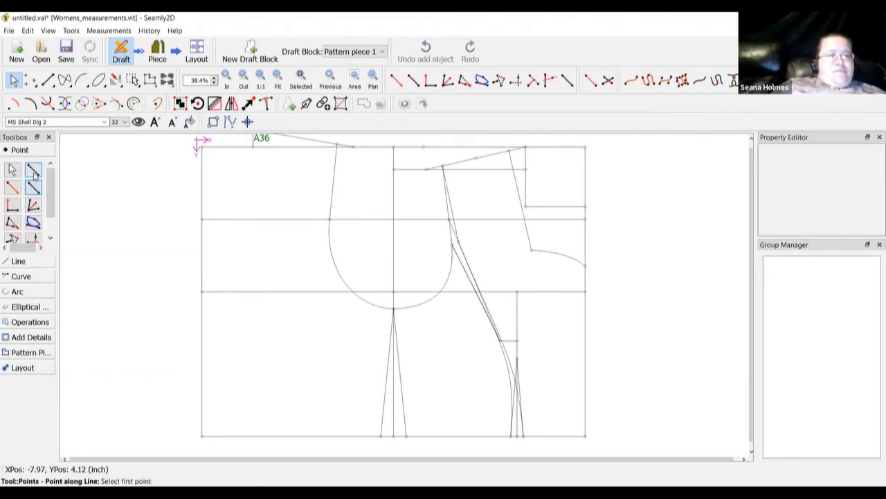
{"action": "left_click", "coordinate": [203, 436]}
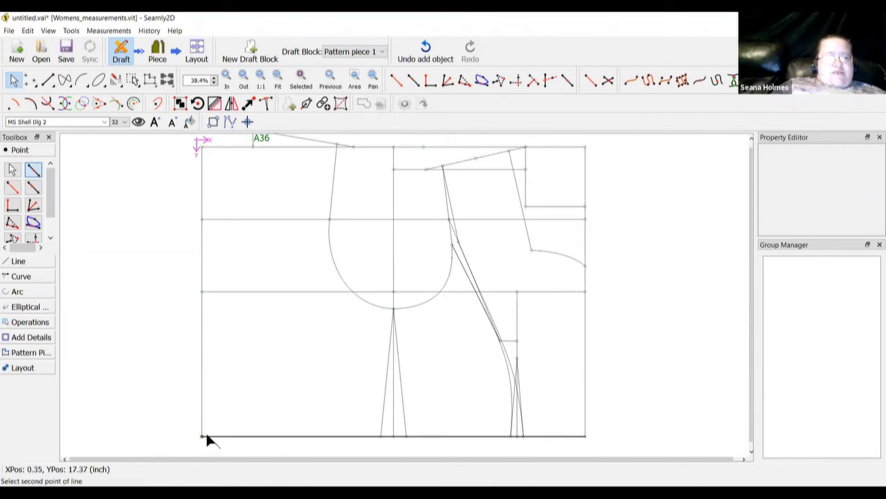
{"action": "left_click", "coordinate": [382, 437]}
{"action": "left_click", "coordinate": [418, 309]}
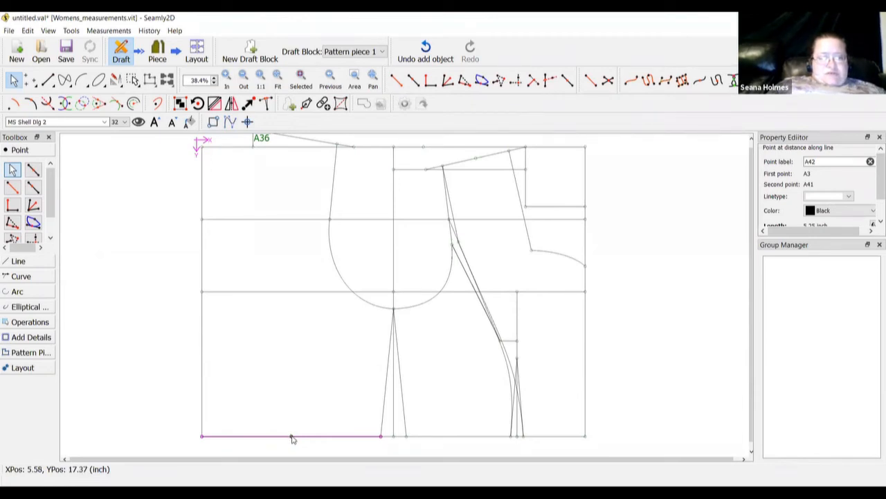
{"action": "mouse_move", "coordinate": [292, 438]}
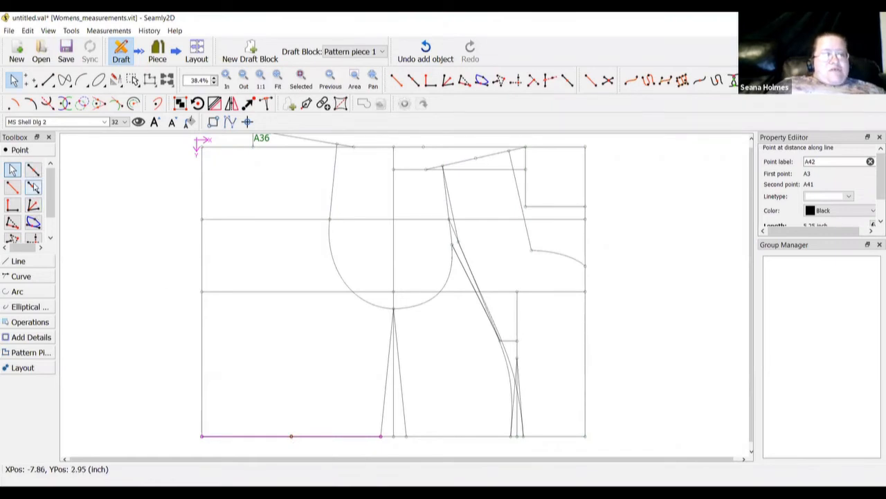
{"action": "left_click", "coordinate": [201, 291]}
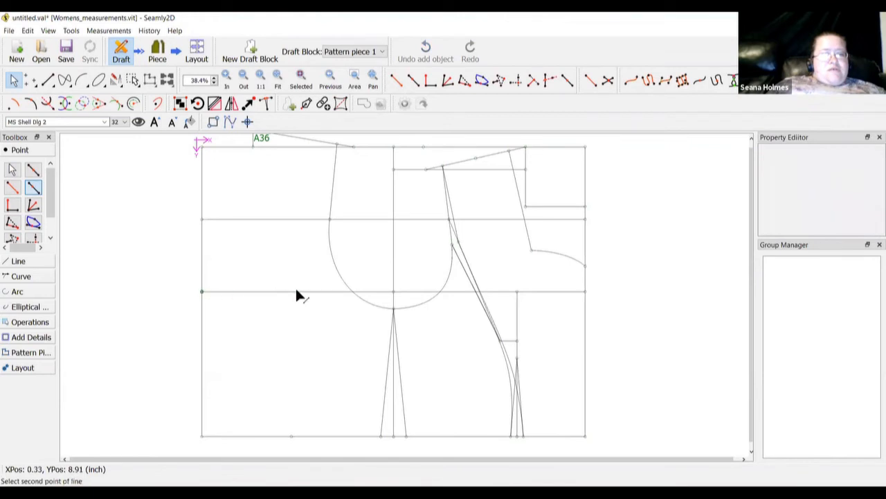
Create point A43 on A6–A10 at the Line_A3_A42 length (5.25 inch)
{"action": "left_click", "coordinate": [393, 292]}
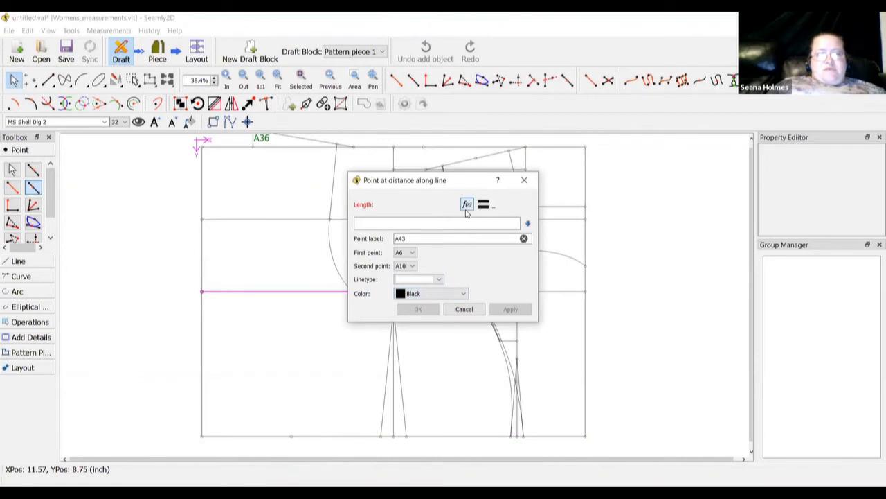
{"action": "left_click", "coordinate": [466, 206]}
{"action": "left_click", "coordinate": [349, 235]}
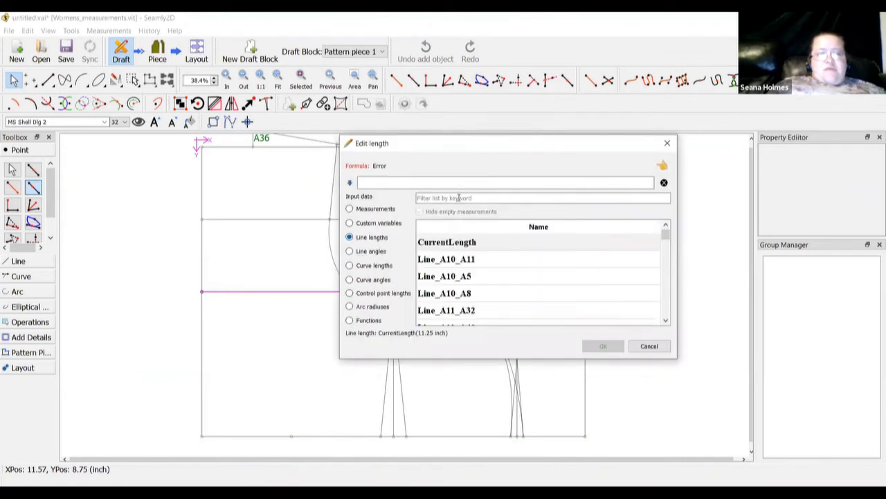
{"action": "left_click", "coordinate": [458, 198]}
{"action": "type", "text": "a42"}
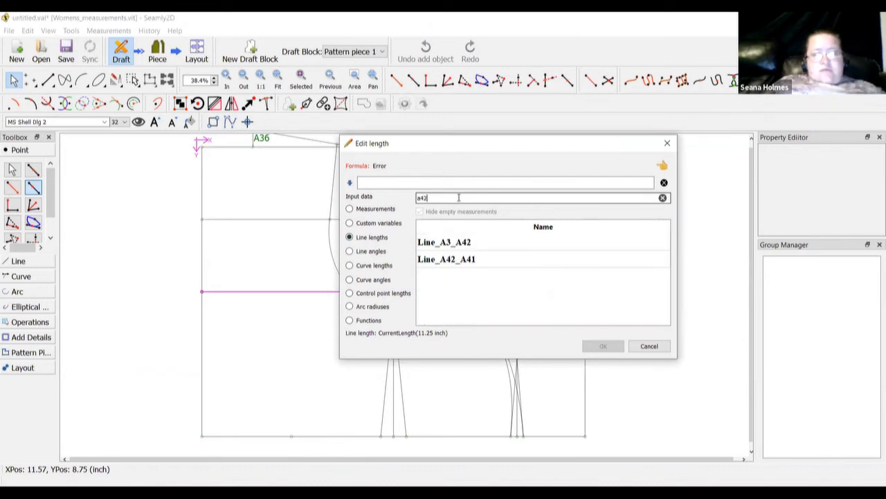
{"action": "left_click", "coordinate": [467, 243]}
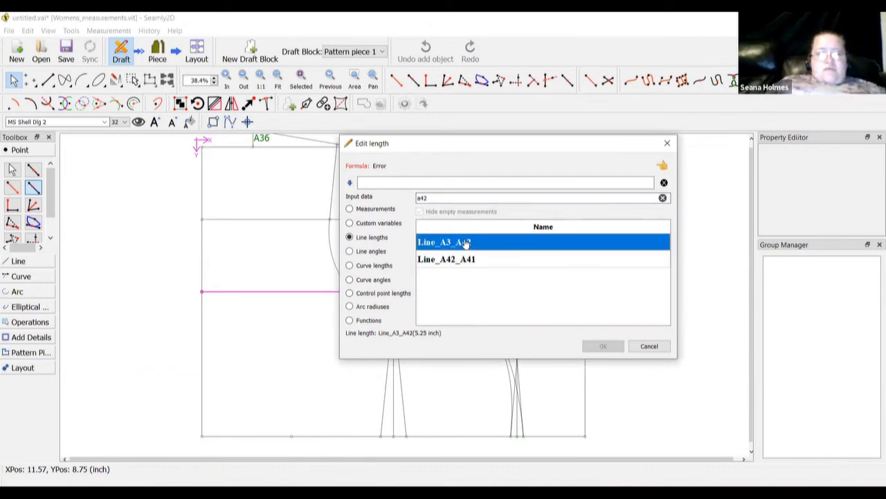
{"action": "double_click", "coordinate": [467, 243]}
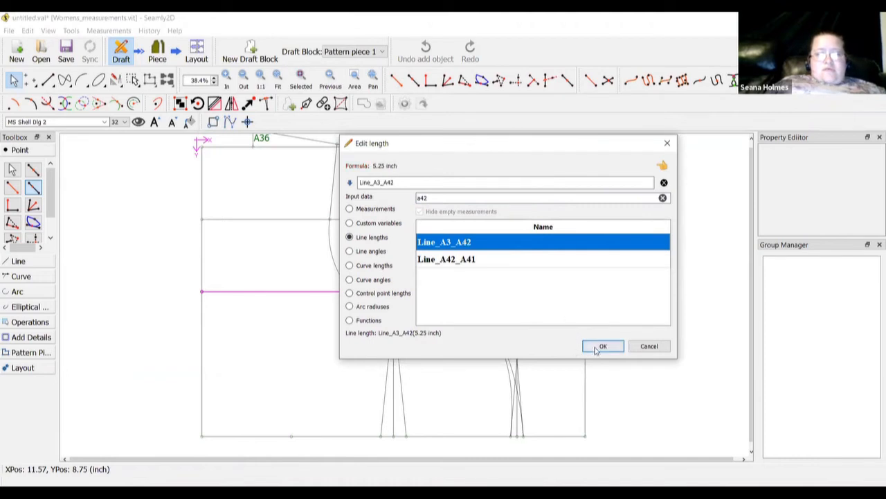
{"action": "left_click", "coordinate": [595, 348]}
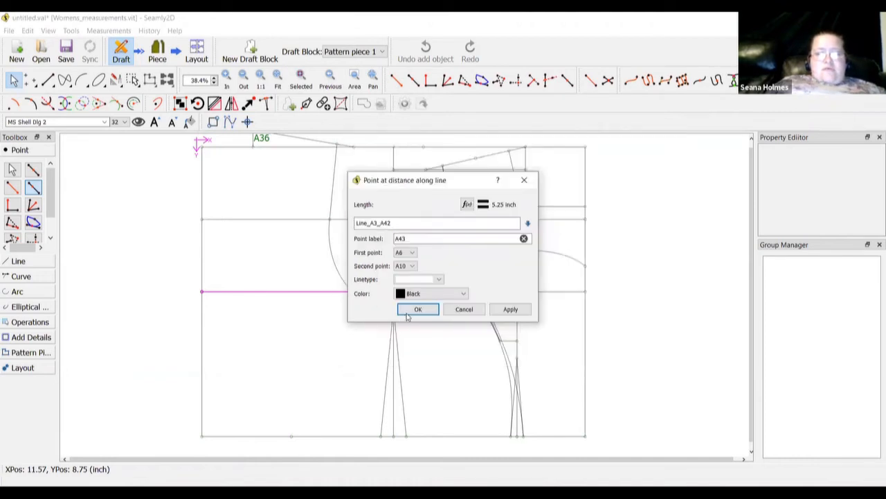
{"action": "key", "text": "Return"}
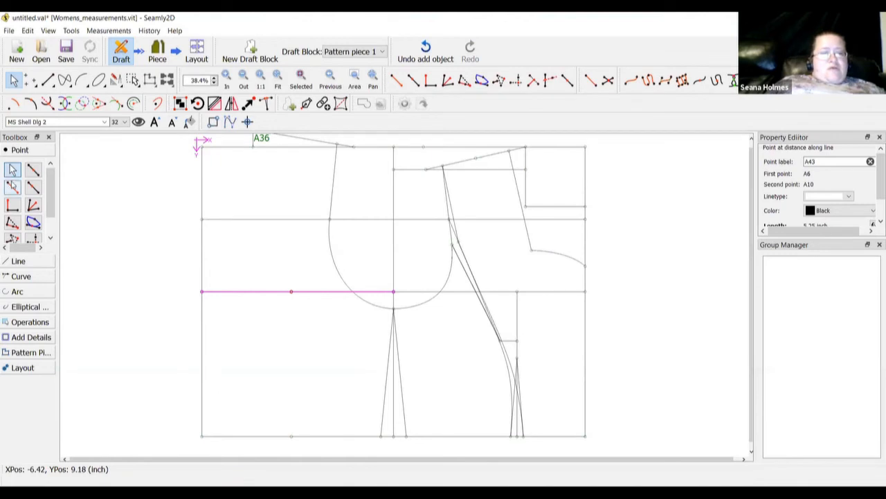
Begin a line from A43, then cancel it
{"action": "left_click", "coordinate": [18, 262]}
{"action": "left_click", "coordinate": [12, 205]}
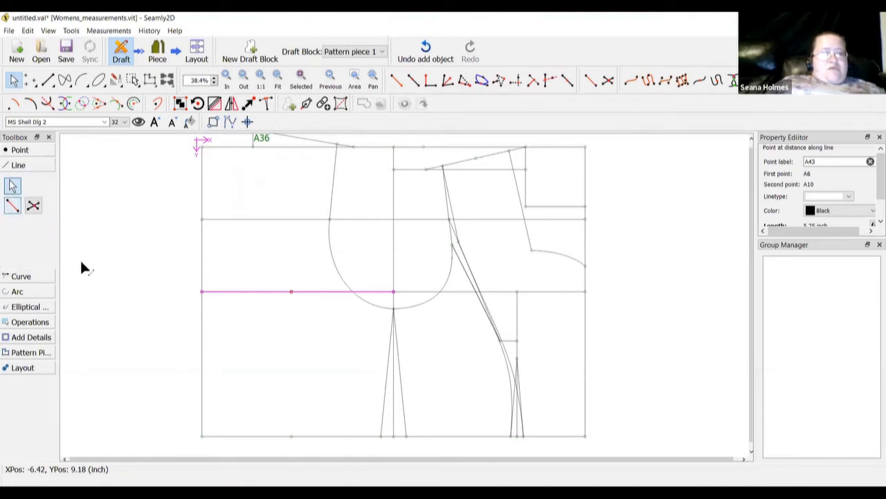
{"action": "left_click", "coordinate": [290, 292]}
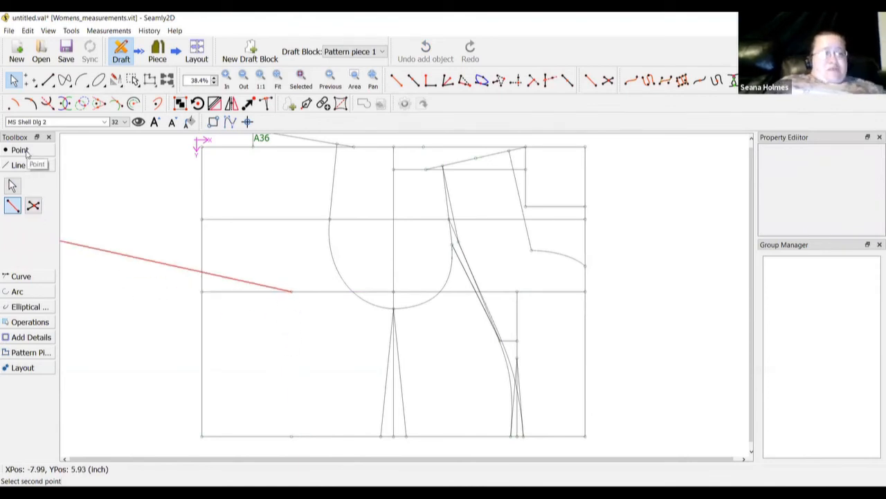
{"action": "left_click", "coordinate": [11, 186]}
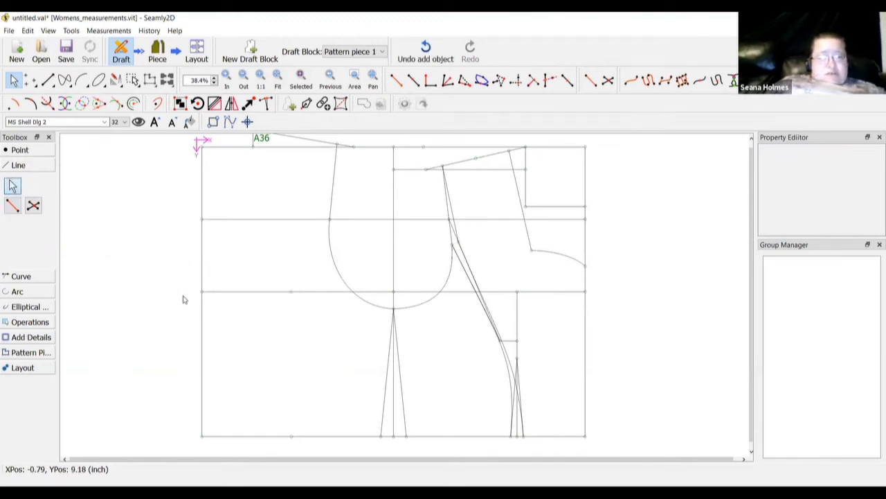
{"action": "left_click", "coordinate": [29, 155]}
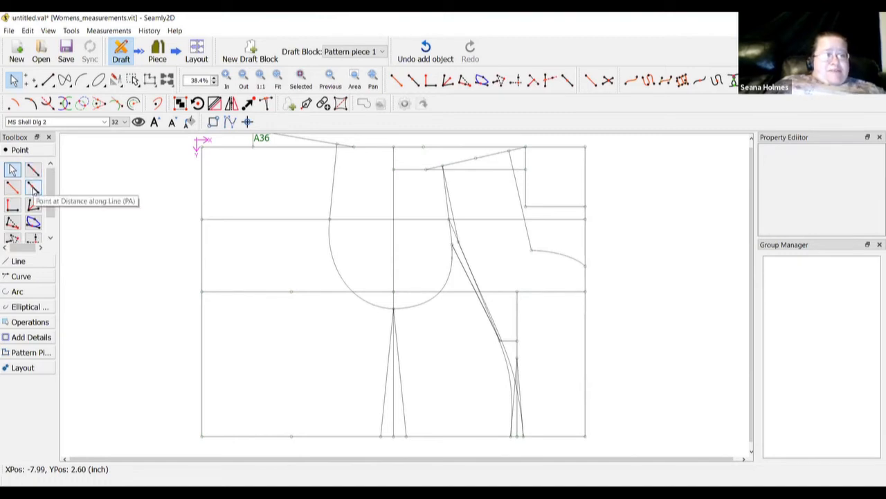
{"action": "left_click", "coordinate": [34, 189]}
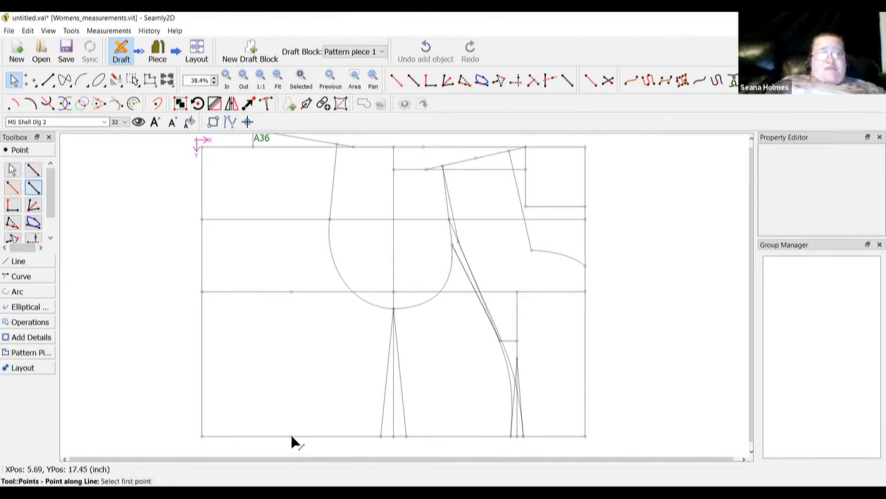
{"action": "left_click", "coordinate": [291, 436]}
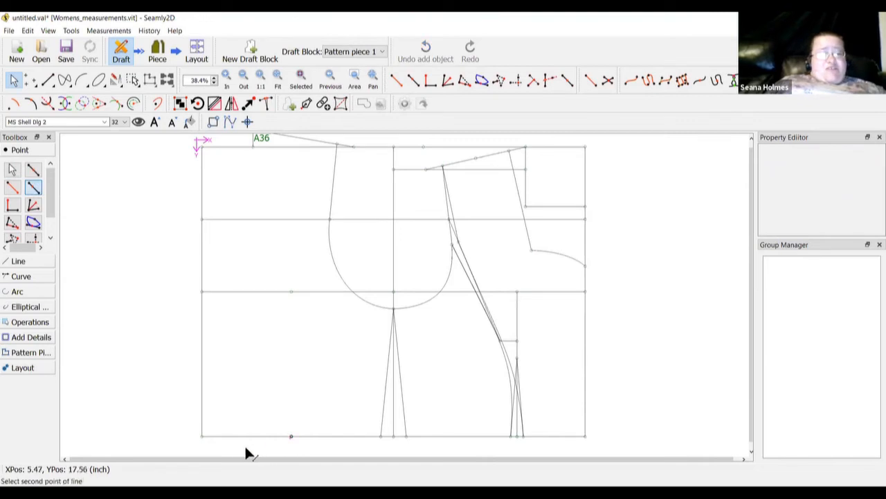
{"action": "left_click", "coordinate": [202, 438]}
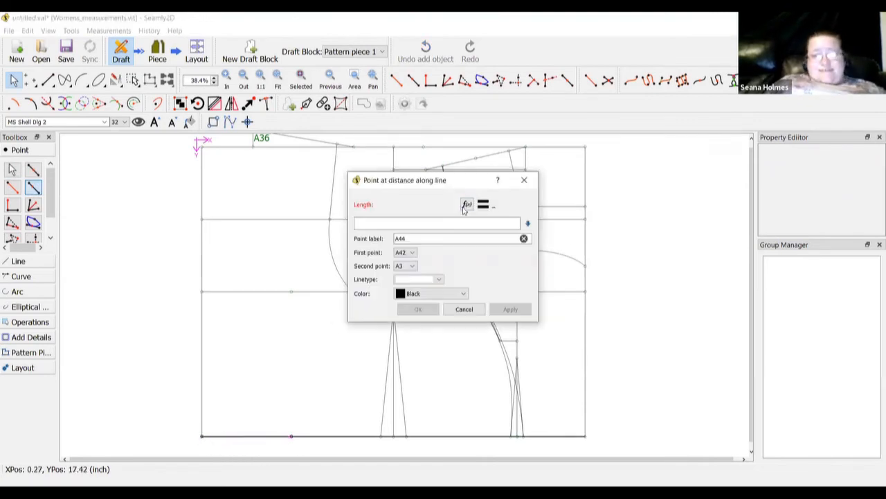
{"action": "left_click", "coordinate": [466, 205]}
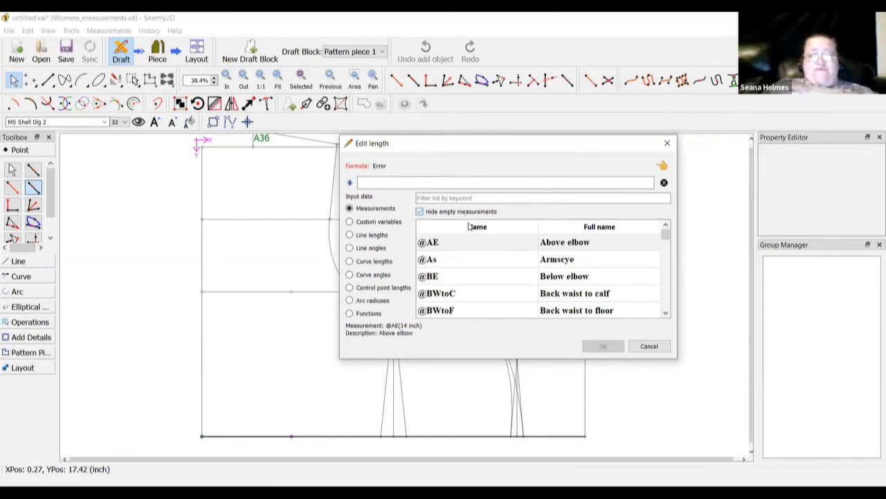
{"action": "left_click", "coordinate": [464, 198]}
{"action": "type", "text": "w"}
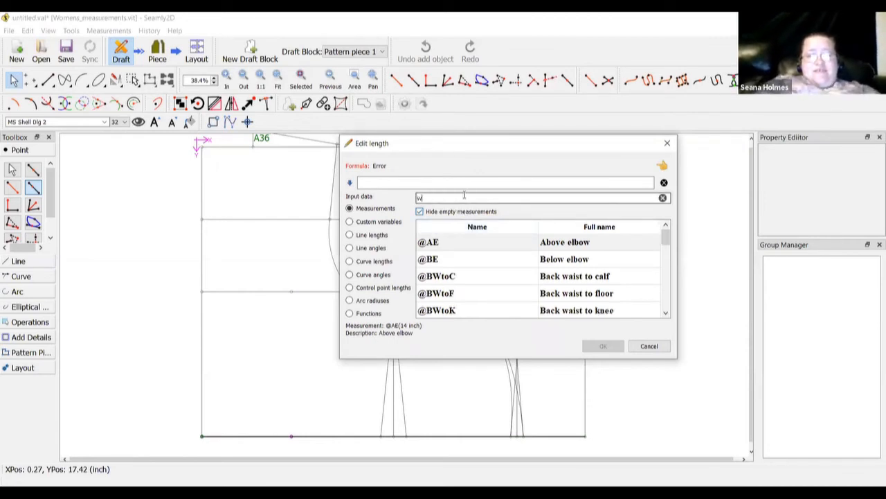
{"action": "type", "text": "aist dar"}
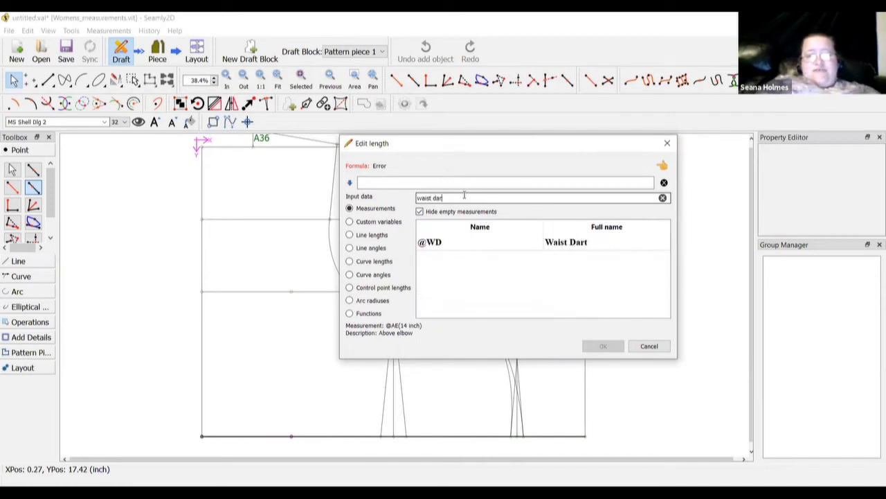
{"action": "double_click", "coordinate": [476, 244]}
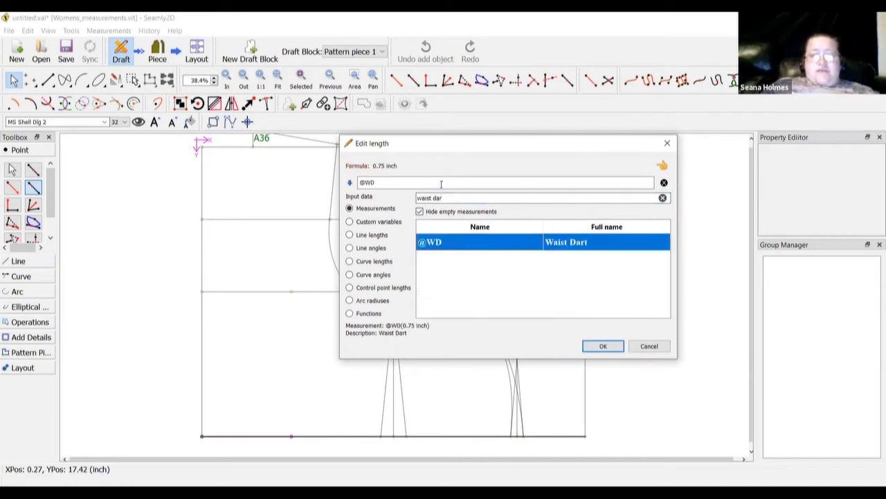
{"action": "left_click", "coordinate": [441, 184]}
{"action": "type", "text": "/2"}
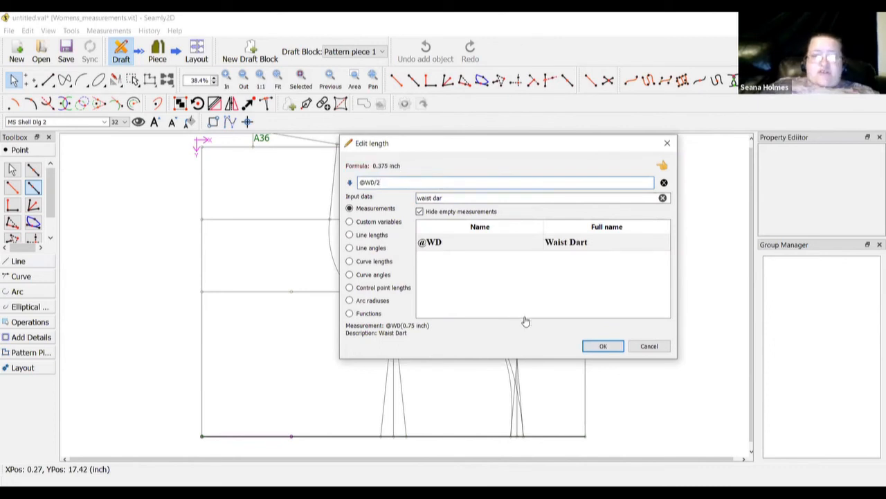
{"action": "left_click", "coordinate": [603, 346]}
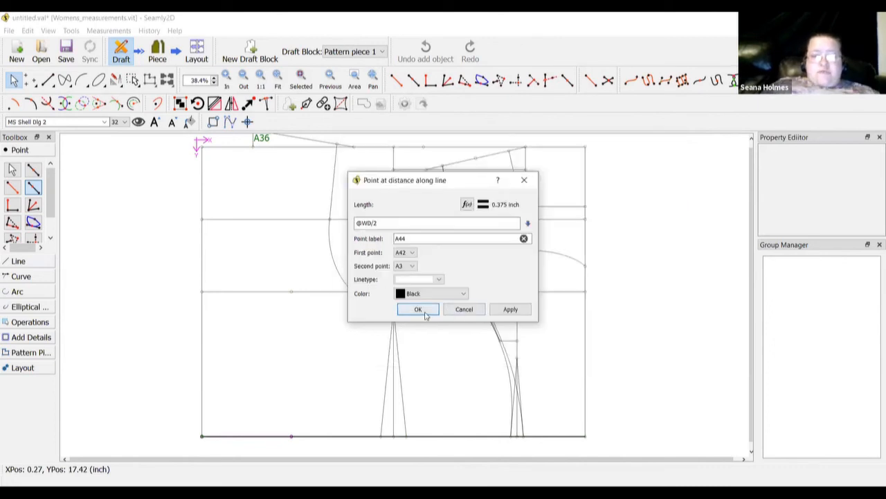
{"action": "left_click", "coordinate": [423, 312]}
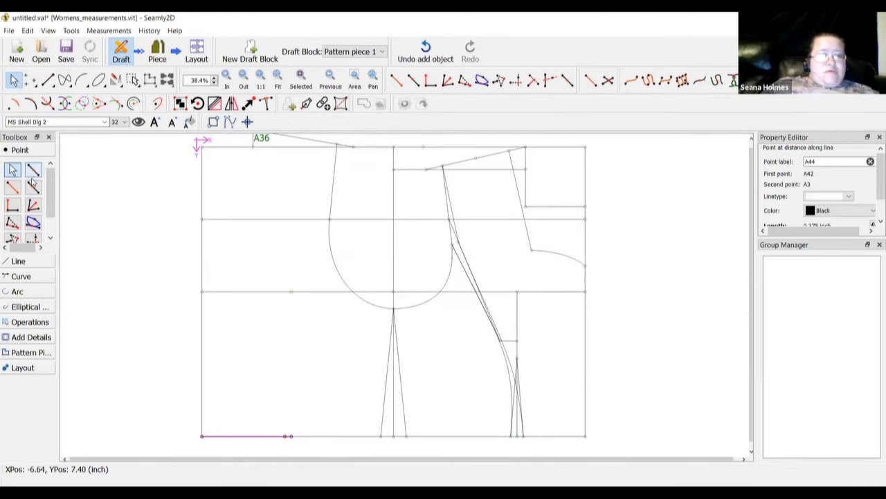
{"action": "left_click", "coordinate": [33, 185]}
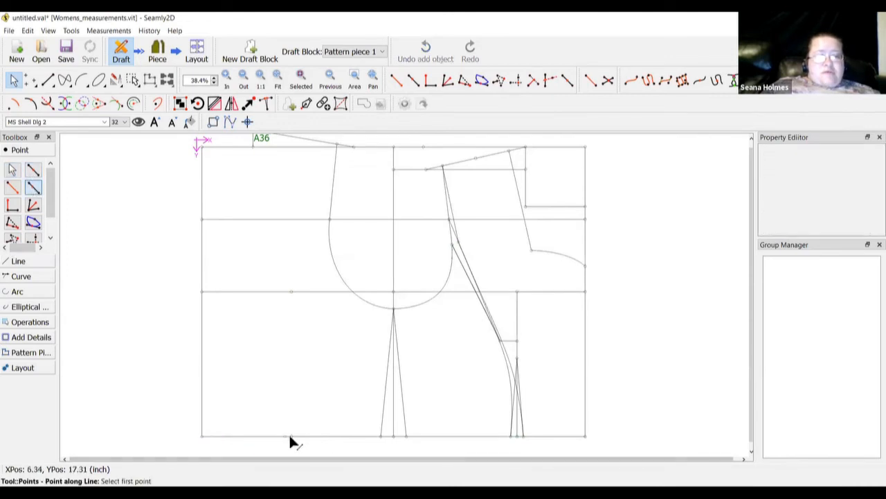
{"action": "left_click", "coordinate": [291, 436]}
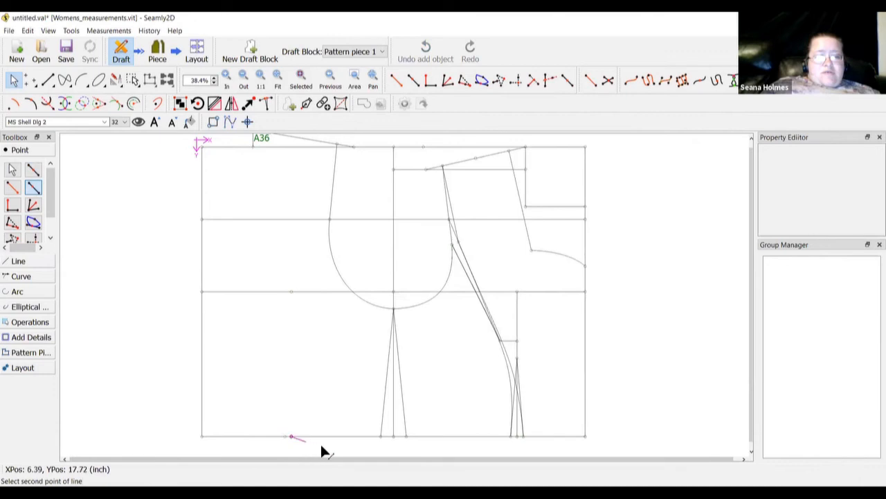
{"action": "left_click", "coordinate": [380, 438]}
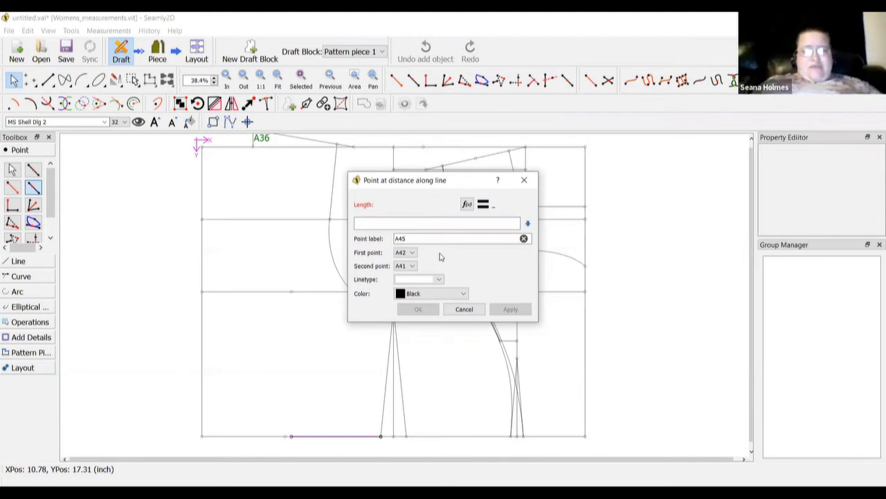
{"action": "left_click", "coordinate": [451, 198]}
{"action": "type", "text": "waist"}
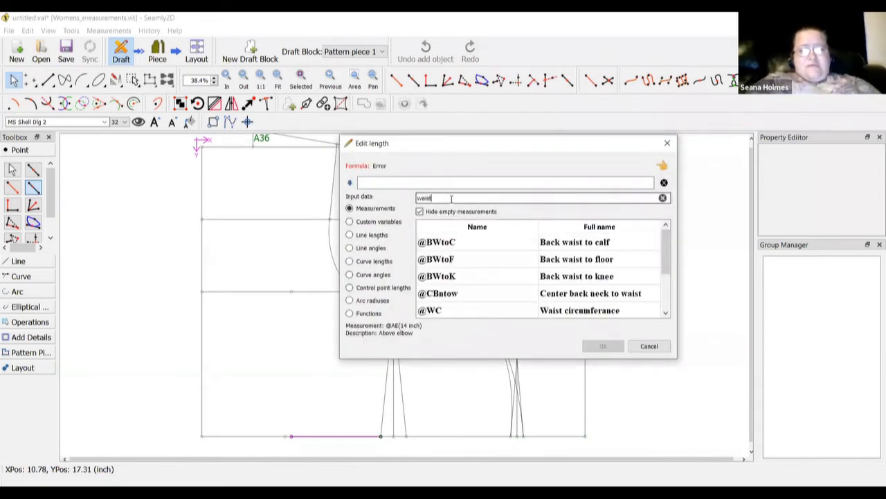
{"action": "type", "text": " dart"}
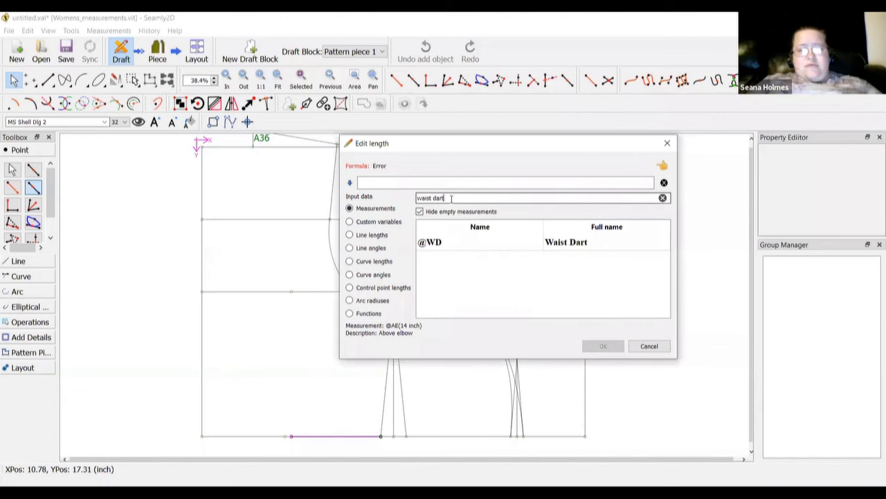
{"action": "double_click", "coordinate": [439, 242]}
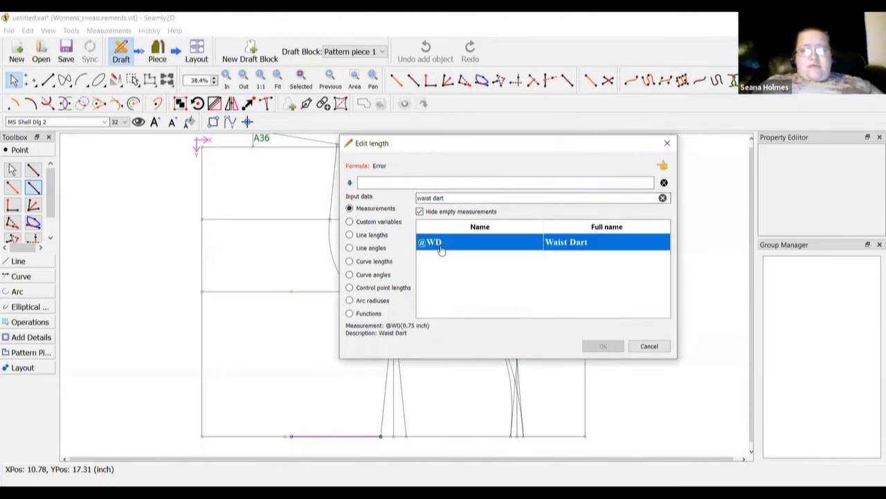
{"action": "left_click", "coordinate": [418, 183]}
{"action": "type", "text": "/2"}
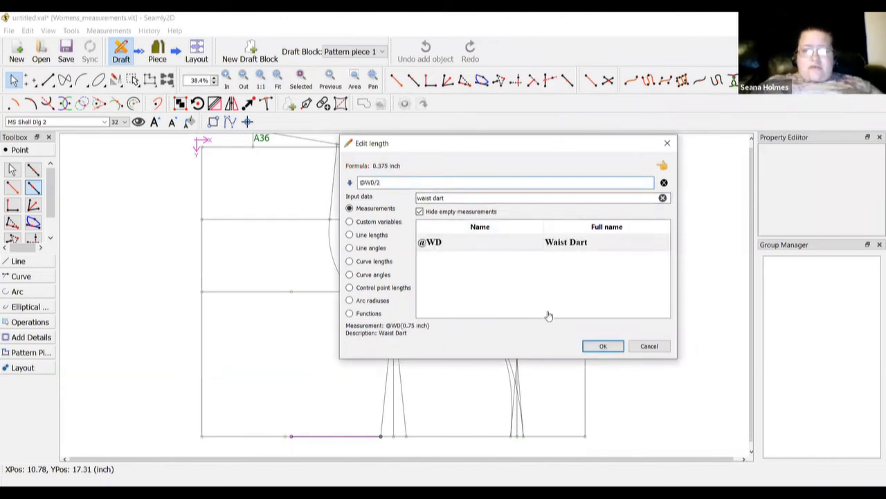
{"action": "left_click", "coordinate": [601, 348]}
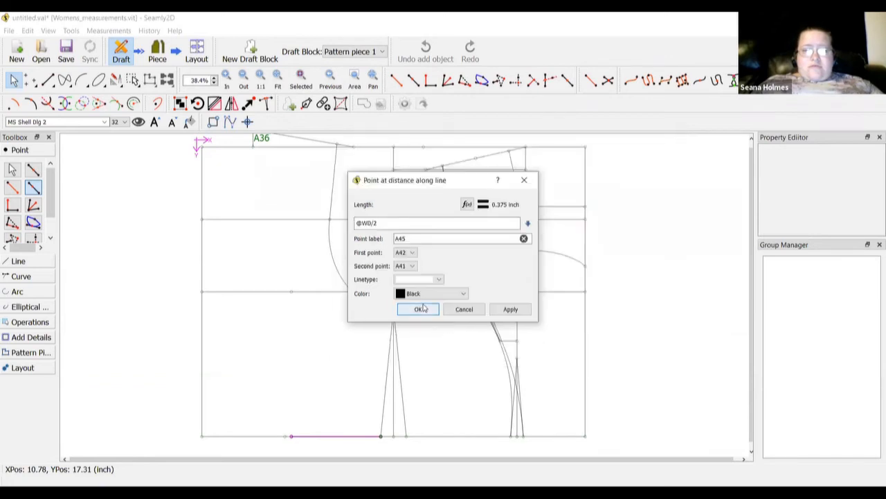
{"action": "left_click", "coordinate": [419, 309]}
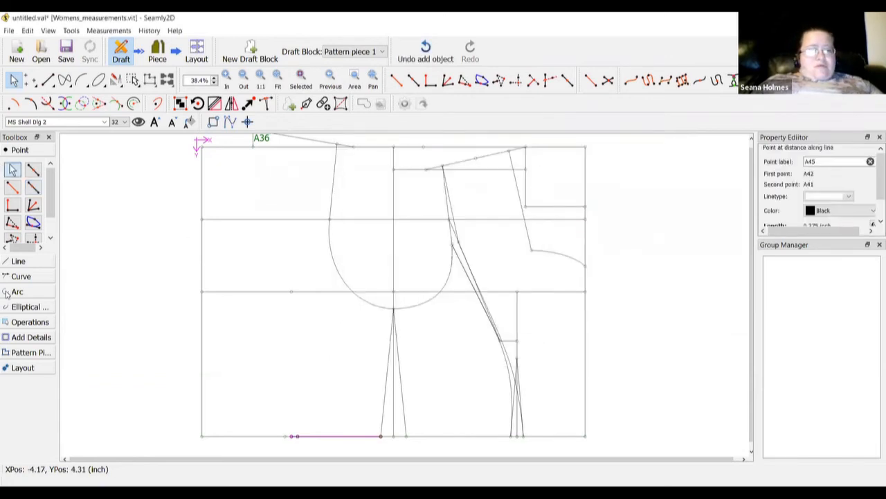
Draw lines from hip point A43 to A44 and to A45, forming the dart legs
{"action": "left_click", "coordinate": [18, 263]}
{"action": "left_click", "coordinate": [12, 205]}
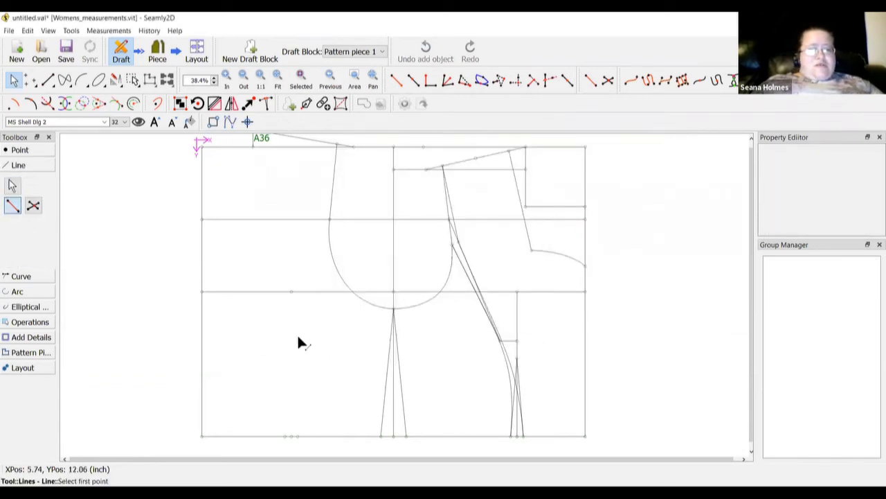
{"action": "left_click", "coordinate": [290, 293]}
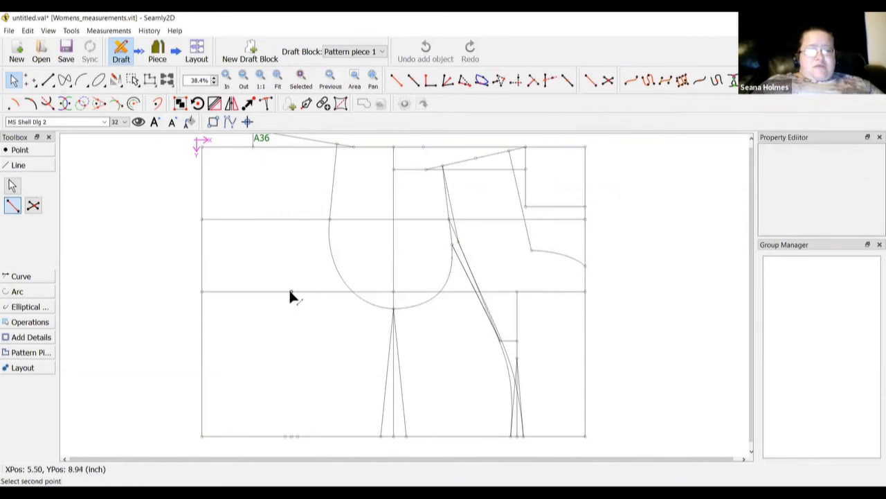
{"action": "left_click", "coordinate": [284, 435]}
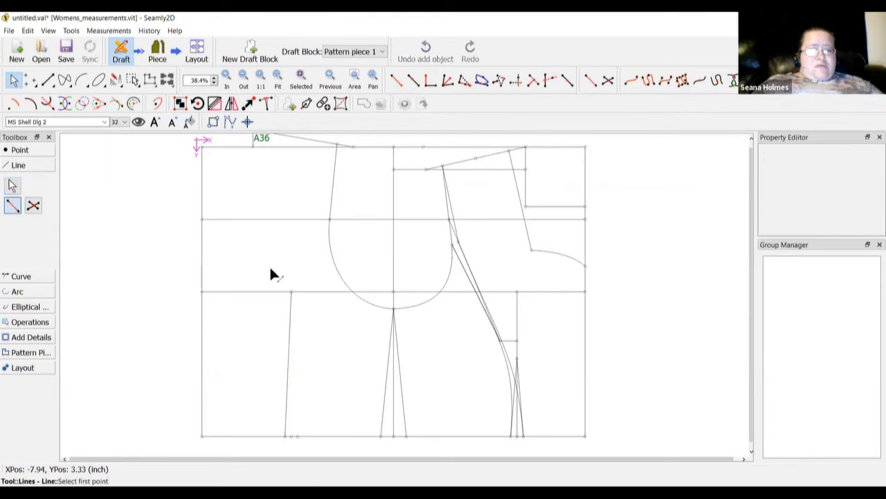
{"action": "left_click", "coordinate": [291, 292]}
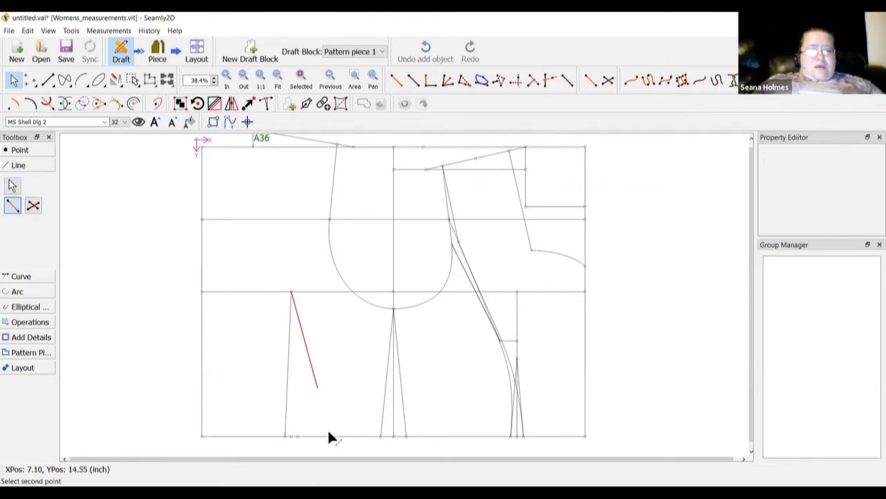
{"action": "left_click", "coordinate": [298, 435]}
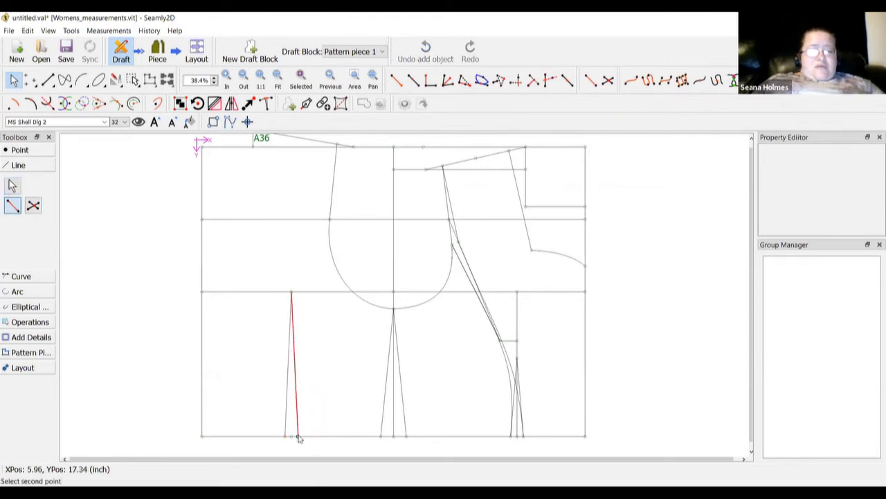
{"action": "key", "text": "Escape"}
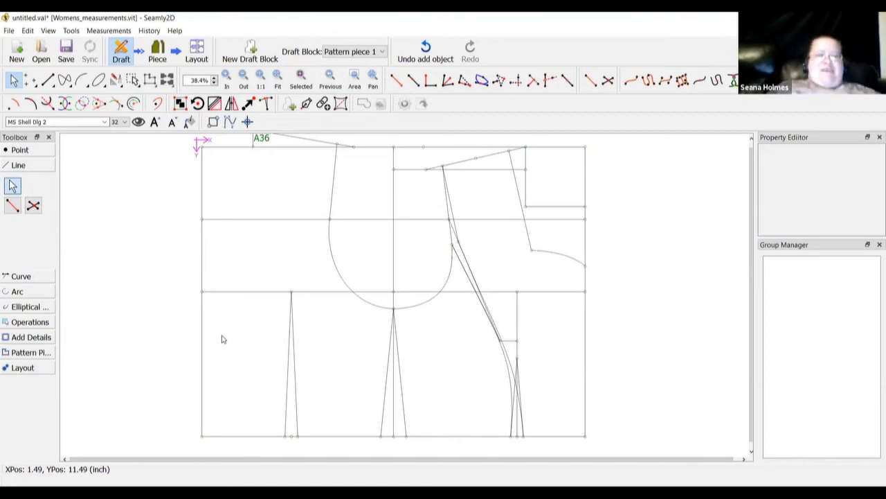
Draw a simple curve from the hip point up to point A40
{"action": "left_click", "coordinate": [8, 279]}
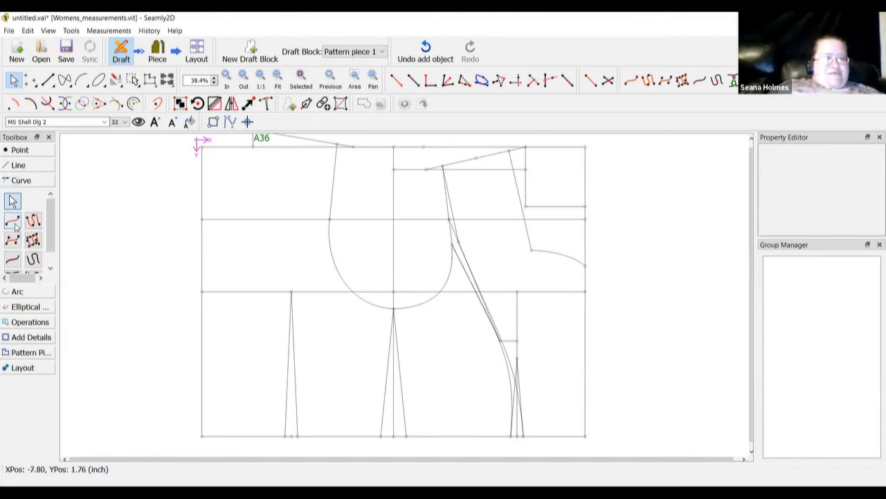
{"action": "left_click", "coordinate": [14, 223]}
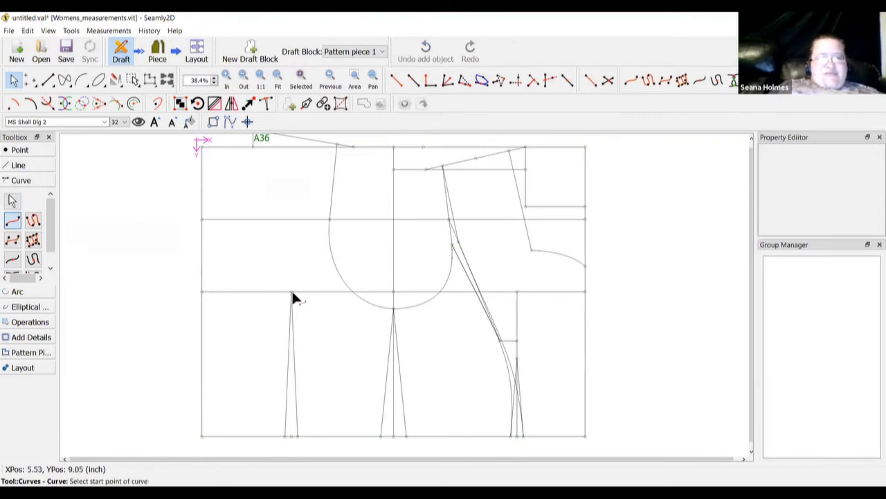
{"action": "left_click", "coordinate": [292, 292]}
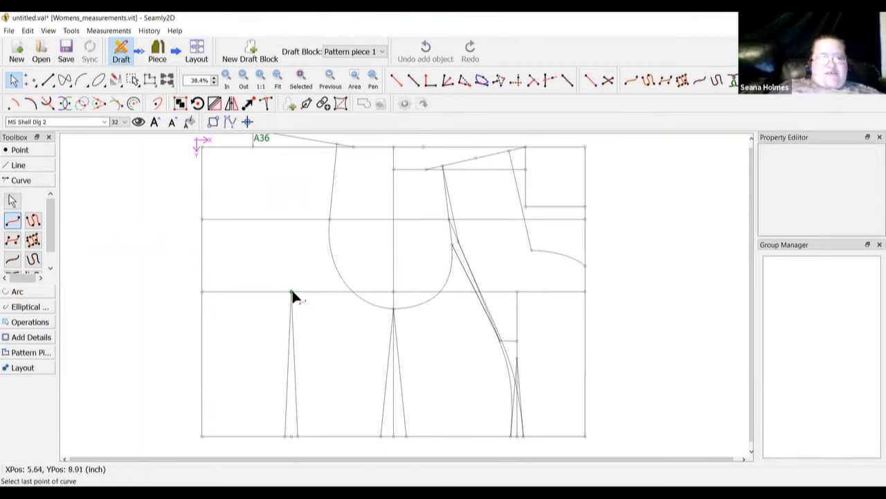
{"action": "left_click", "coordinate": [329, 218]}
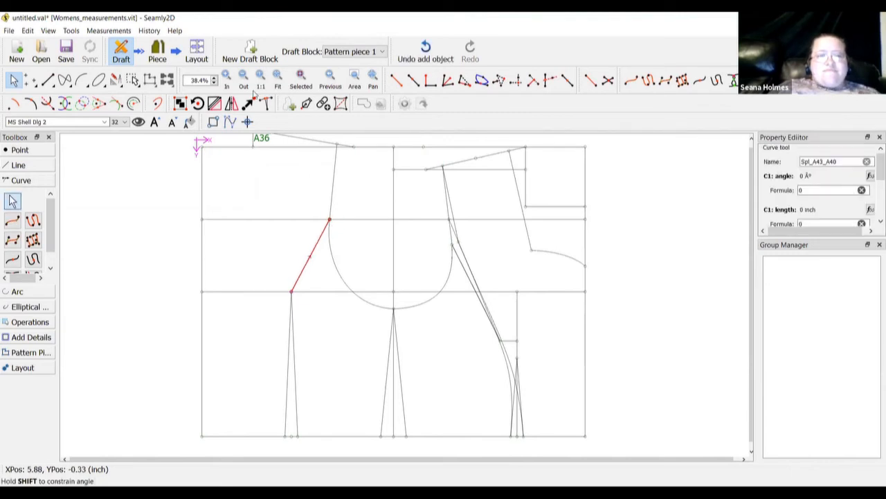
Drag the curve's handles near A40 and the hip point to round it into a smooth side seam
{"action": "left_click", "coordinate": [227, 79]}
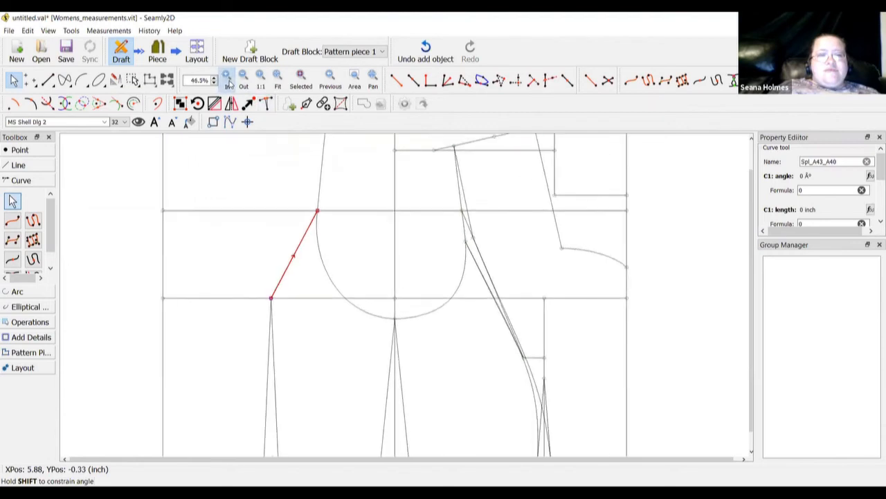
{"action": "triple_click", "coordinate": [228, 80]}
{"action": "double_click", "coordinate": [227, 80]}
{"action": "double_click", "coordinate": [228, 80]}
{"action": "double_click", "coordinate": [228, 79]}
{"action": "scroll", "coordinate": [237, 289], "scroll_direction": "up", "scroll_amount": 1}
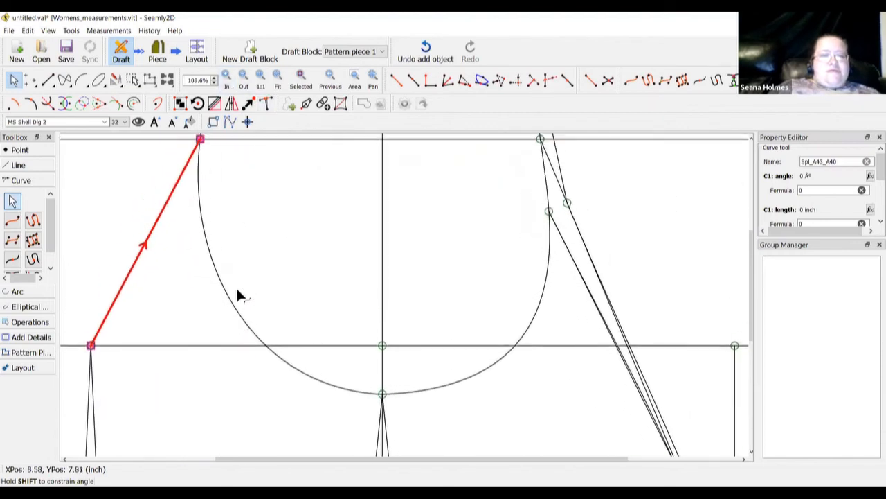
{"action": "scroll", "coordinate": [236, 295], "scroll_direction": "up", "scroll_amount": 2}
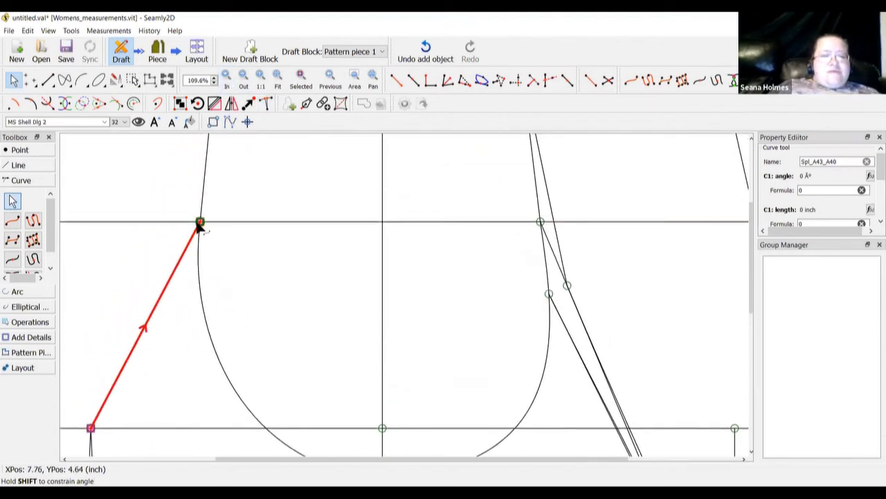
{"action": "left_click_drag", "start_coordinate": [199, 224], "coordinate": [158, 239]}
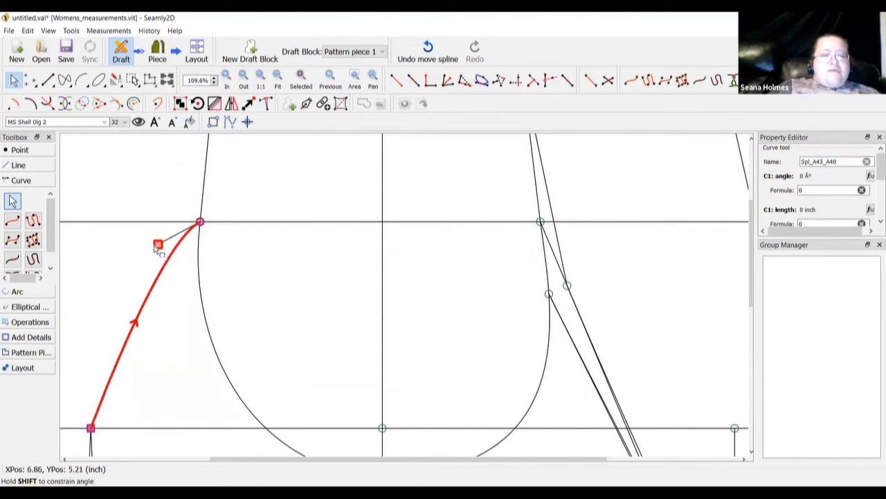
{"action": "left_click", "coordinate": [248, 455]}
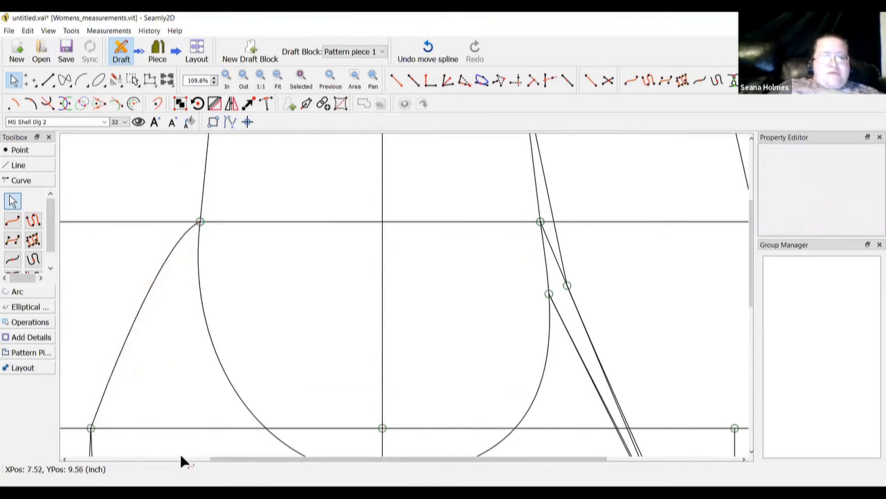
{"action": "left_click", "coordinate": [122, 369]}
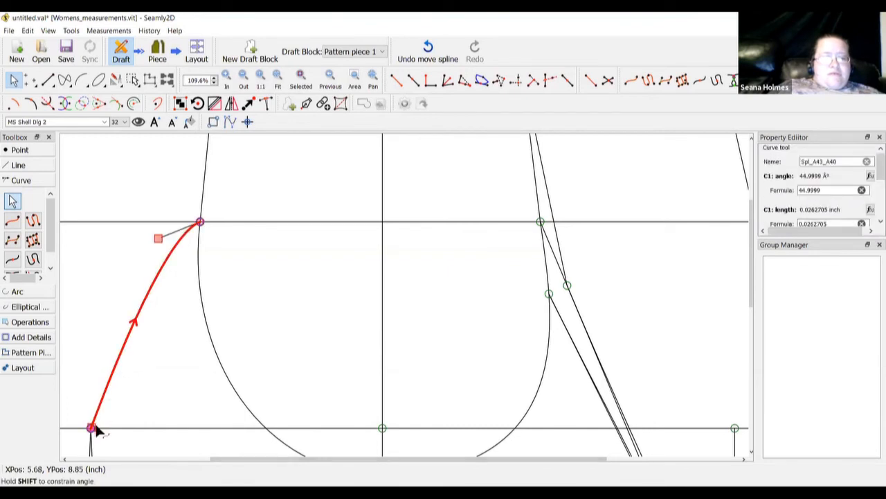
{"action": "left_click_drag", "start_coordinate": [94, 430], "coordinate": [104, 325]}
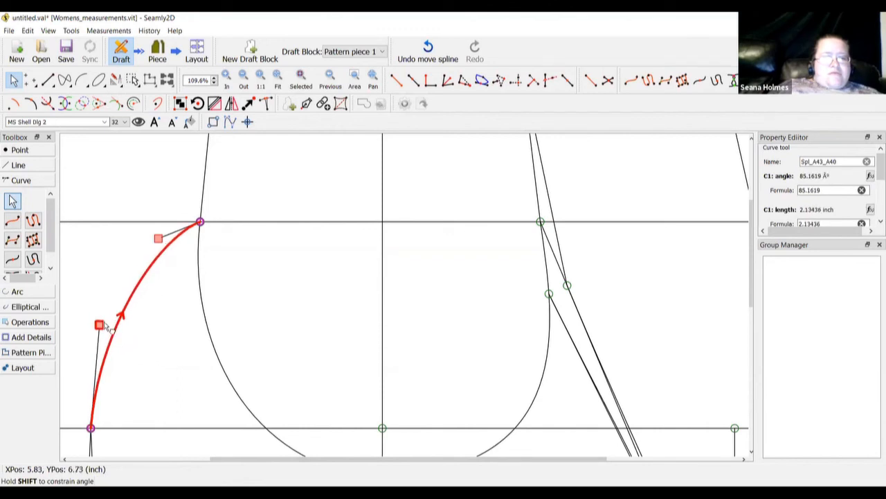
{"action": "left_click", "coordinate": [192, 381]}
{"action": "left_click_drag", "start_coordinate": [273, 459], "coordinate": [230, 459]}
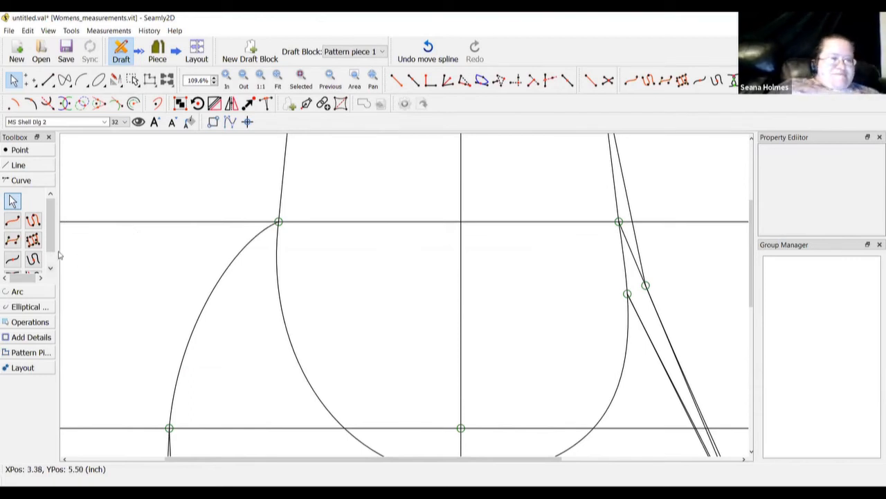
Draw curve Spl_A40_A43 from A40 down to A43, bending it to follow the existing arc
{"action": "left_click", "coordinate": [12, 221]}
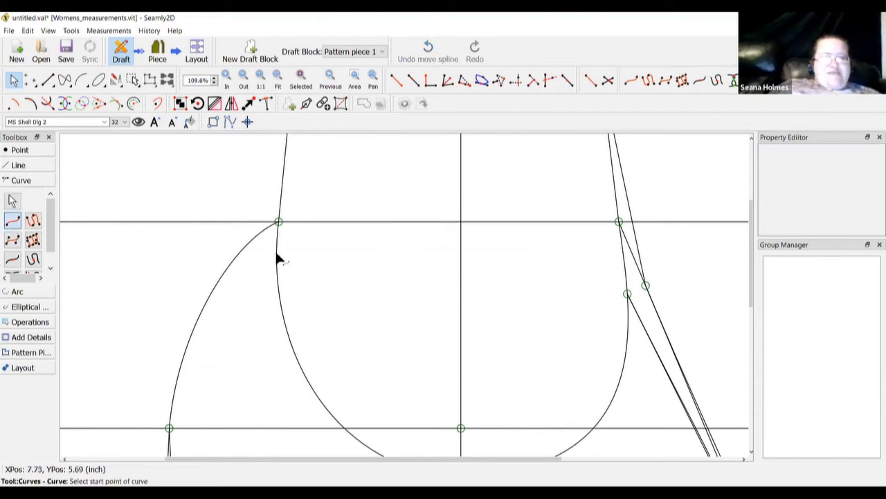
{"action": "left_click", "coordinate": [278, 221]}
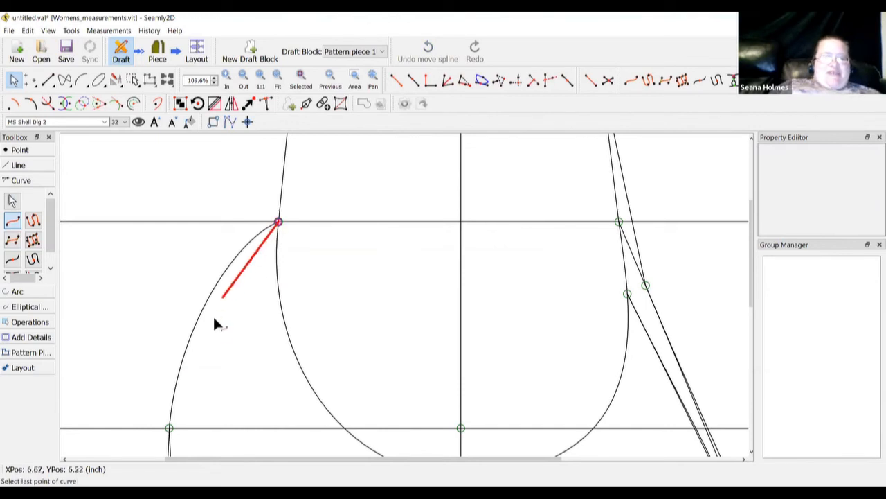
{"action": "left_click", "coordinate": [170, 429]}
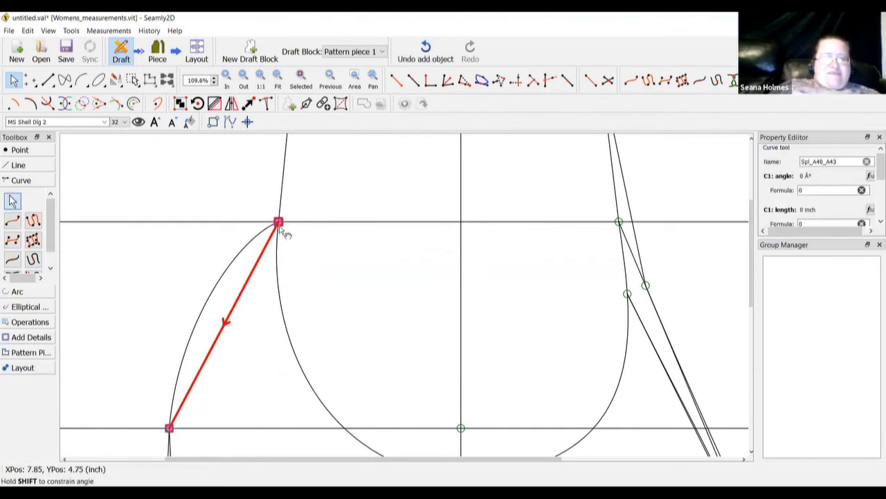
{"action": "left_click_drag", "start_coordinate": [280, 231], "coordinate": [186, 278]}
{"action": "left_click", "coordinate": [137, 306]}
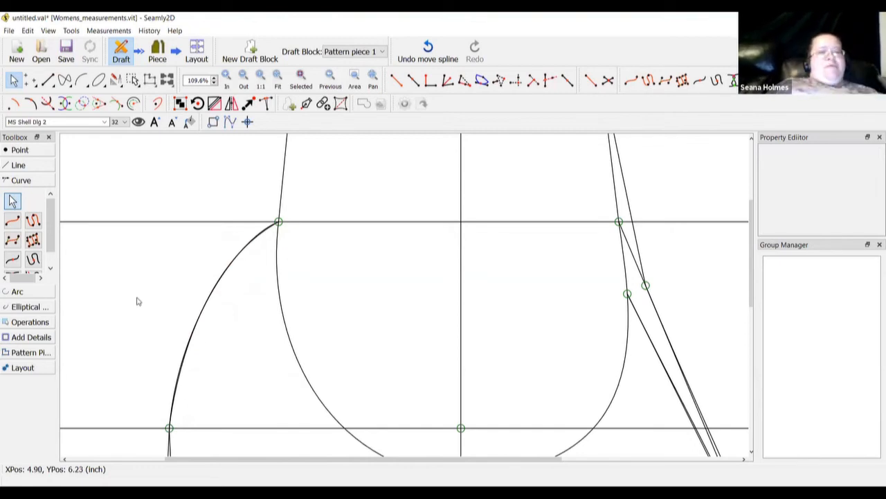
{"action": "left_click", "coordinate": [276, 82]}
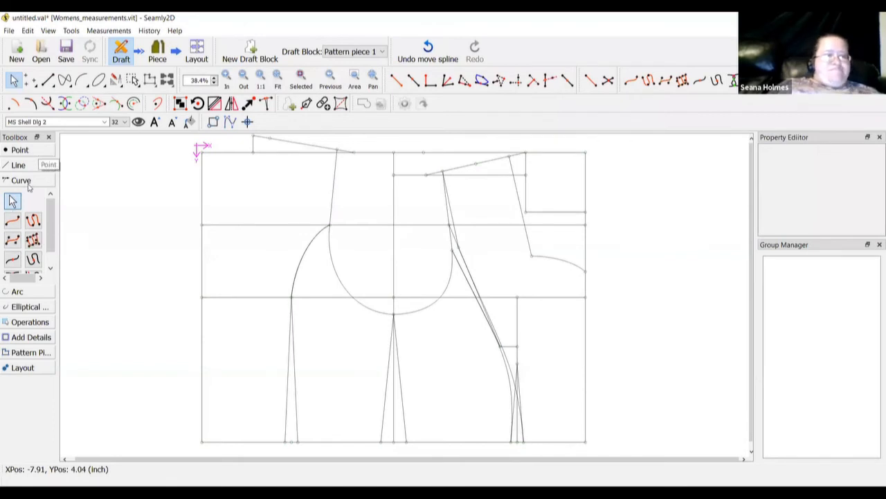
Place point A46 at length 1 along the line from corner A toward A7
{"action": "left_click", "coordinate": [13, 222]}
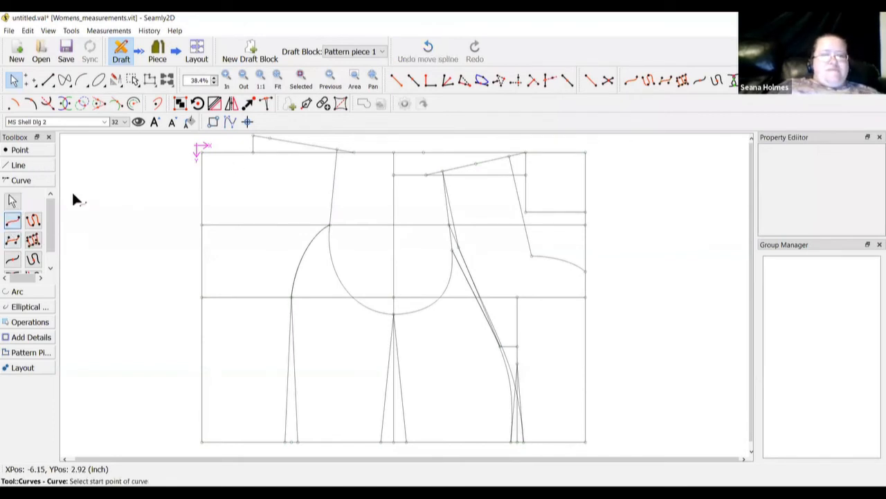
{"action": "left_click", "coordinate": [31, 152]}
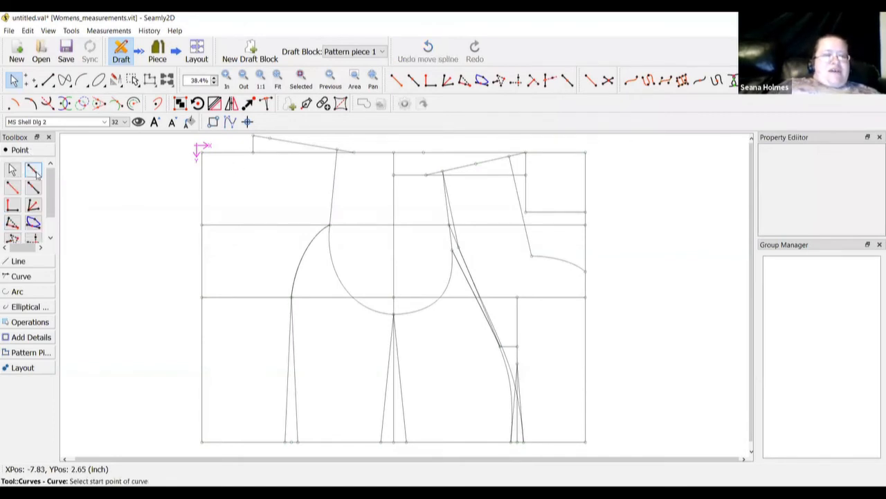
{"action": "left_click", "coordinate": [33, 169]}
{"action": "left_click", "coordinate": [33, 187]}
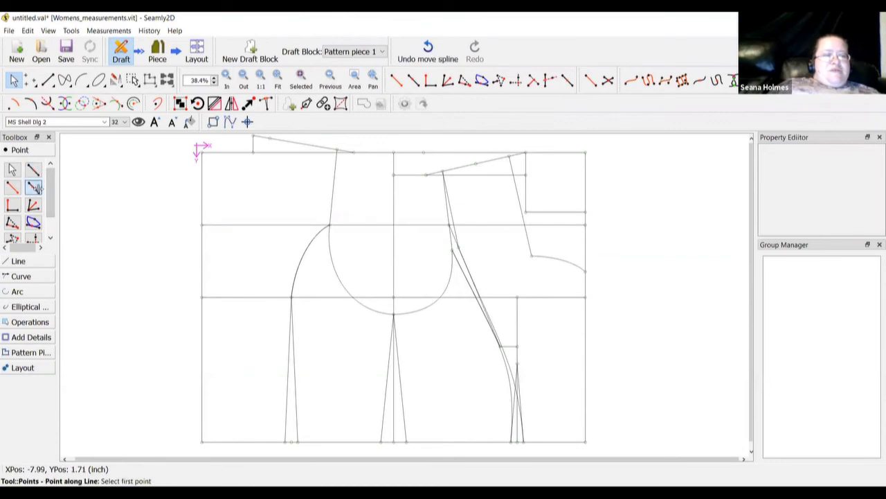
{"action": "left_click", "coordinate": [202, 153]}
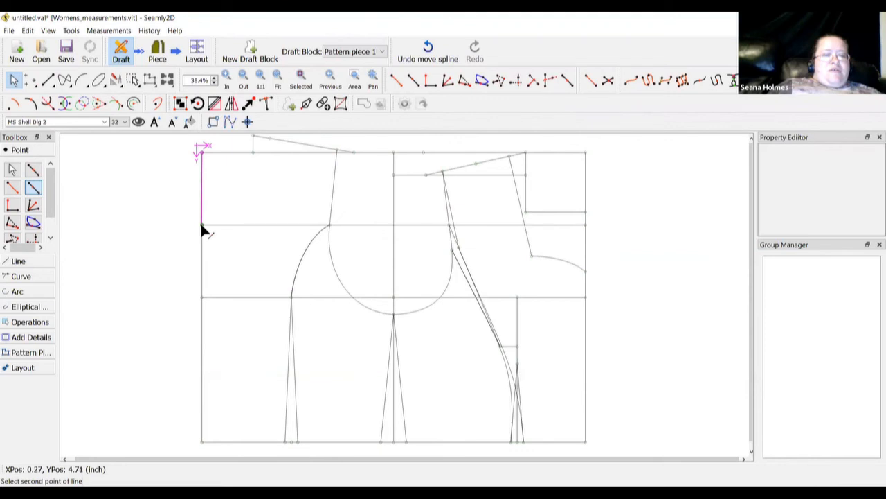
{"action": "left_click", "coordinate": [201, 225]}
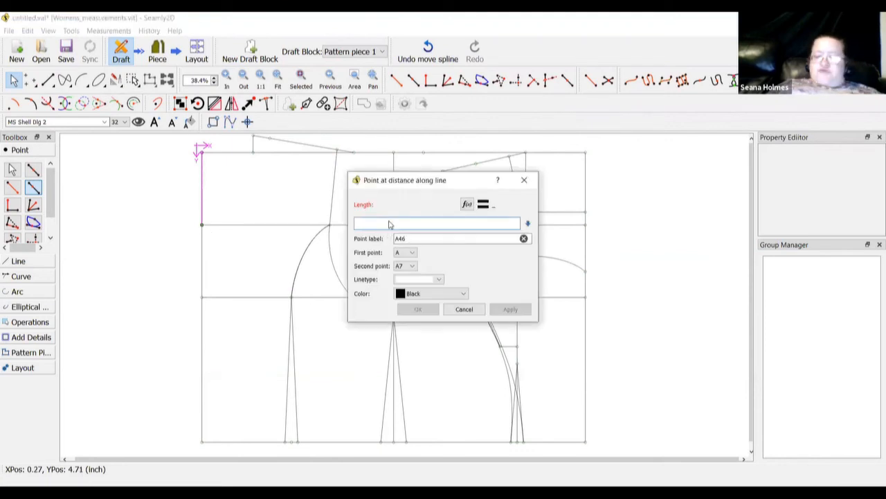
{"action": "type", "text": "1"}
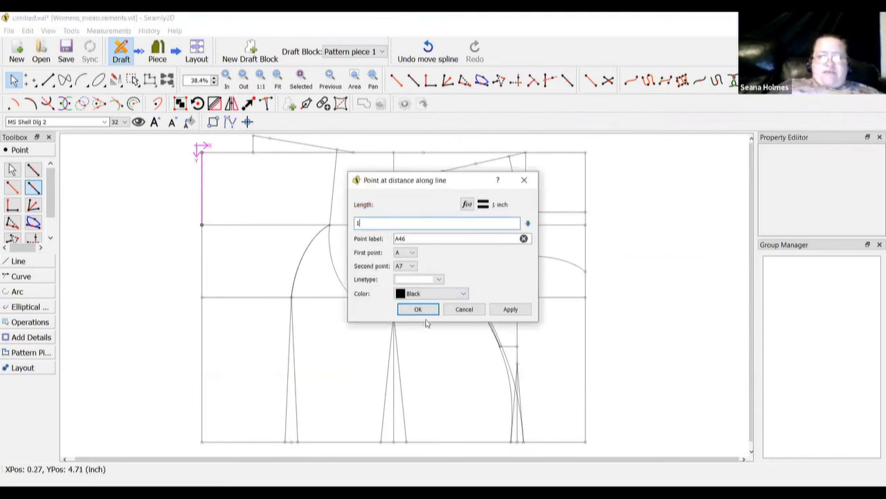
{"action": "left_click", "coordinate": [418, 310]}
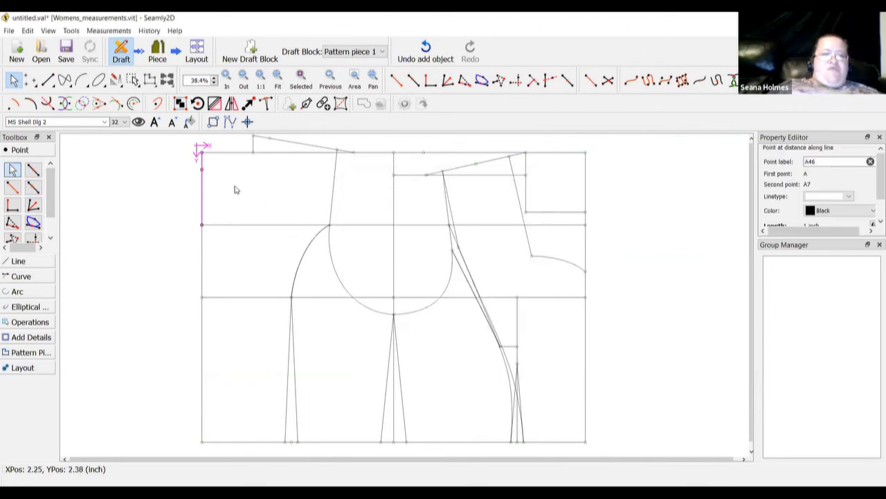
{"action": "left_click", "coordinate": [19, 277]}
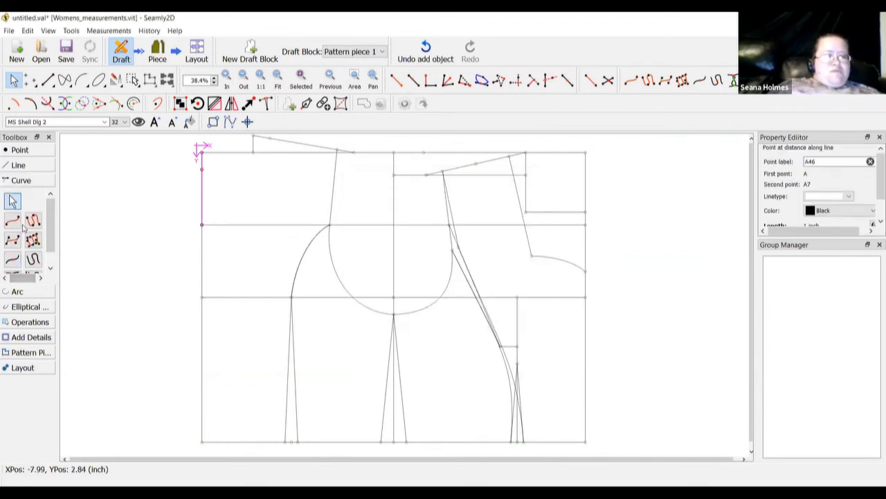
{"action": "left_click", "coordinate": [12, 220]}
Draw curve Spl_A46_A38 from A46 to A38 and shape its handles into a neckline sweep
{"action": "left_click", "coordinate": [201, 168]}
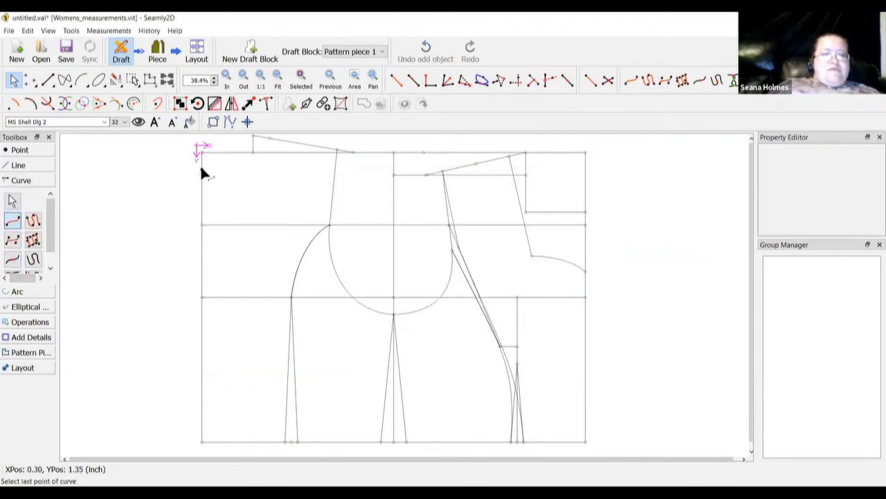
{"action": "left_click", "coordinate": [268, 137]}
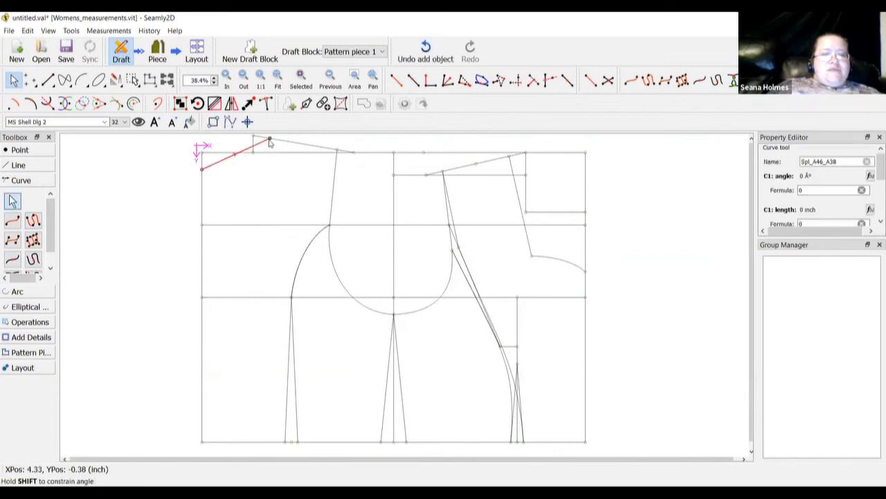
{"action": "left_click", "coordinate": [226, 81]}
{"action": "left_click", "coordinate": [226, 82]}
{"action": "left_click", "coordinate": [226, 82]}
{"action": "left_click", "coordinate": [227, 82]}
{"action": "left_click", "coordinate": [226, 82]}
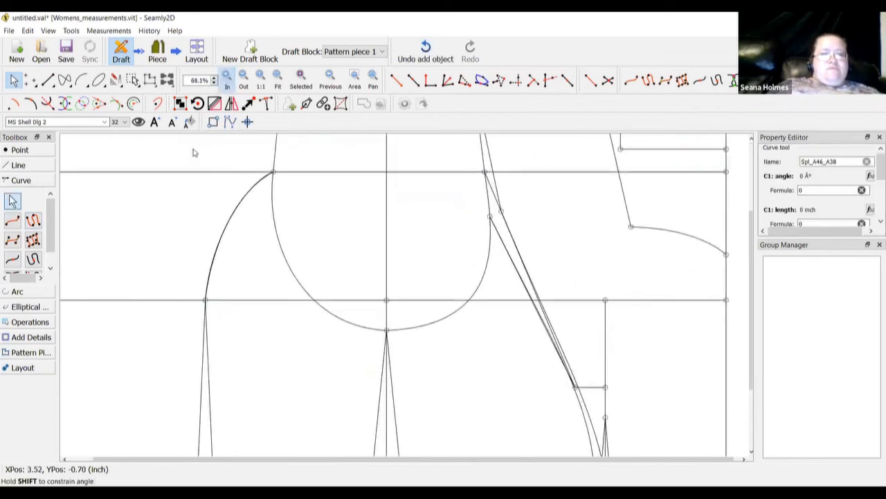
{"action": "scroll", "coordinate": [133, 241], "scroll_direction": "up", "scroll_amount": 3}
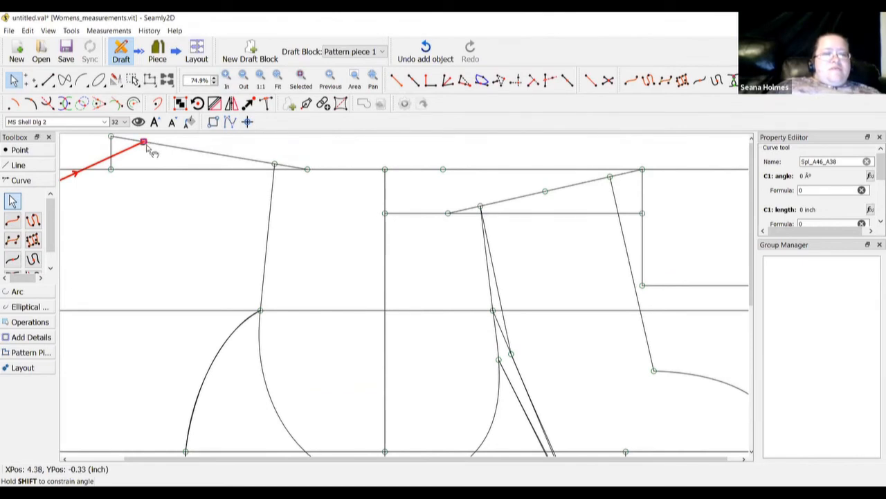
{"action": "left_click_drag", "start_coordinate": [147, 149], "coordinate": [136, 229]}
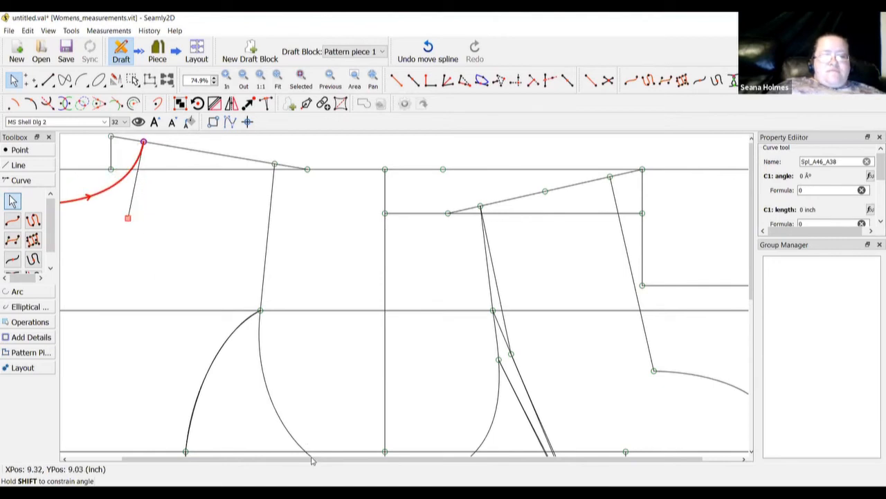
{"action": "left_click_drag", "start_coordinate": [273, 461], "coordinate": [220, 461]}
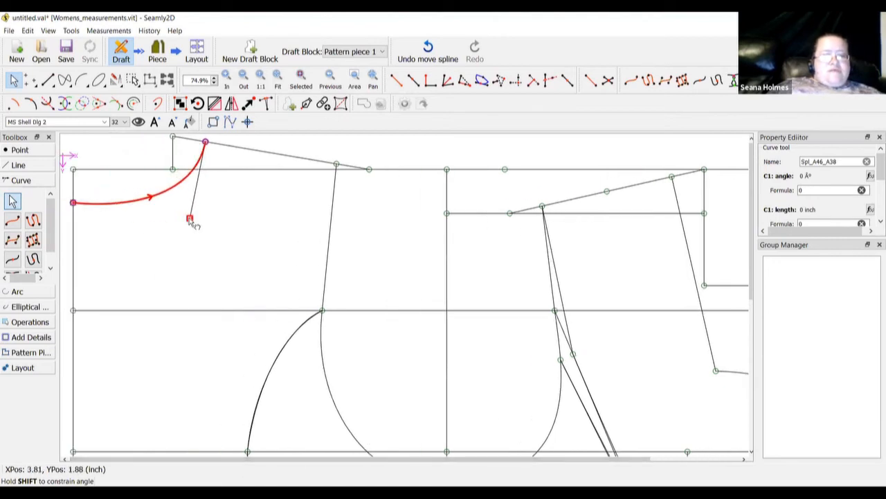
{"action": "left_click_drag", "start_coordinate": [191, 220], "coordinate": [198, 194]}
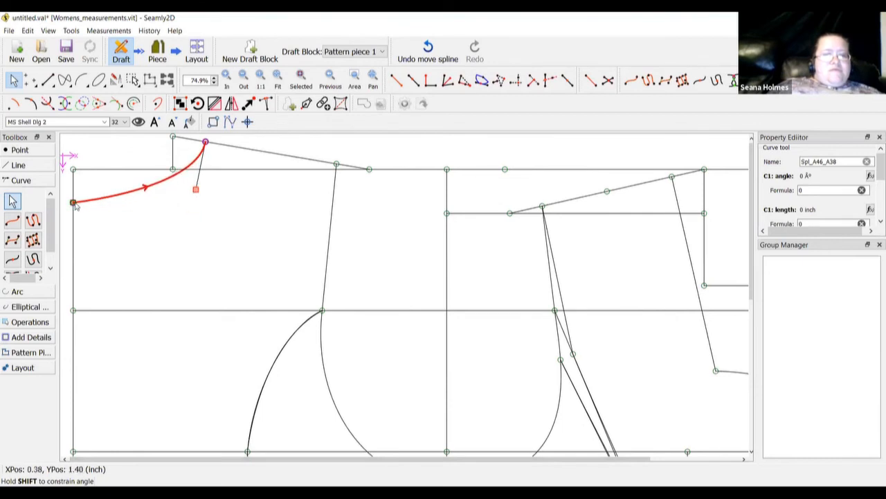
{"action": "left_click_drag", "start_coordinate": [73, 202], "coordinate": [81, 203]}
{"action": "left_click_drag", "start_coordinate": [159, 209], "coordinate": [166, 211]}
{"action": "key", "text": "Return"}
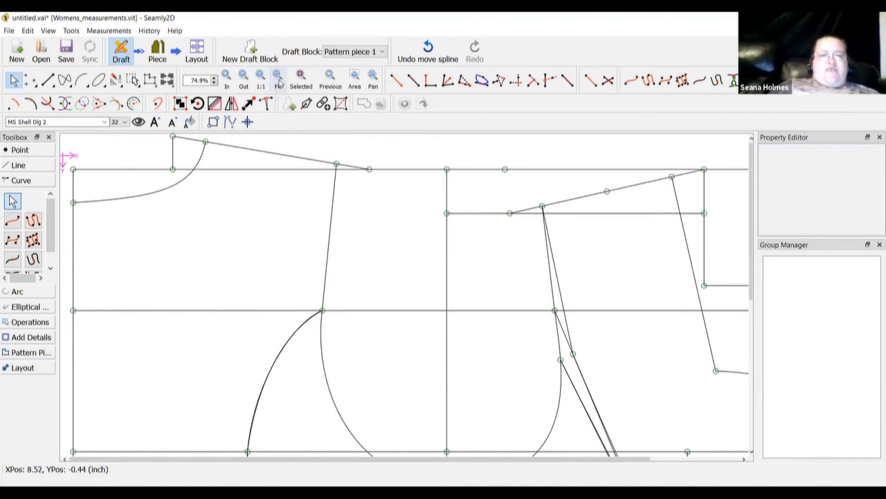
{"action": "left_click", "coordinate": [278, 81]}
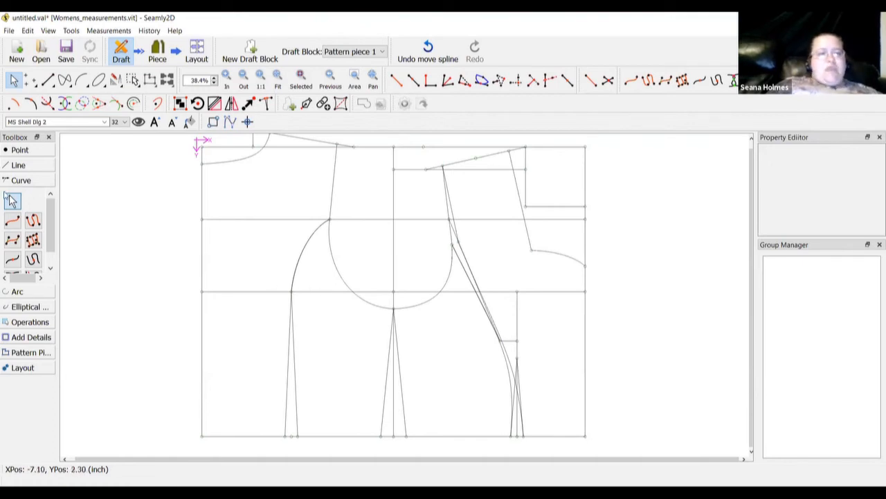
{"action": "left_click", "coordinate": [29, 150]}
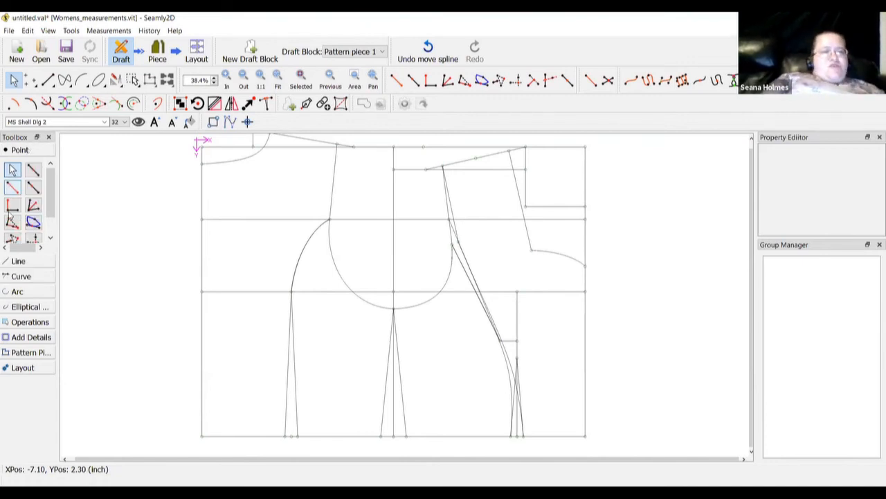
{"action": "left_click", "coordinate": [12, 205]}
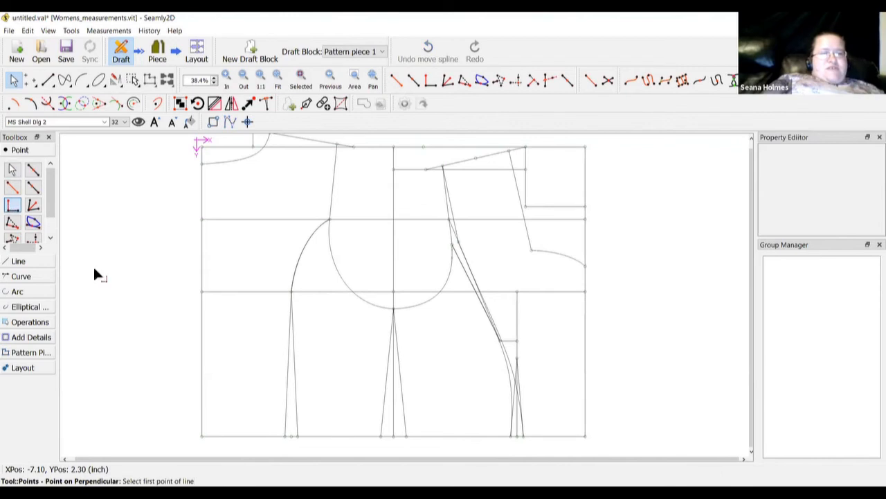
{"action": "left_click", "coordinate": [585, 437]}
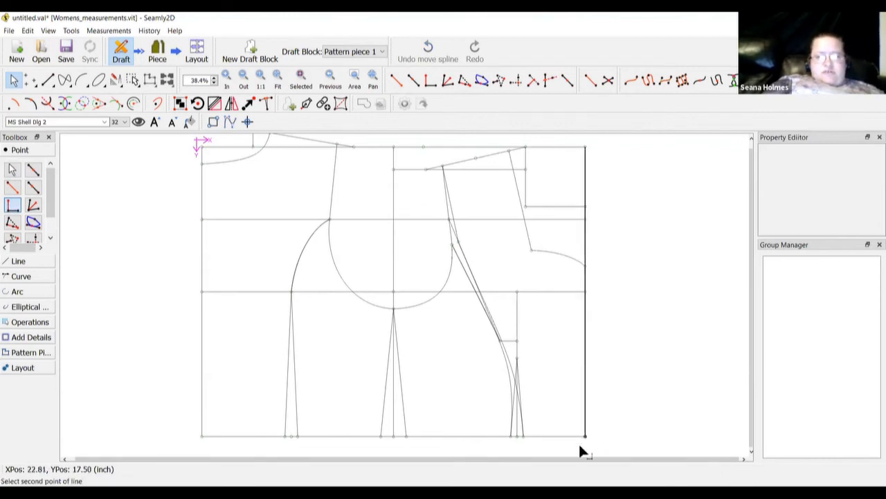
{"action": "left_click", "coordinate": [406, 437]}
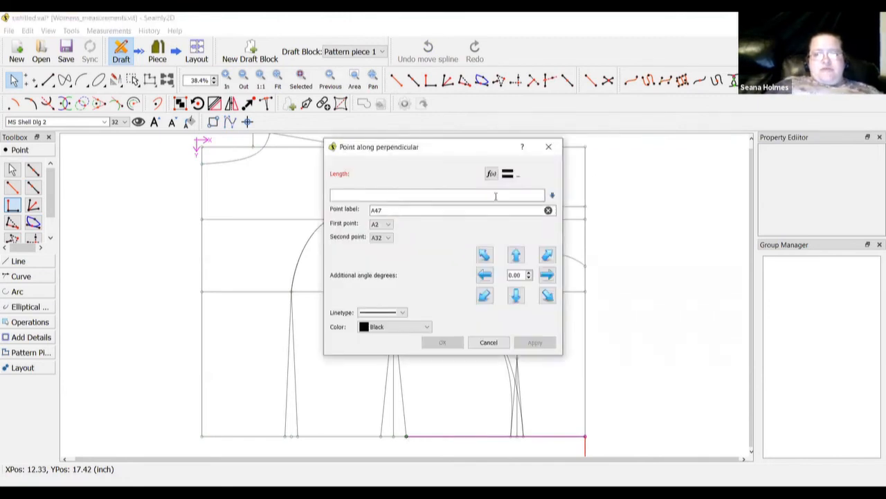
{"action": "left_click", "coordinate": [491, 174]}
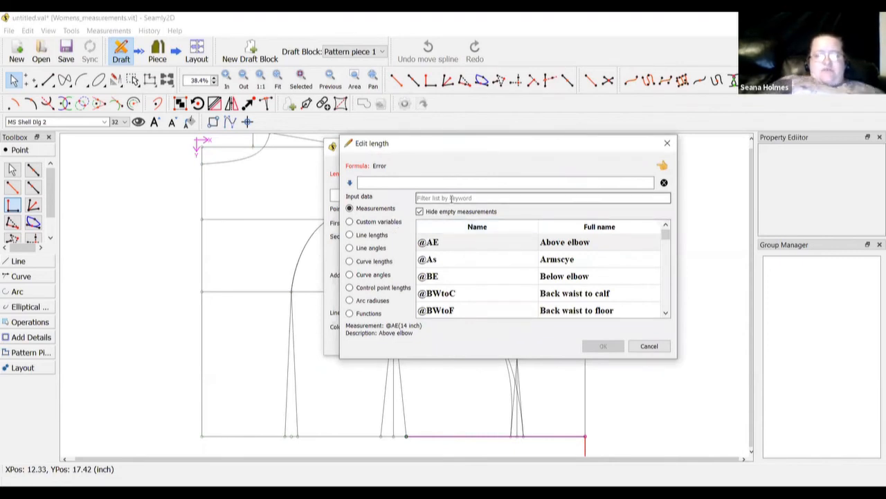
{"action": "left_click", "coordinate": [451, 198]}
{"action": "type", "text": "floor"}
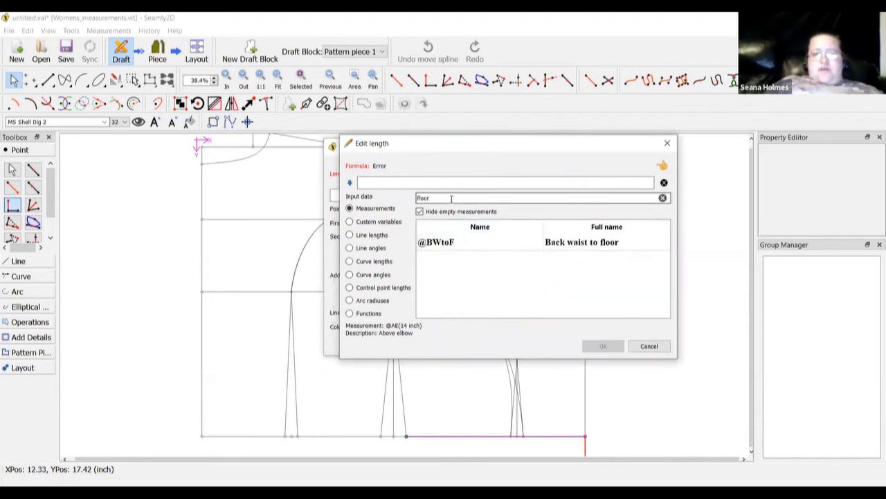
{"action": "double_click", "coordinate": [581, 246]}
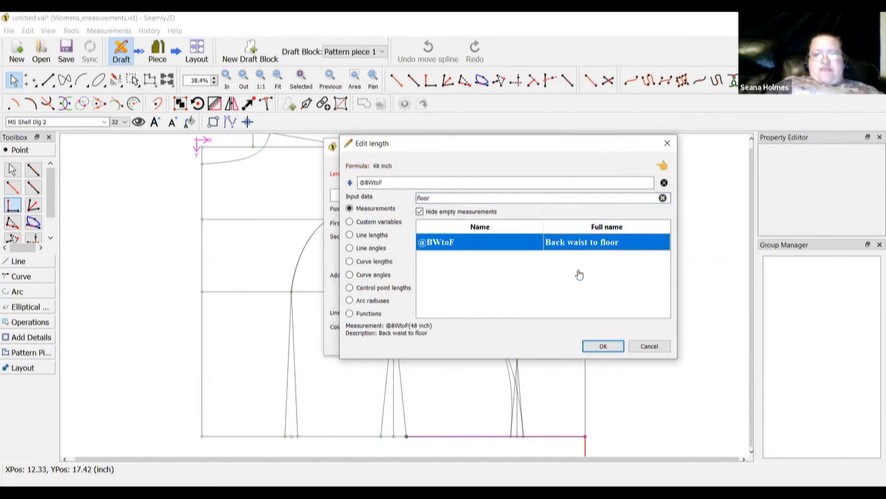
{"action": "left_click", "coordinate": [602, 347]}
{"action": "left_click", "coordinate": [443, 342]}
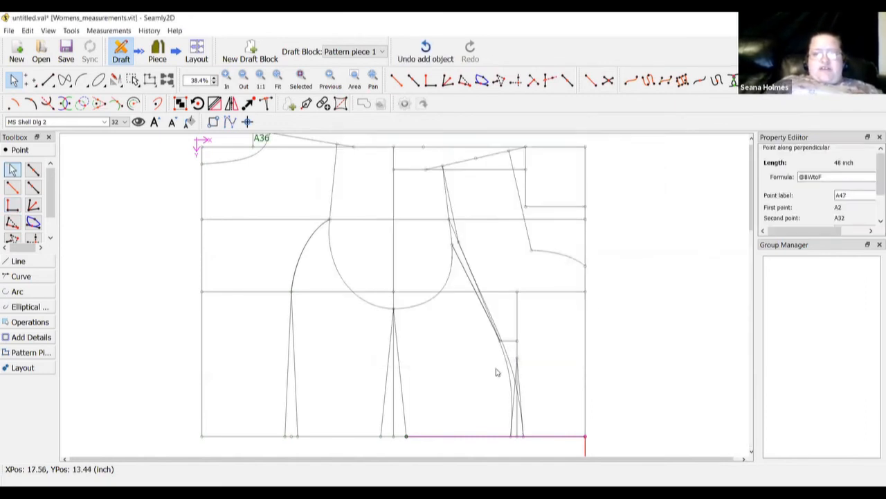
Scroll down to hem point A47 and bring up its Options dialog
{"action": "scroll", "coordinate": [496, 372], "scroll_direction": "down", "scroll_amount": 5}
{"action": "scroll", "coordinate": [496, 372], "scroll_direction": "down", "scroll_amount": 6}
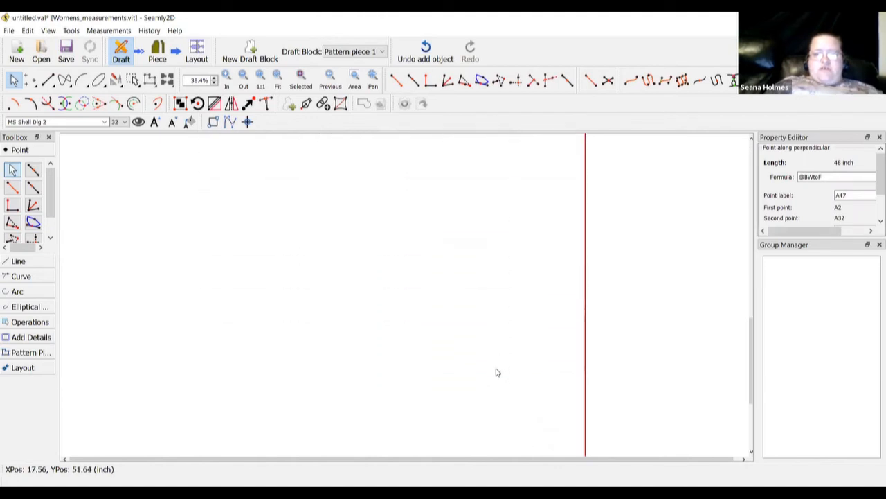
{"action": "scroll", "coordinate": [496, 372], "scroll_direction": "up", "scroll_amount": 15}
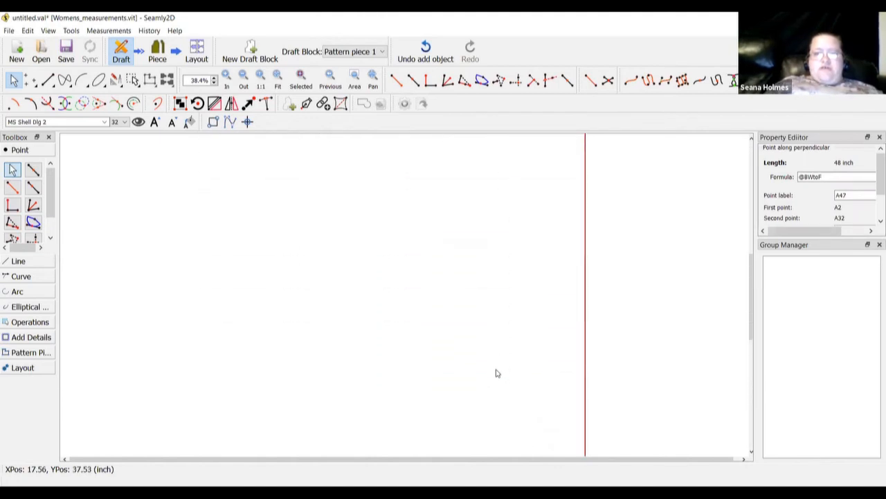
{"action": "scroll", "coordinate": [538, 340], "scroll_direction": "down", "scroll_amount": 11}
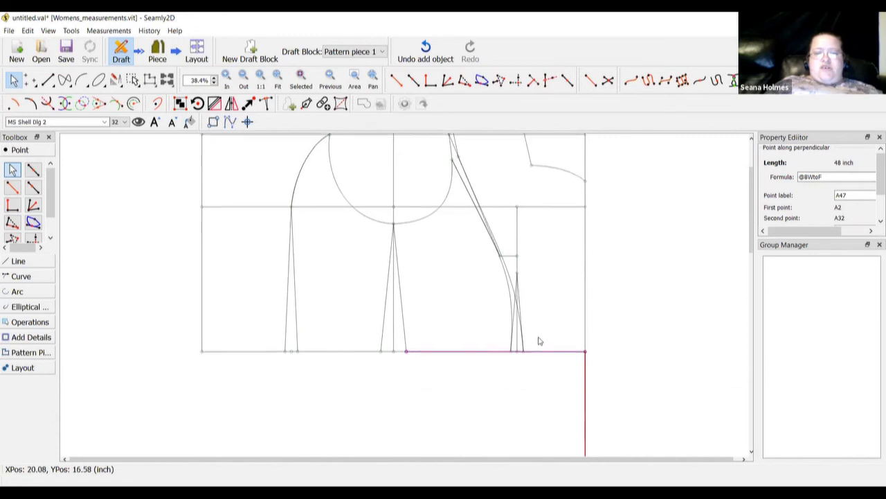
{"action": "scroll", "coordinate": [538, 340], "scroll_direction": "down", "scroll_amount": 3}
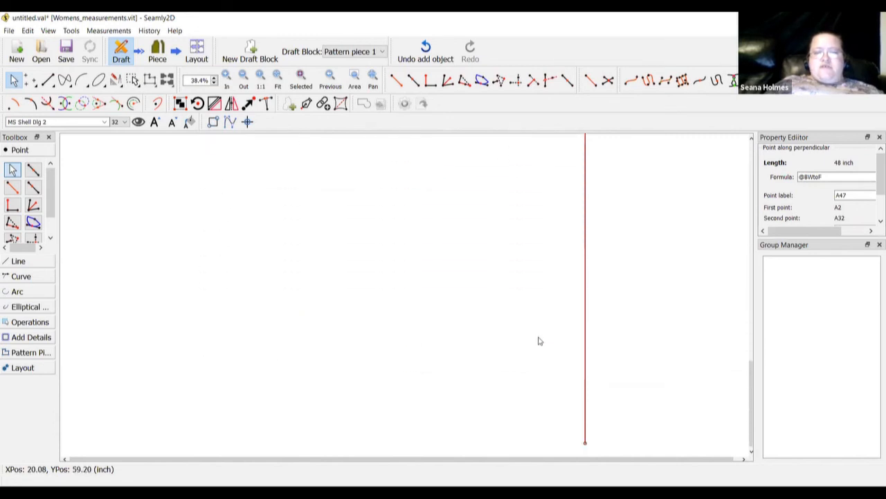
{"action": "right_click", "coordinate": [585, 444]}
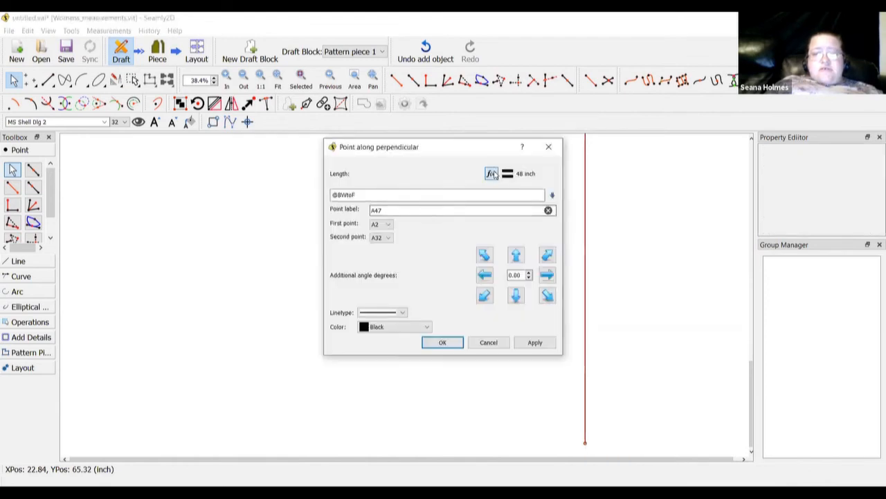
{"action": "left_click", "coordinate": [494, 175]}
{"action": "triple_click", "coordinate": [479, 180]}
{"action": "key", "text": "BackSpace"}
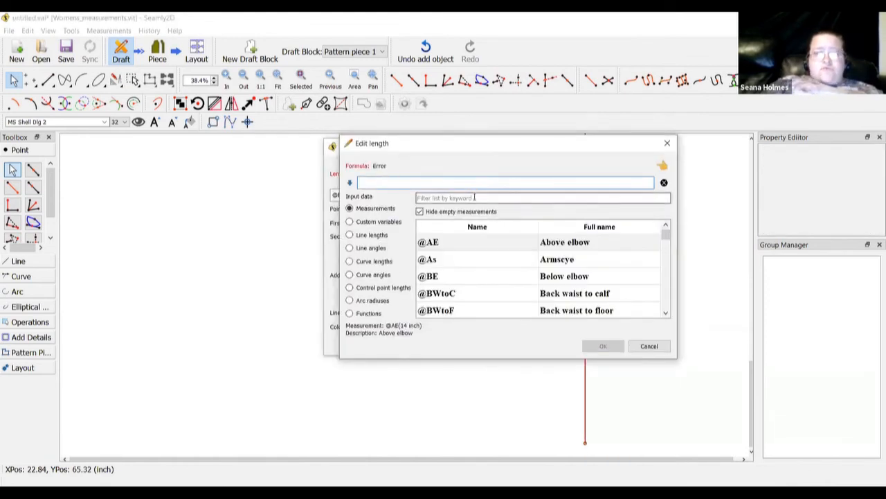
{"action": "left_click", "coordinate": [473, 199]}
{"action": "type", "text": "k"}
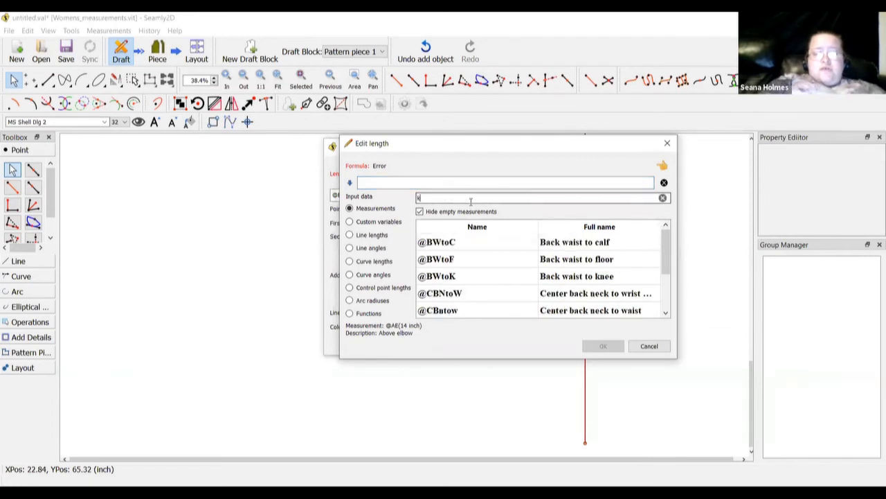
{"action": "type", "text": "nee"}
{"action": "double_click", "coordinate": [558, 246]}
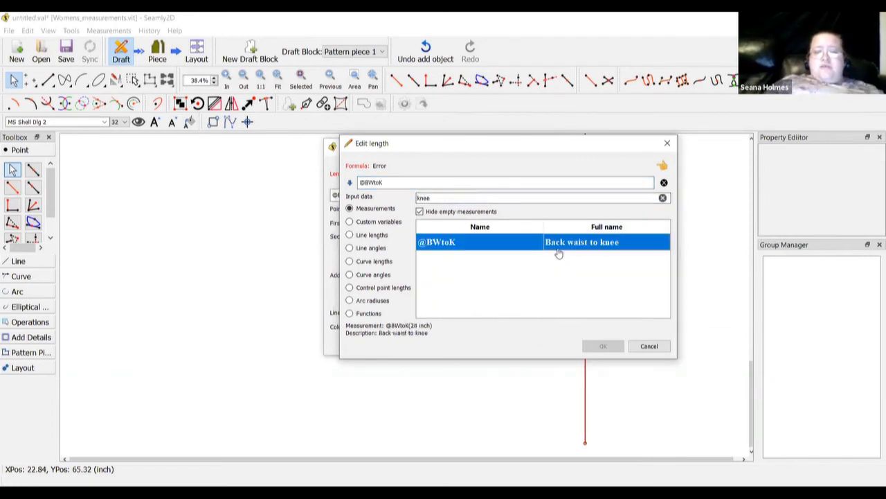
{"action": "left_click", "coordinate": [595, 346]}
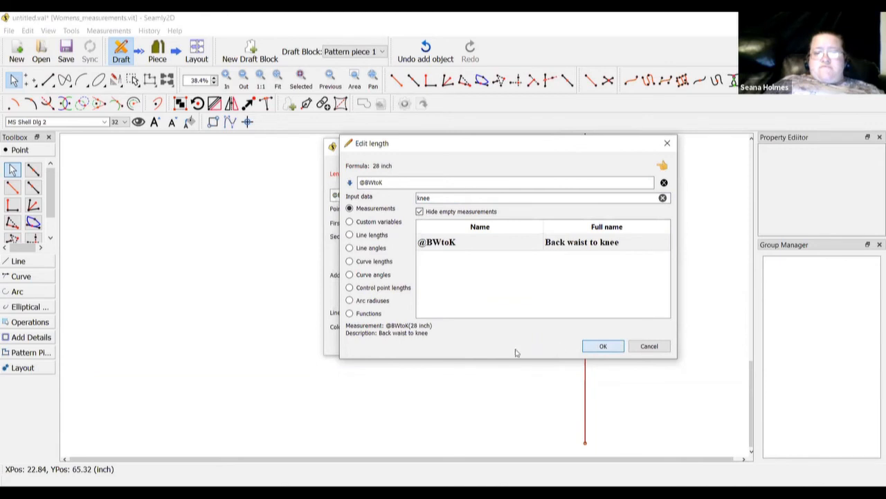
{"action": "left_click", "coordinate": [444, 347]}
{"action": "scroll", "coordinate": [459, 349], "scroll_direction": "up", "scroll_amount": 10}
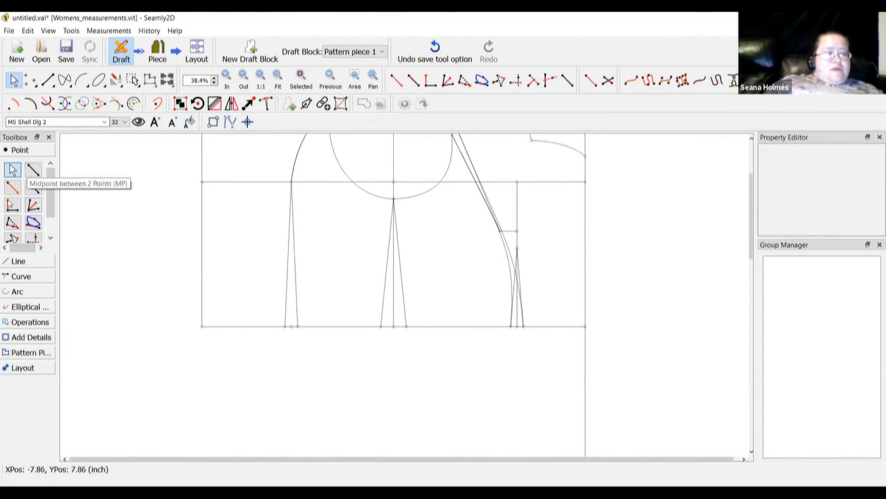
{"action": "left_click", "coordinate": [201, 326]}
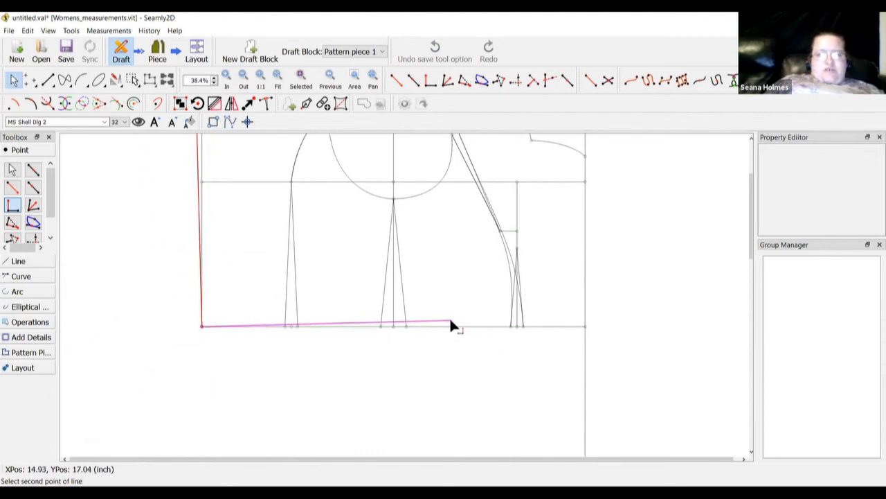
{"action": "left_click", "coordinate": [285, 326]}
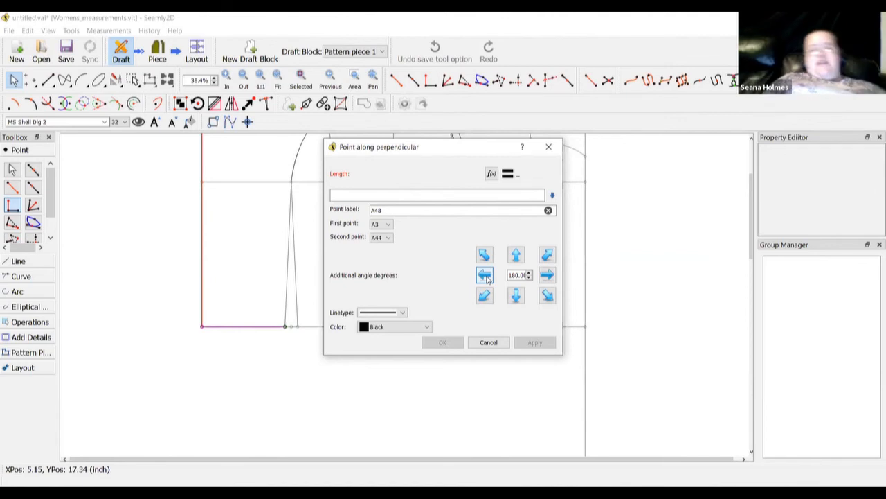
{"action": "left_click", "coordinate": [491, 174]}
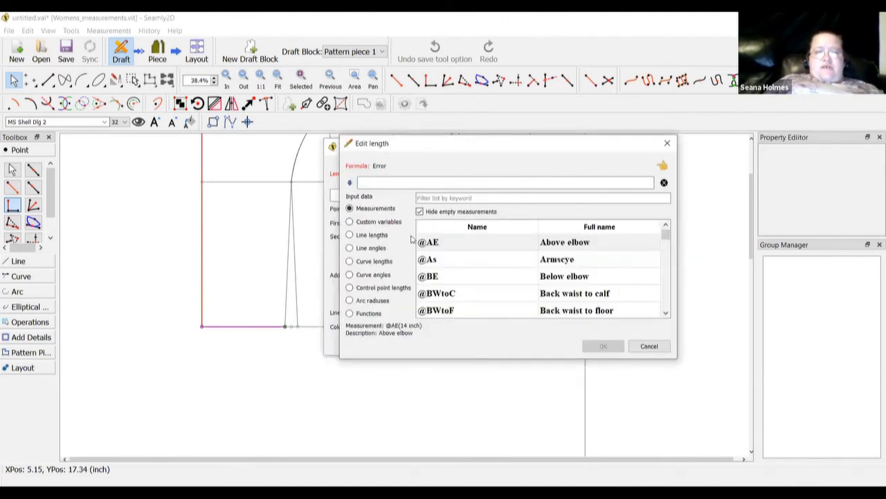
{"action": "left_click", "coordinate": [351, 235]}
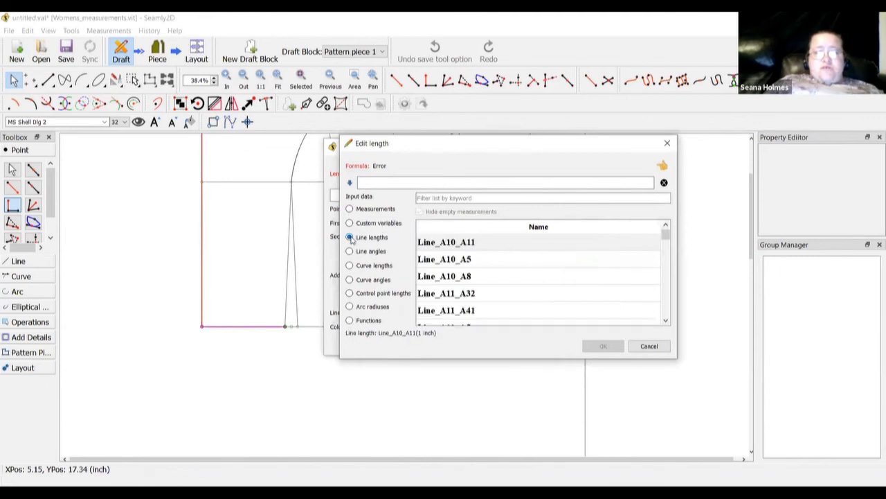
{"action": "scroll", "coordinate": [522, 288], "scroll_direction": "down", "scroll_amount": 10}
{"action": "scroll", "coordinate": [523, 287], "scroll_direction": "down", "scroll_amount": 5}
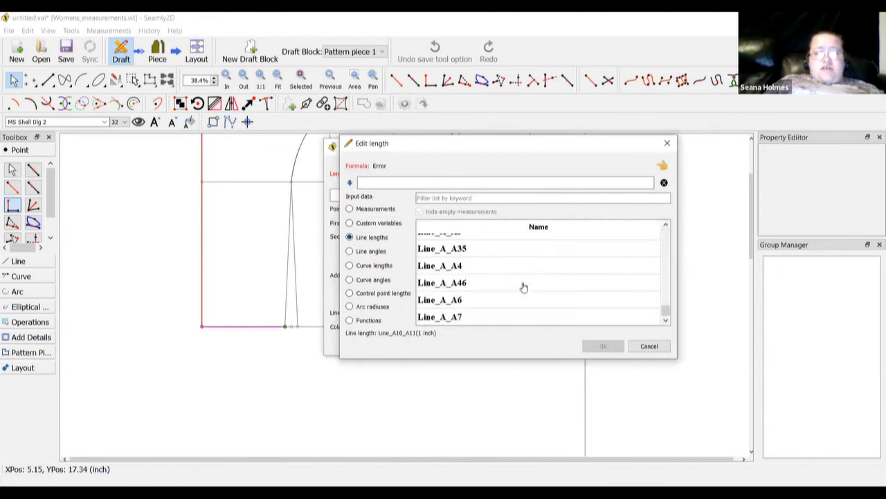
{"action": "key", "text": "Escape"}
{"action": "left_click", "coordinate": [487, 342]}
{"action": "scroll", "coordinate": [526, 378], "scroll_direction": "down", "scroll_amount": 10}
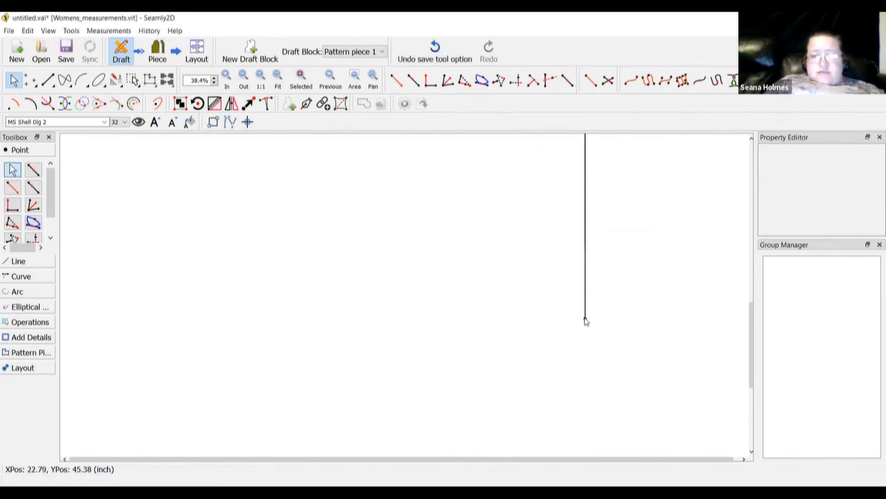
{"action": "mouse_move", "coordinate": [585, 320]}
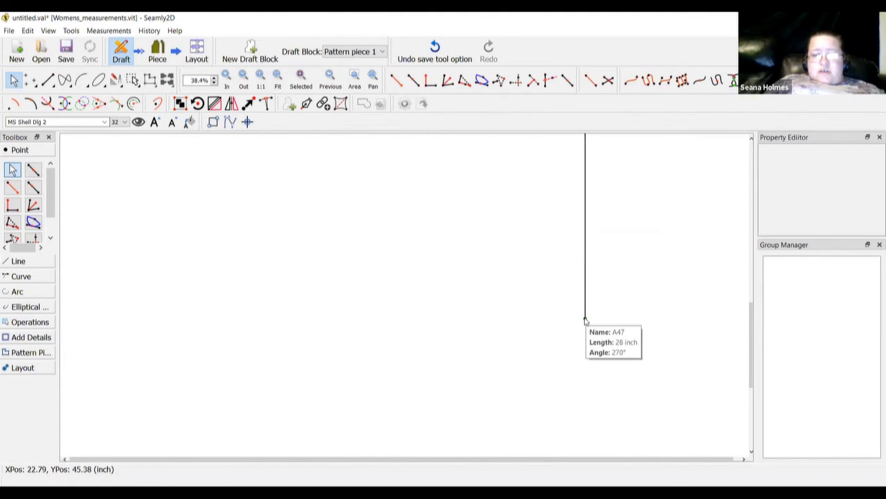
{"action": "scroll", "coordinate": [585, 321], "scroll_direction": "up", "scroll_amount": 5}
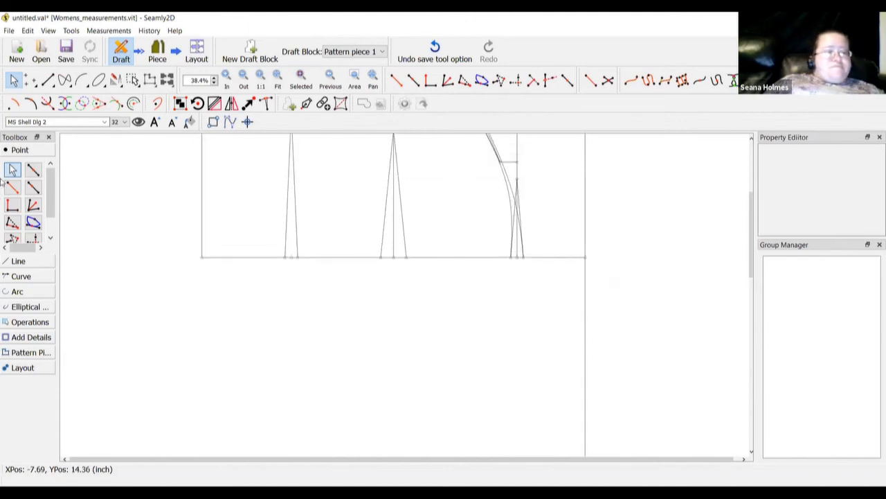
Add left hem point A48 perpendicular to the line toward A44, with length Line_A2_A47 (28 inch)
{"action": "left_click", "coordinate": [14, 205]}
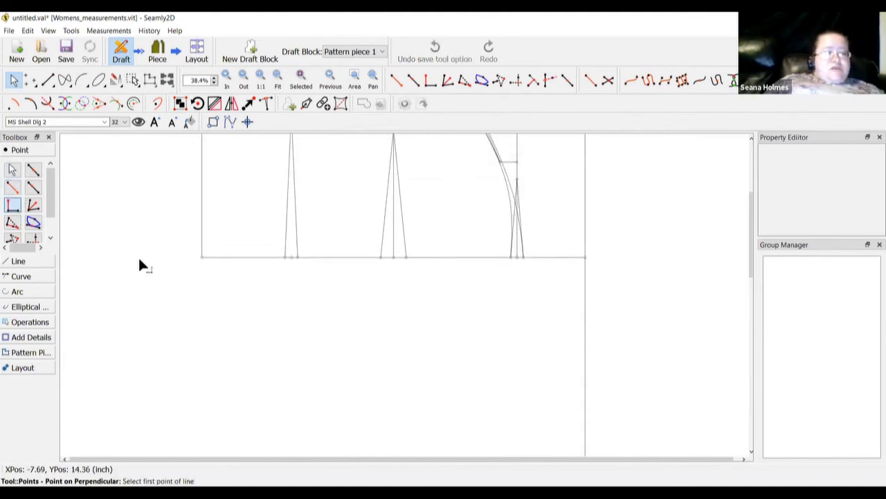
{"action": "left_click", "coordinate": [202, 258]}
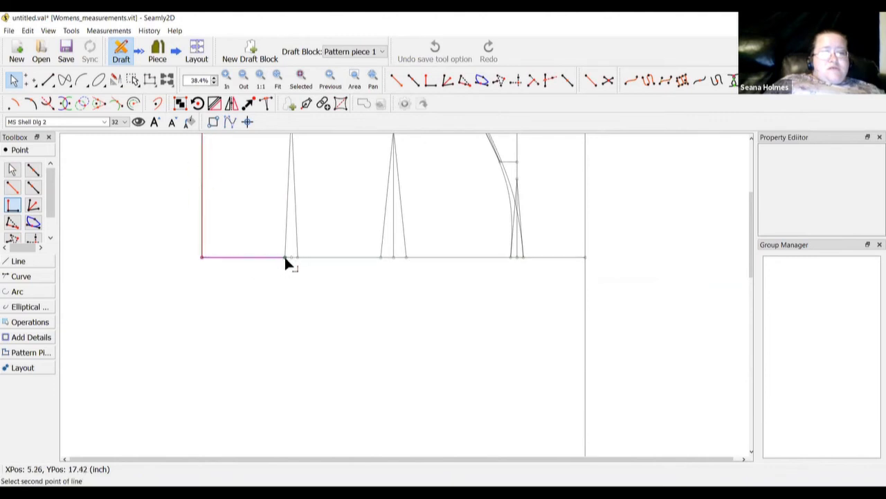
{"action": "left_click", "coordinate": [284, 257]}
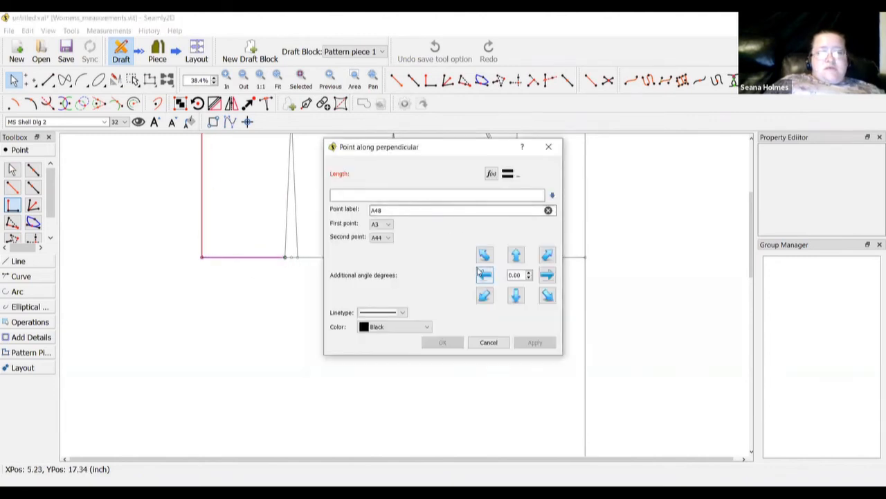
{"action": "left_click", "coordinate": [350, 237]}
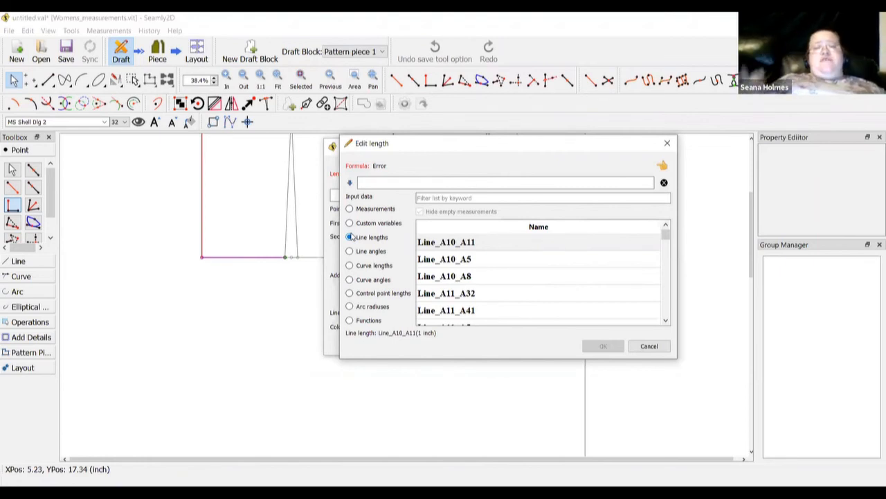
{"action": "left_click", "coordinate": [444, 198]}
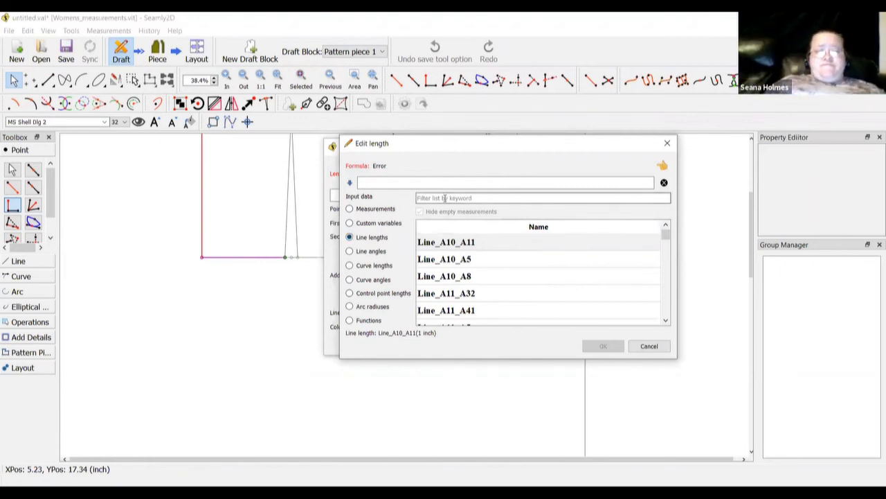
{"action": "type", "text": "a47"}
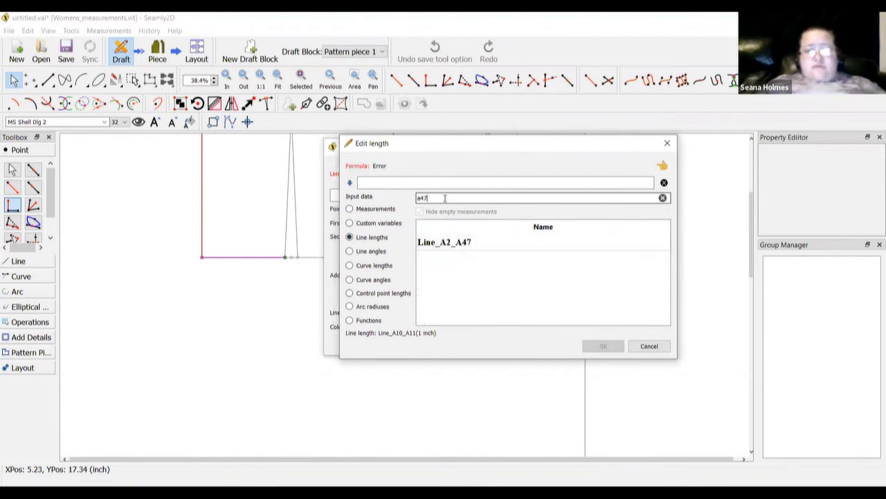
{"action": "double_click", "coordinate": [436, 241]}
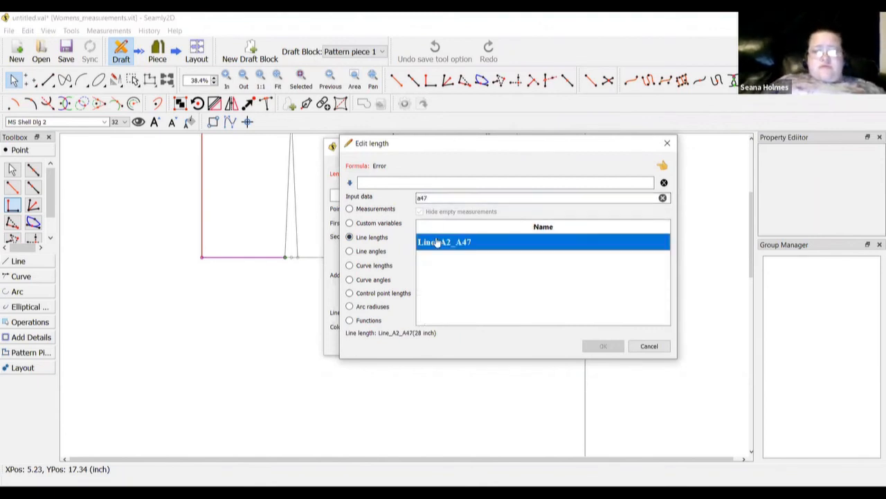
{"action": "left_click", "coordinate": [599, 346]}
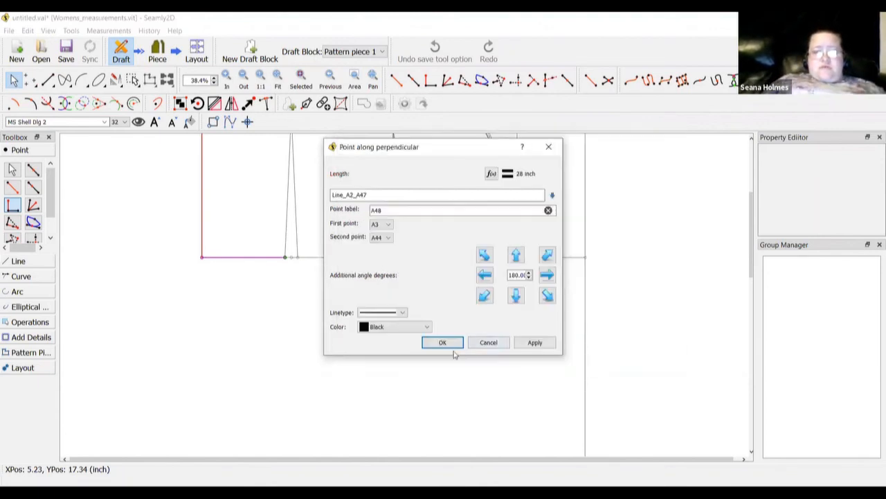
{"action": "left_click", "coordinate": [443, 342]}
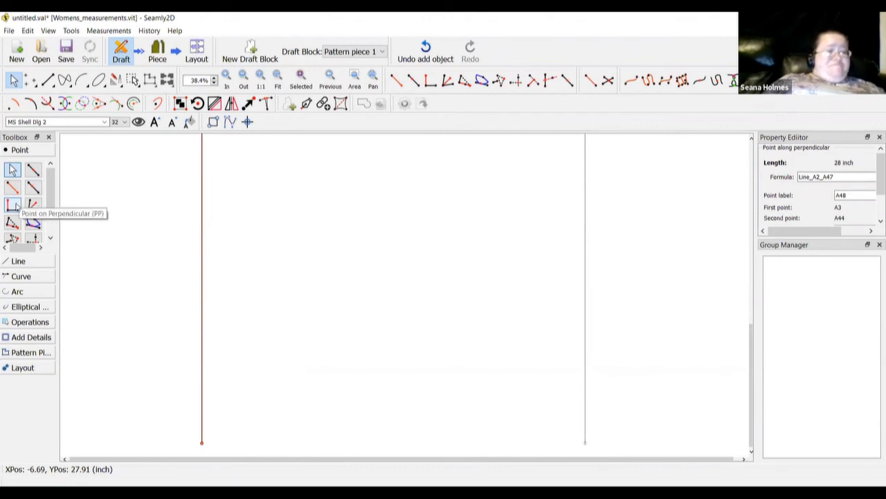
Draw a straight hem line from A48 to A47
{"action": "left_click", "coordinate": [24, 265]}
{"action": "left_click", "coordinate": [13, 208]}
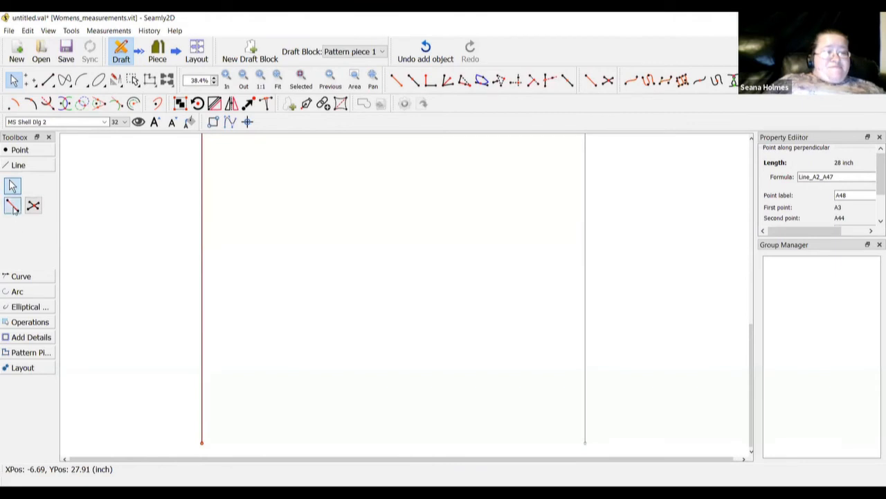
{"action": "left_click", "coordinate": [202, 443]}
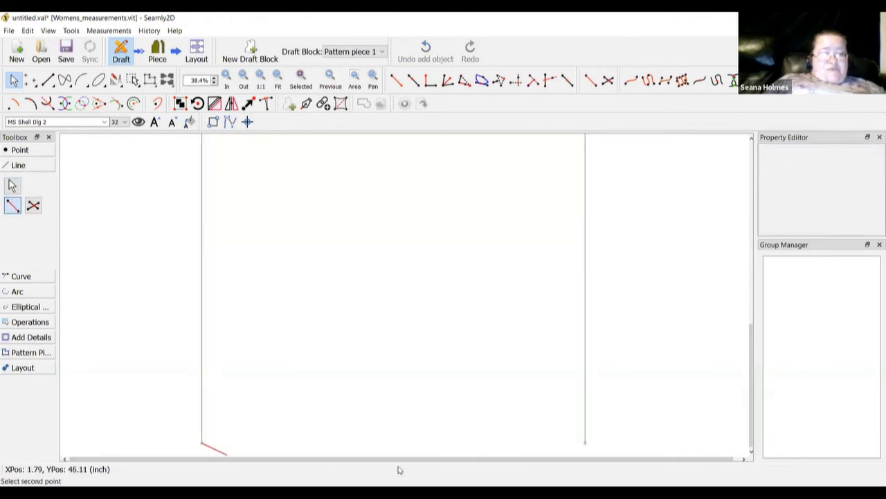
{"action": "left_click", "coordinate": [584, 443]}
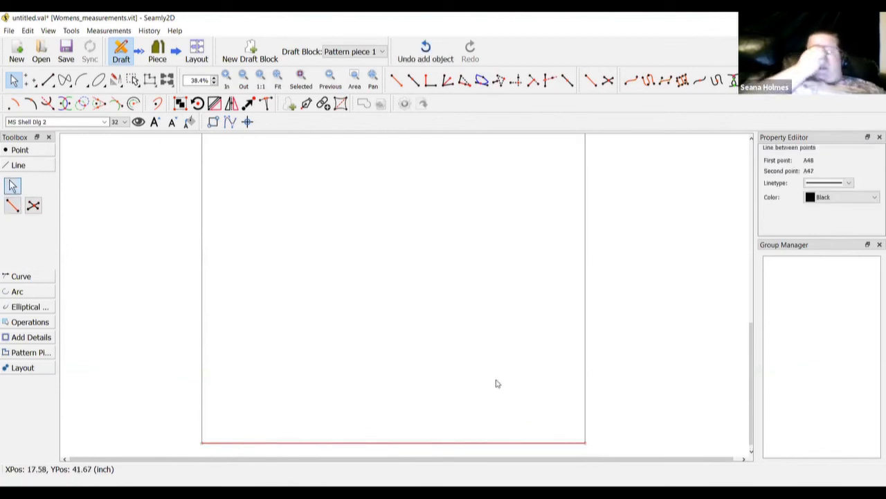
{"action": "scroll", "coordinate": [495, 383], "scroll_direction": "up", "scroll_amount": 3}
{"action": "scroll", "coordinate": [495, 383], "scroll_direction": "up", "scroll_amount": 5}
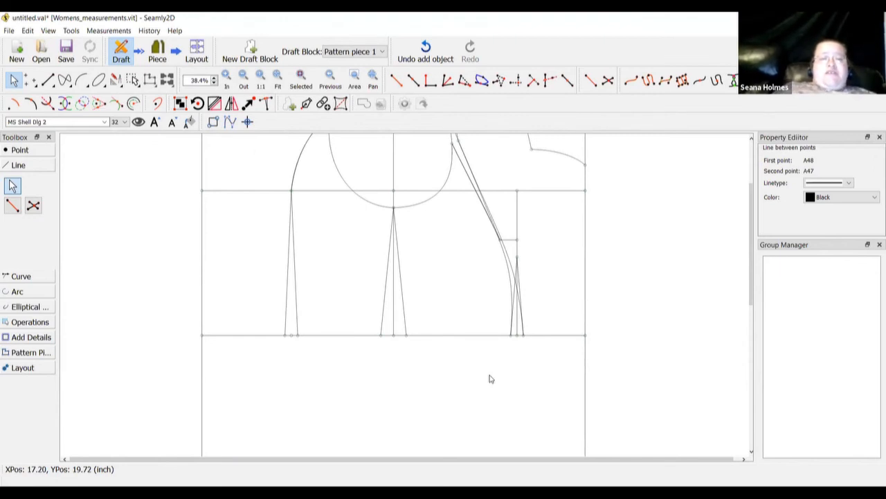
{"action": "scroll", "coordinate": [489, 378], "scroll_direction": "down", "scroll_amount": 7}
{"action": "scroll", "coordinate": [490, 379], "scroll_direction": "down", "scroll_amount": 2}
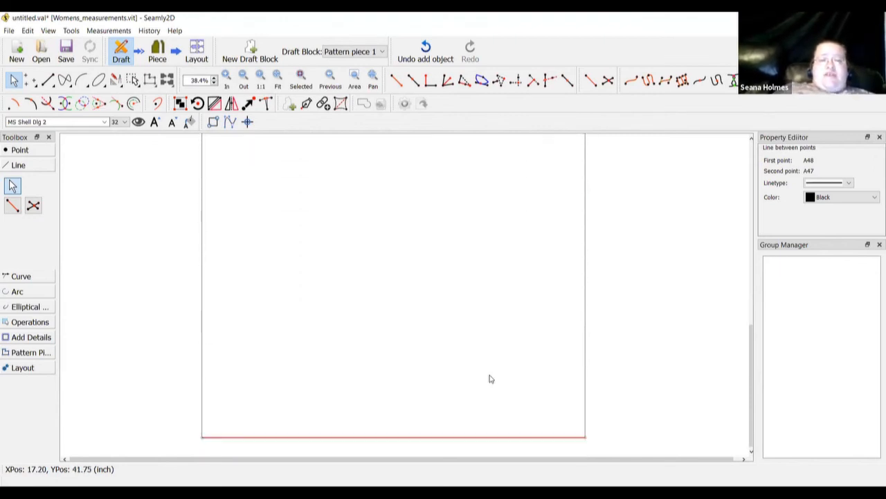
{"action": "left_click", "coordinate": [20, 149]}
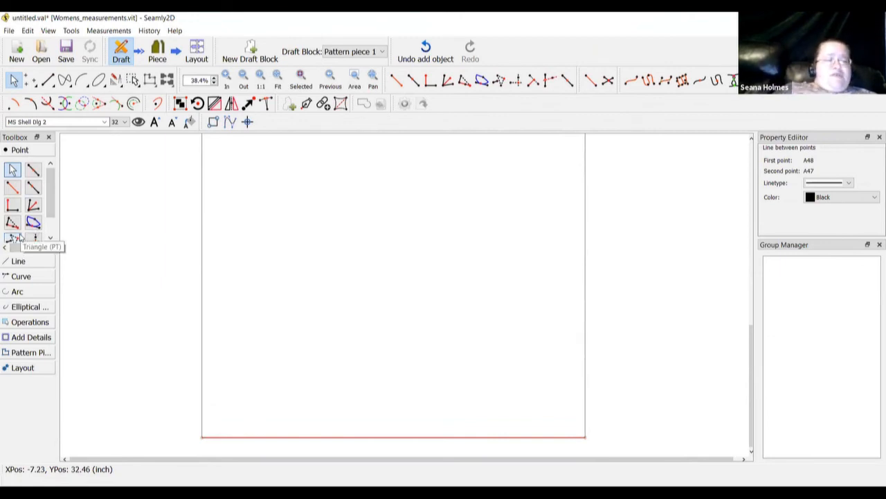
Place point A49 5 inches along the hem from A47 toward A48
{"action": "left_click", "coordinate": [34, 187]}
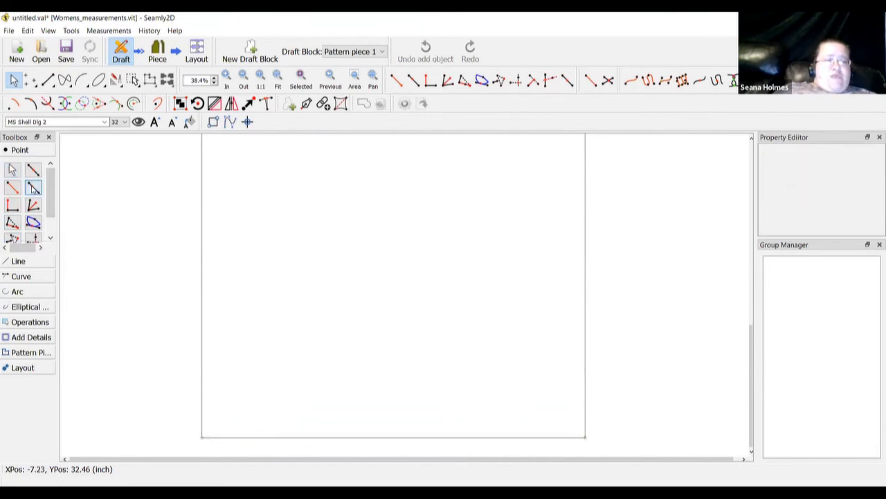
{"action": "left_click", "coordinate": [583, 435]}
{"action": "left_click", "coordinate": [201, 436]}
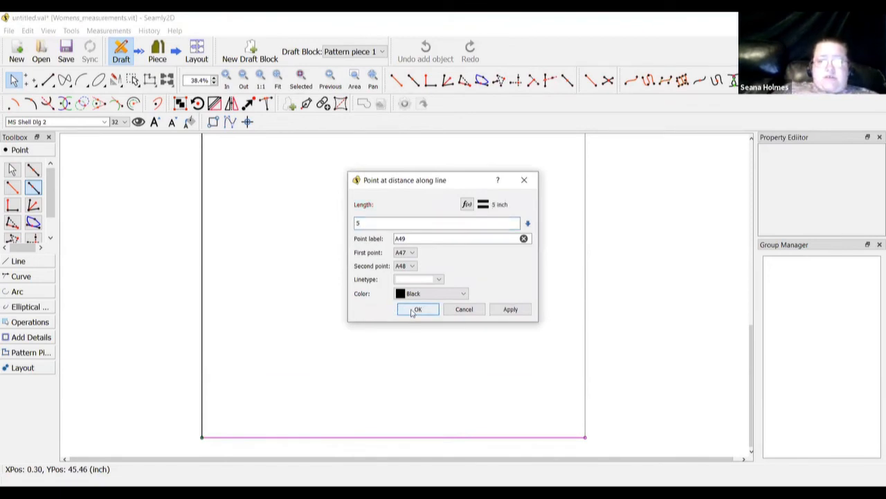
{"action": "left_click", "coordinate": [415, 309]}
{"action": "scroll", "coordinate": [405, 306], "scroll_direction": "up", "scroll_amount": 5}
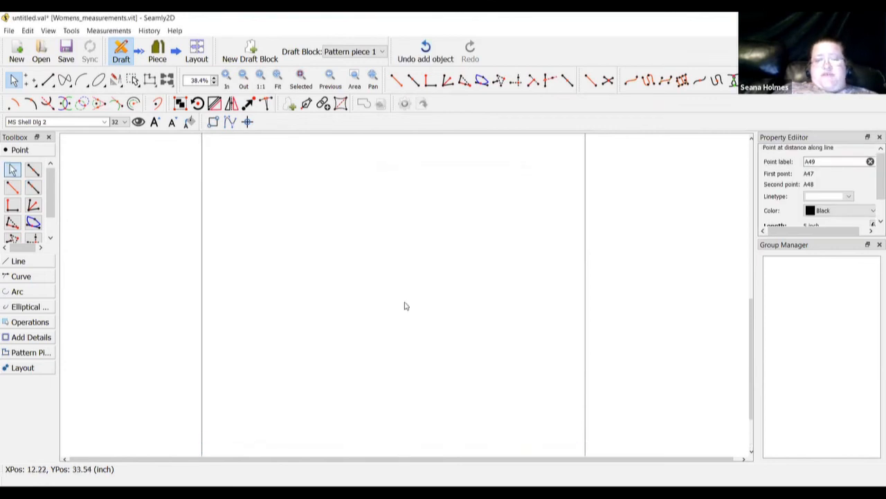
{"action": "scroll", "coordinate": [406, 306], "scroll_direction": "up", "scroll_amount": 5}
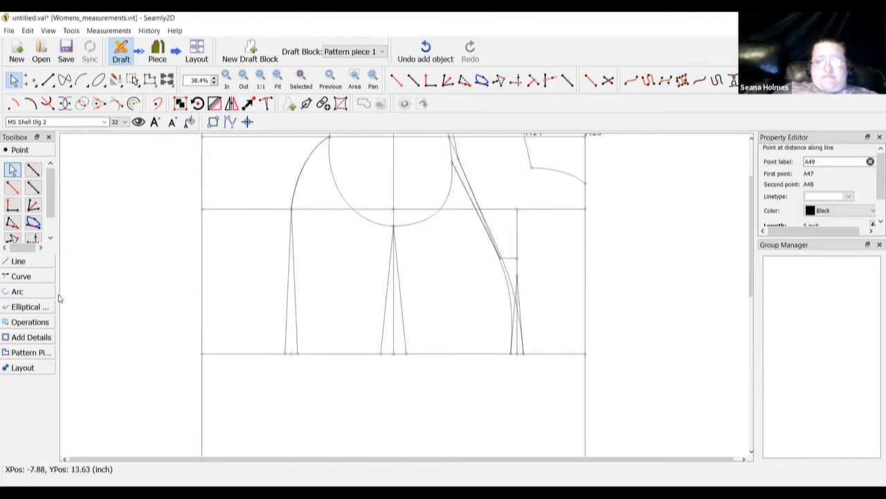
Draw a straight slanted seam line from hip point A31 down to A49
{"action": "left_click", "coordinate": [28, 263]}
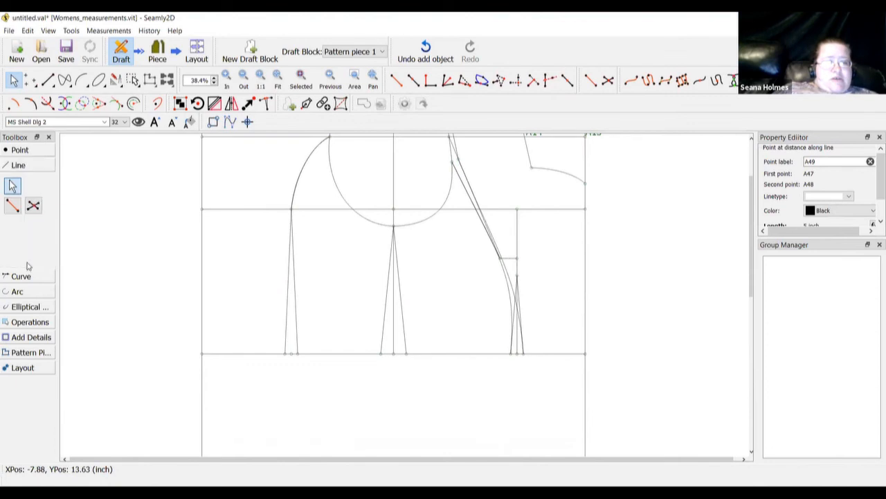
{"action": "left_click", "coordinate": [13, 205]}
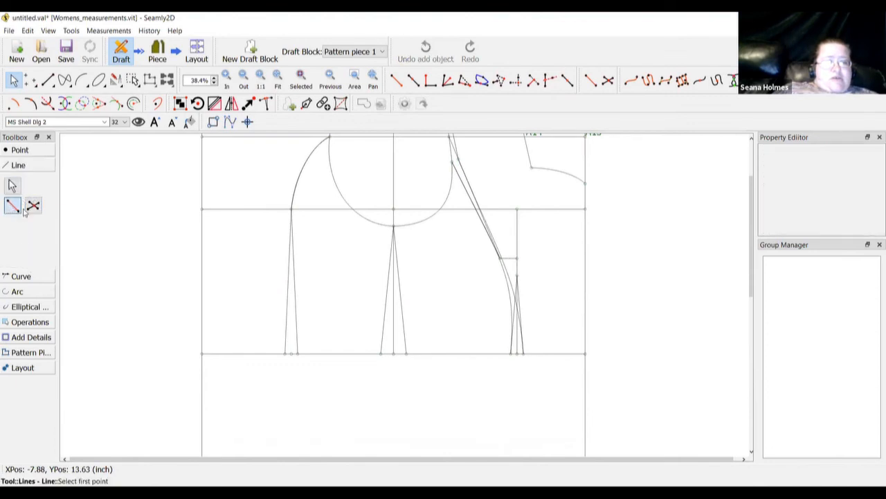
{"action": "left_click", "coordinate": [523, 354]}
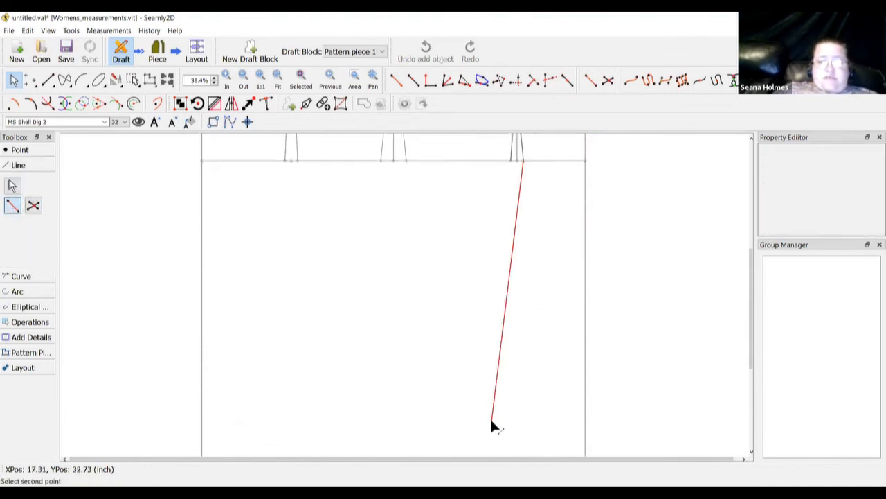
{"action": "scroll", "coordinate": [491, 426], "scroll_direction": "down", "scroll_amount": 3}
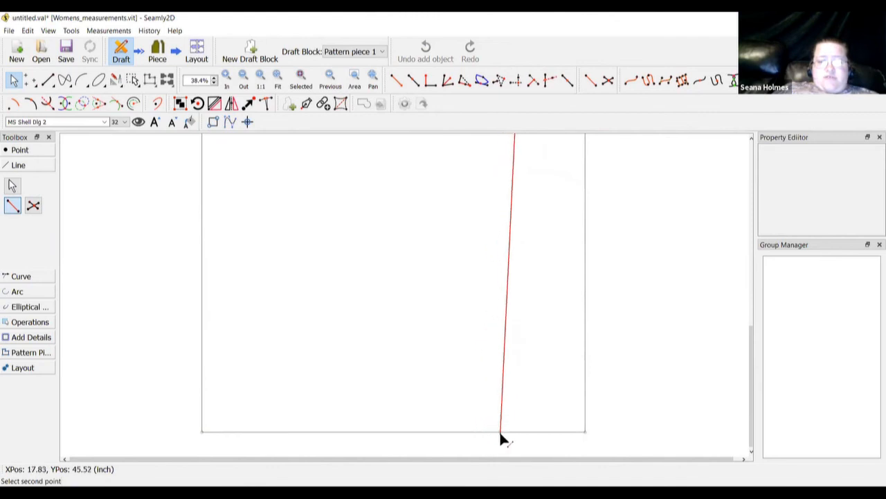
{"action": "left_click", "coordinate": [499, 430]}
{"action": "scroll", "coordinate": [624, 327], "scroll_direction": "up", "scroll_amount": 3}
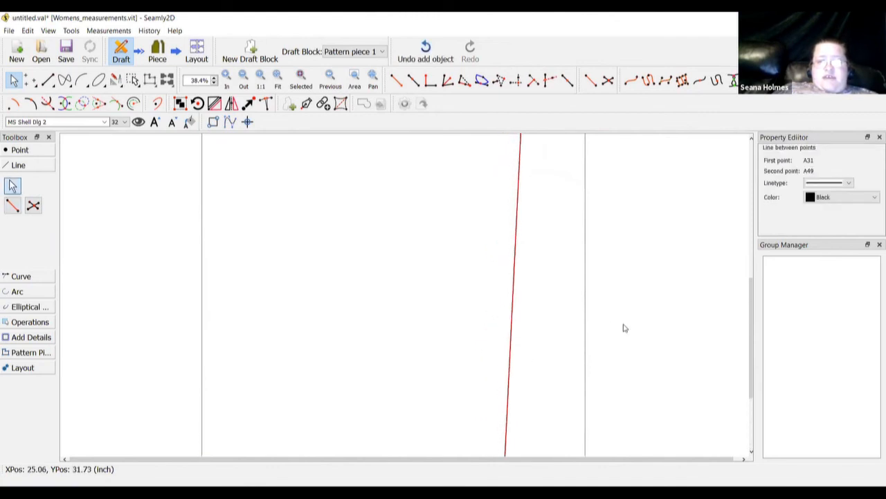
{"action": "scroll", "coordinate": [624, 327], "scroll_direction": "up", "scroll_amount": 5}
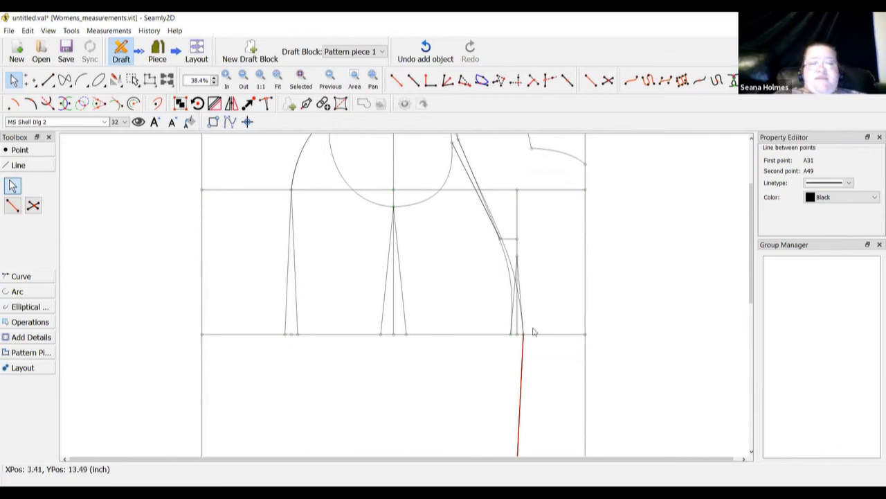
{"action": "scroll", "coordinate": [497, 325], "scroll_direction": "down", "scroll_amount": 2}
{"action": "scroll", "coordinate": [496, 325], "scroll_direction": "down", "scroll_amount": 10}
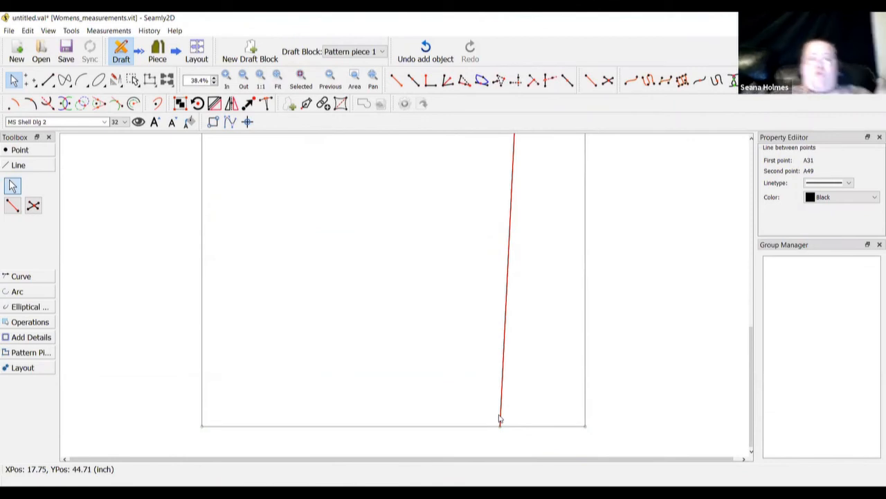
{"action": "left_click", "coordinate": [44, 153]}
{"action": "left_click", "coordinate": [32, 187]}
{"action": "scroll", "coordinate": [444, 223], "scroll_direction": "up", "scroll_amount": 3}
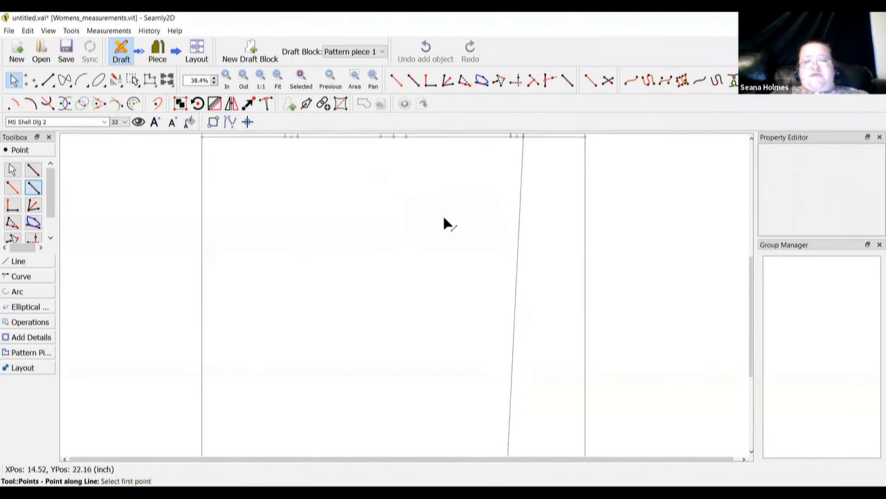
{"action": "scroll", "coordinate": [444, 224], "scroll_direction": "up", "scroll_amount": 2}
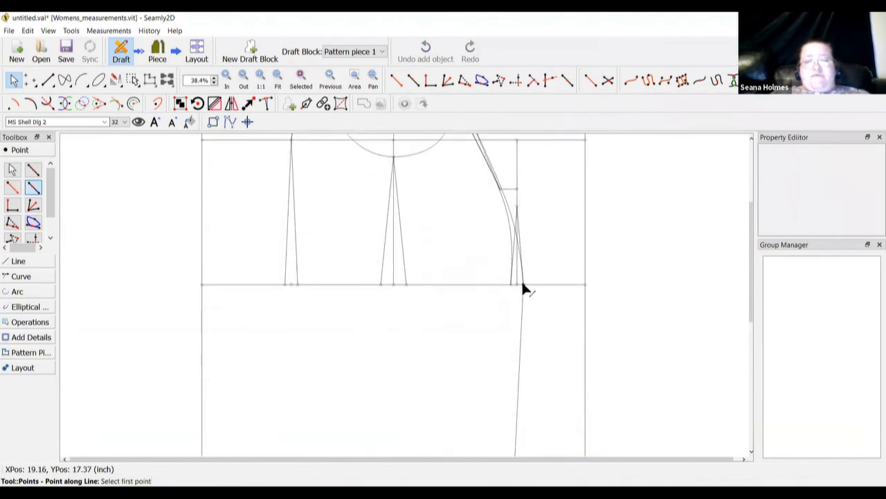
{"action": "left_click", "coordinate": [523, 284]}
{"action": "scroll", "coordinate": [519, 383], "scroll_direction": "down", "scroll_amount": 5}
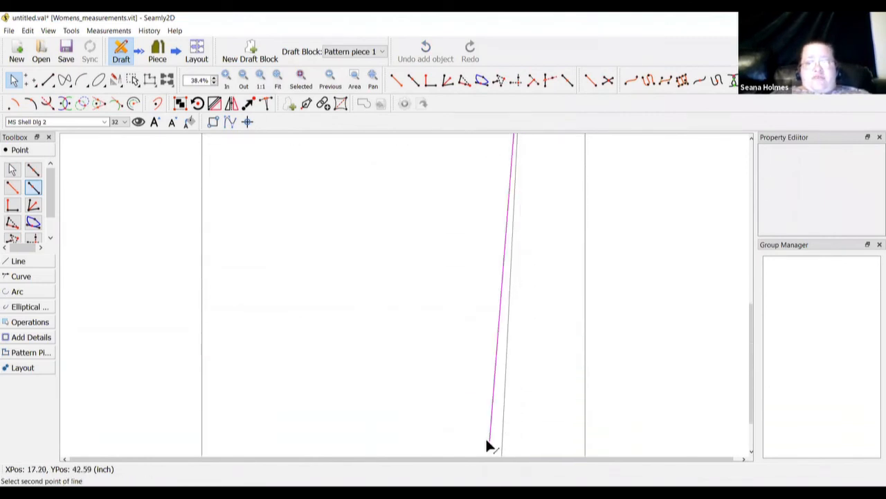
{"action": "scroll", "coordinate": [488, 445], "scroll_direction": "down", "scroll_amount": 3}
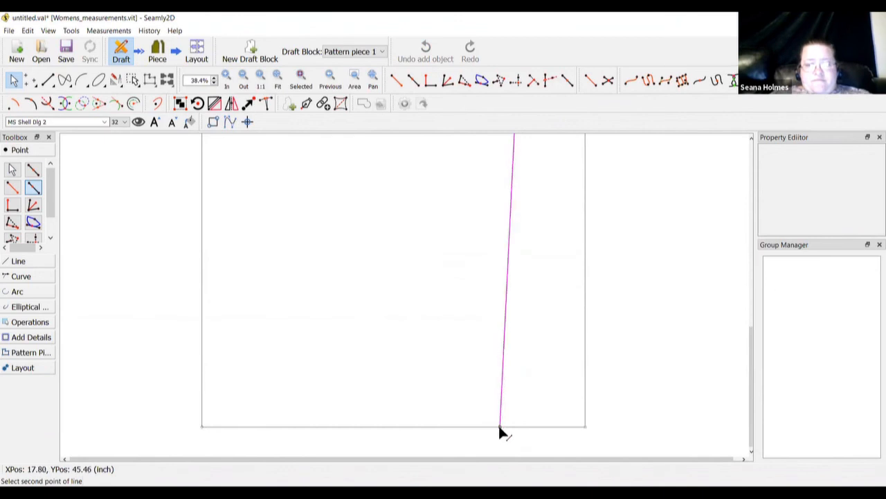
{"action": "left_click", "coordinate": [500, 427]}
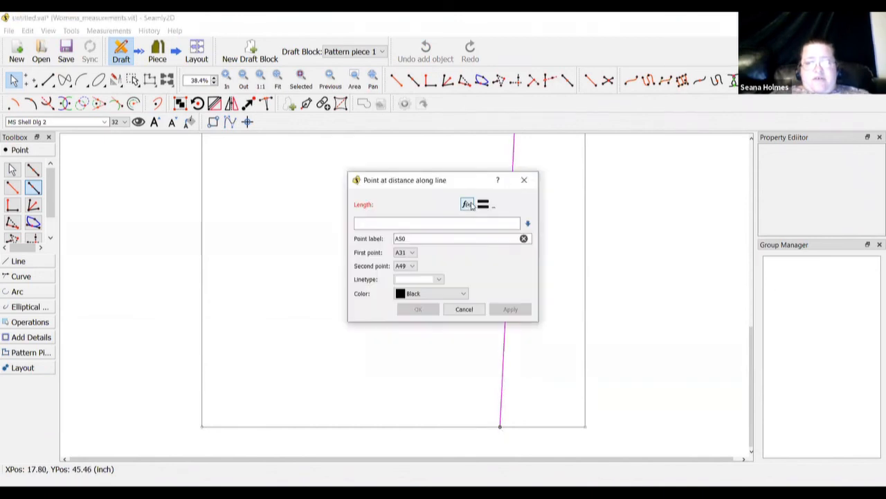
{"action": "left_click", "coordinate": [468, 204]}
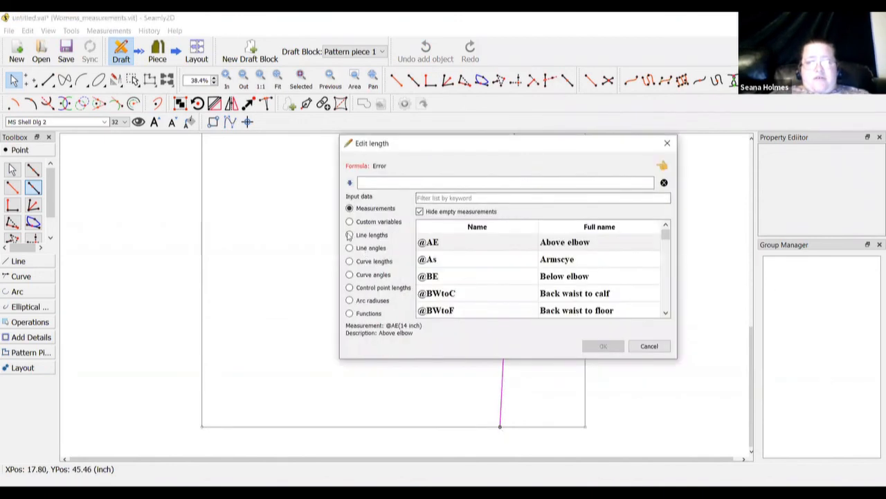
{"action": "left_click", "coordinate": [350, 236]}
{"action": "left_click", "coordinate": [446, 198]}
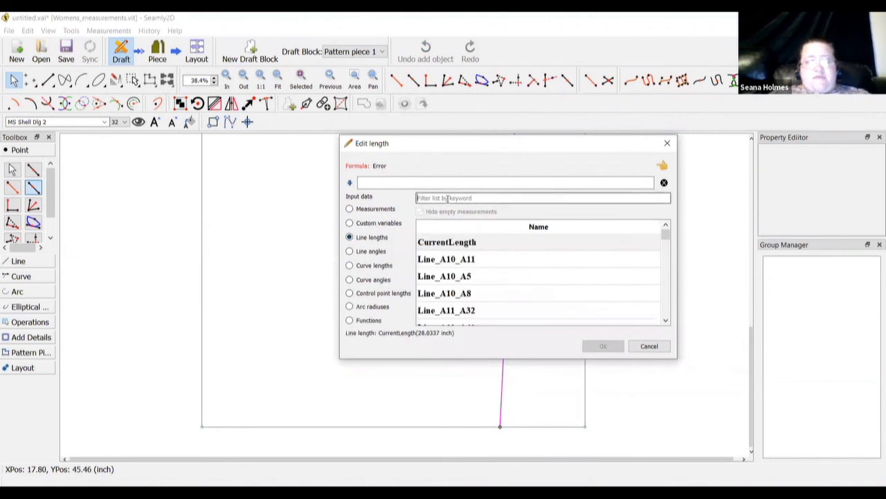
{"action": "type", "text": "a47"}
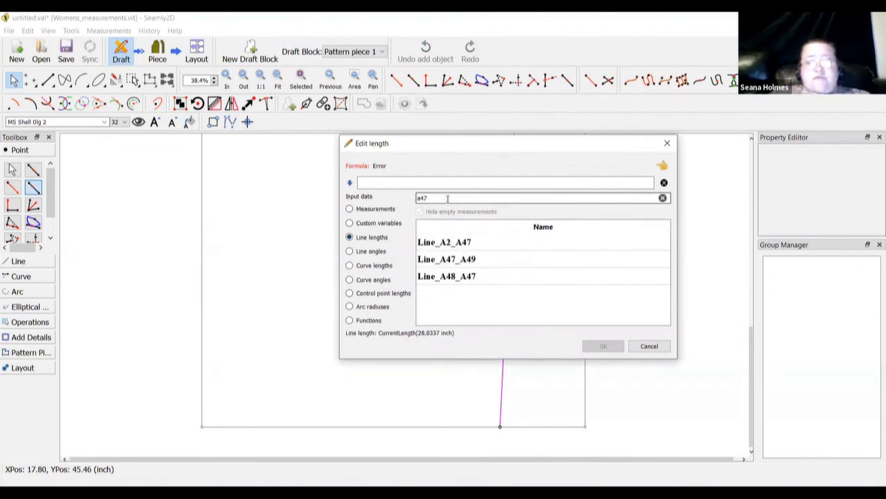
{"action": "double_click", "coordinate": [465, 242]}
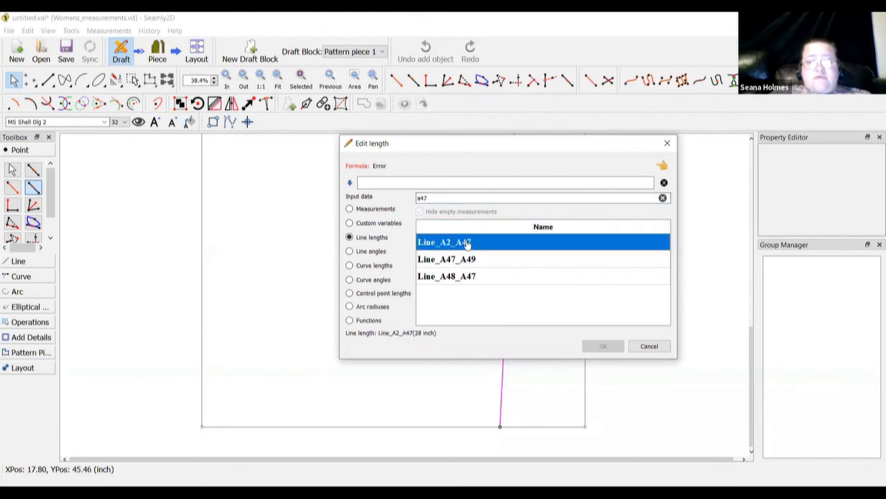
{"action": "left_click", "coordinate": [601, 346]}
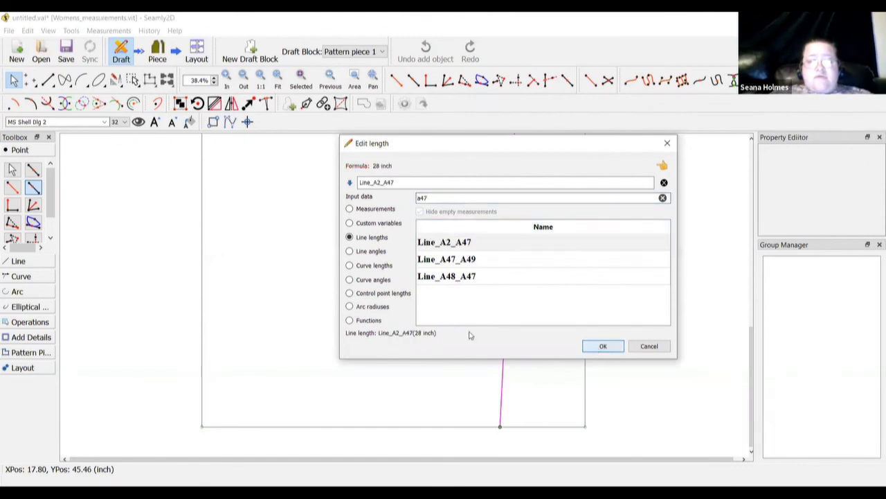
{"action": "left_click", "coordinate": [418, 310]}
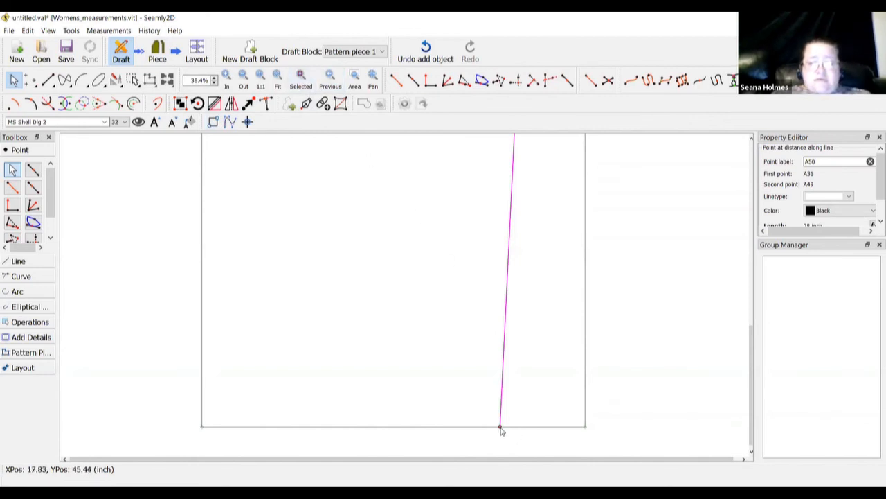
{"action": "mouse_move", "coordinate": [502, 430]}
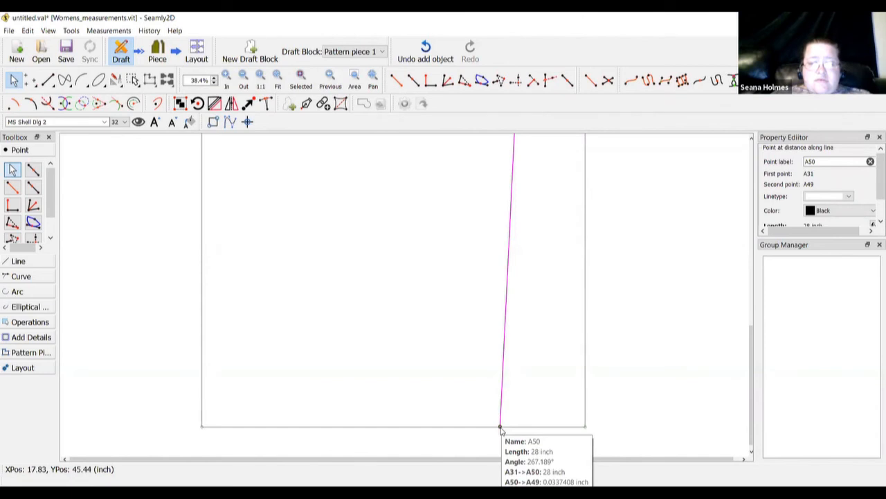
{"action": "right_click", "coordinate": [501, 430]}
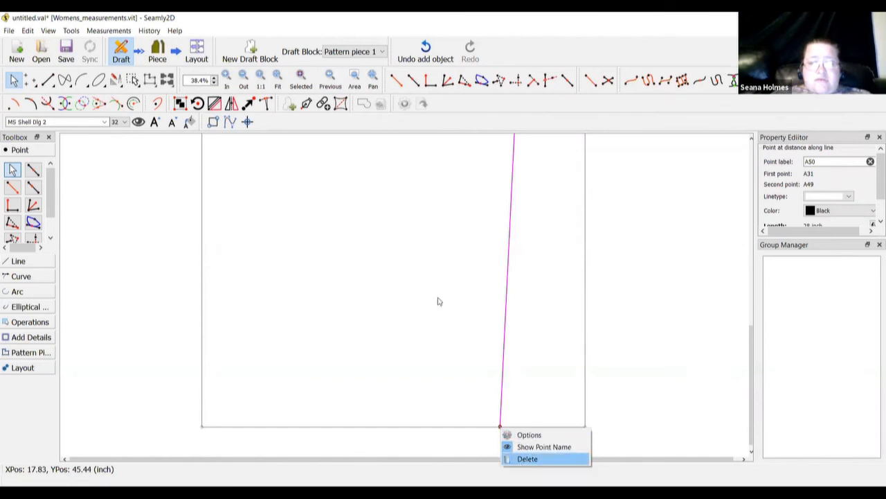
{"action": "left_click", "coordinate": [453, 270]}
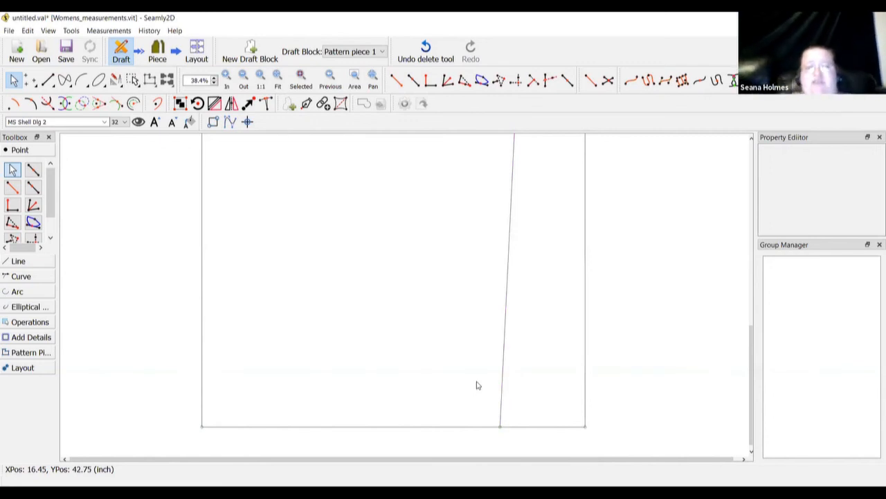
Place point A50 at the midpoint of A32–A30 (CurrentLength/2, 3.0625 inch)
{"action": "scroll", "coordinate": [476, 385], "scroll_direction": "up", "scroll_amount": 5}
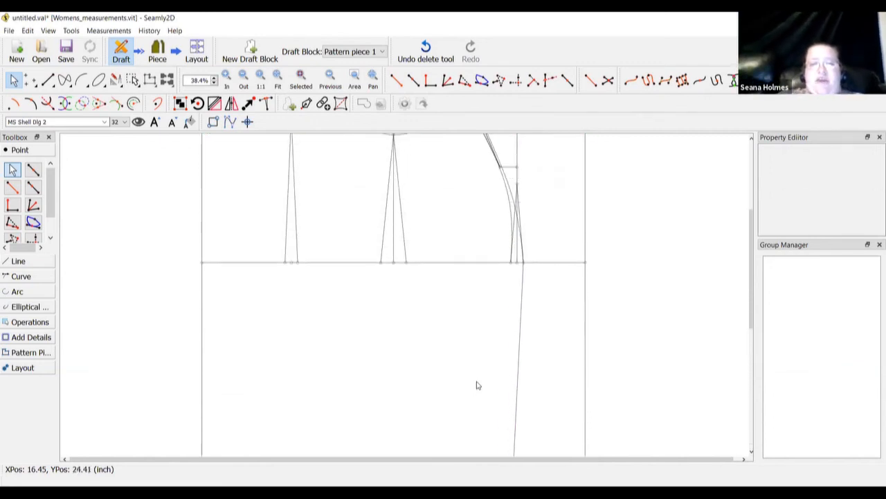
{"action": "scroll", "coordinate": [476, 385], "scroll_direction": "up", "scroll_amount": 1}
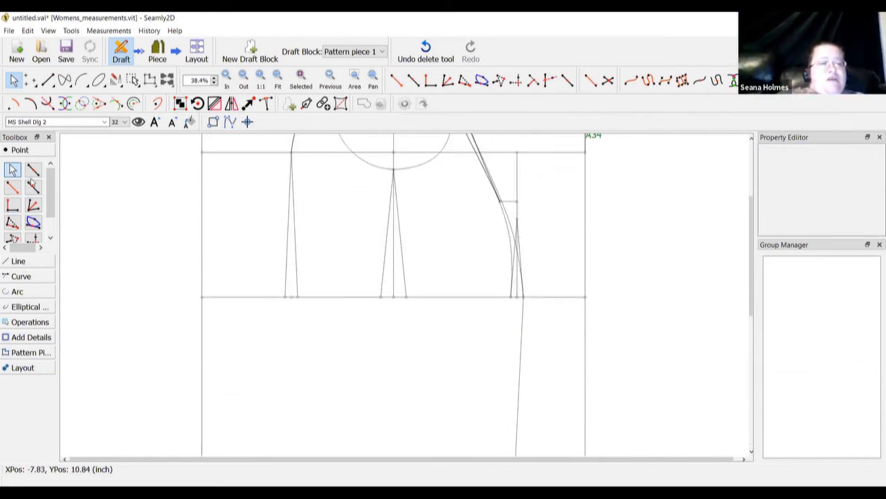
{"action": "left_click", "coordinate": [32, 170]}
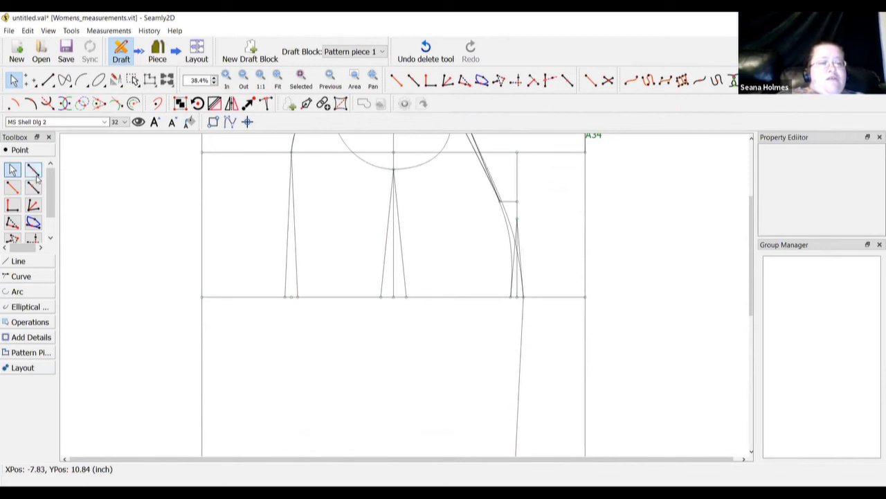
{"action": "left_click", "coordinate": [406, 297]}
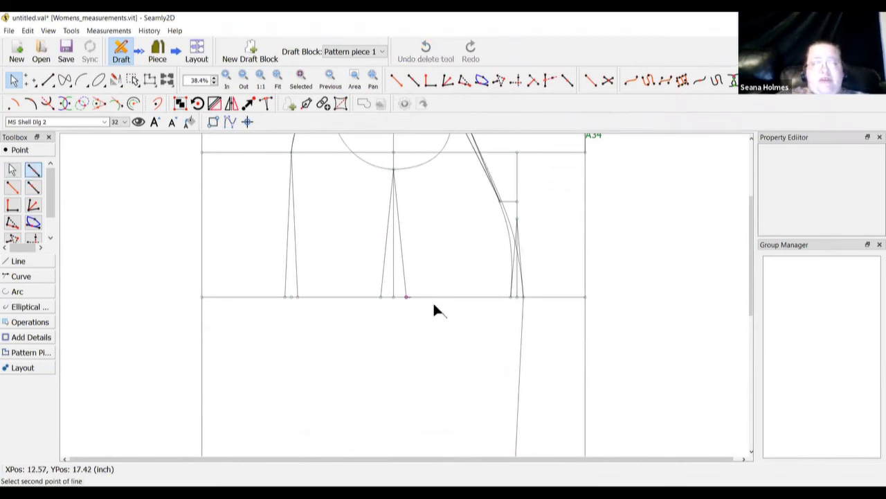
{"action": "left_click", "coordinate": [510, 297]}
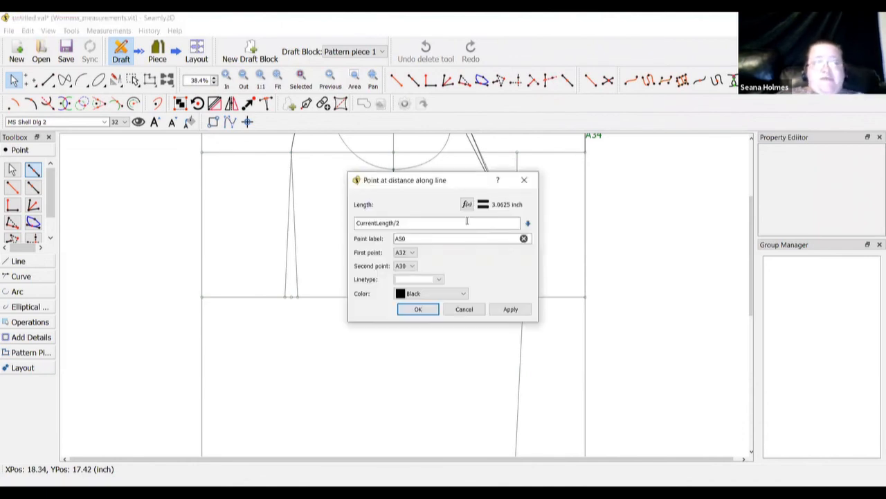
{"action": "left_click", "coordinate": [418, 308]}
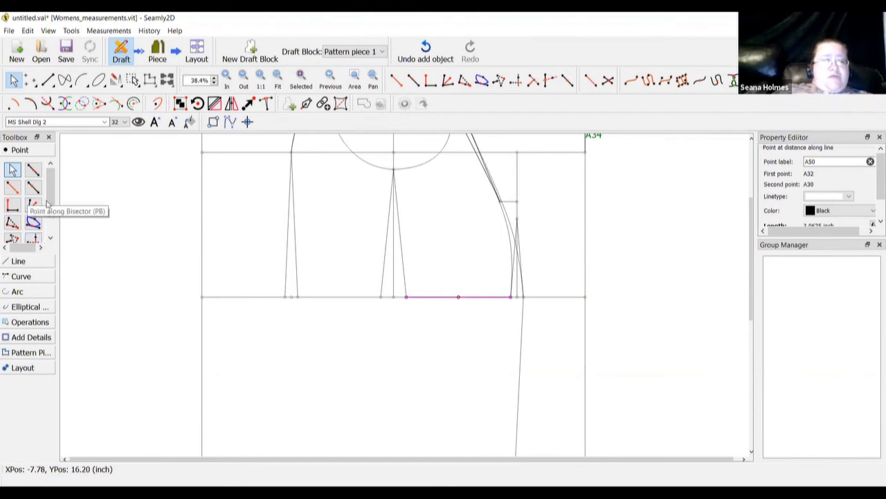
Draw a straight line from A2 to A50
{"action": "left_click", "coordinate": [38, 259]}
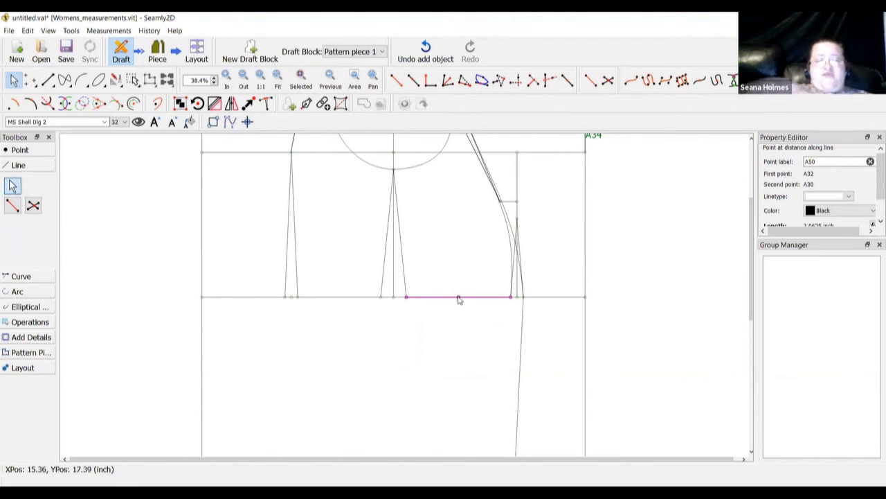
{"action": "mouse_move", "coordinate": [459, 297]}
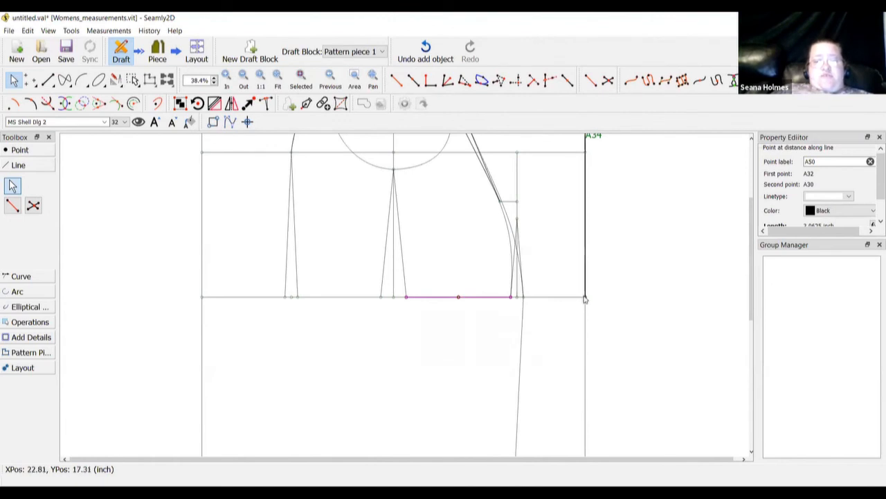
{"action": "mouse_move", "coordinate": [585, 299]}
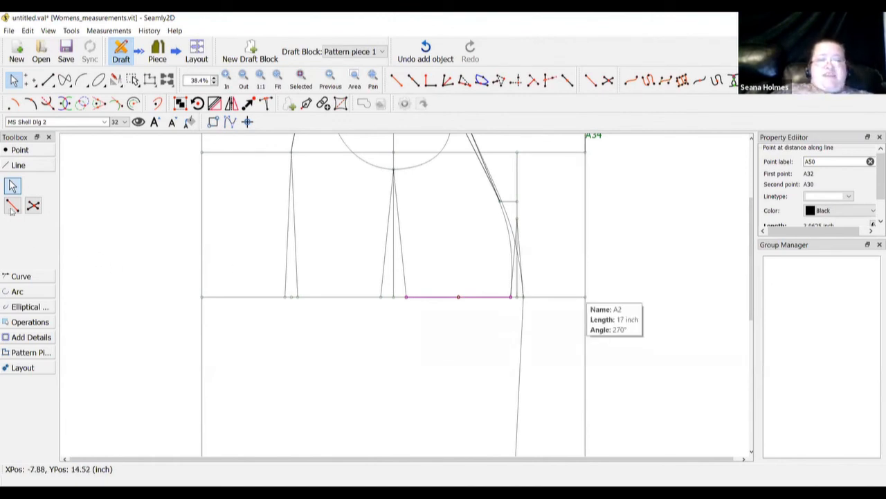
{"action": "left_click", "coordinate": [11, 207]}
{"action": "left_click", "coordinate": [585, 297]}
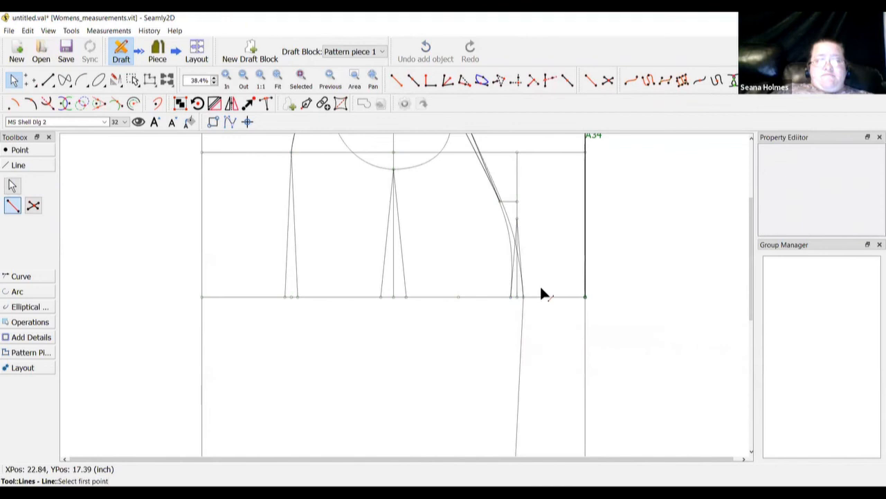
{"action": "left_click", "coordinate": [457, 297]}
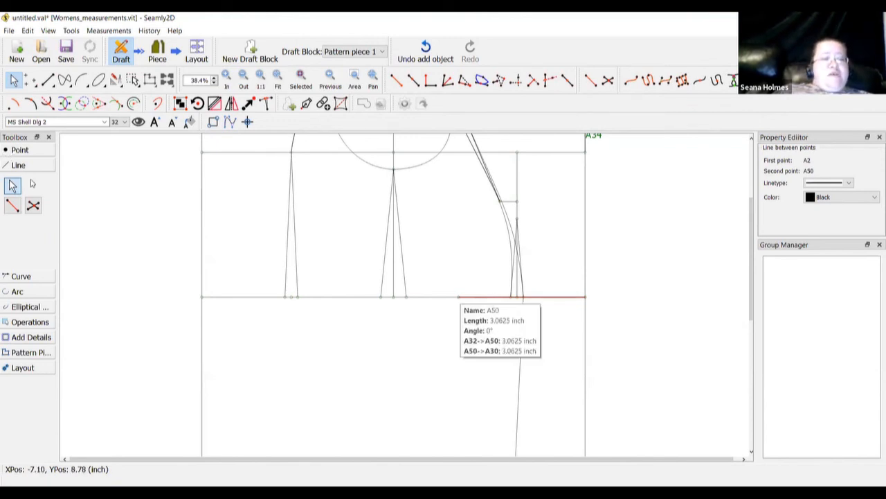
{"action": "left_click", "coordinate": [20, 150]}
{"action": "left_click", "coordinate": [32, 187]}
{"action": "scroll", "coordinate": [565, 381], "scroll_direction": "down", "scroll_amount": 4}
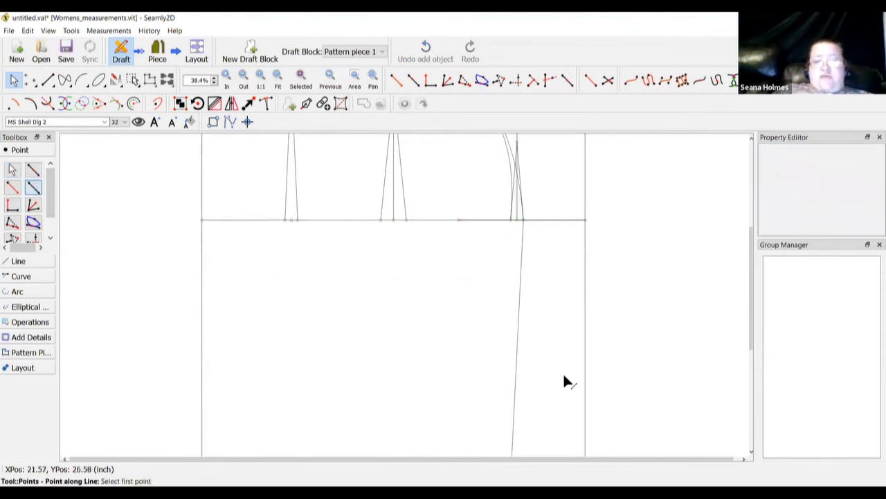
Place point A51 along A47→A48 using length Line_A2_A50 (7.4375 inch)
{"action": "scroll", "coordinate": [564, 379], "scroll_direction": "down", "scroll_amount": 10}
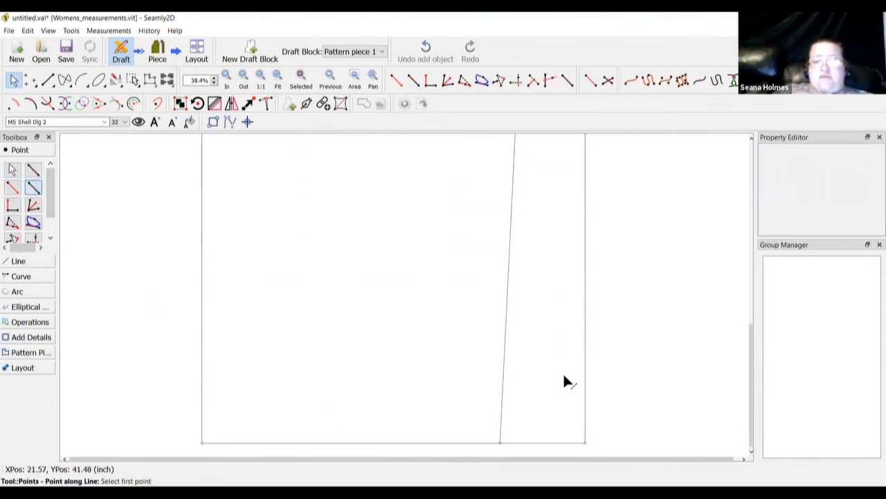
{"action": "left_click", "coordinate": [585, 442]}
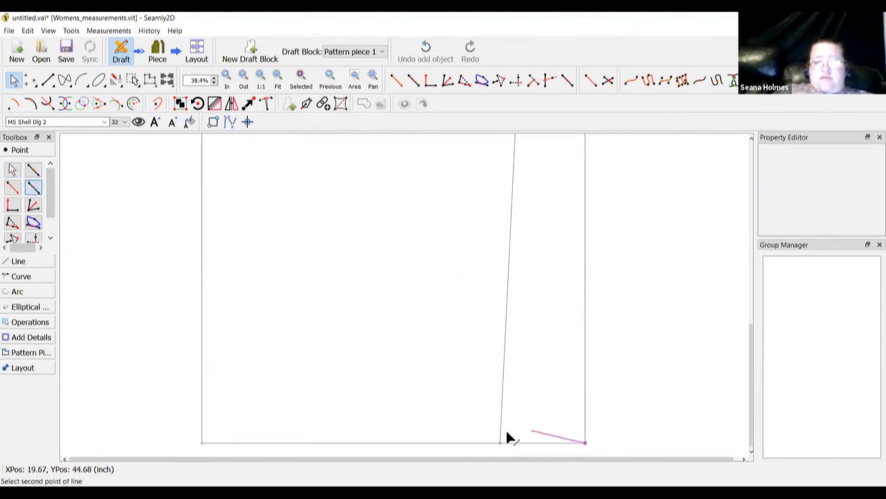
{"action": "left_click", "coordinate": [202, 443]}
{"action": "left_click", "coordinate": [430, 222]}
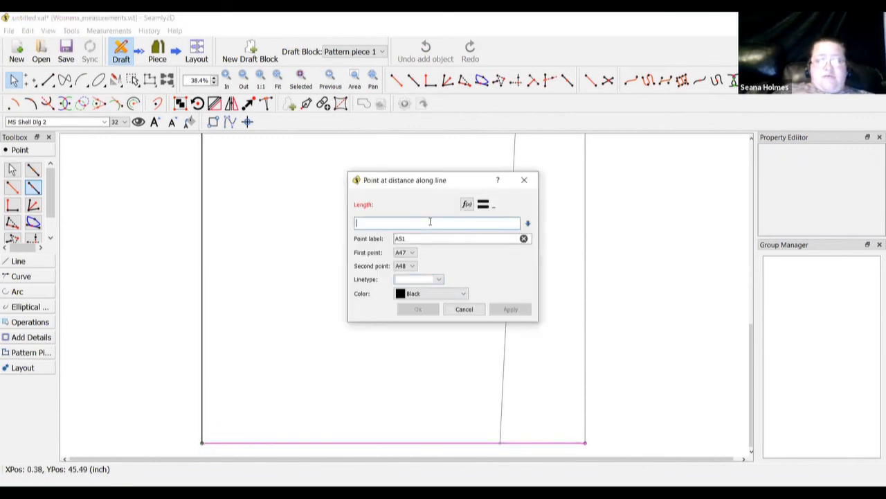
{"action": "left_click", "coordinate": [467, 204]}
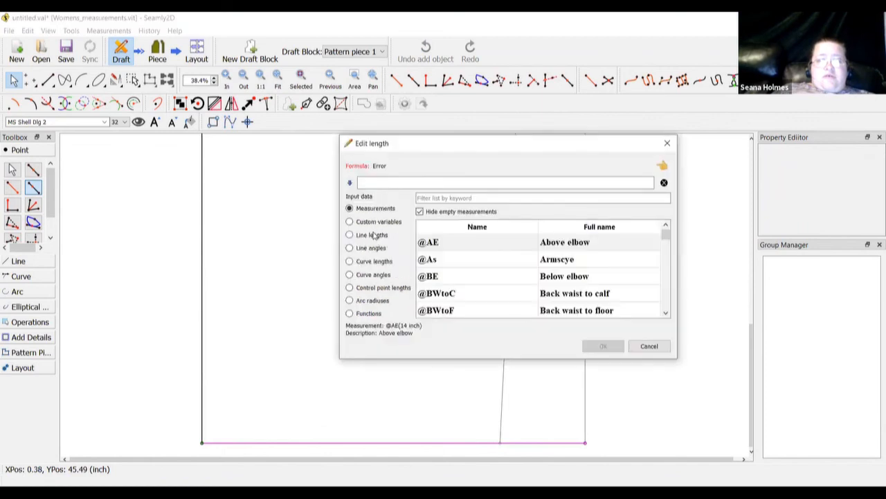
{"action": "left_click", "coordinate": [374, 237]}
{"action": "left_click", "coordinate": [464, 197]}
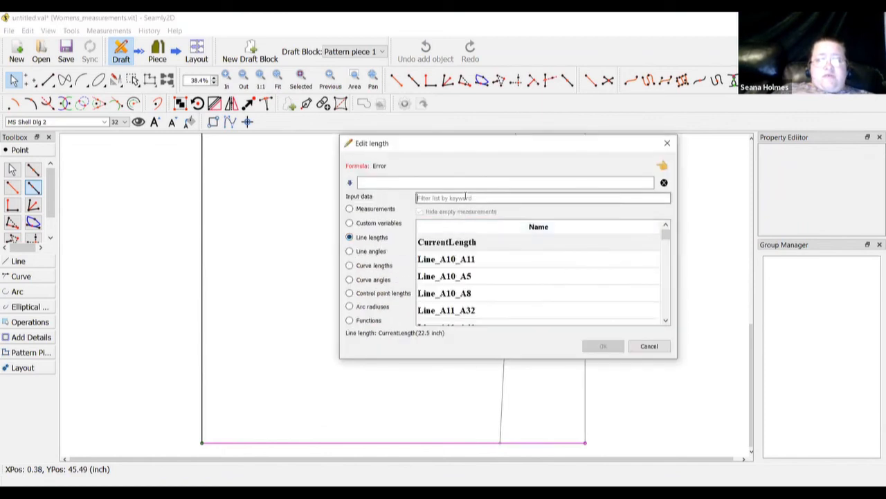
{"action": "type", "text": "a"}
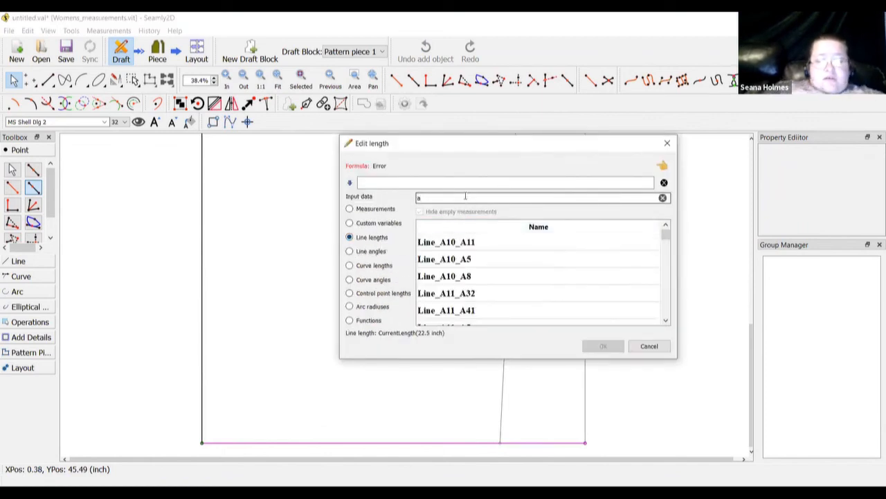
{"action": "type", "text": "50"}
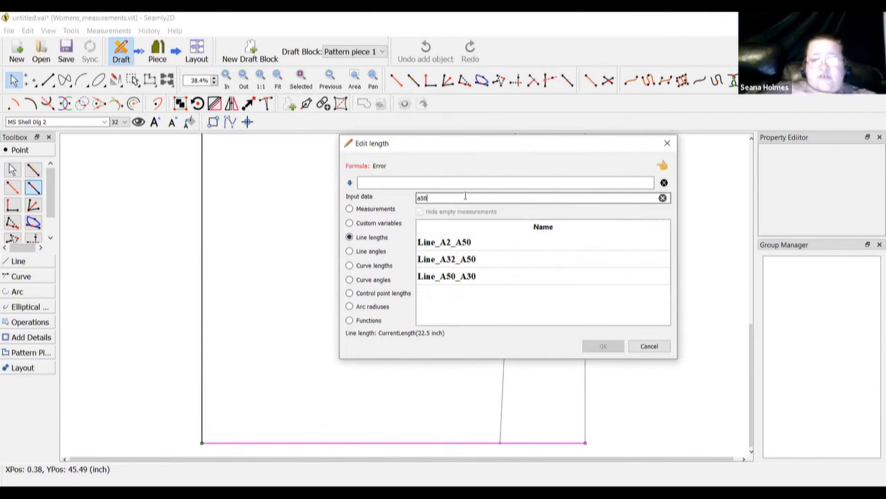
{"action": "double_click", "coordinate": [465, 242]}
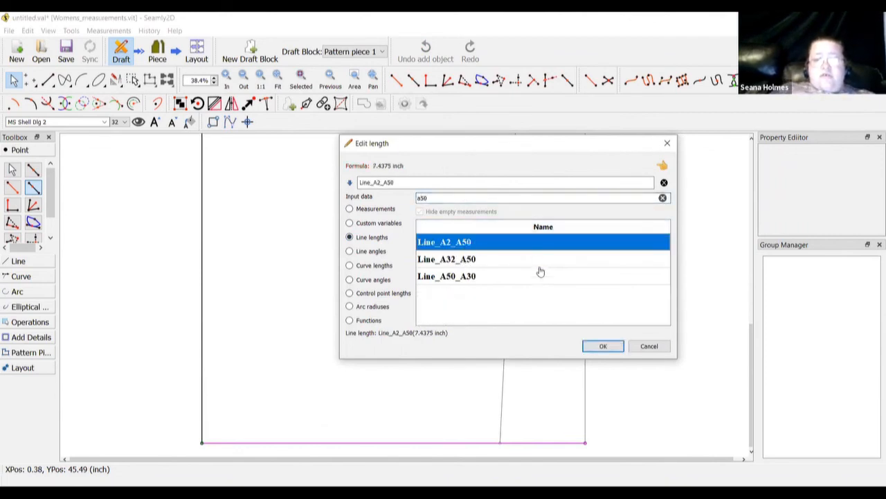
{"action": "left_click", "coordinate": [601, 347]}
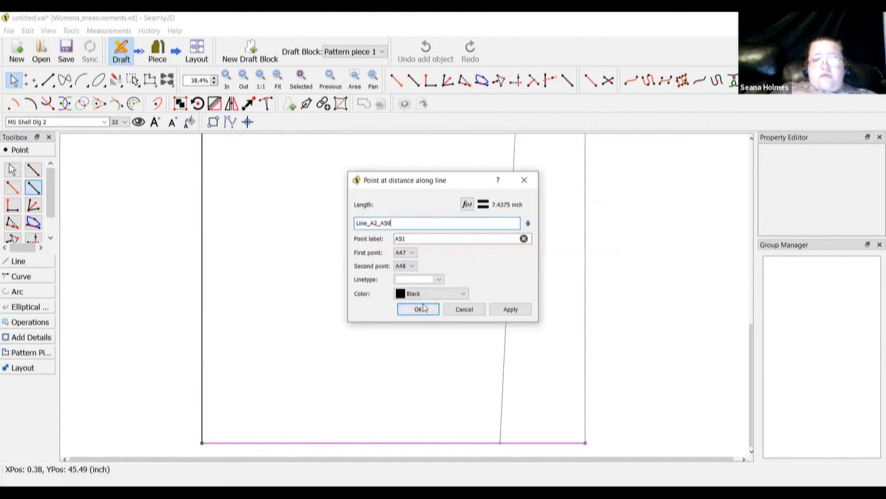
{"action": "left_click", "coordinate": [419, 309]}
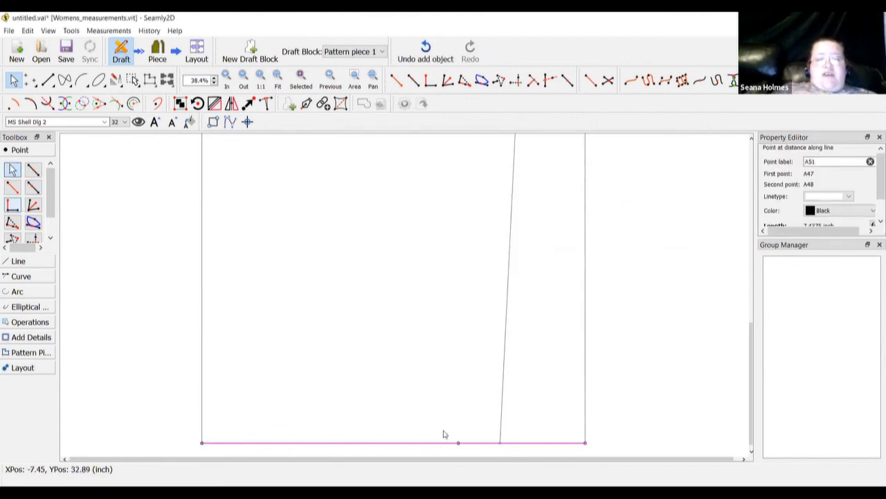
{"action": "scroll", "coordinate": [457, 338], "scroll_direction": "up", "scroll_amount": 3}
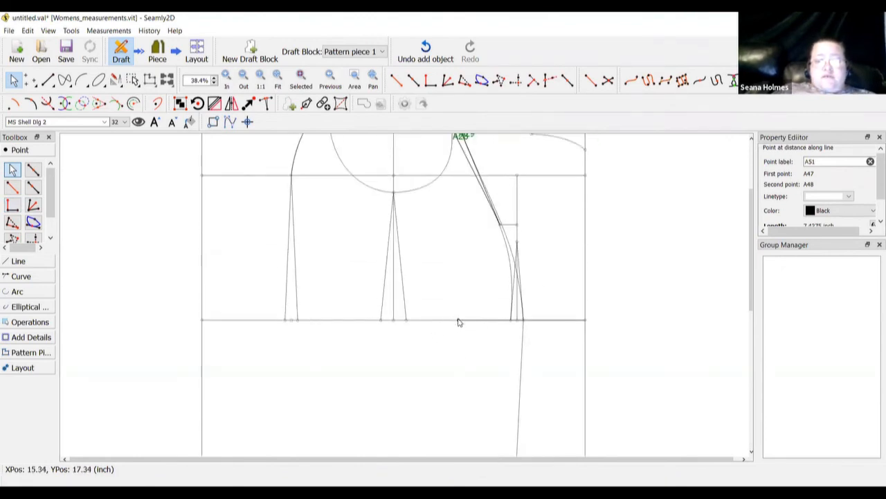
{"action": "mouse_move", "coordinate": [458, 322]}
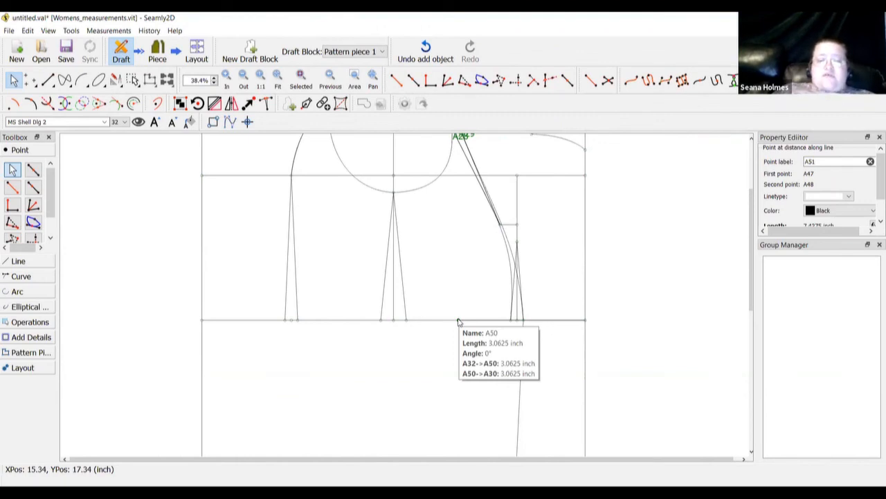
{"action": "scroll", "coordinate": [458, 322], "scroll_direction": "down", "scroll_amount": 8}
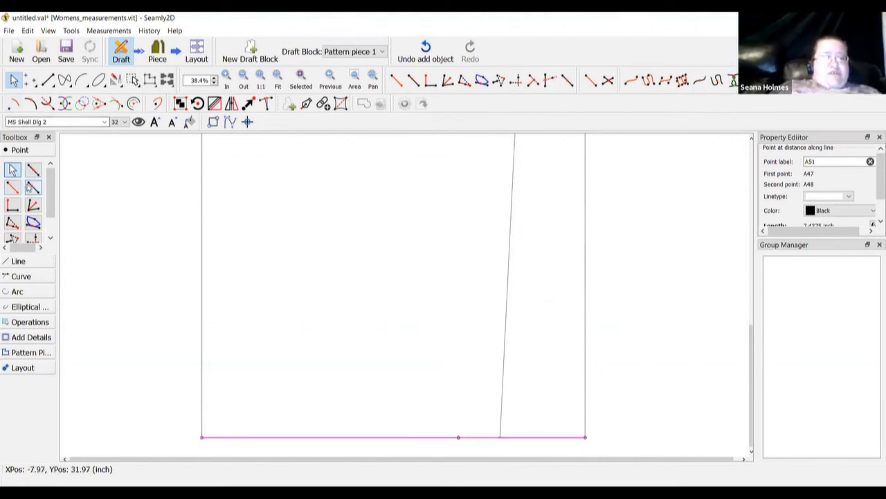
Place point A52 on the hem line, 8 inches from A51 toward the right end
{"action": "left_click", "coordinate": [33, 187]}
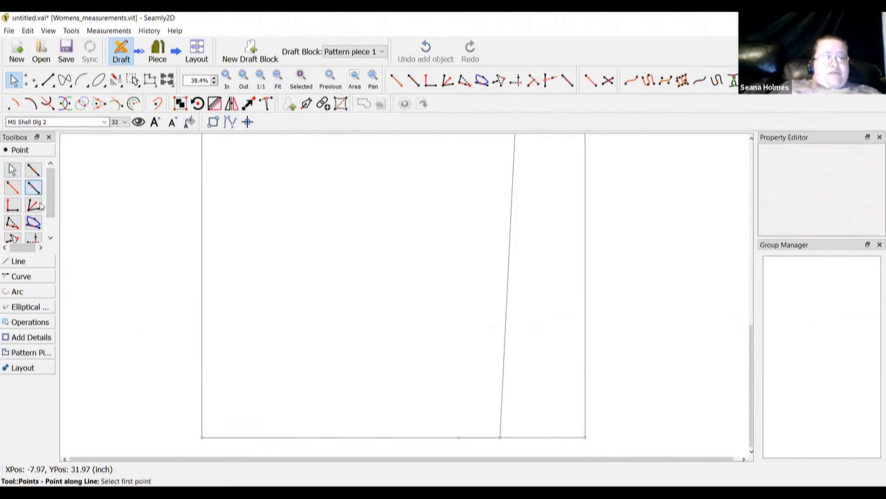
{"action": "left_click", "coordinate": [458, 436]}
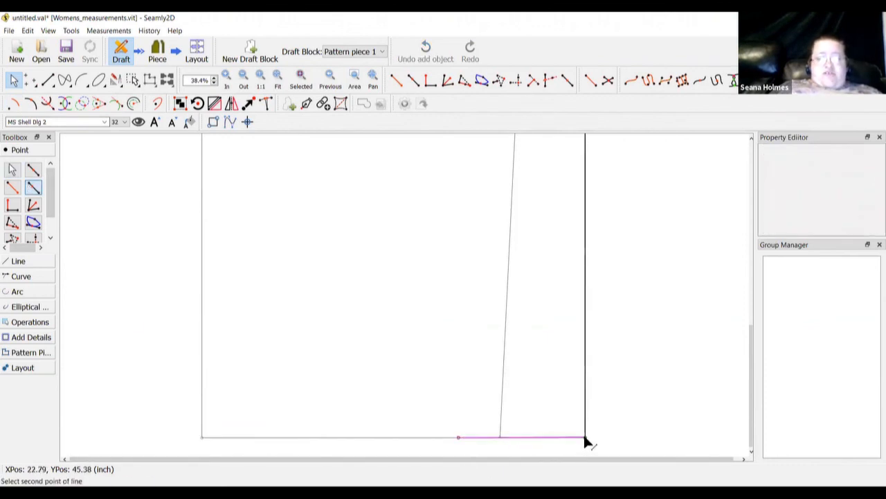
{"action": "left_click", "coordinate": [585, 437]}
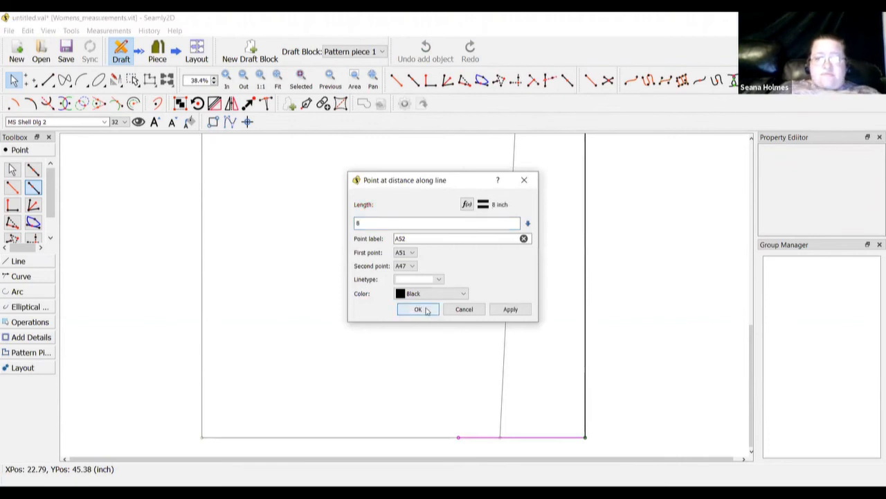
{"action": "left_click", "coordinate": [420, 310]}
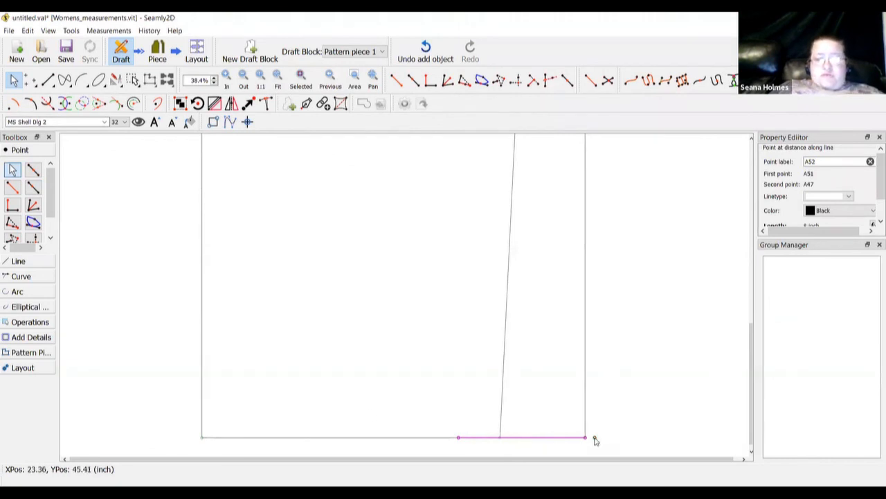
Place point A53 from A51 toward the left hem corner, with length set to Line_A51_A52
{"action": "left_click", "coordinate": [33, 188]}
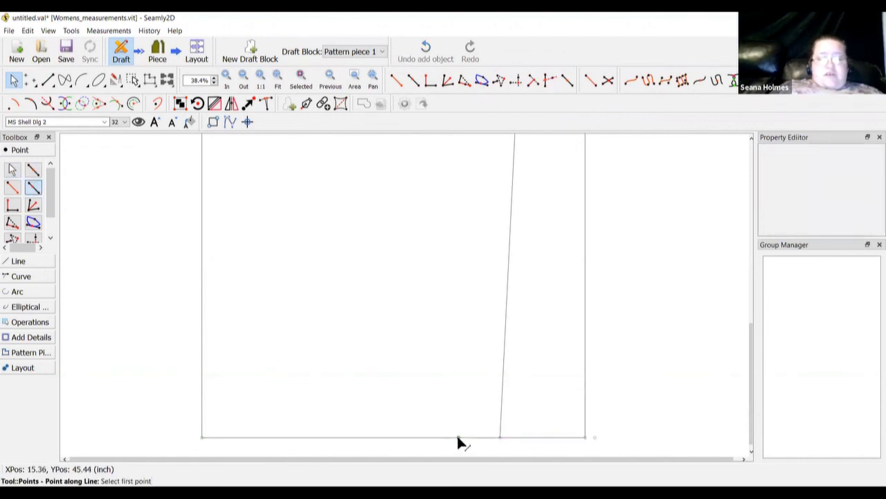
{"action": "left_click", "coordinate": [457, 438]}
{"action": "left_click", "coordinate": [201, 438]}
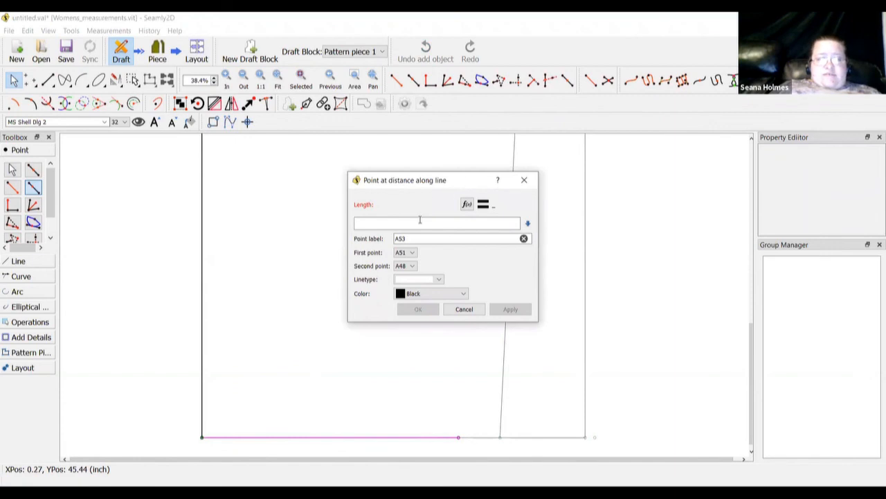
{"action": "left_click", "coordinate": [467, 204]}
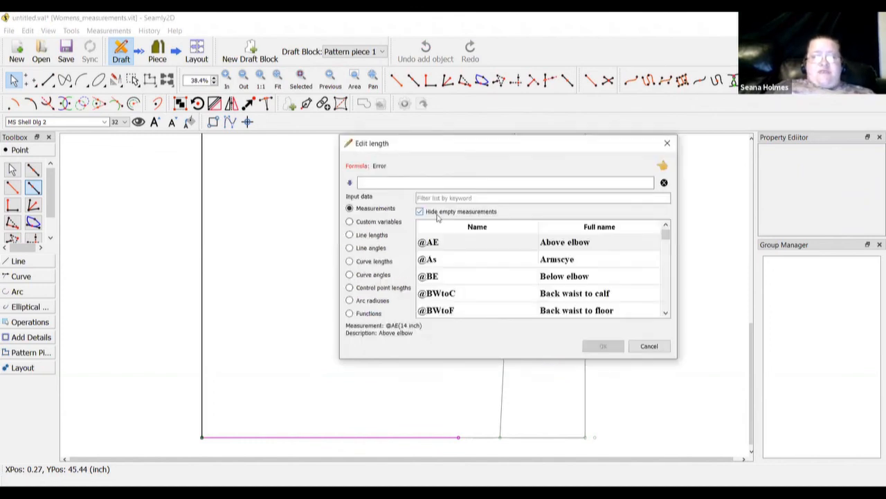
{"action": "left_click", "coordinate": [350, 236]}
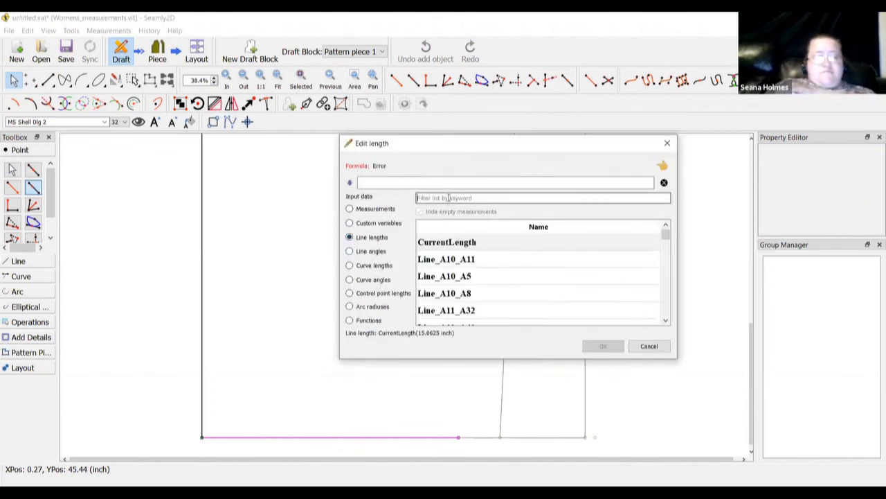
{"action": "left_click", "coordinate": [448, 199]}
{"action": "type", "text": "a52"}
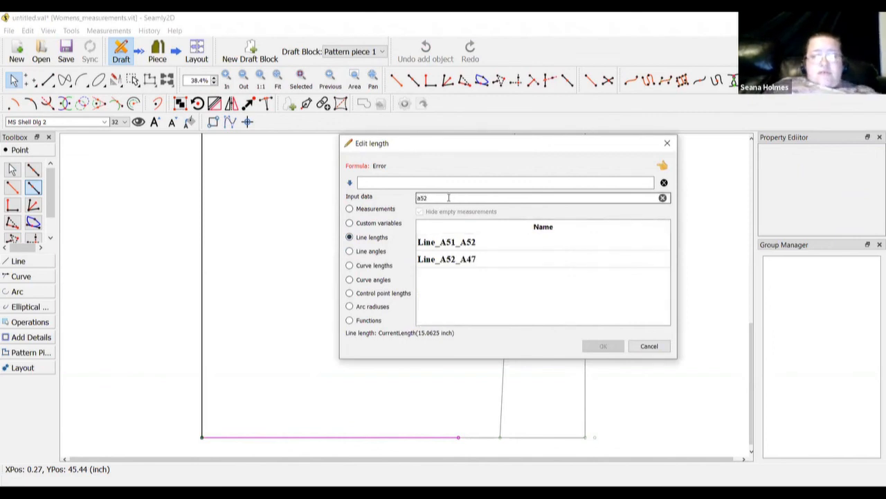
{"action": "double_click", "coordinate": [446, 244]}
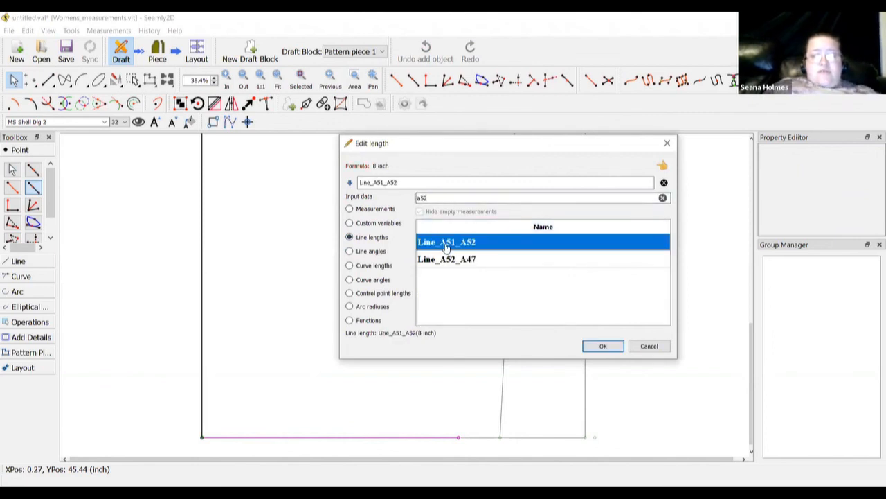
{"action": "left_click", "coordinate": [602, 346]}
{"action": "left_click", "coordinate": [421, 310]}
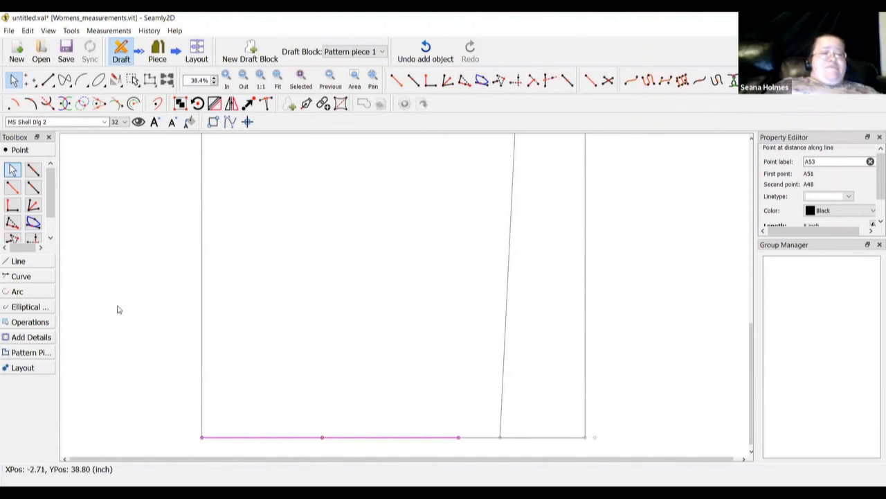
{"action": "left_click", "coordinate": [36, 263]}
Draw a slanted line from hip-line point A30 down to hem point A52
{"action": "left_click", "coordinate": [12, 206]}
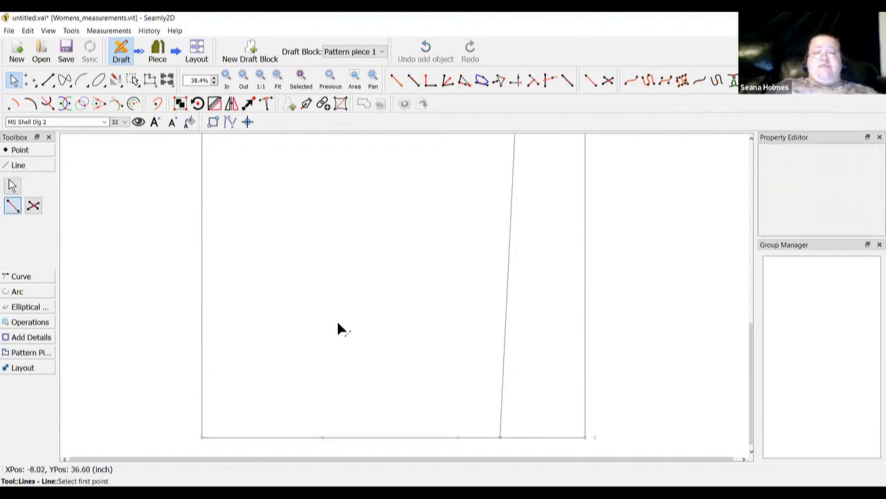
{"action": "scroll", "coordinate": [390, 320], "scroll_direction": "up", "scroll_amount": 5}
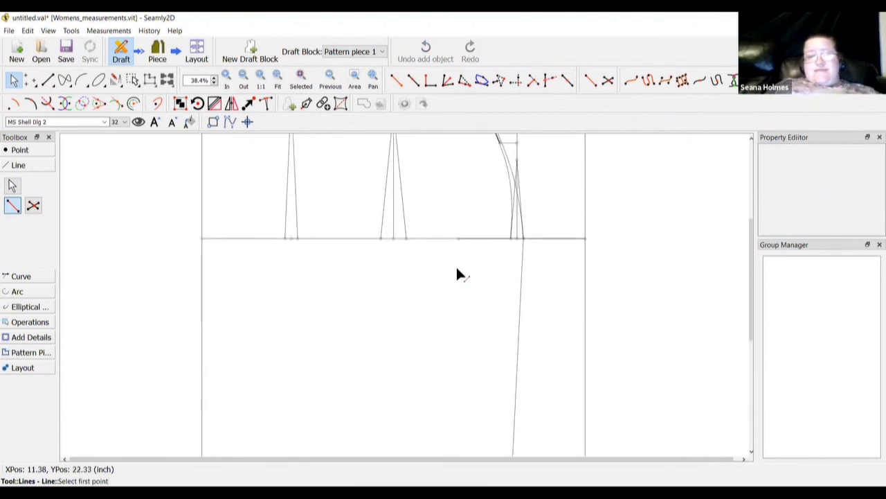
{"action": "left_click", "coordinate": [508, 238]}
{"action": "scroll", "coordinate": [508, 291], "scroll_direction": "down", "scroll_amount": 5}
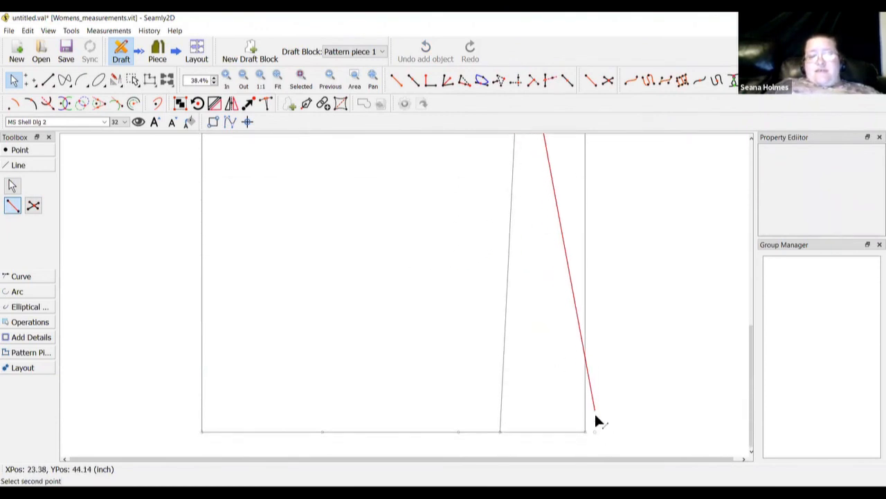
{"action": "left_click", "coordinate": [595, 431]}
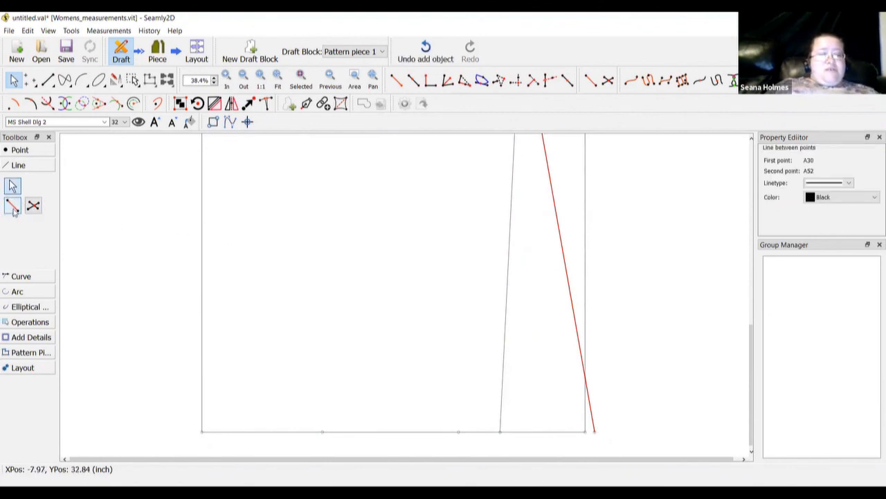
Draw a second slanted line from hip dart point A32 down to hem point A53
{"action": "left_click", "coordinate": [12, 205]}
{"action": "scroll", "coordinate": [369, 240], "scroll_direction": "up", "scroll_amount": 3}
{"action": "scroll", "coordinate": [370, 240], "scroll_direction": "up", "scroll_amount": 6}
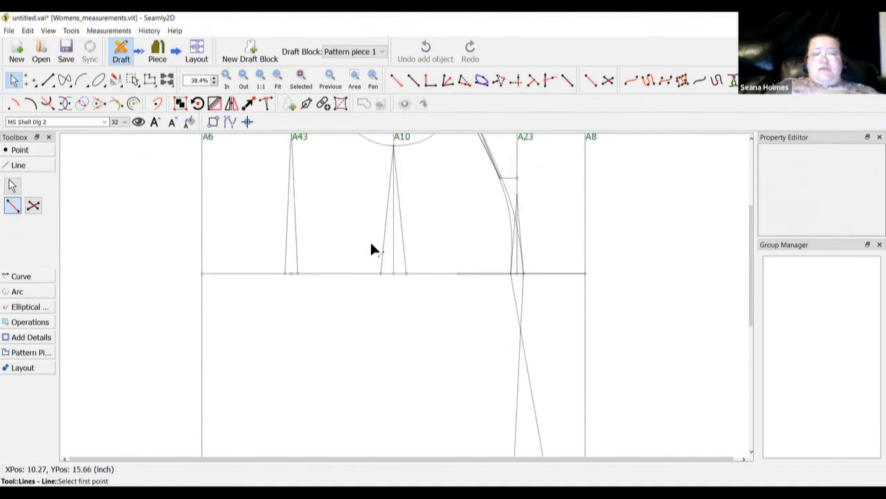
{"action": "scroll", "coordinate": [402, 363], "scroll_direction": "down", "scroll_amount": 1}
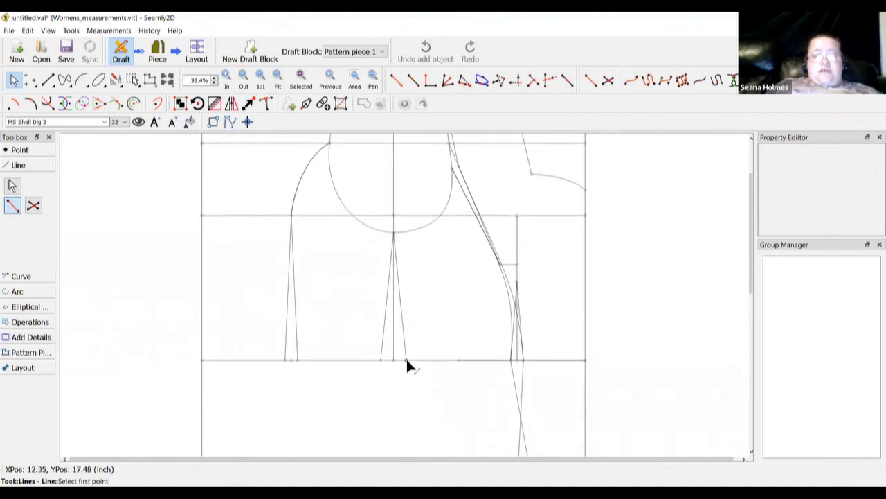
{"action": "left_click", "coordinate": [406, 360]}
{"action": "scroll", "coordinate": [368, 395], "scroll_direction": "down", "scroll_amount": 5}
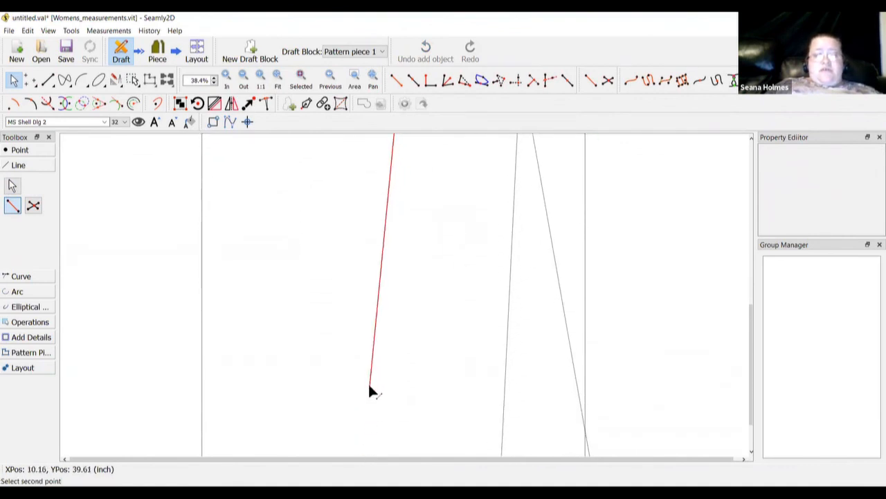
{"action": "scroll", "coordinate": [364, 393], "scroll_direction": "down", "scroll_amount": 5}
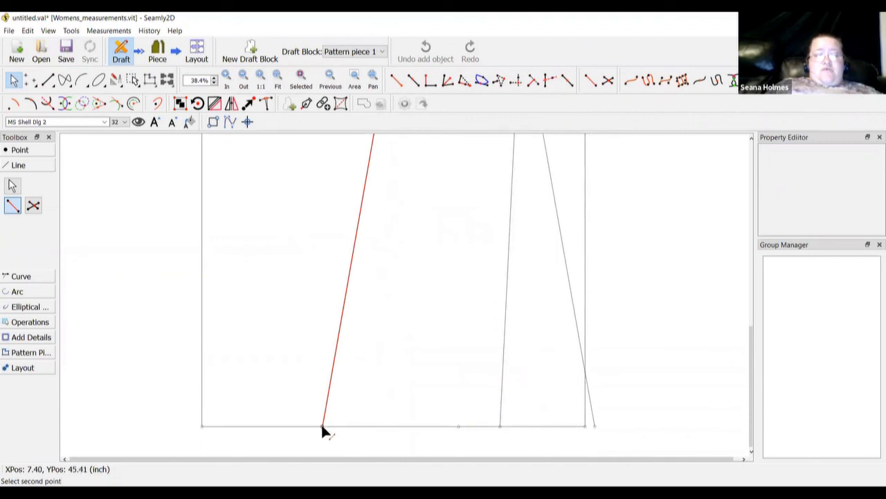
{"action": "left_click", "coordinate": [322, 426]}
{"action": "scroll", "coordinate": [453, 346], "scroll_direction": "up", "scroll_amount": 5}
{"action": "scroll", "coordinate": [459, 324], "scroll_direction": "up", "scroll_amount": 5}
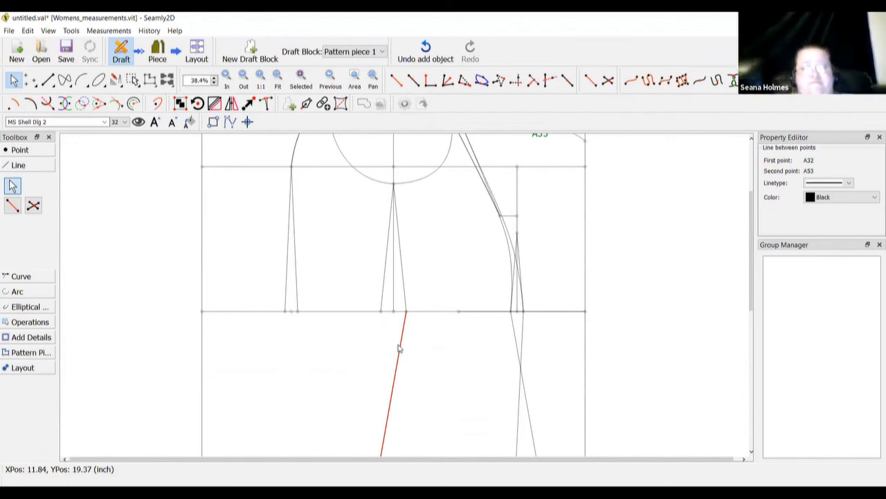
{"action": "scroll", "coordinate": [398, 348], "scroll_direction": "down", "scroll_amount": 2}
{"action": "scroll", "coordinate": [398, 348], "scroll_direction": "down", "scroll_amount": 2}
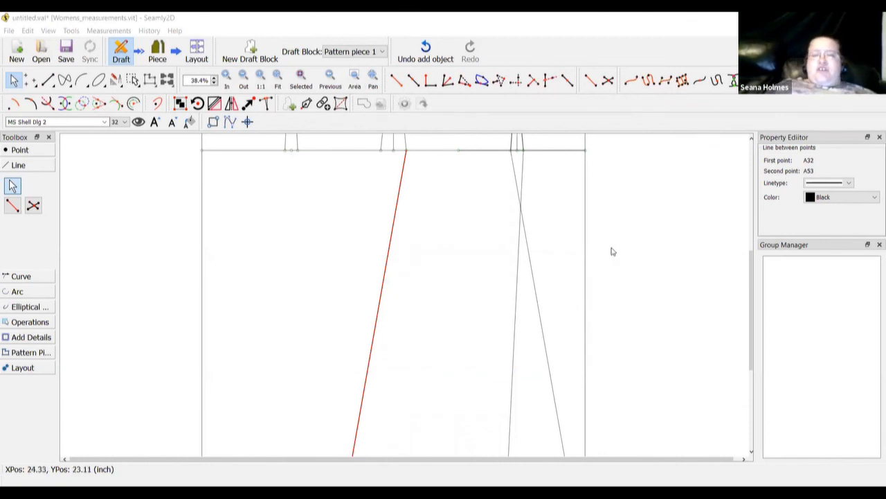
{"action": "left_click", "coordinate": [552, 169]}
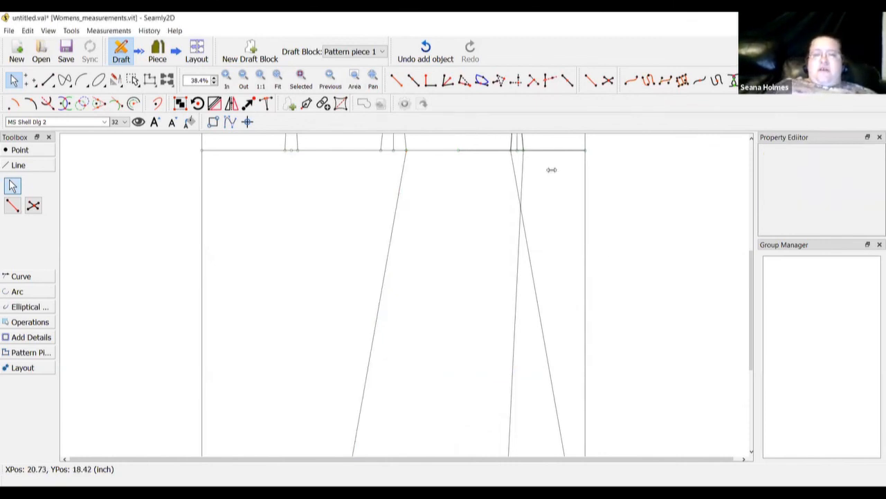
{"action": "scroll", "coordinate": [559, 261], "scroll_direction": "up", "scroll_amount": 5}
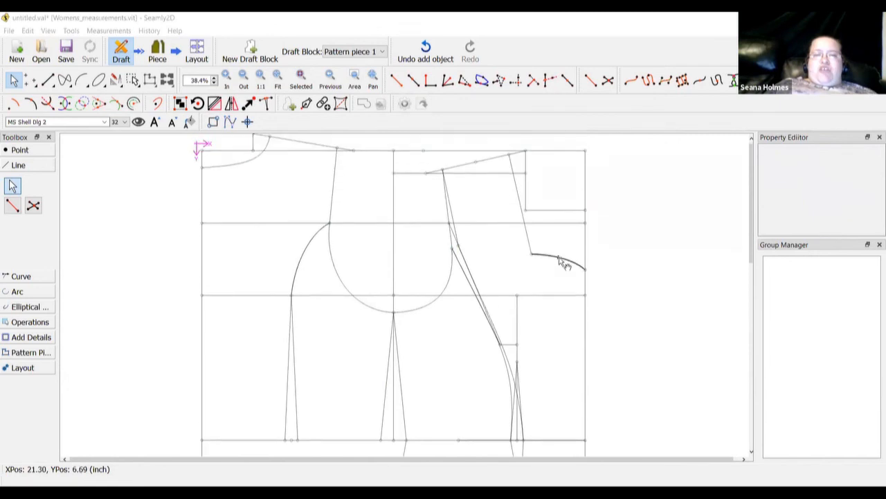
{"action": "left_click", "coordinate": [448, 223]}
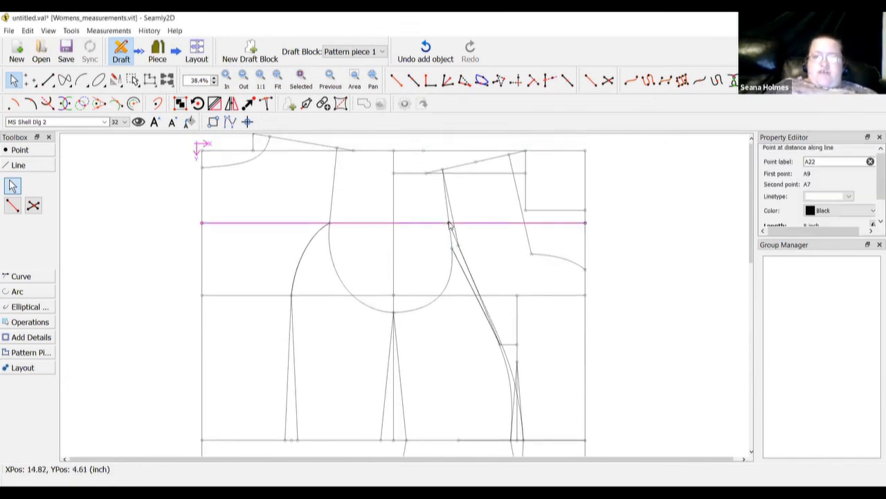
{"action": "right_click", "coordinate": [449, 224]}
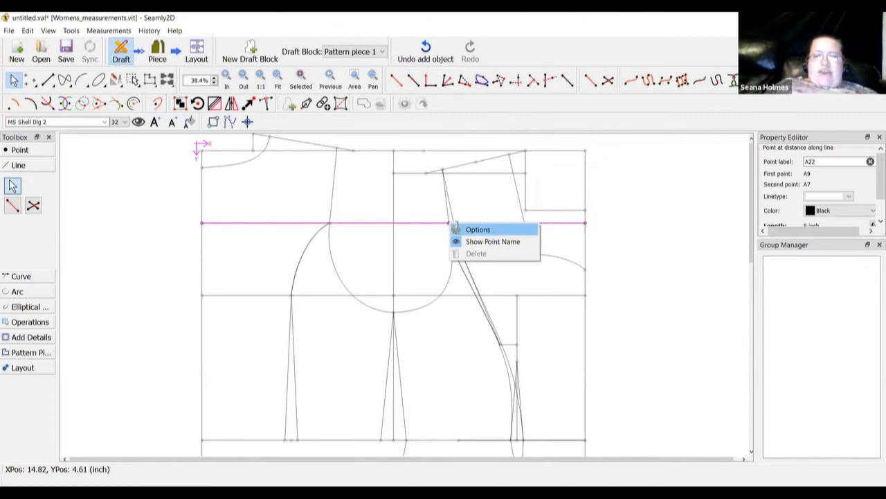
{"action": "left_click", "coordinate": [457, 229]}
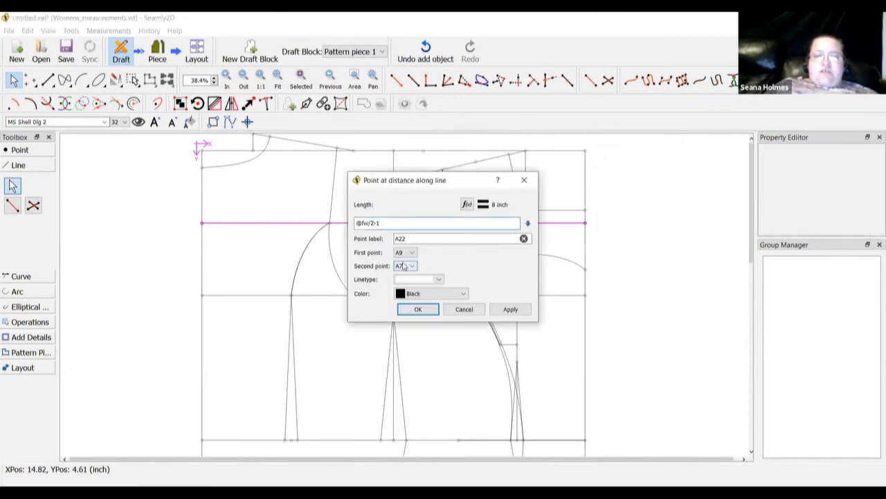
{"action": "key", "text": "BackSpace"}
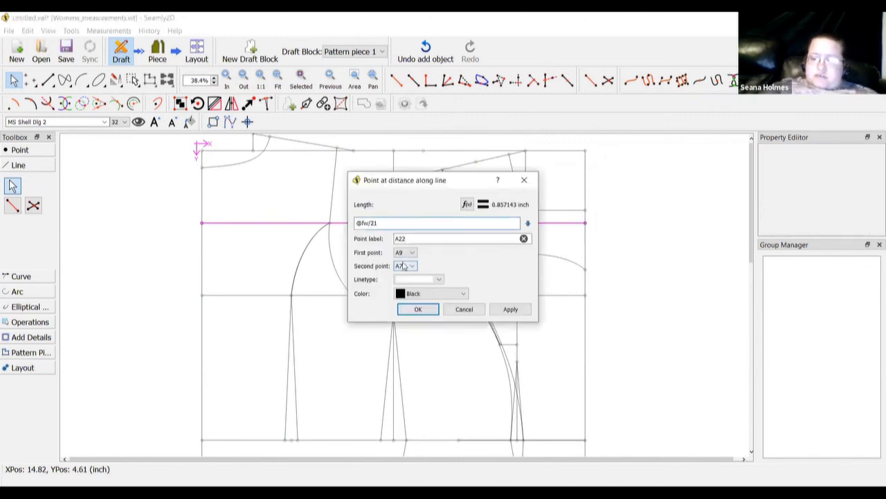
{"action": "type", "text": "+"}
{"action": "left_click", "coordinate": [416, 309]}
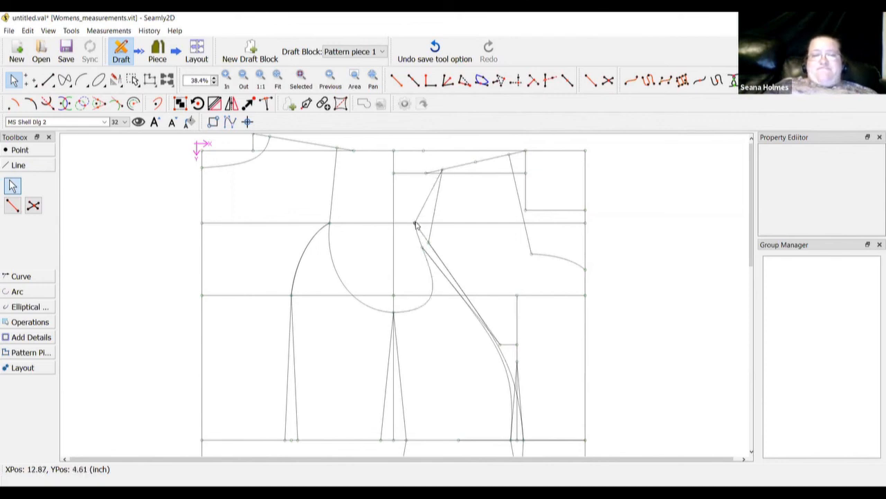
{"action": "right_click", "coordinate": [415, 224]}
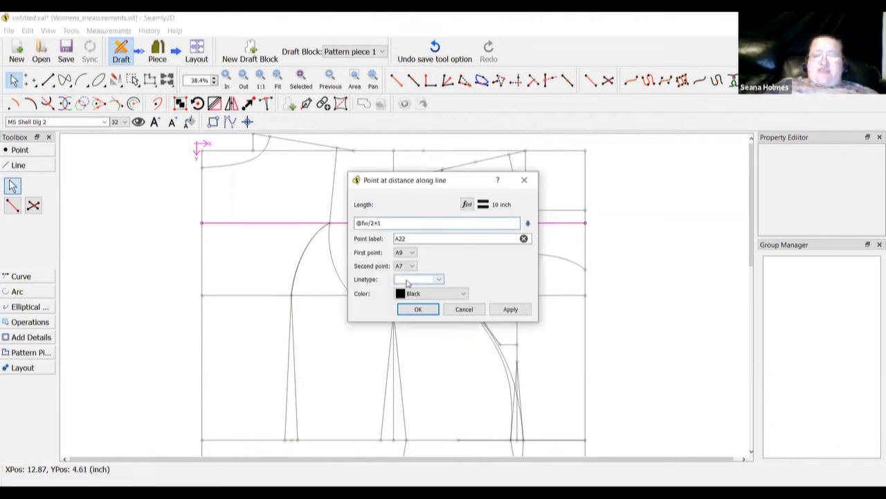
{"action": "key", "text": "BackSpace"}
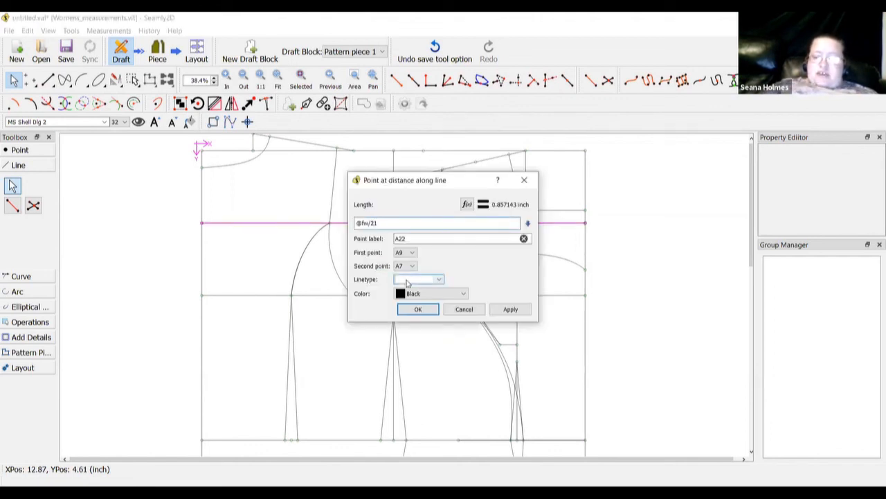
{"action": "type", "text": "-"}
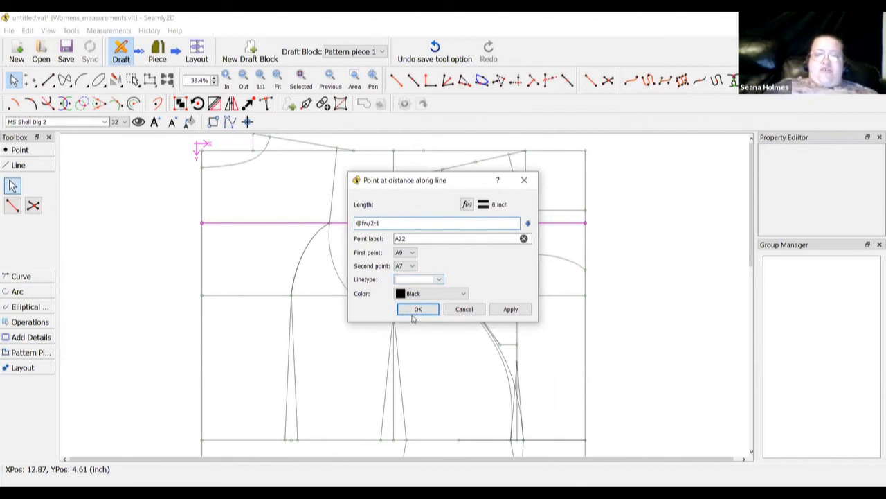
{"action": "left_click", "coordinate": [416, 310]}
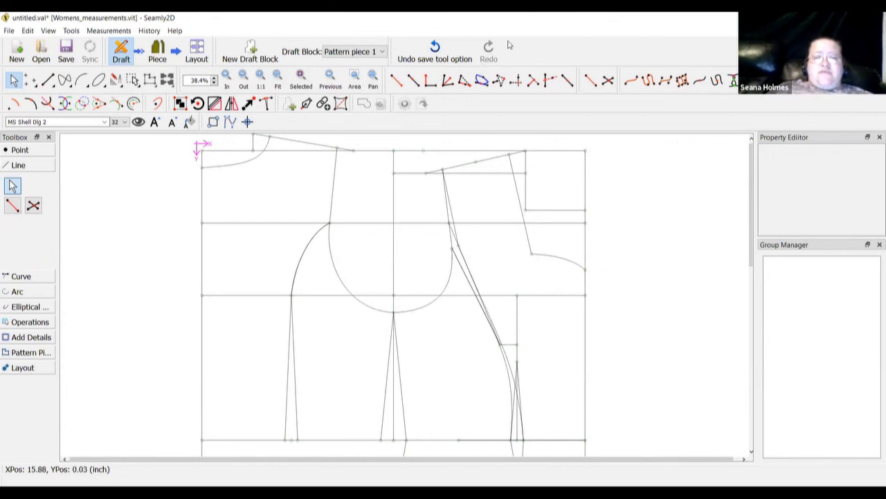
{"action": "left_click", "coordinate": [509, 44]}
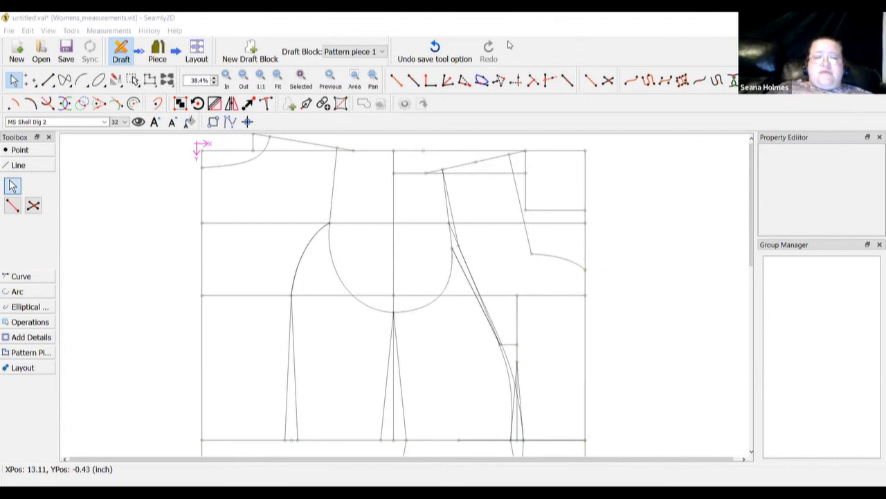